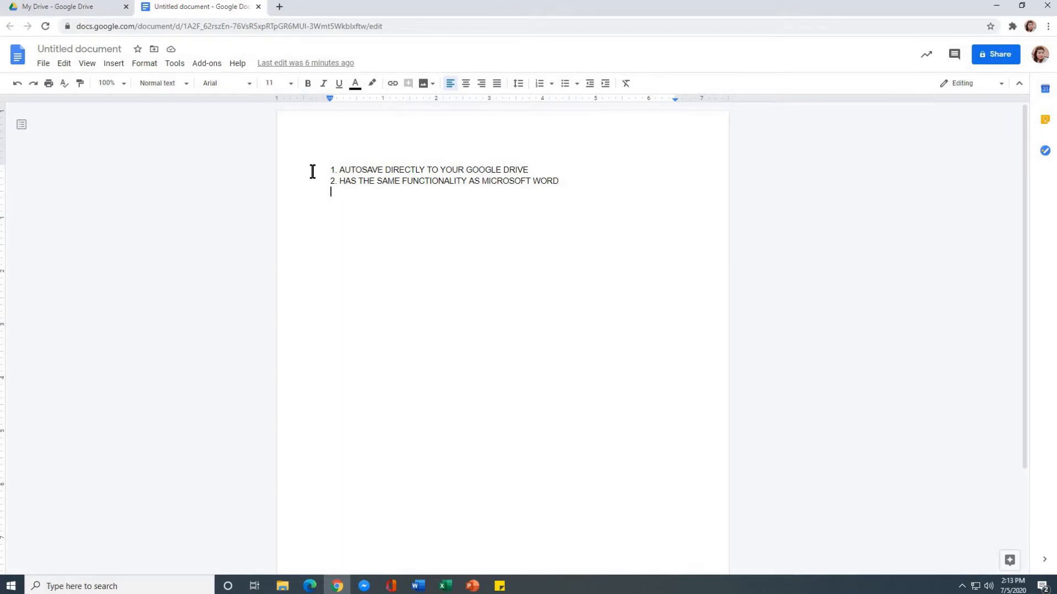
Open Google Drive from the Google apps list in a new browser tab and close the older Drive tab.
click(279, 6)
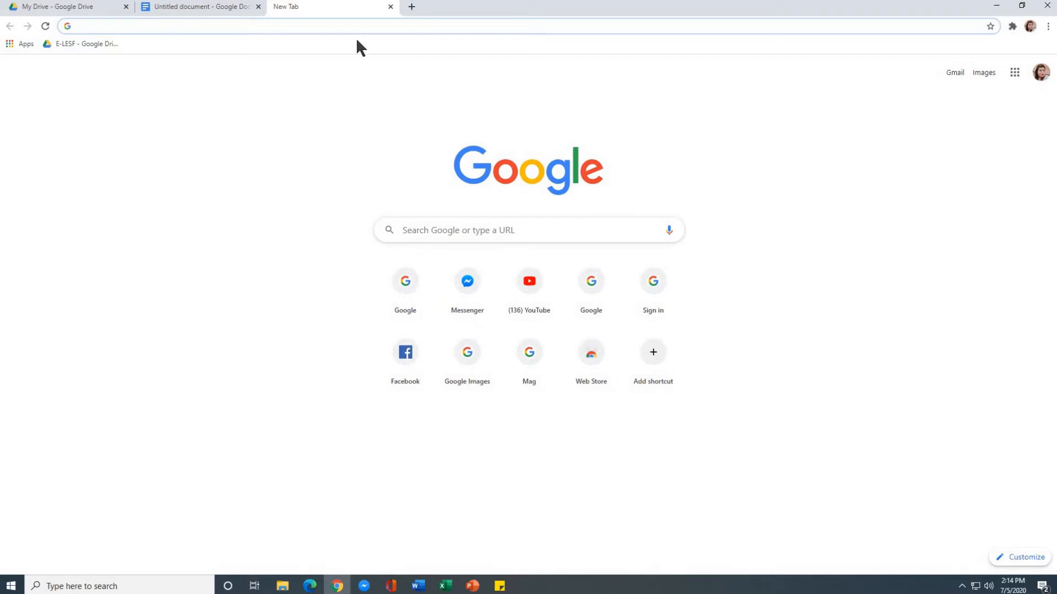
click(1046, 78)
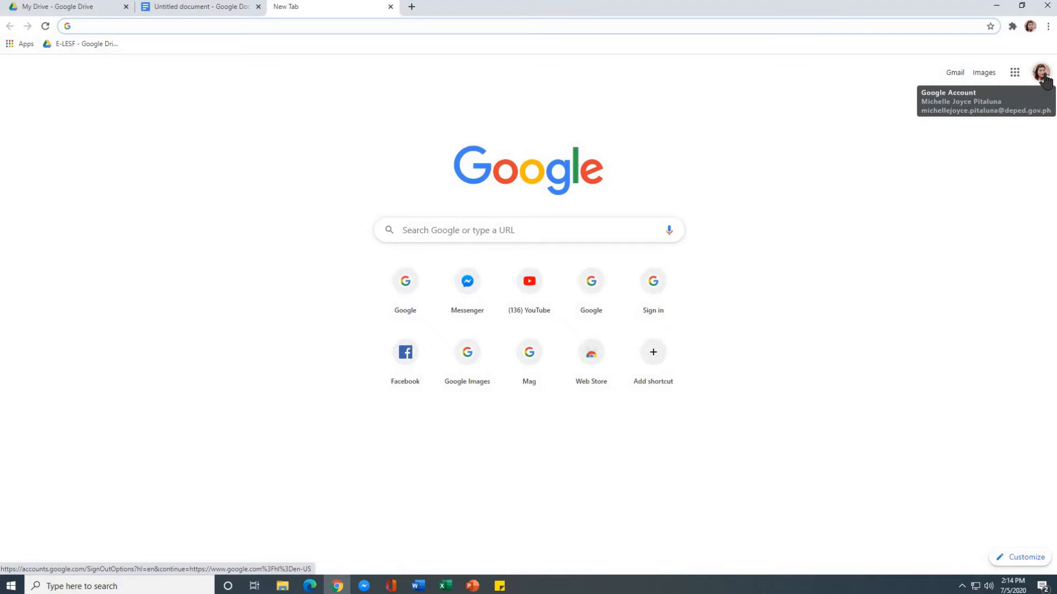
click(1016, 76)
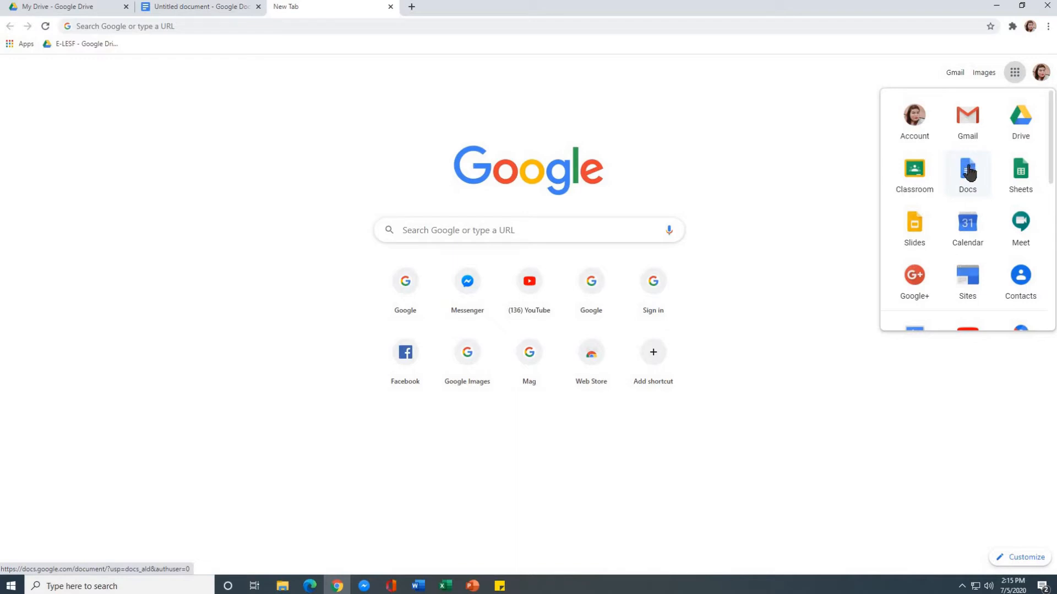
click(1023, 117)
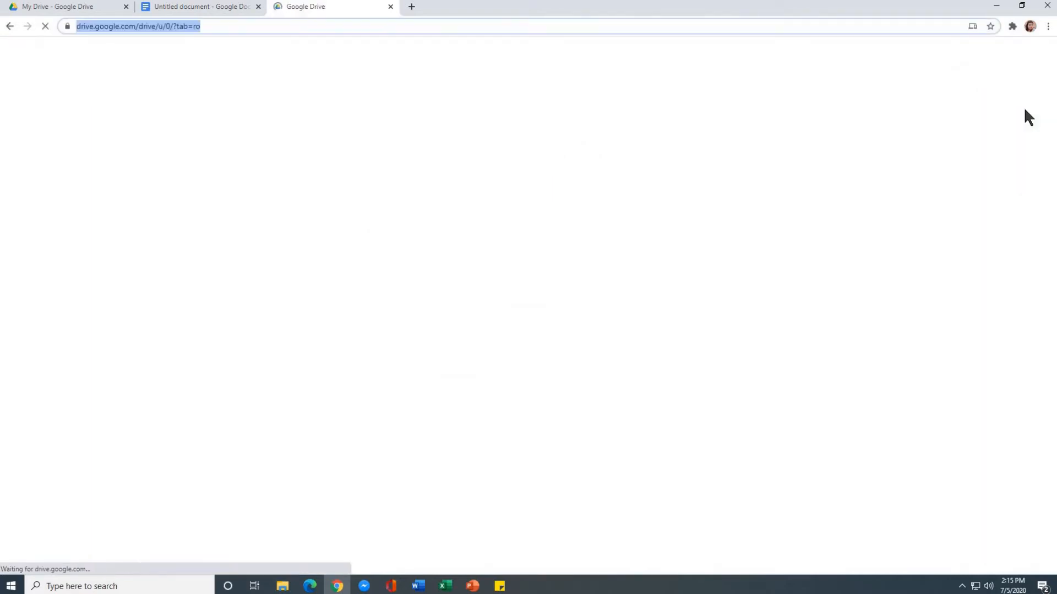
click(126, 6)
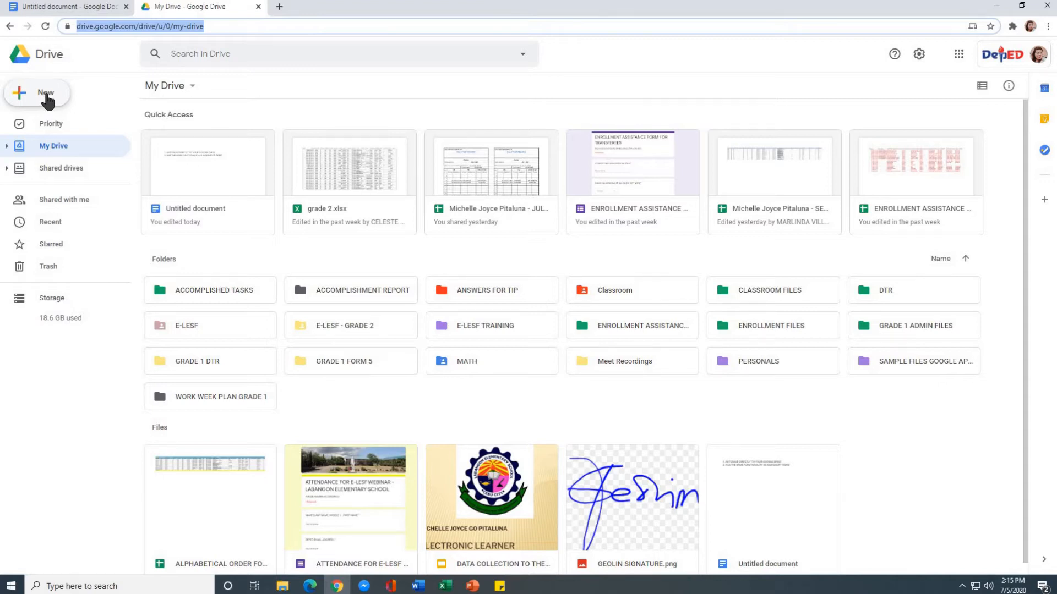
Create a new blank Google Docs document from My Drive and close it again.
click(47, 98)
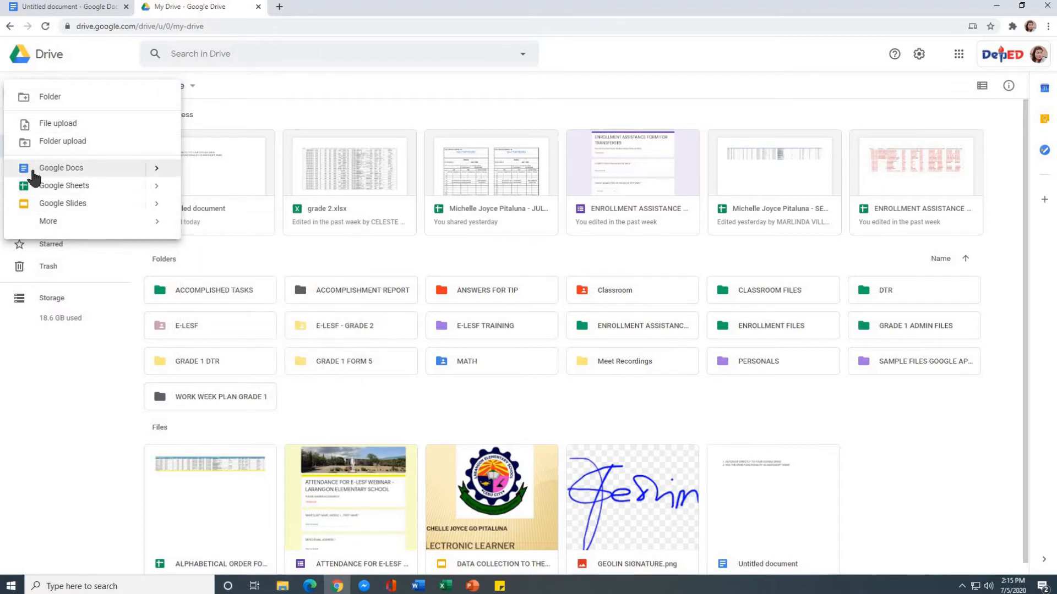
click(57, 167)
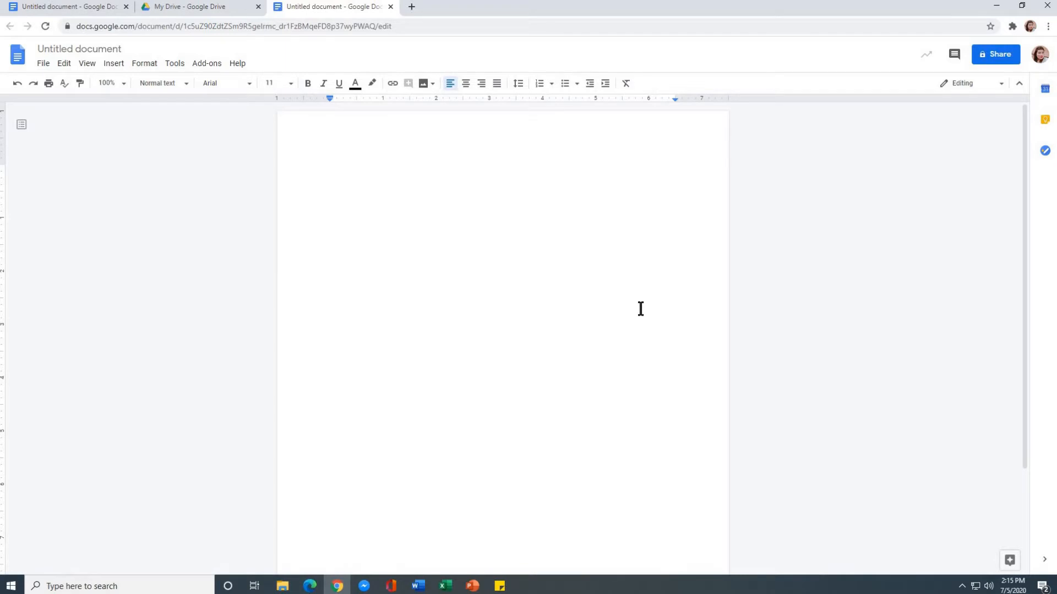
click(391, 7)
Replace the Drive tab with a new one, create a blank document from the Google Docs home page, and close it.
click(280, 7)
click(257, 8)
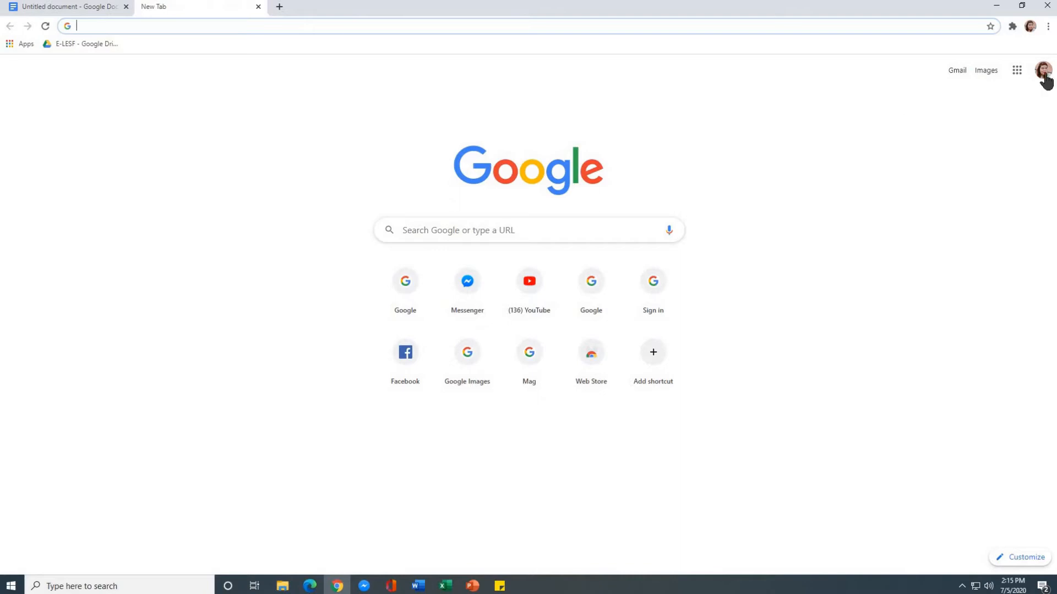
click(1018, 74)
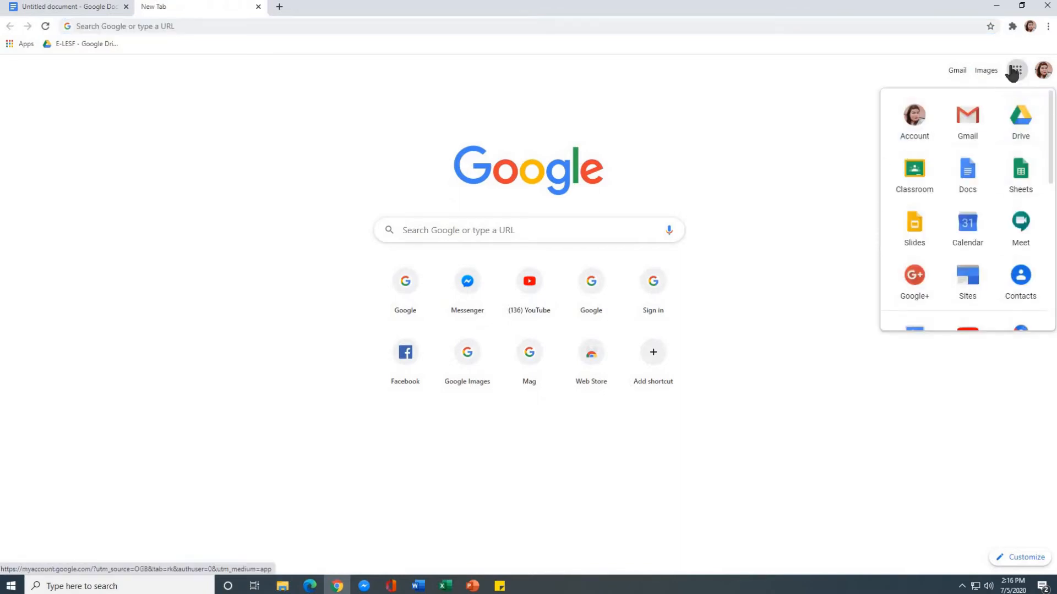
click(969, 174)
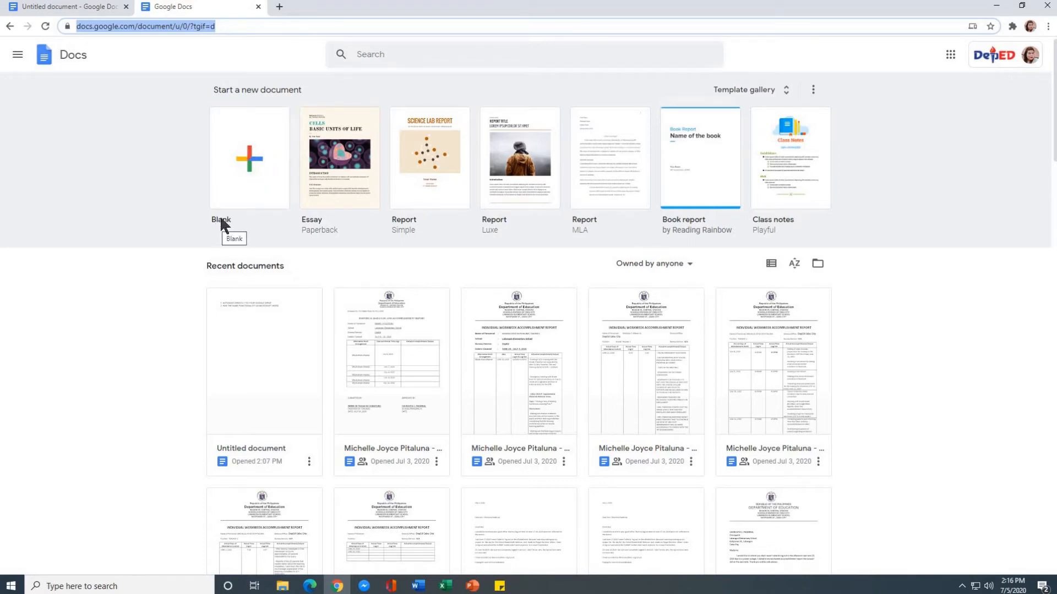
click(252, 163)
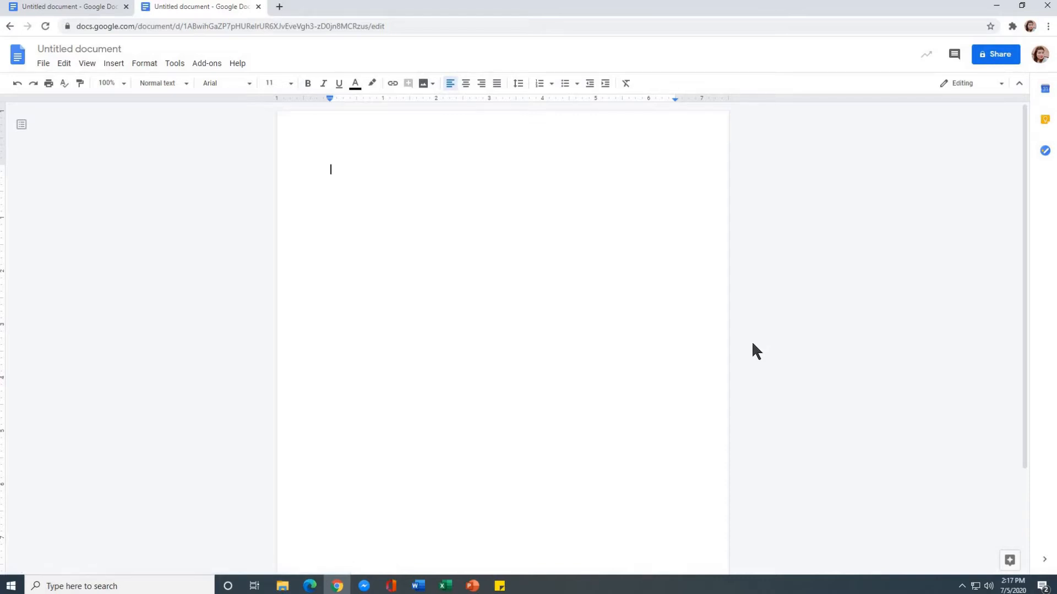
click(258, 6)
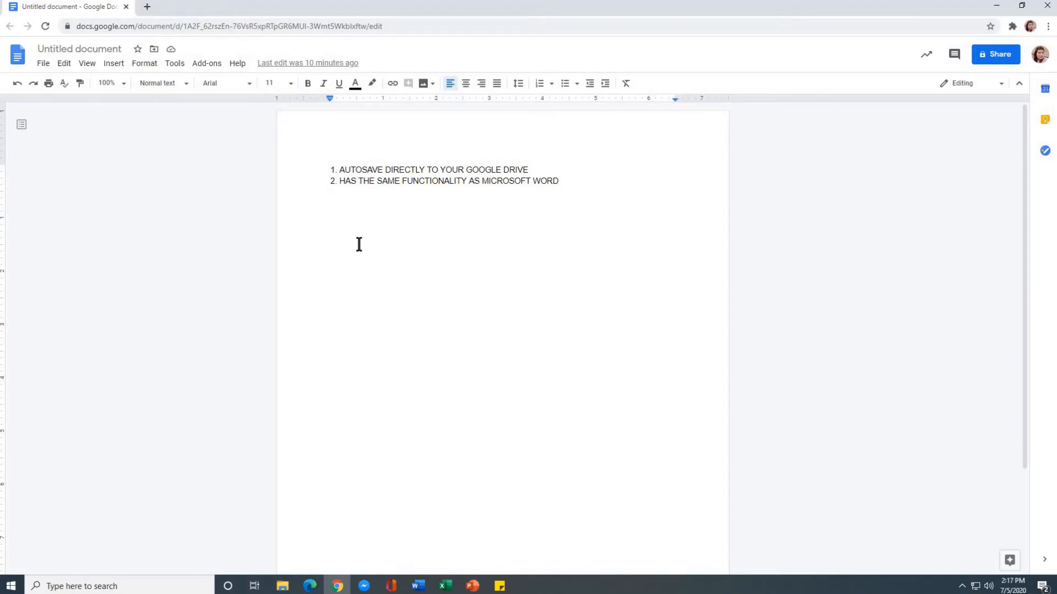
Highlight the first list item, "AUTOSAVE DIRECTLY TO YOUR GOOGLE DRIVE".
drag(335, 170, 548, 171)
click(522, 209)
drag(337, 169, 533, 168)
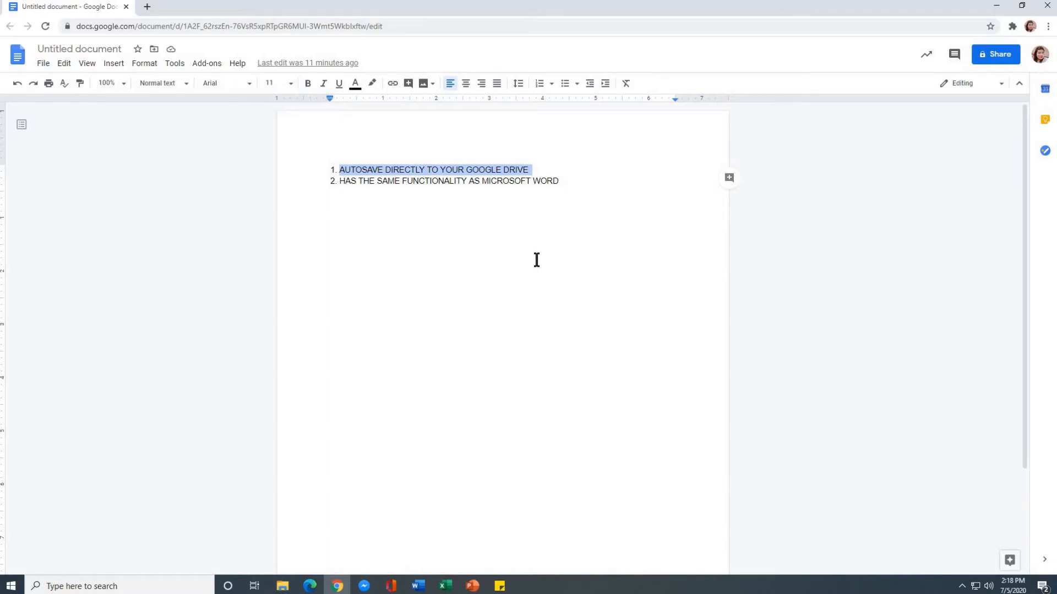
Enter a filler line of digits, dots and random capital letters below the numbered list to trigger autosaving, and delete it again.
click(549, 218)
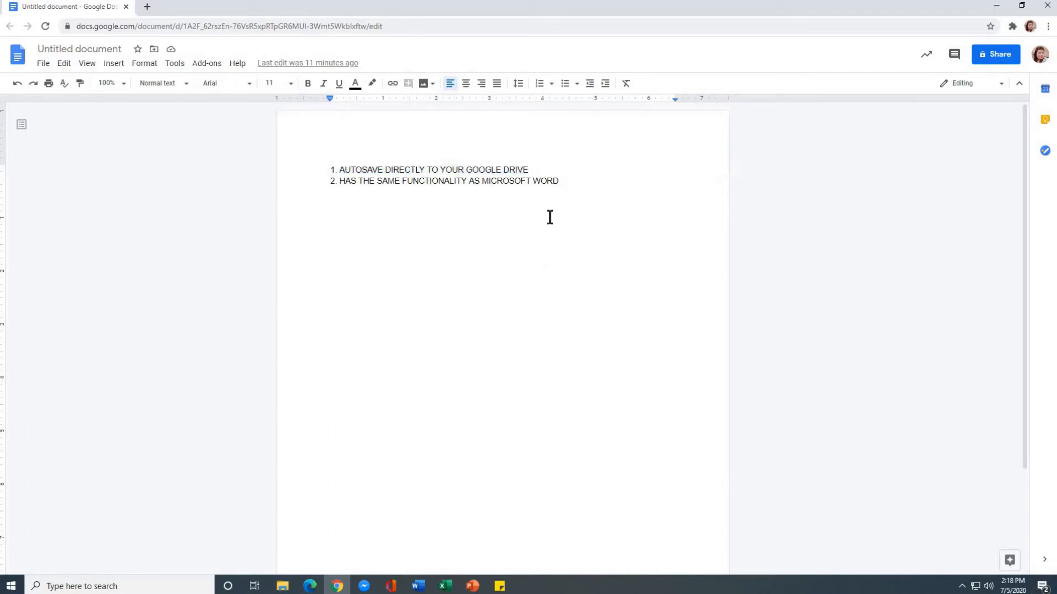
key(Return)
text(123456)
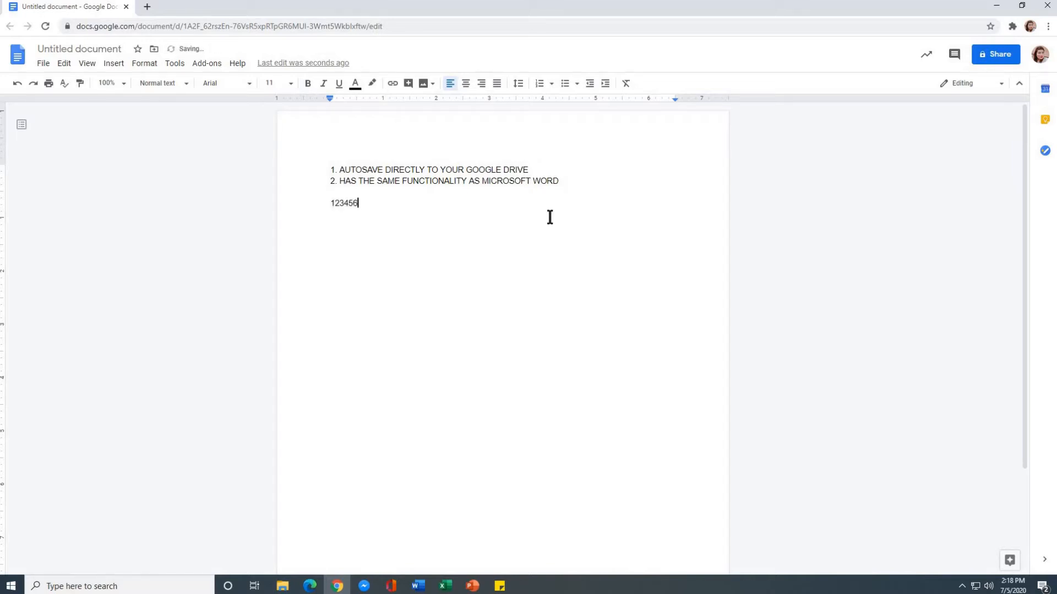
text(78910111111111111111111111111111111111)
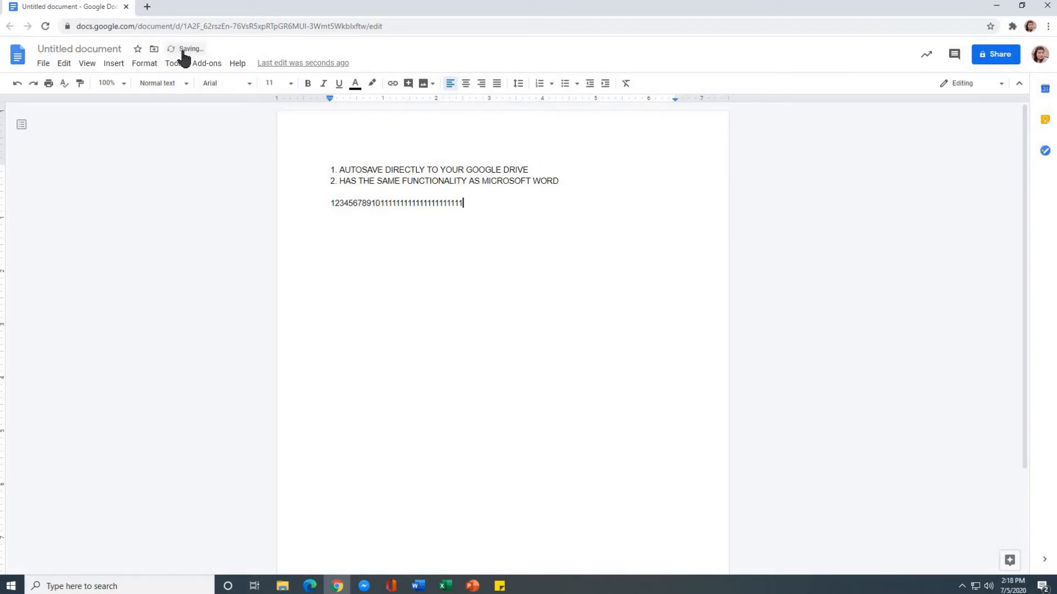
text(1111111111)
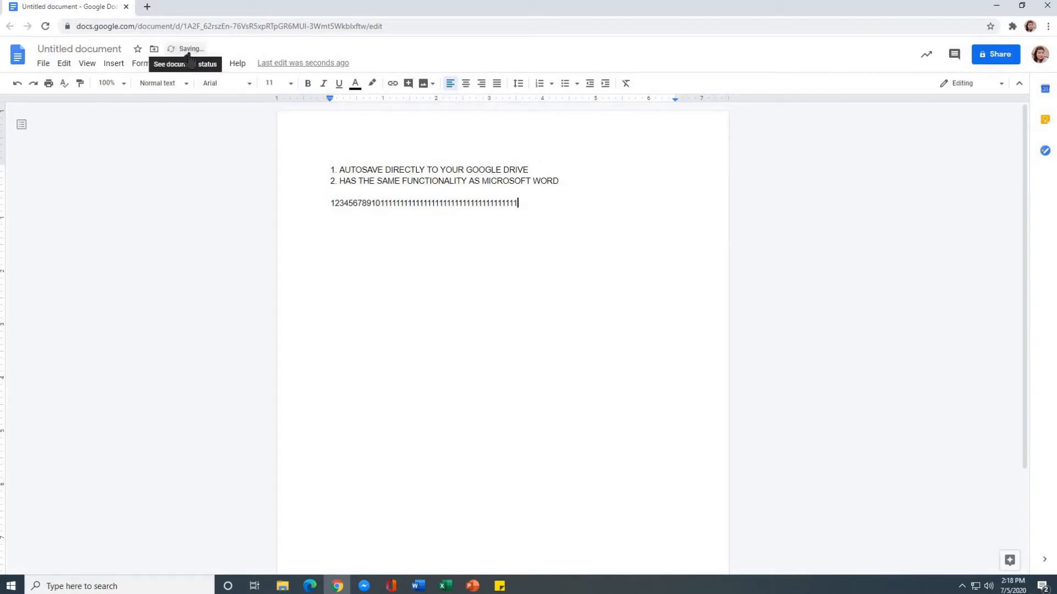
text(11111111111)
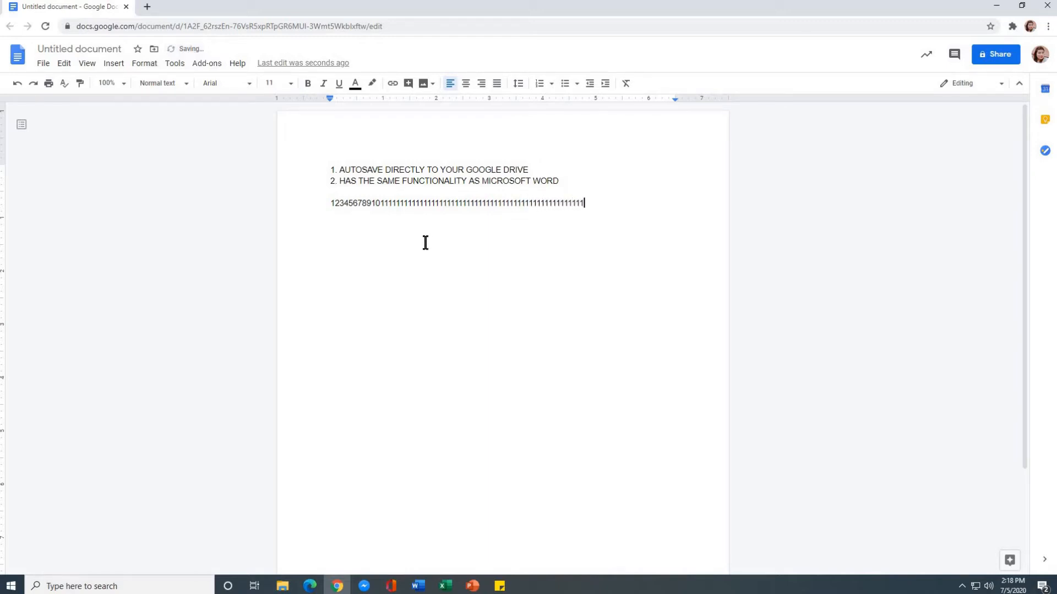
text(...........................)
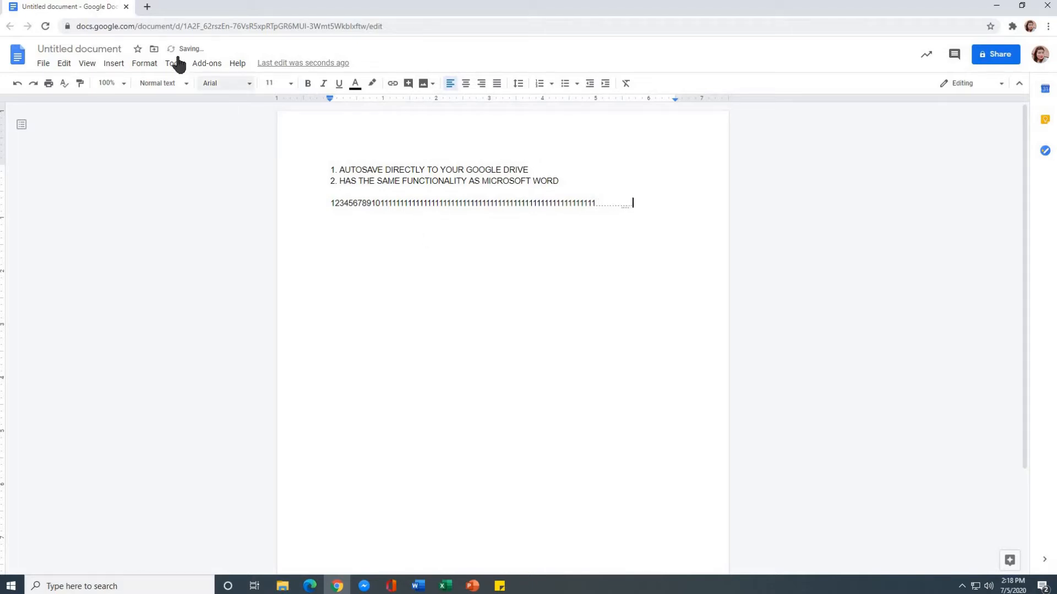
text(........)
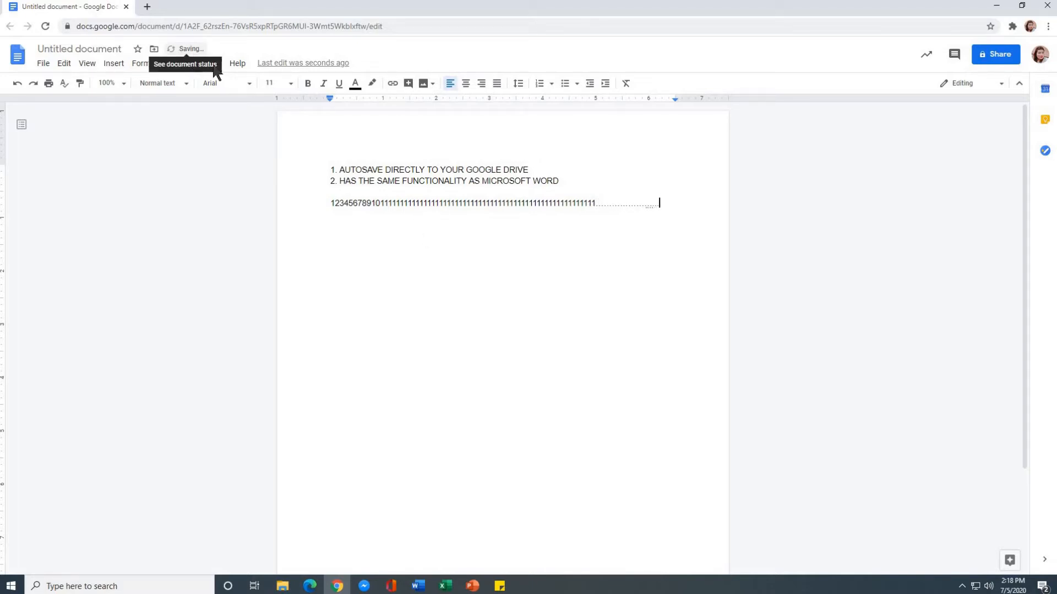
text(........)
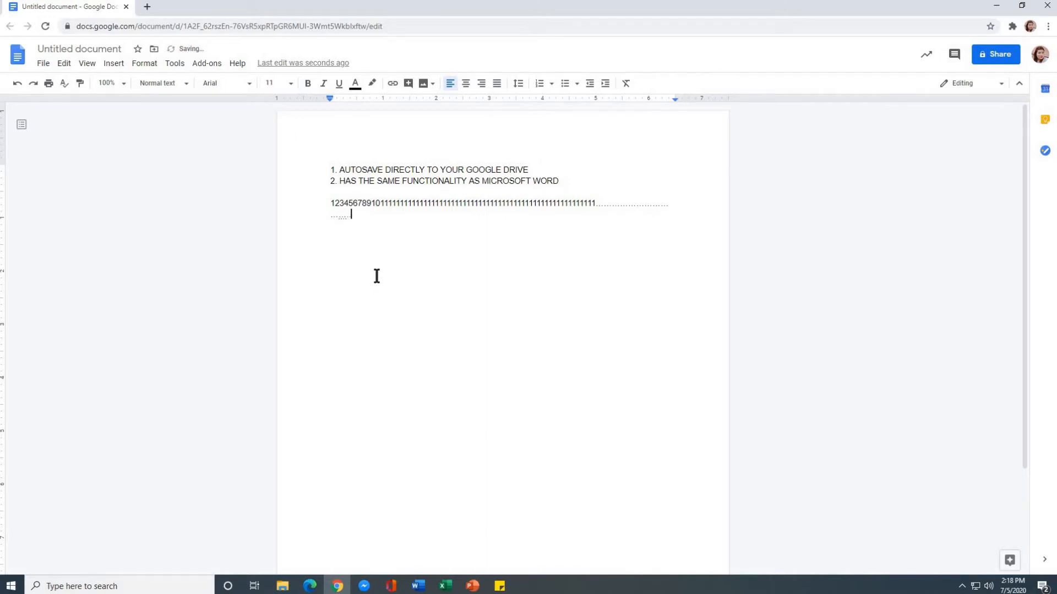
text(...,,,//;.;;GDFGVSRFSDNBSFGBVTASV)
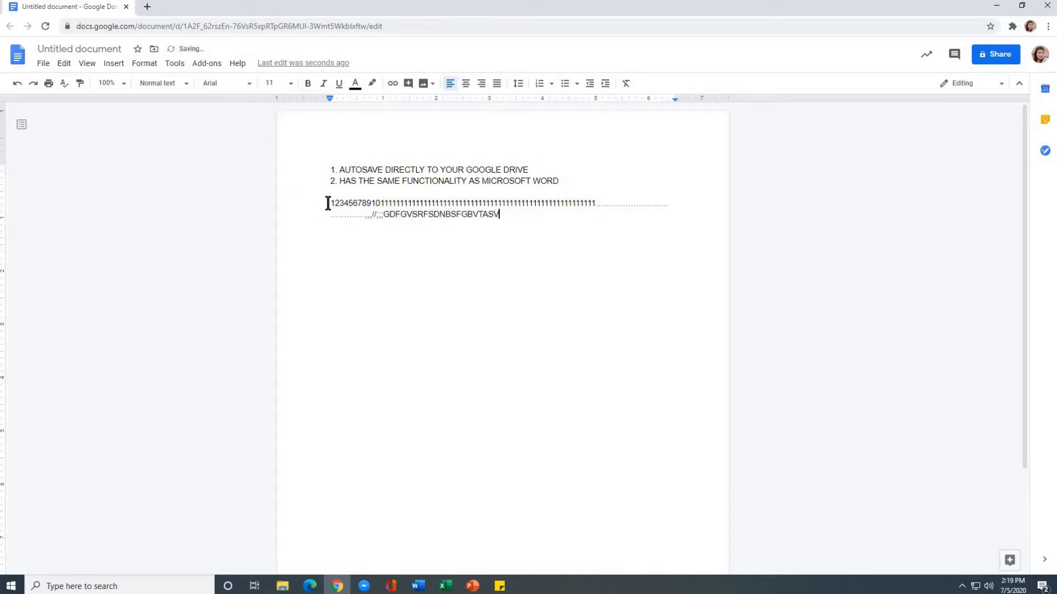
drag(328, 204, 512, 226)
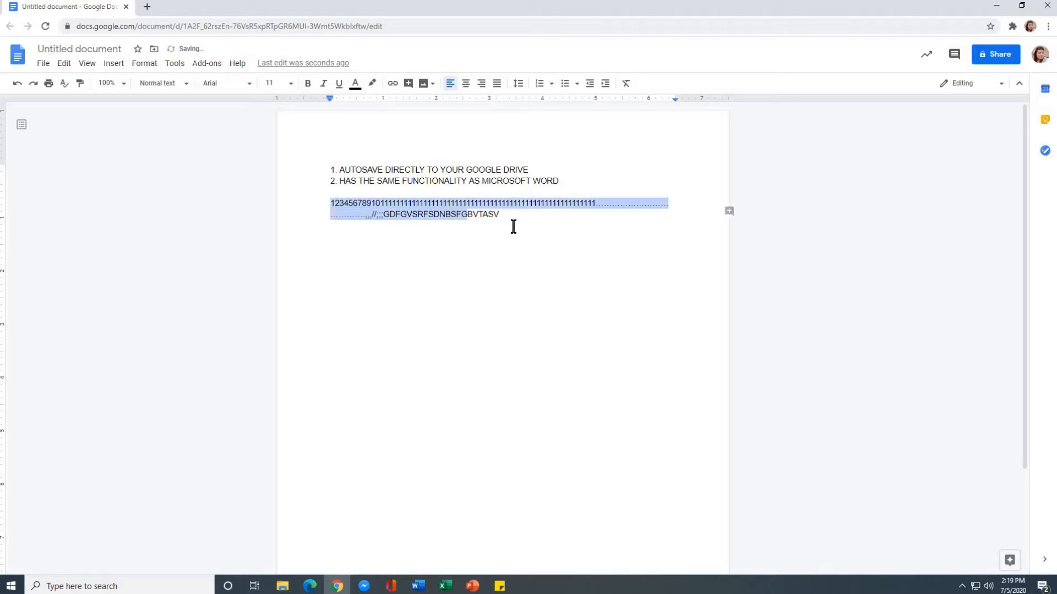
key(BackSpace)
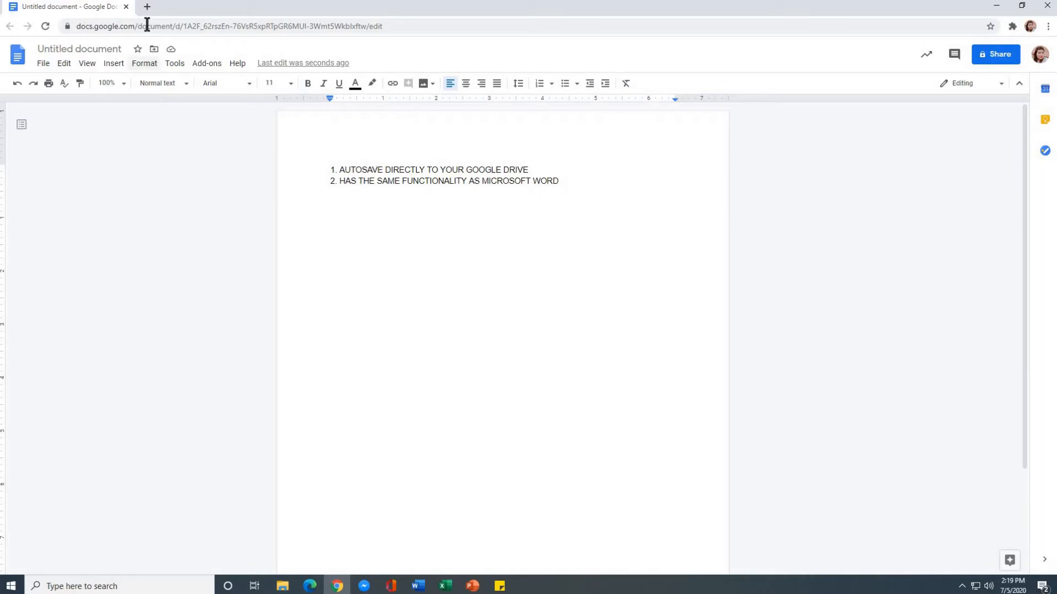
Rename the untitled document as TUTORIAL.
click(84, 48)
text(TUTORIAL)
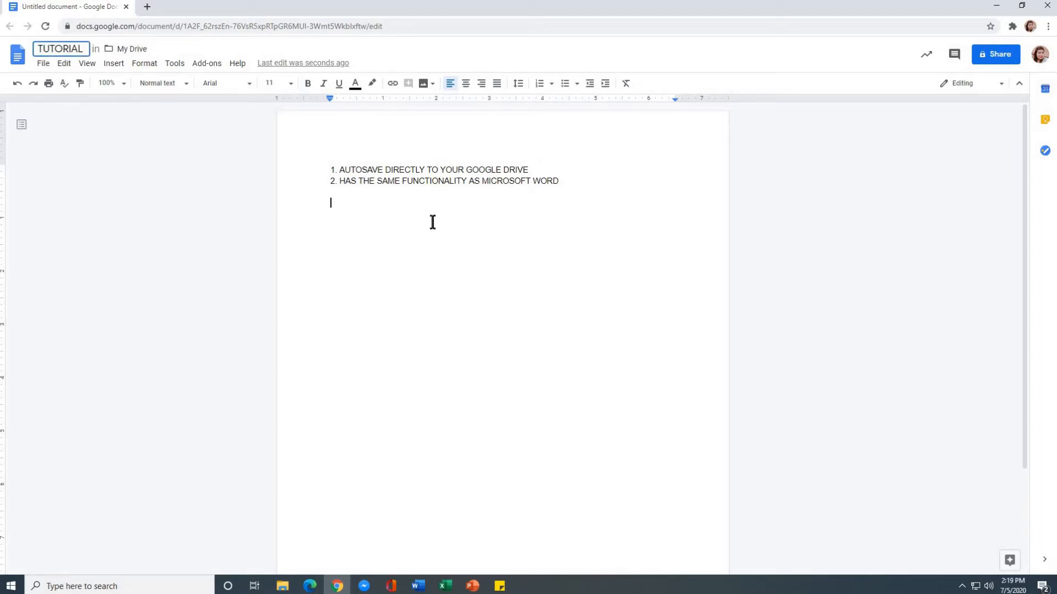
key(Return)
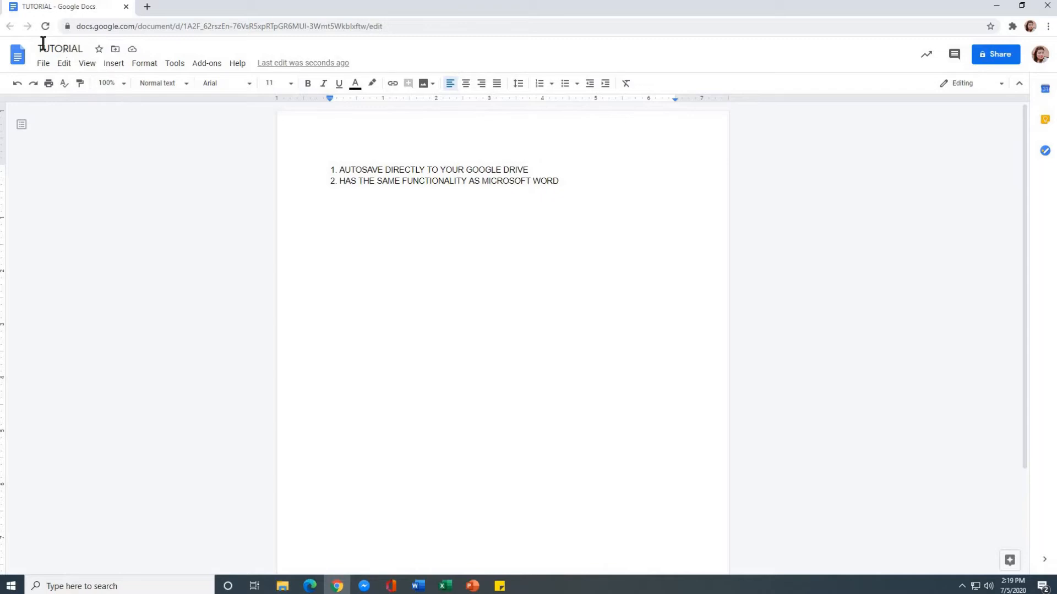
Open Google Drive from the Google apps list in a new tab and close the TUTORIAL document's tab.
click(148, 7)
click(199, 33)
click(944, 287)
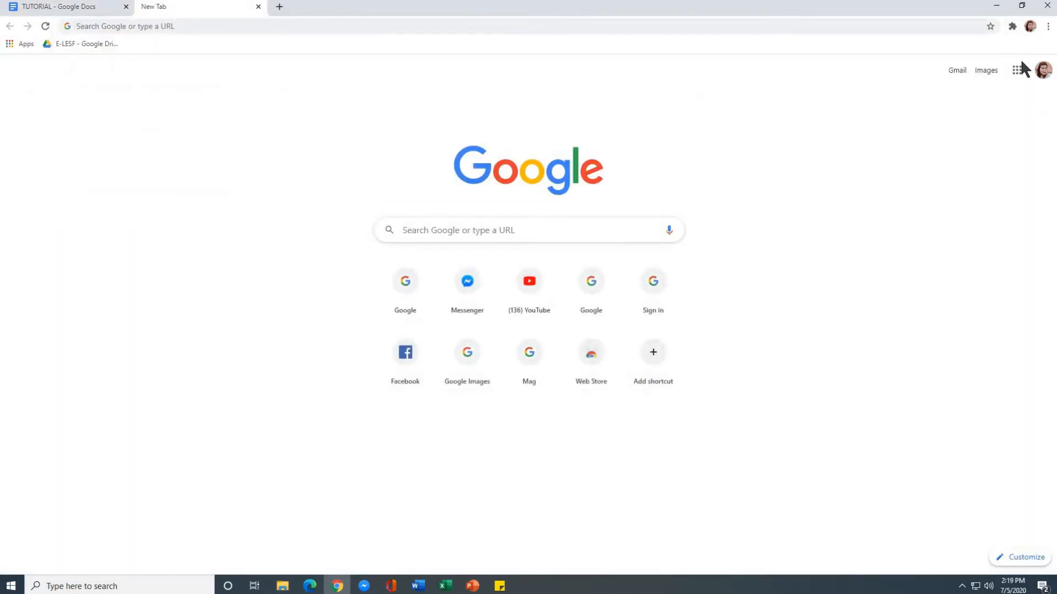
click(1017, 75)
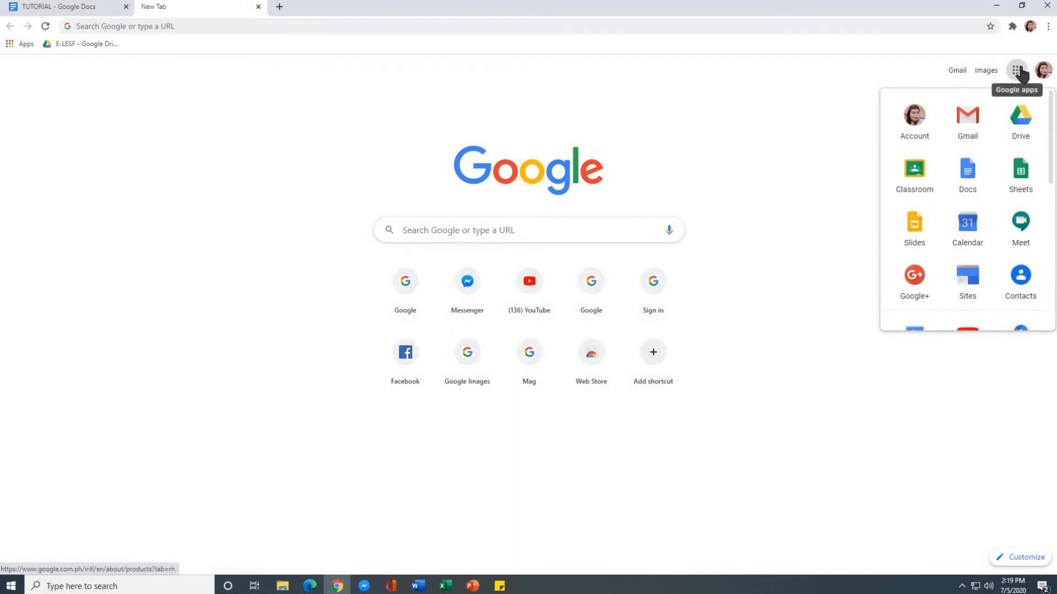
click(1023, 130)
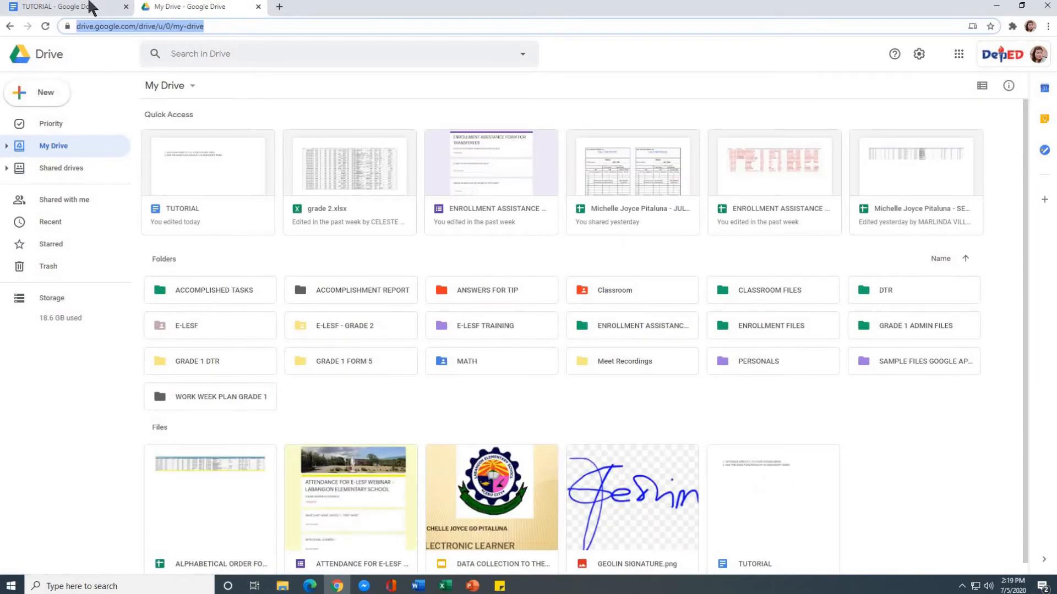
click(88, 8)
click(126, 7)
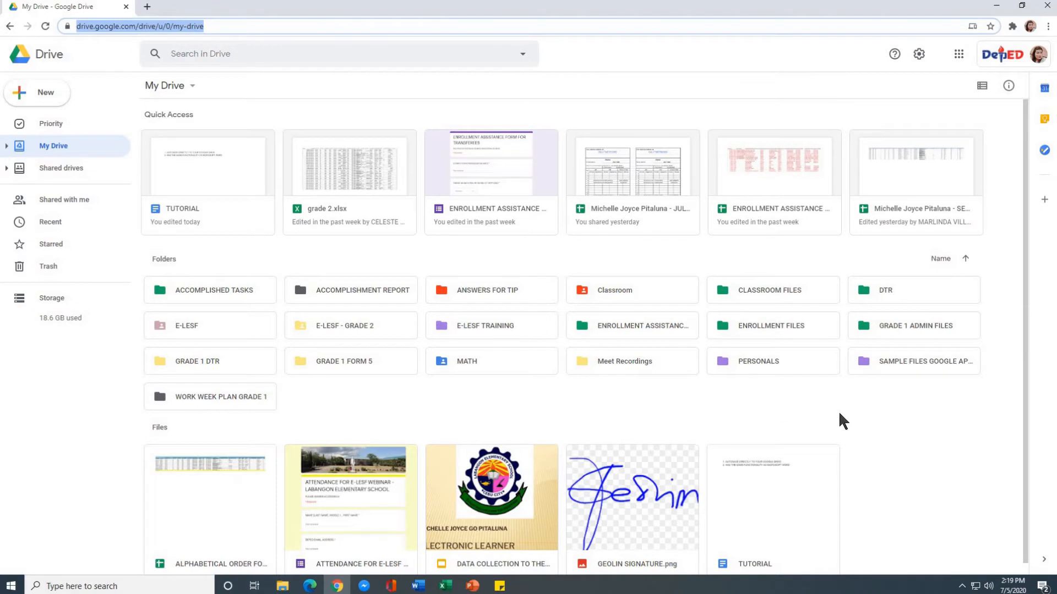
Reopen the TUTORIAL document from the files in My Drive.
scroll(825, 441, down, 1)
click(785, 493)
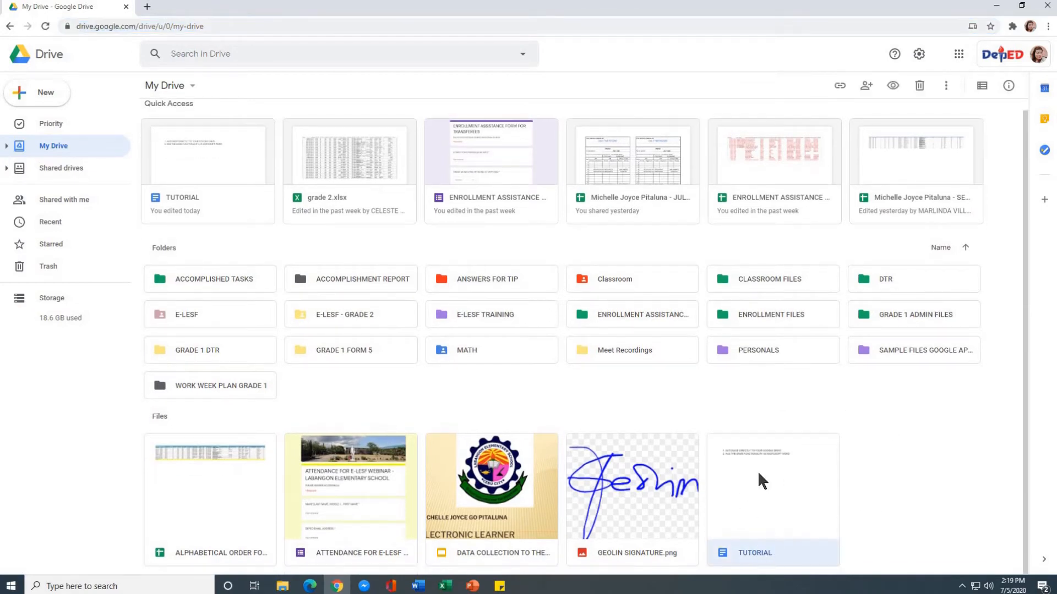
double_click(771, 487)
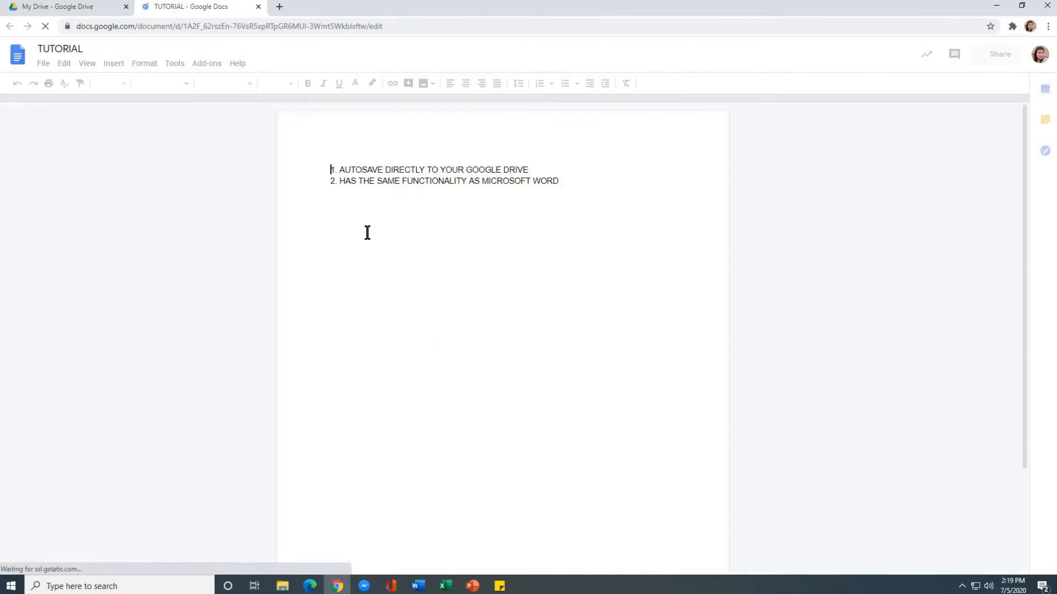
Select the whole numbered list in the reopened document to check its saved content.
click(401, 233)
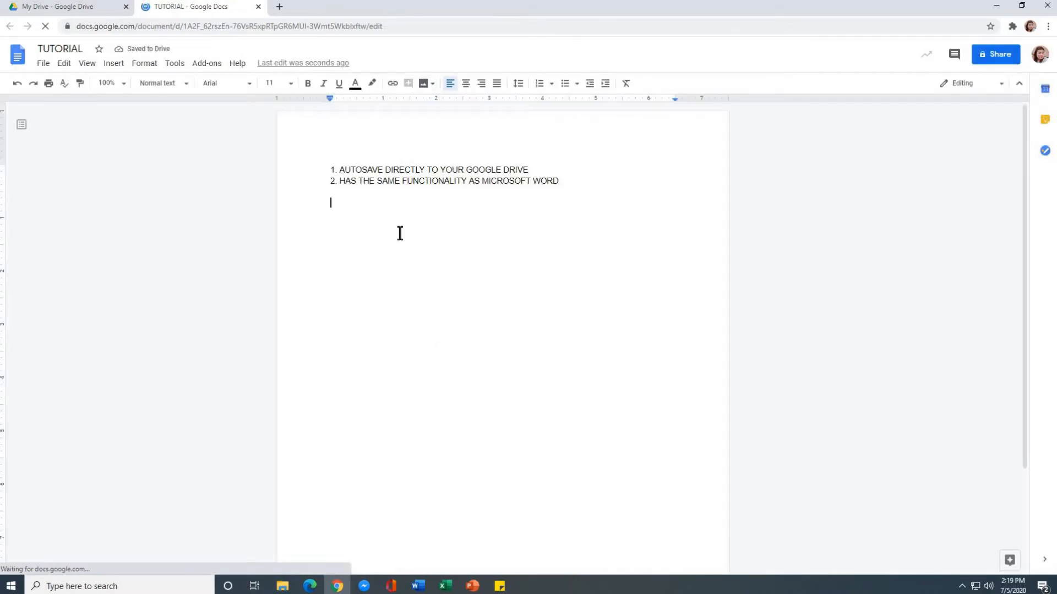
drag(337, 167, 507, 308)
click(417, 248)
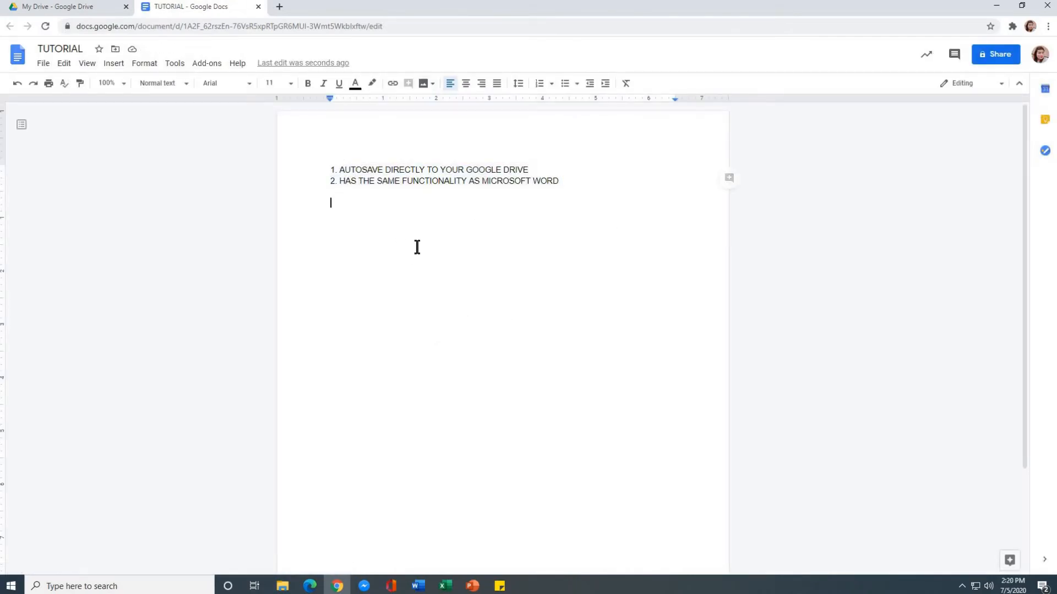
drag(323, 167, 651, 215)
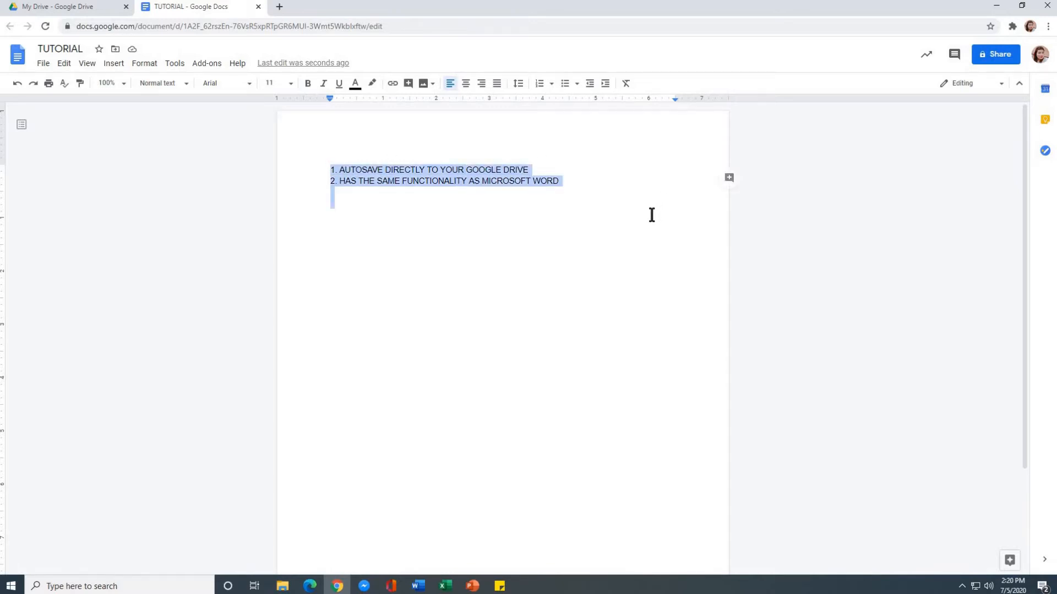
Delete the whole numbered list so that the TUTORIAL document is blank.
click(552, 264)
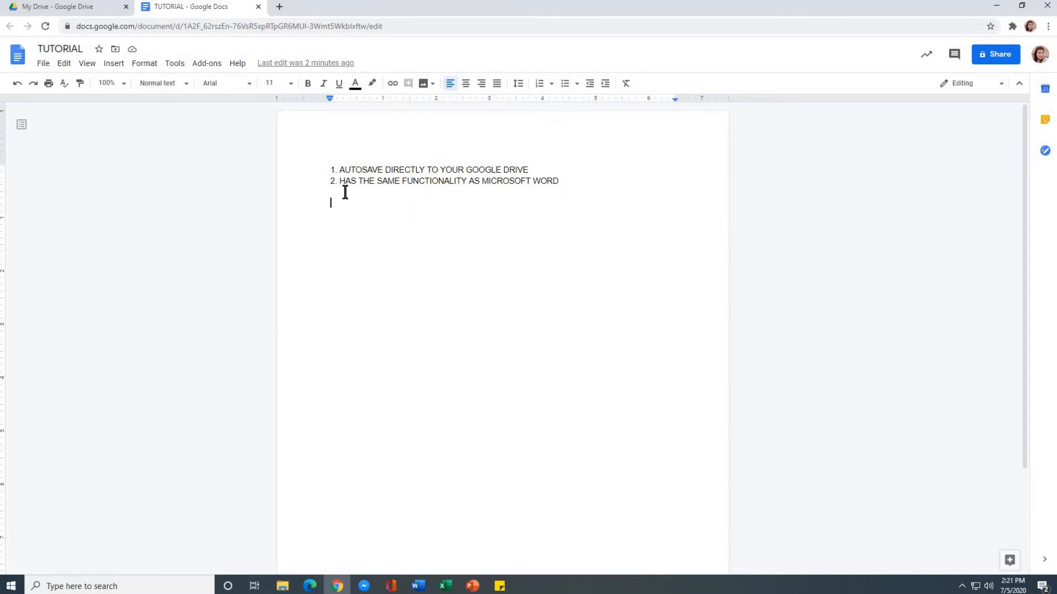
drag(326, 170, 604, 205)
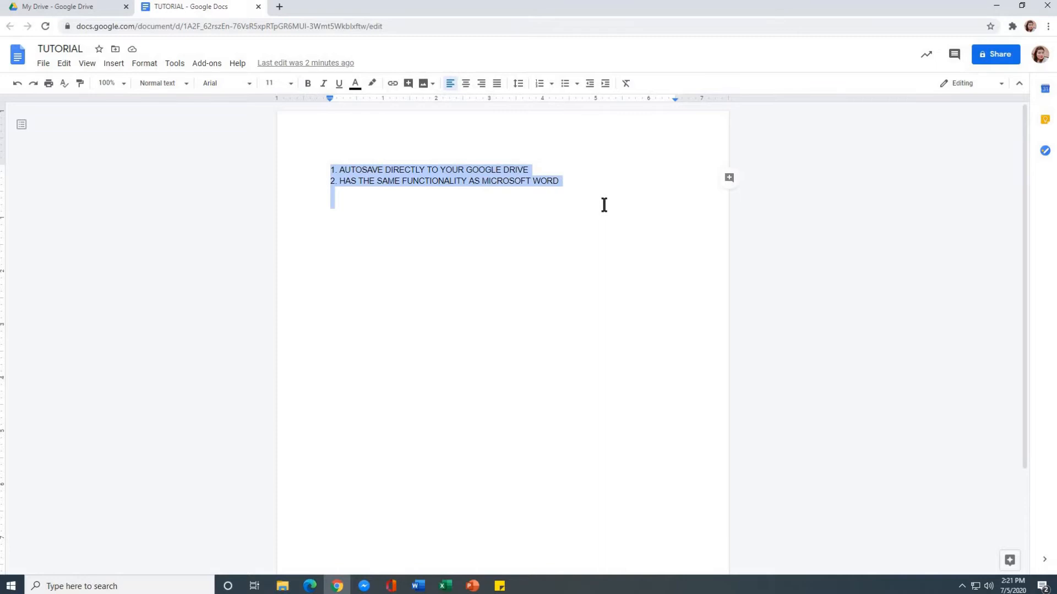
key(BackSpace)
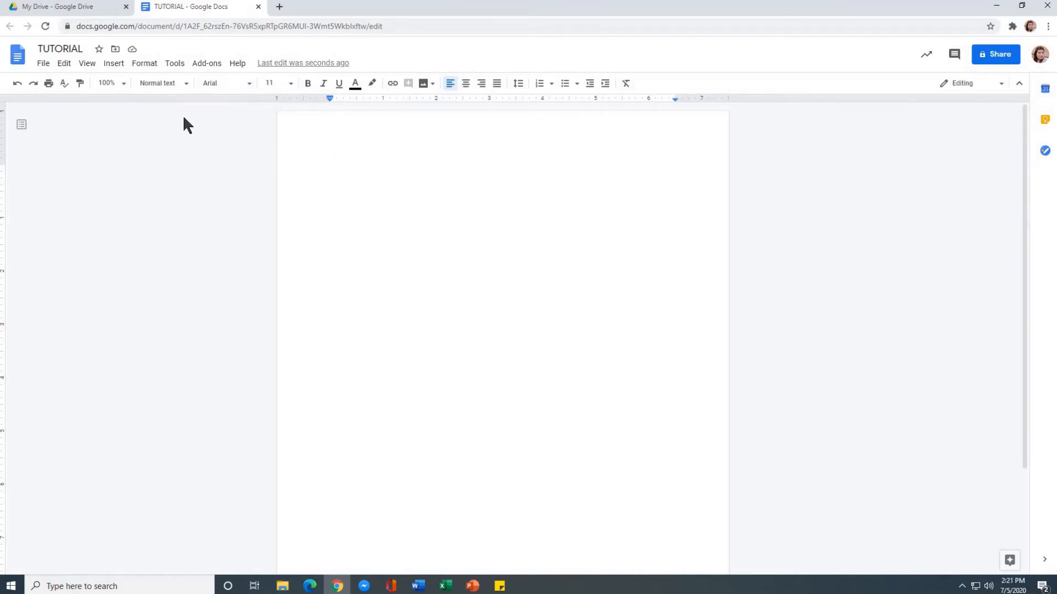
Look through the available paragraph styles and keep Normal text.
click(171, 84)
mouse_move(199, 285)
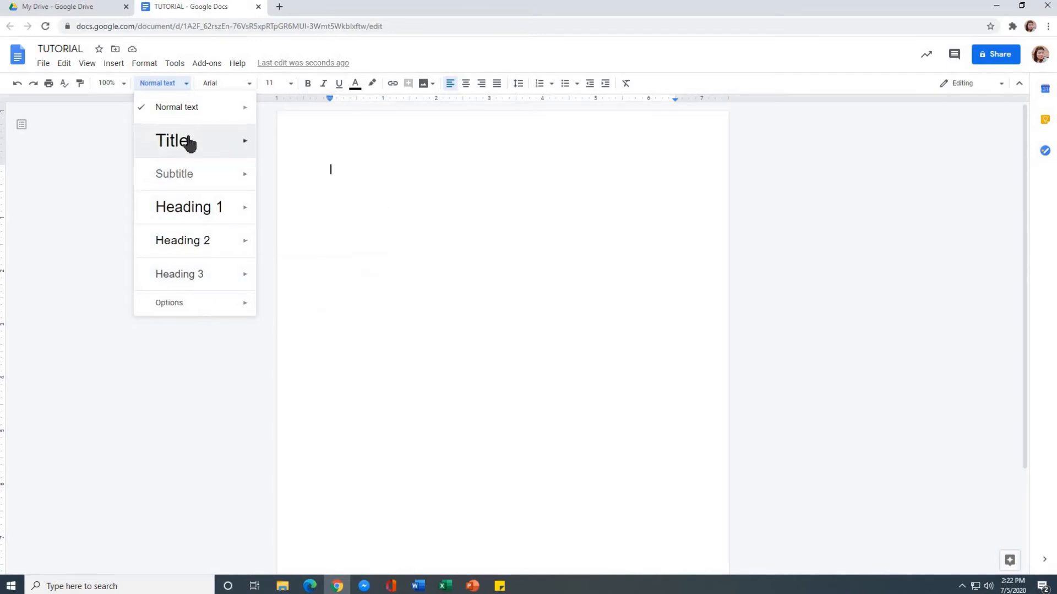
click(183, 108)
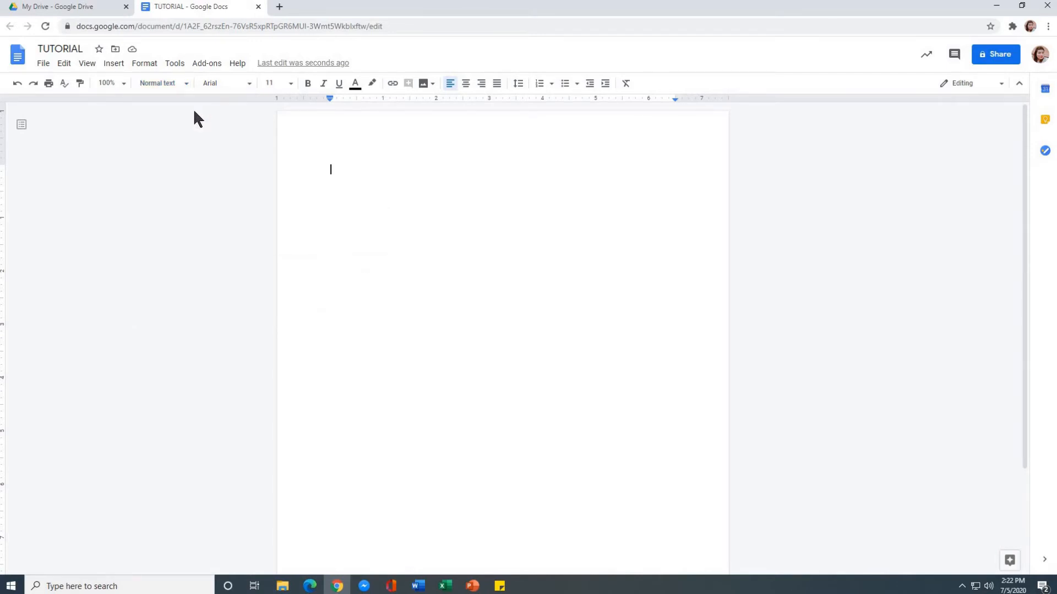
Look through the available fonts and font sizes without changing either.
click(215, 88)
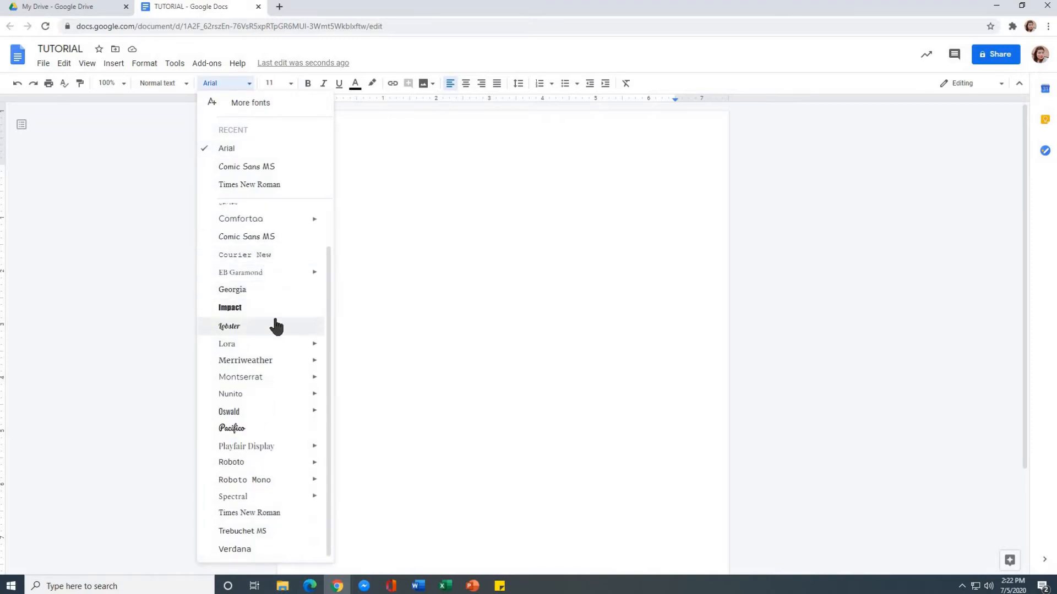
mouse_move(277, 323)
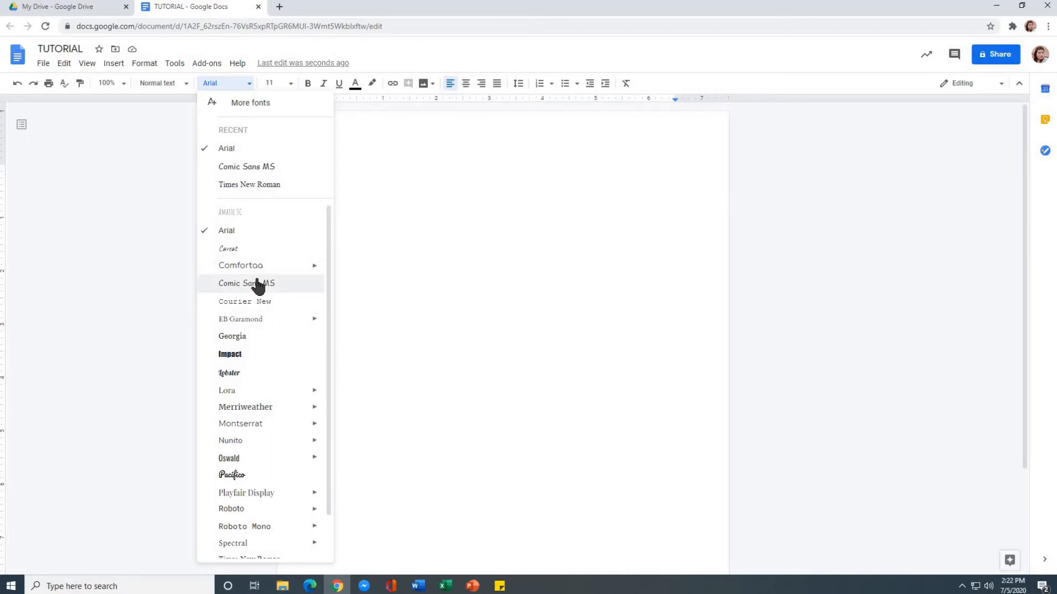
scroll(257, 286, down, 1)
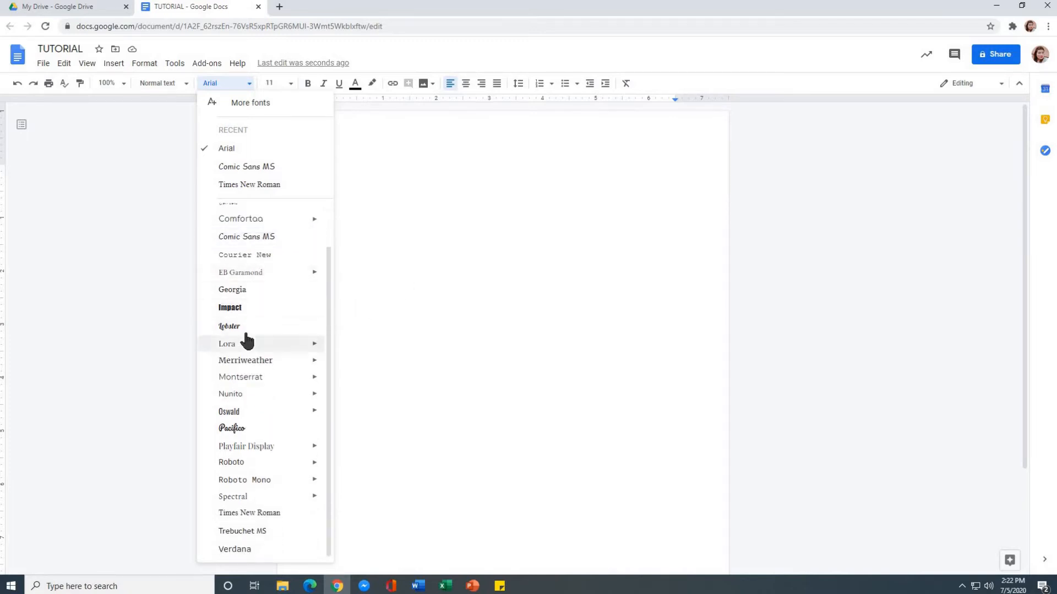
scroll(248, 275, up, 1)
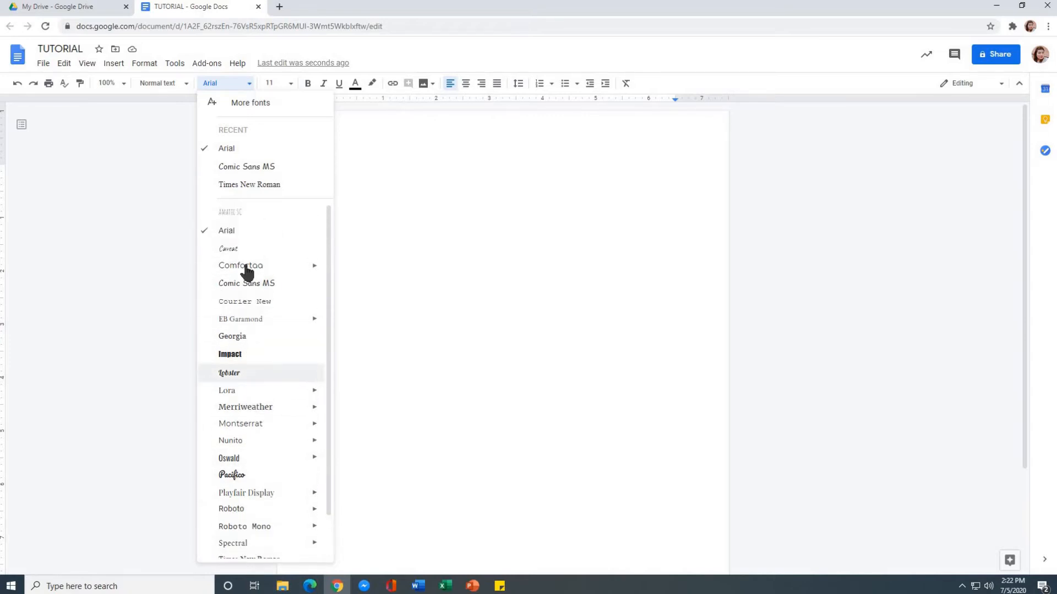
mouse_move(279, 495)
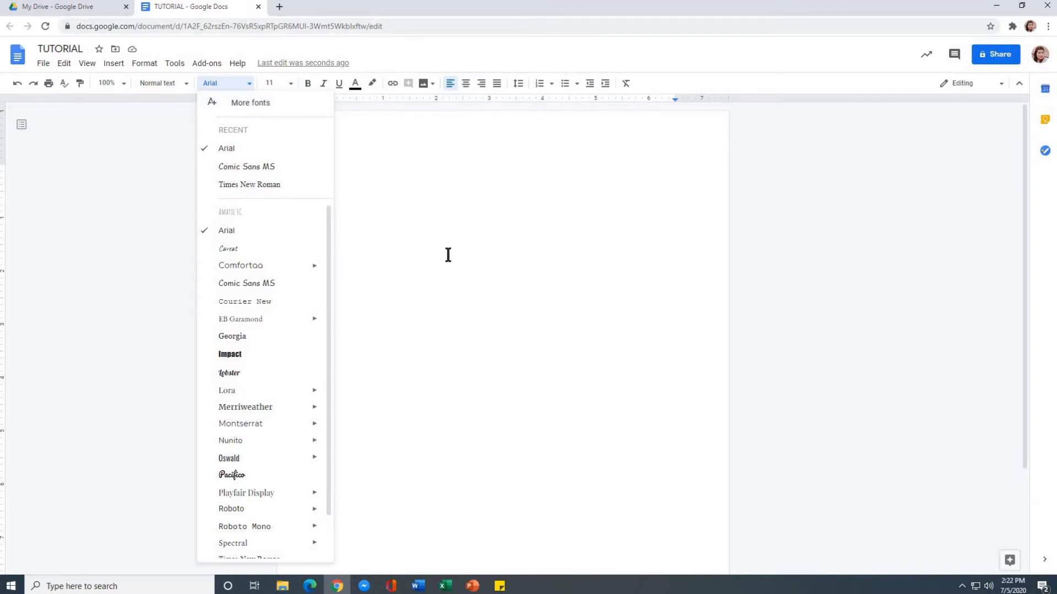
click(424, 247)
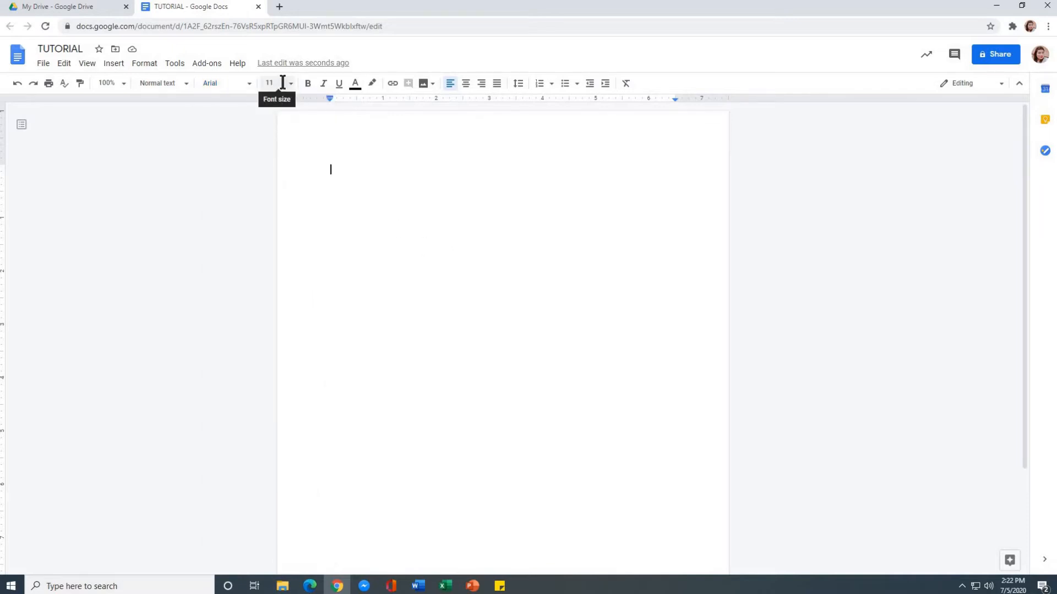
click(289, 87)
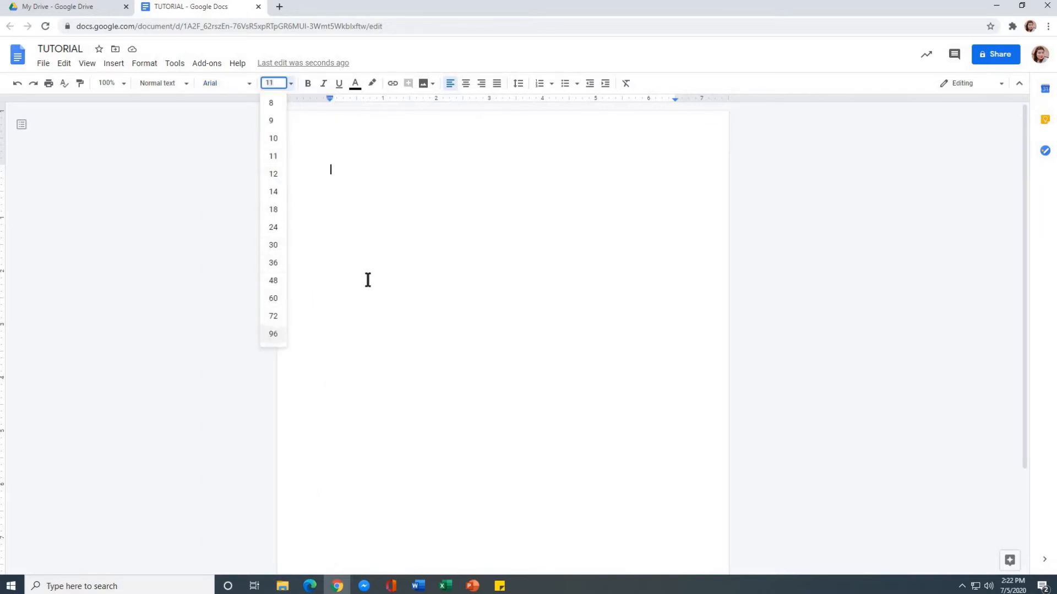
click(389, 250)
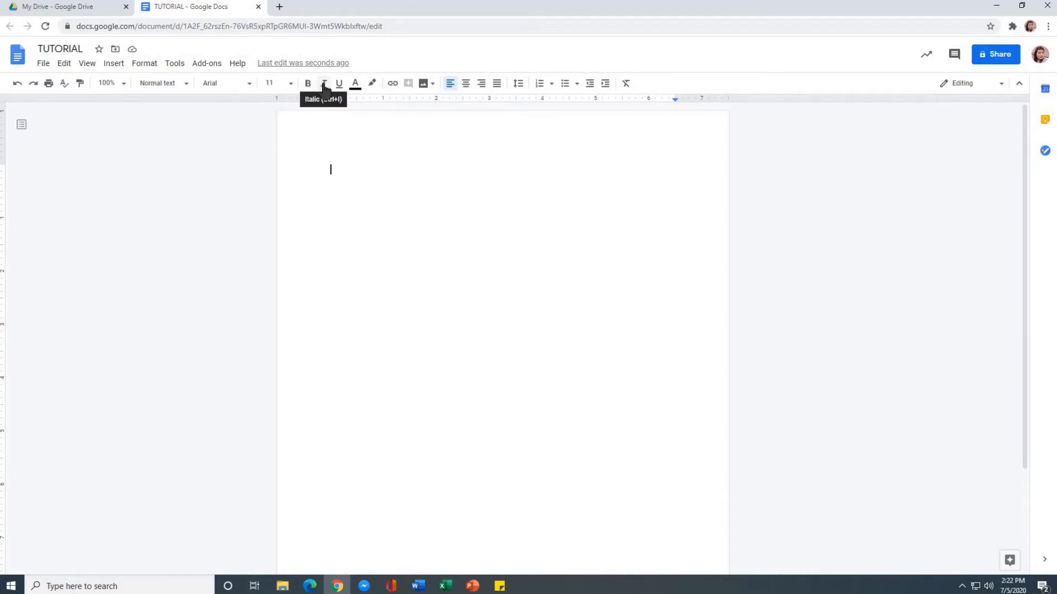
Examine the text color and highlight color palettes and the fields for inserting a link.
click(355, 83)
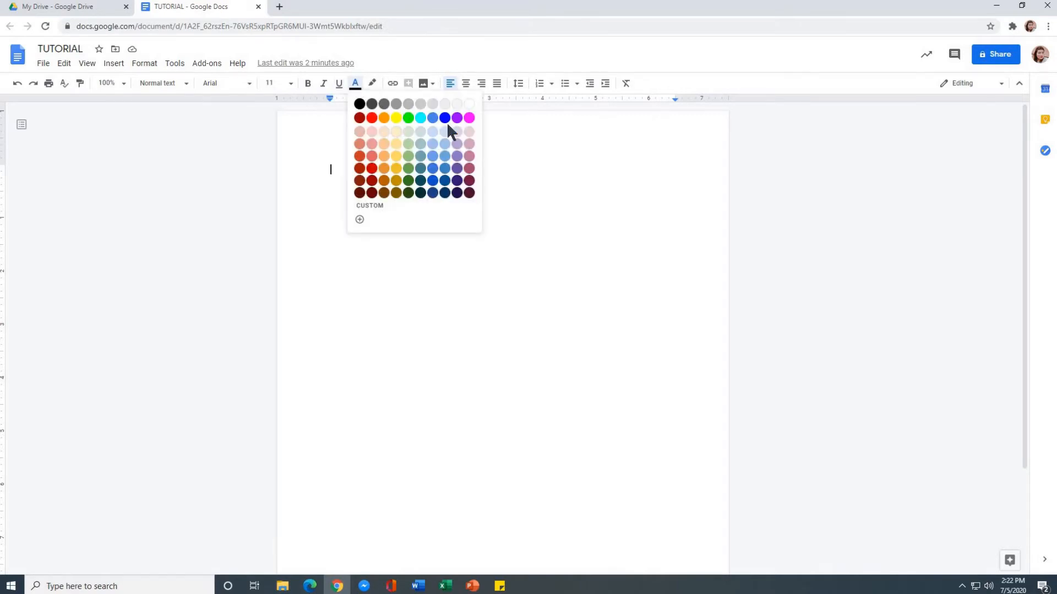
click(513, 166)
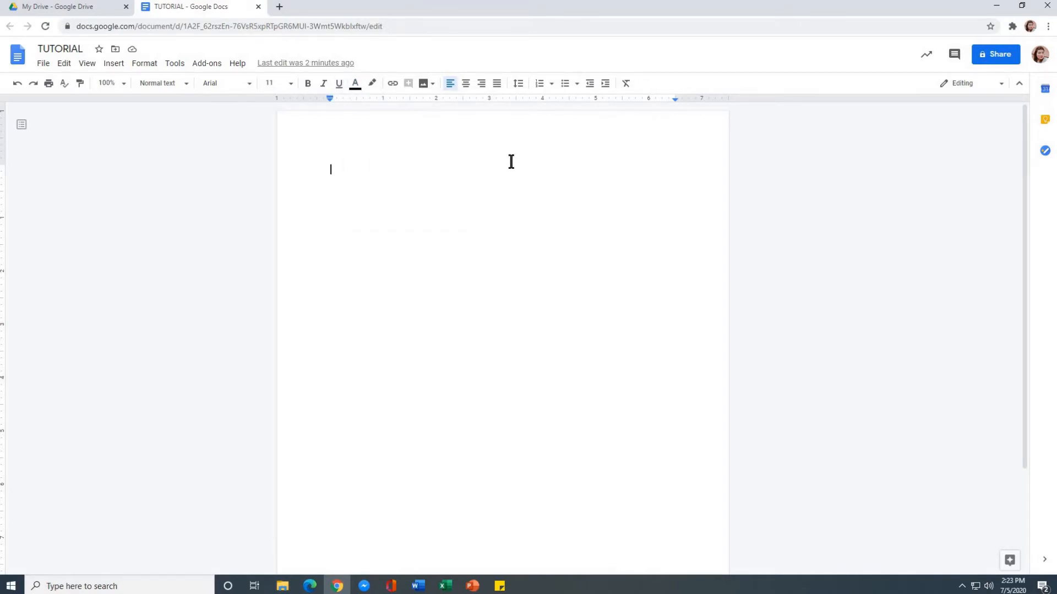
click(373, 83)
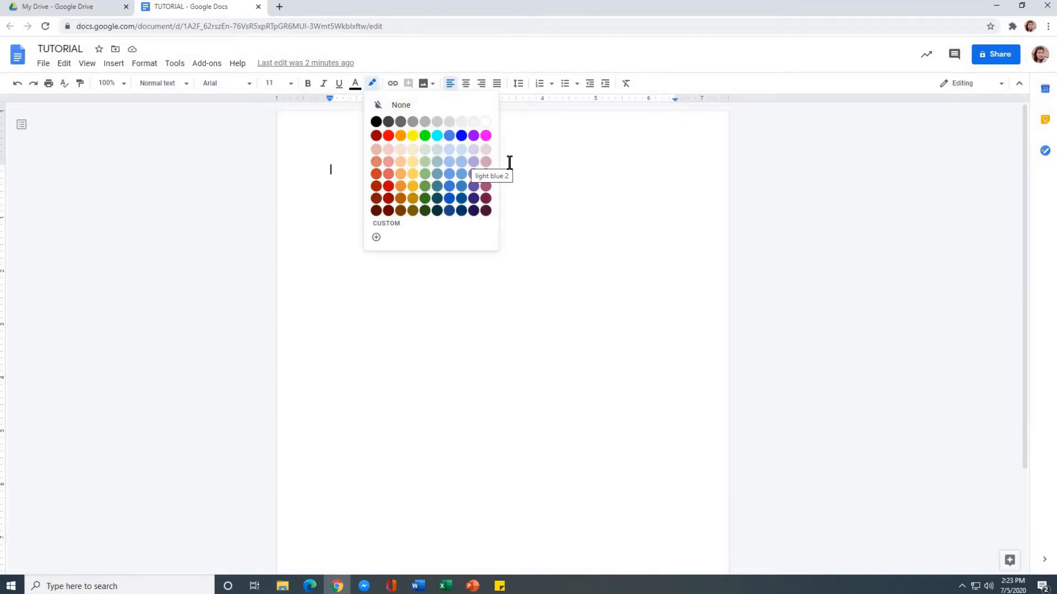
click(547, 158)
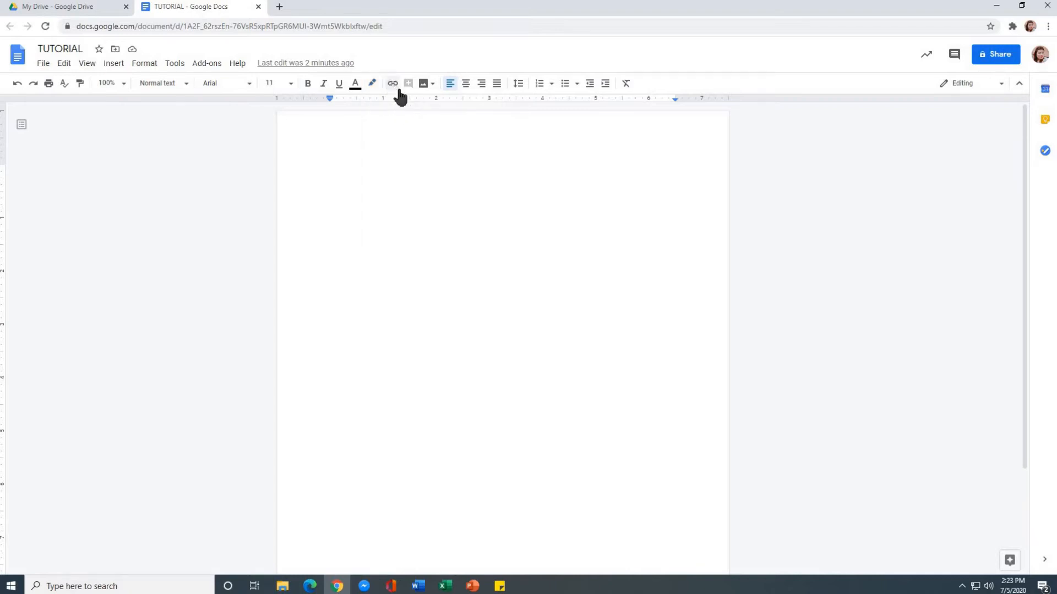
click(392, 85)
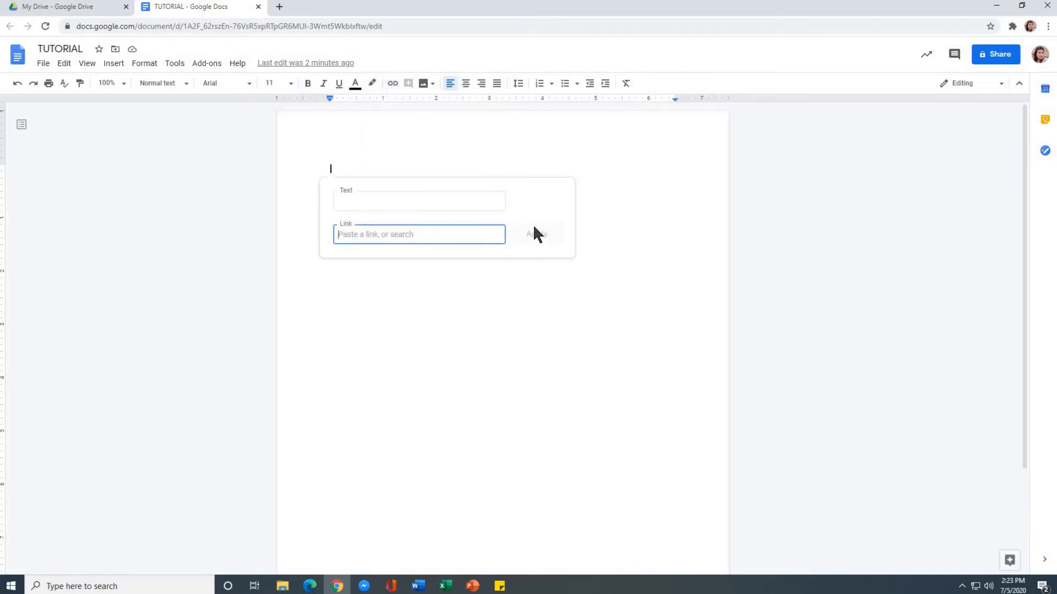
click(497, 137)
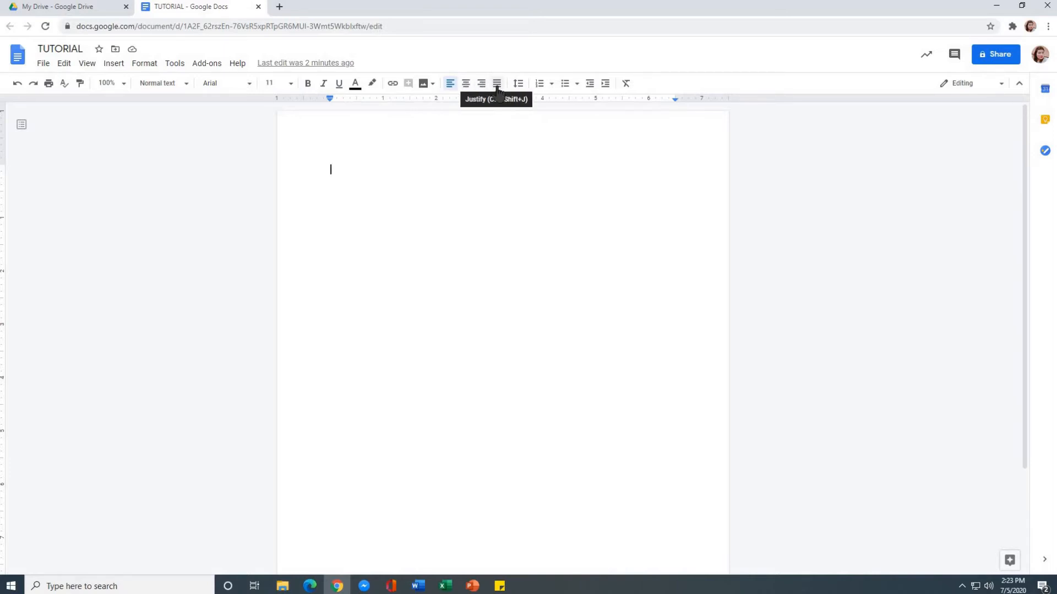
Try the 1.15 and 1.5 line spacings on the empty paragraph and set its line spacing to Single.
click(518, 84)
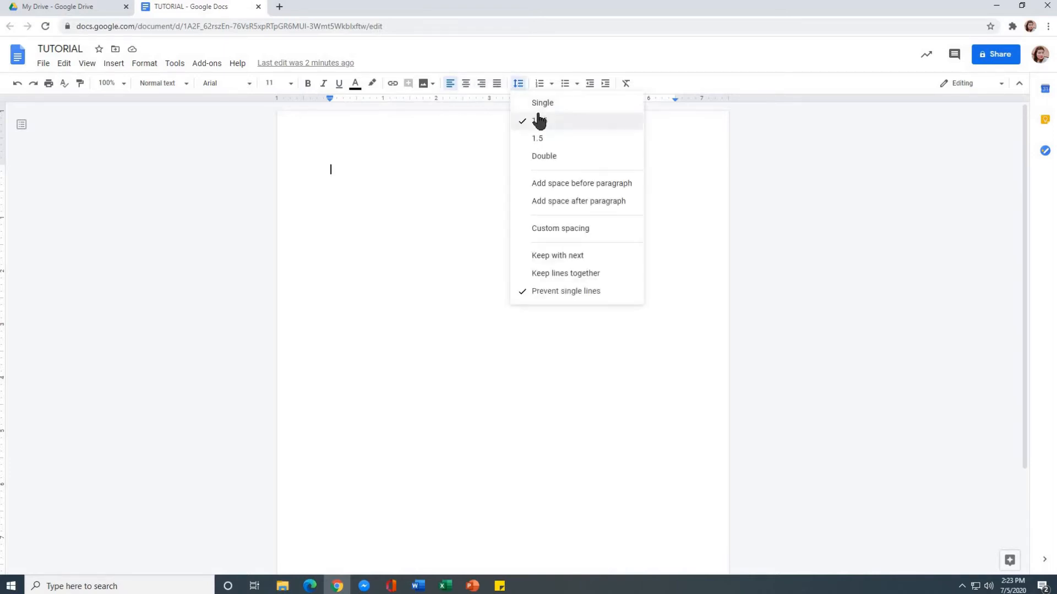
click(557, 102)
click(517, 84)
click(548, 121)
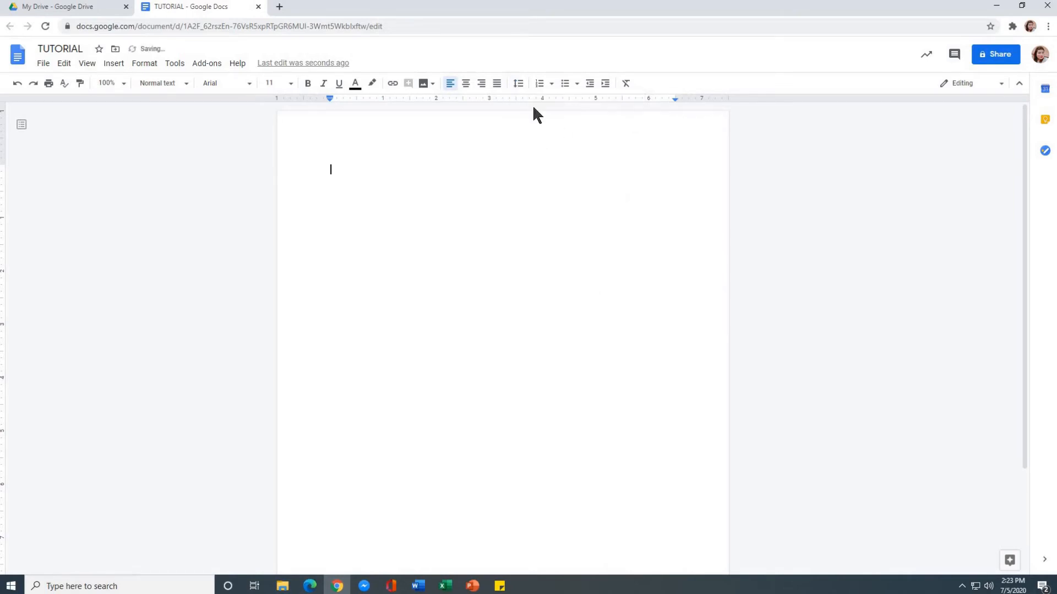
click(518, 83)
click(536, 138)
click(518, 84)
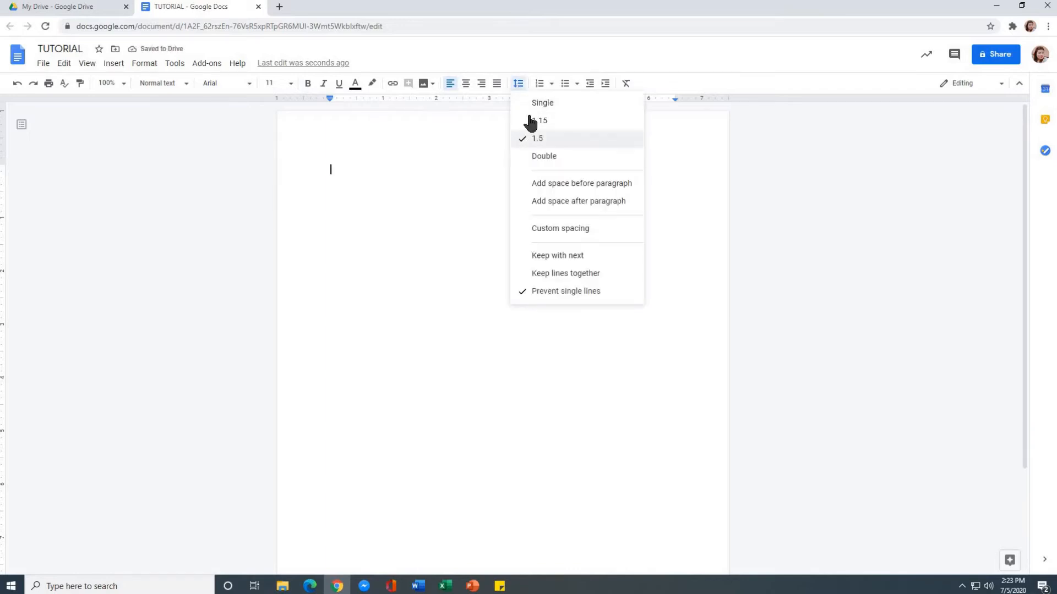
click(532, 103)
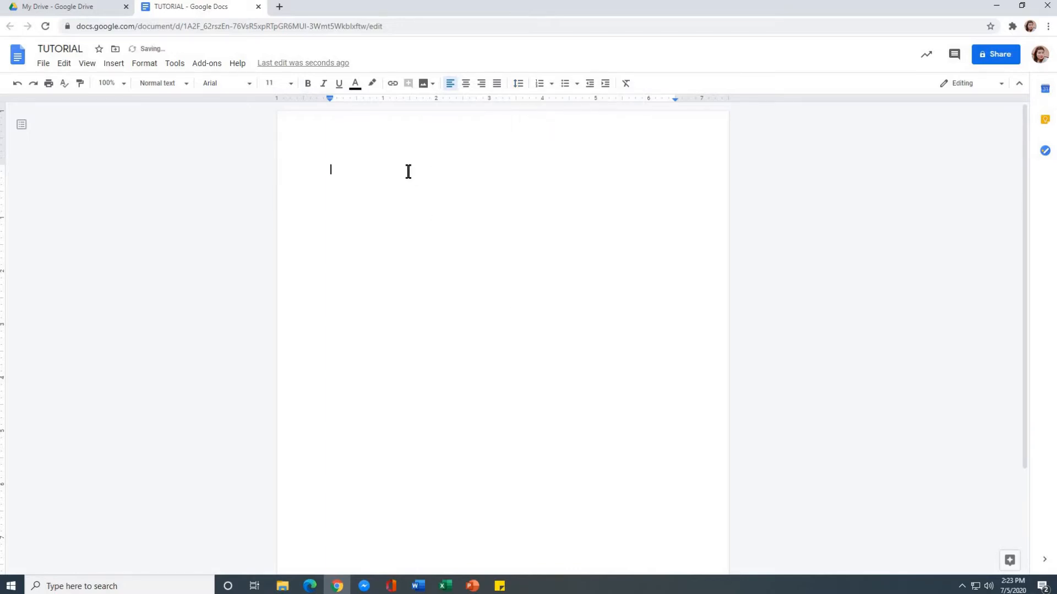
Try a numbered list and a bulleted list on the empty line and remove the list formatting.
click(542, 85)
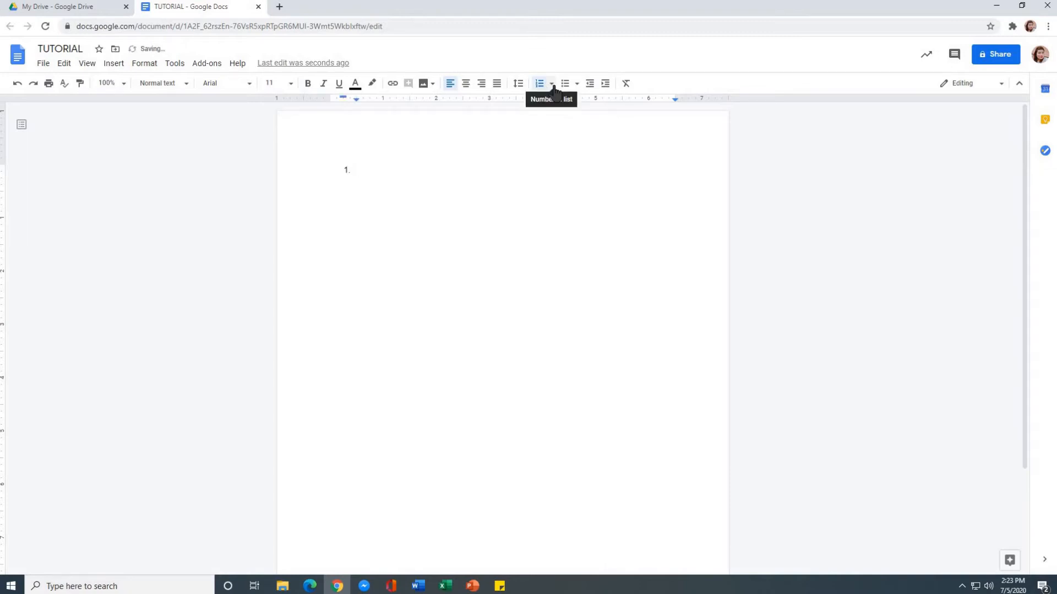
click(577, 84)
click(579, 120)
click(565, 84)
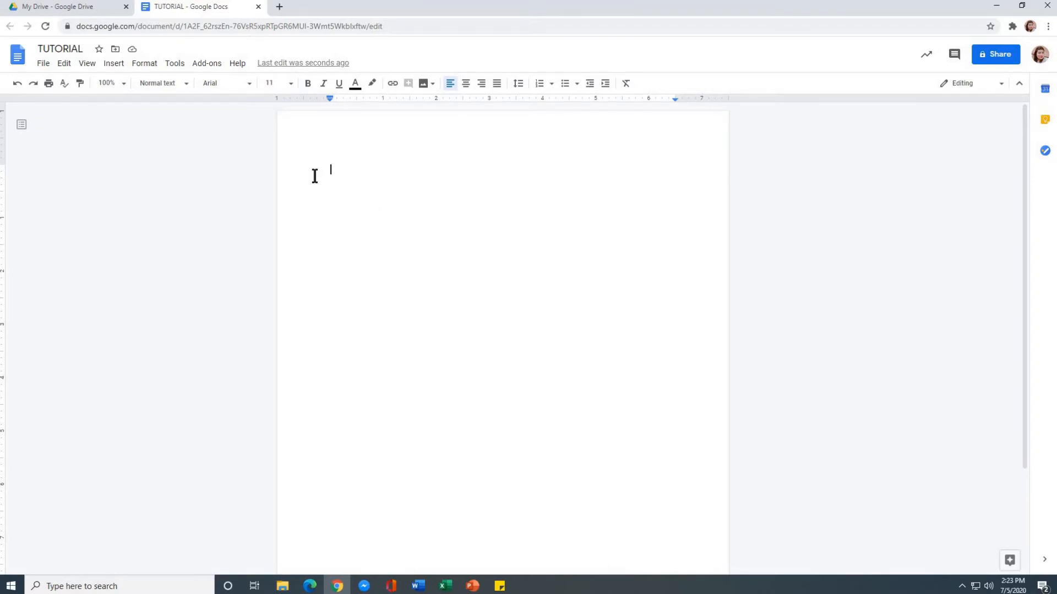
Examine the document's file commands and its page setup options.
click(41, 65)
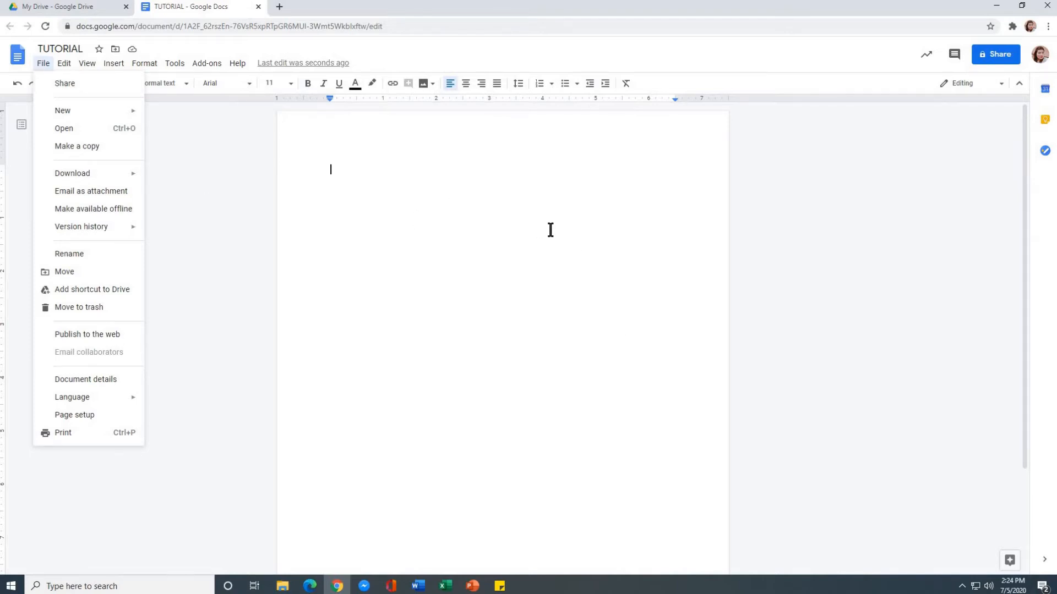
click(92, 423)
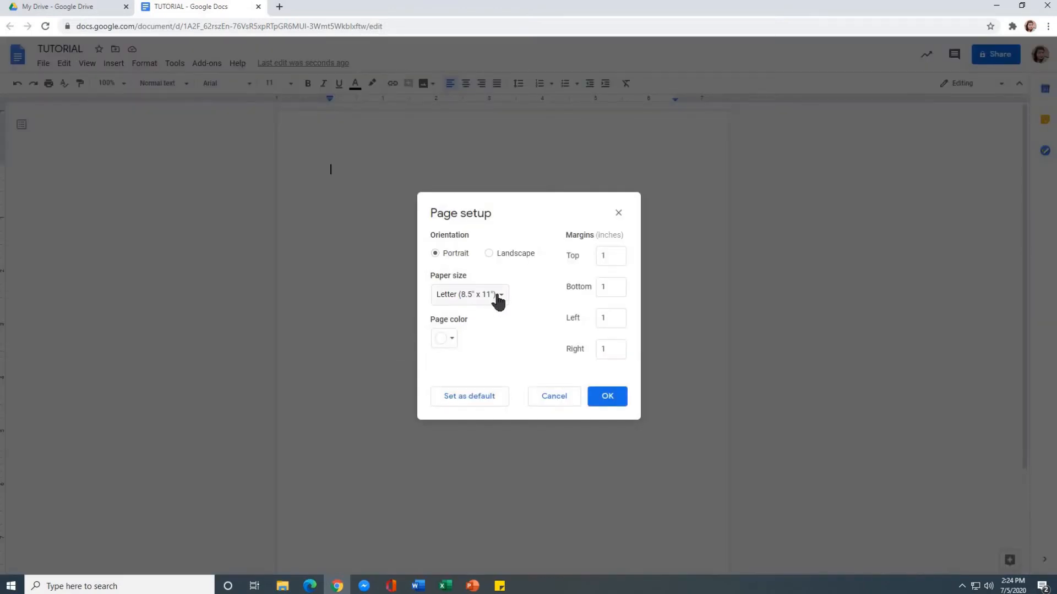
click(618, 213)
click(43, 63)
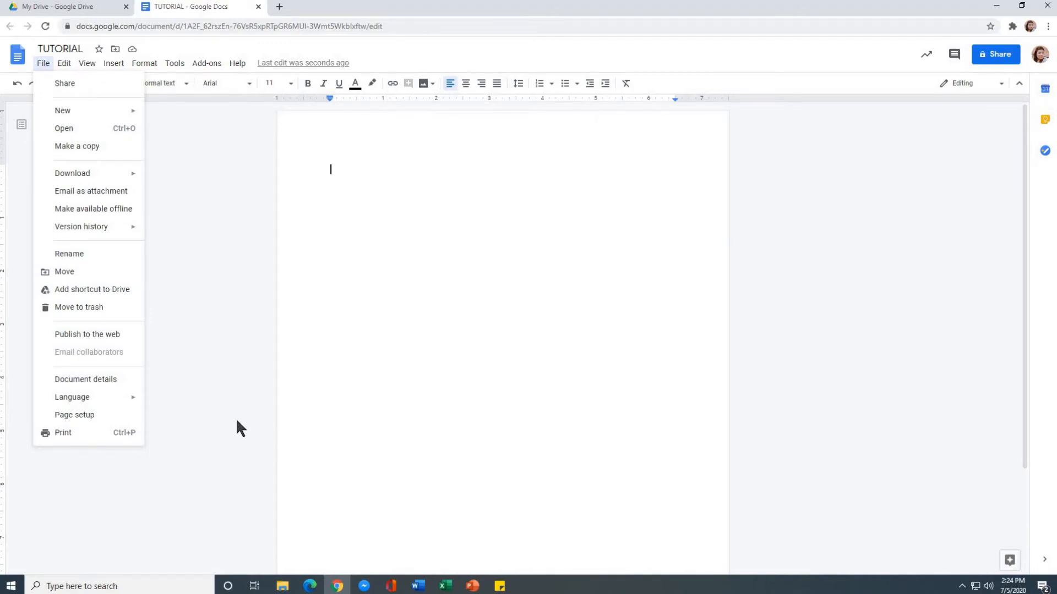
click(44, 64)
In the page setup, try Landscape orientation and Legal paper size, and return to Portrait and Letter (8.5" x 11").
click(44, 64)
click(91, 416)
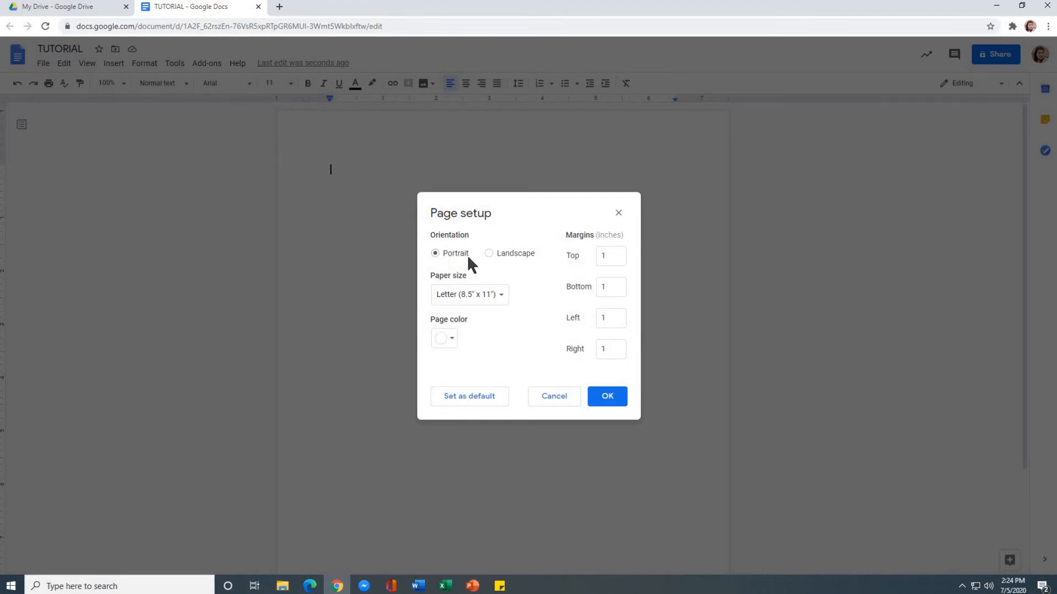
click(489, 255)
click(435, 254)
click(478, 300)
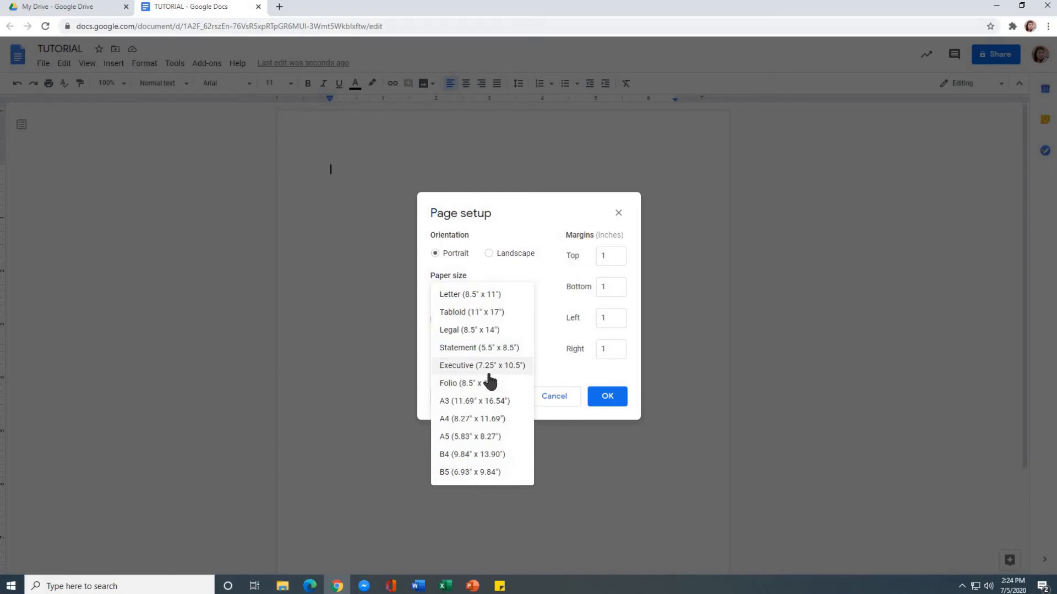
click(502, 297)
click(479, 300)
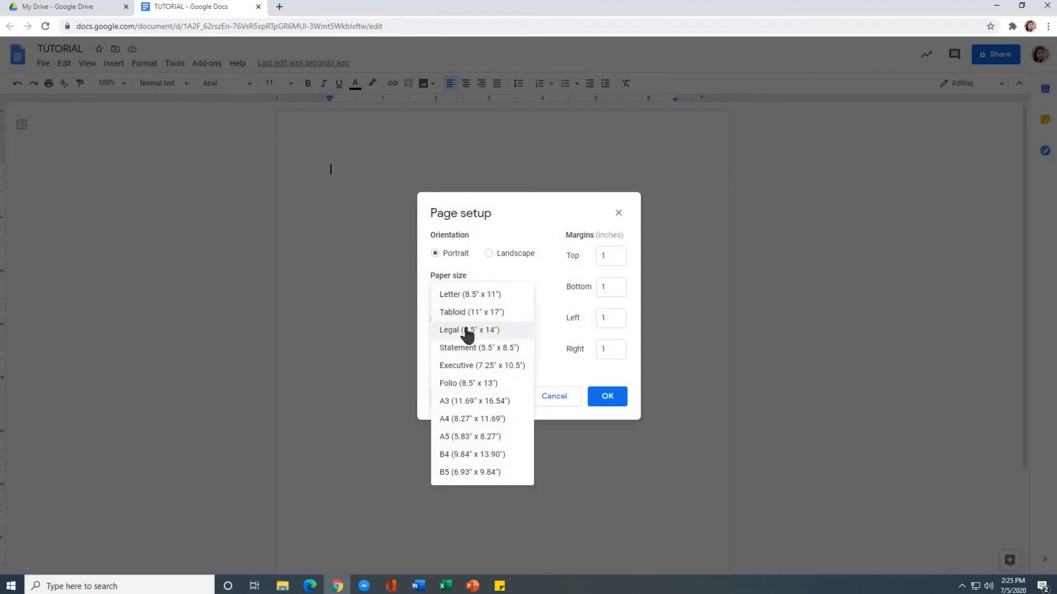
click(468, 331)
click(484, 294)
click(489, 261)
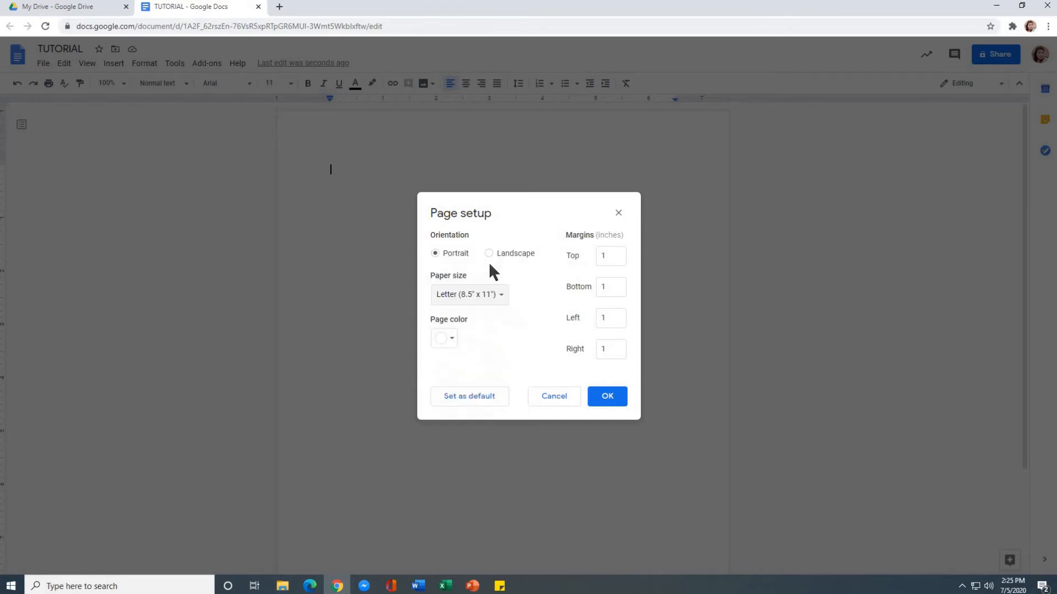
Set the page color to yellow and apply the page setup to the document.
click(450, 339)
click(494, 335)
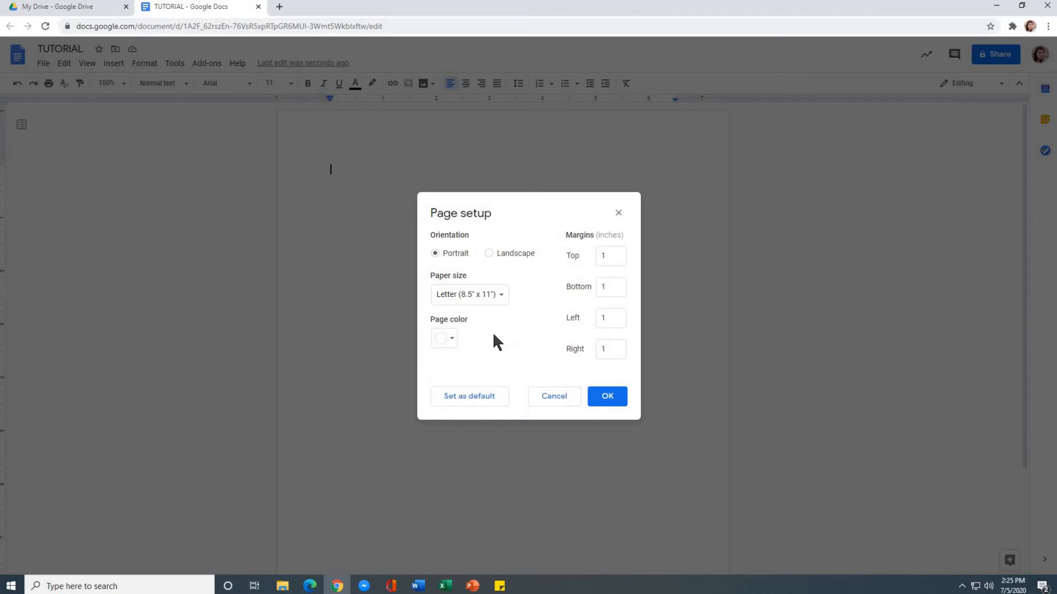
click(453, 340)
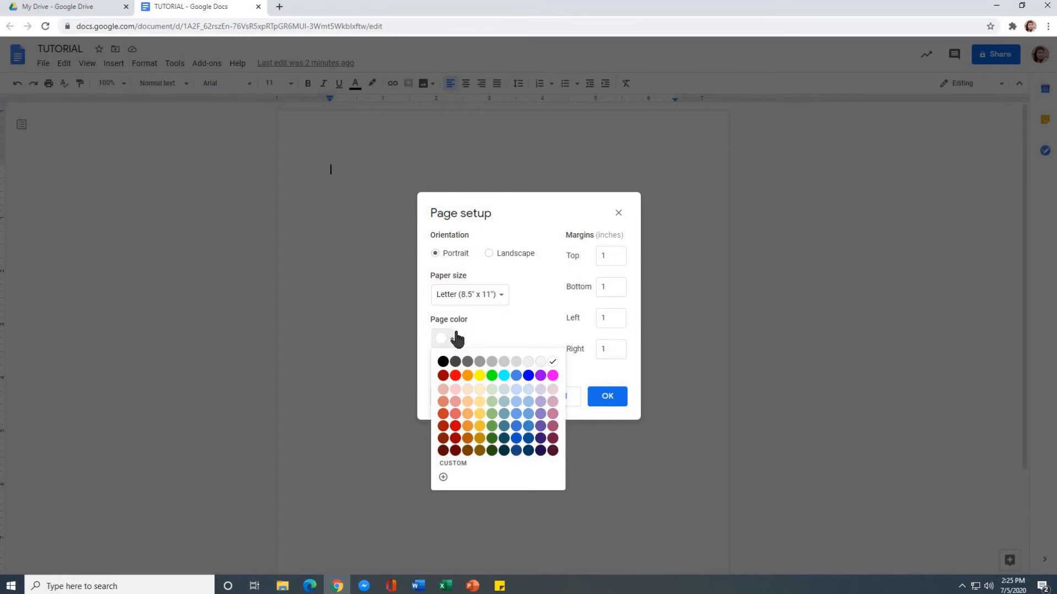
click(480, 376)
click(612, 396)
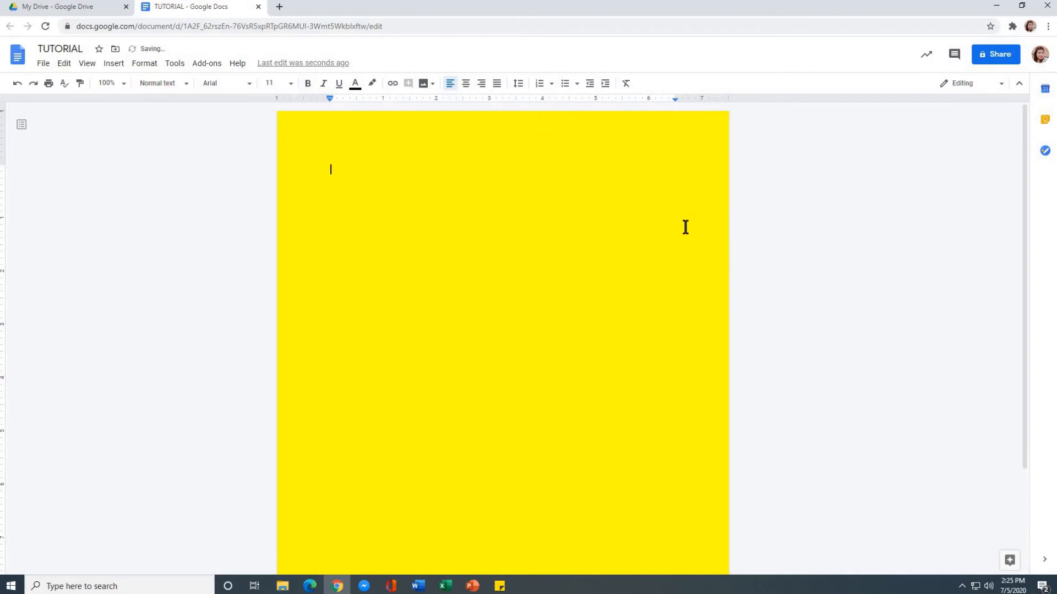
Set the page color back to white in the page setup and apply it to the document.
scroll(692, 314, down, 2)
scroll(693, 317, up, 2)
click(43, 63)
click(74, 415)
click(455, 340)
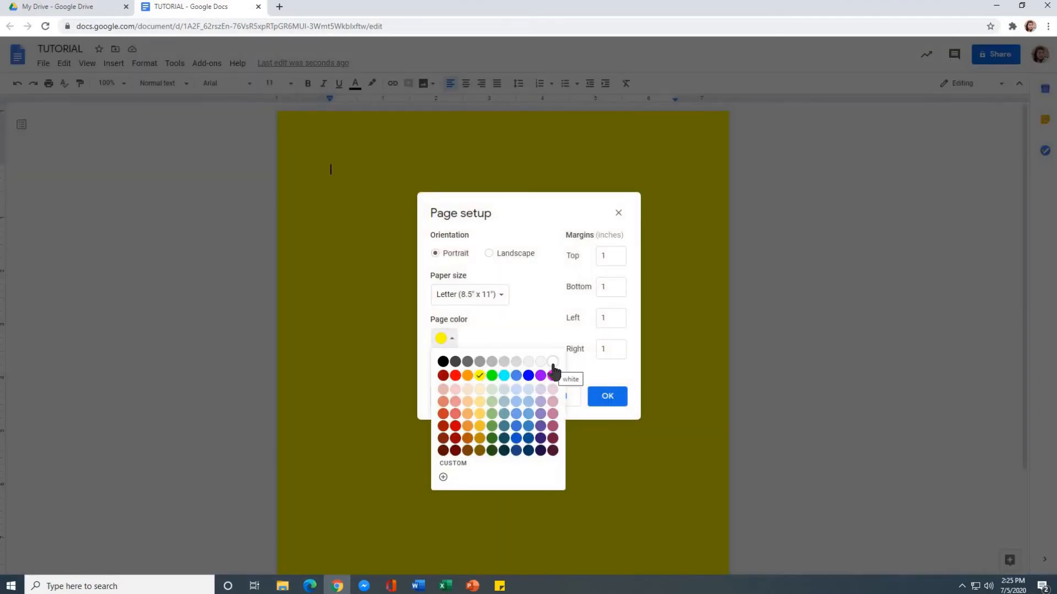
click(552, 362)
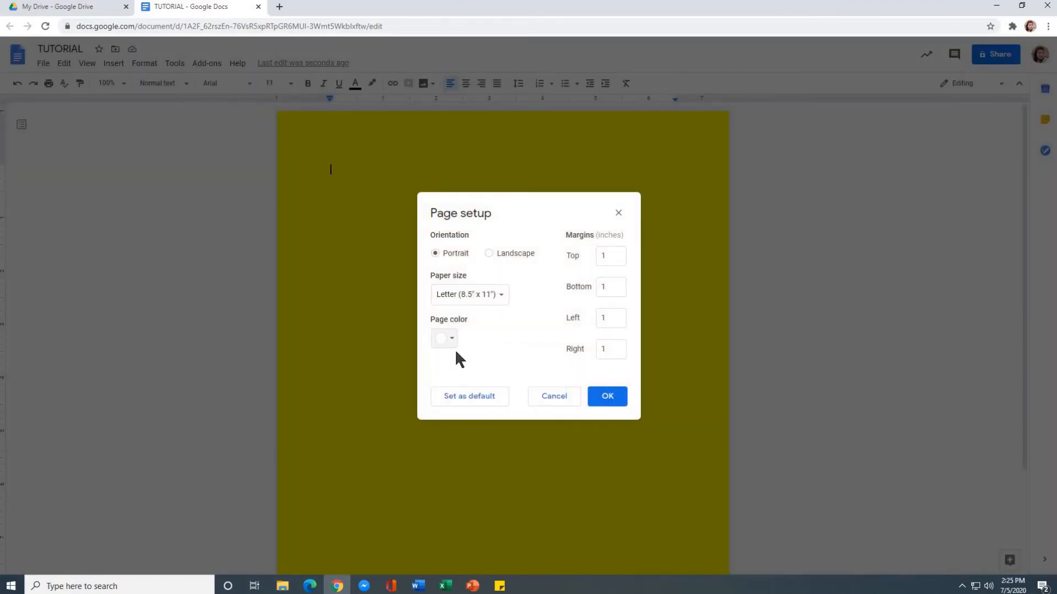
click(609, 401)
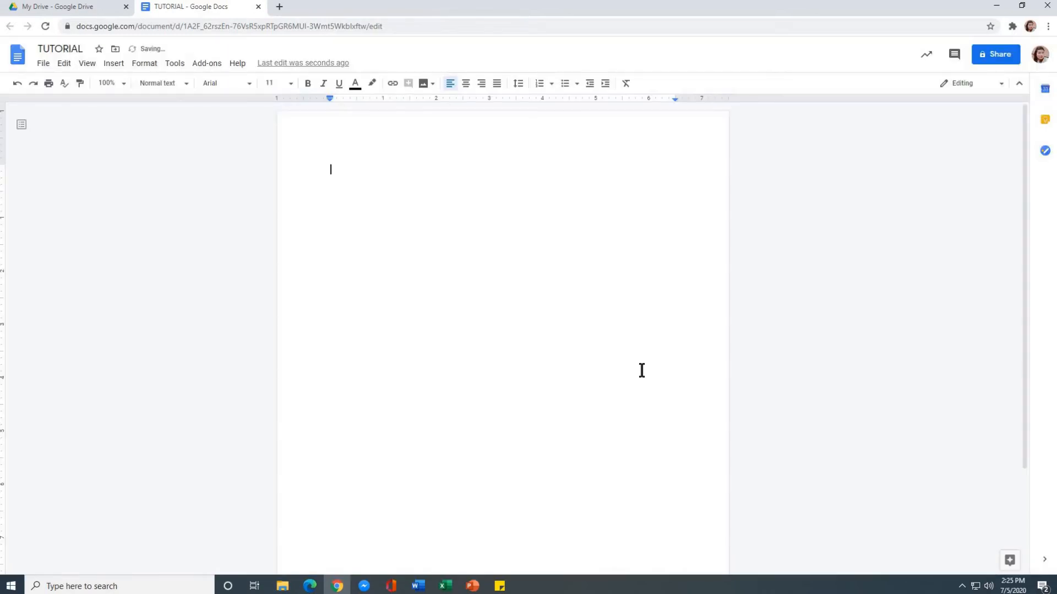
Download the document as Microsoft Word (.docx), check the downloaded file's opening options, and dismiss the download bar.
click(42, 64)
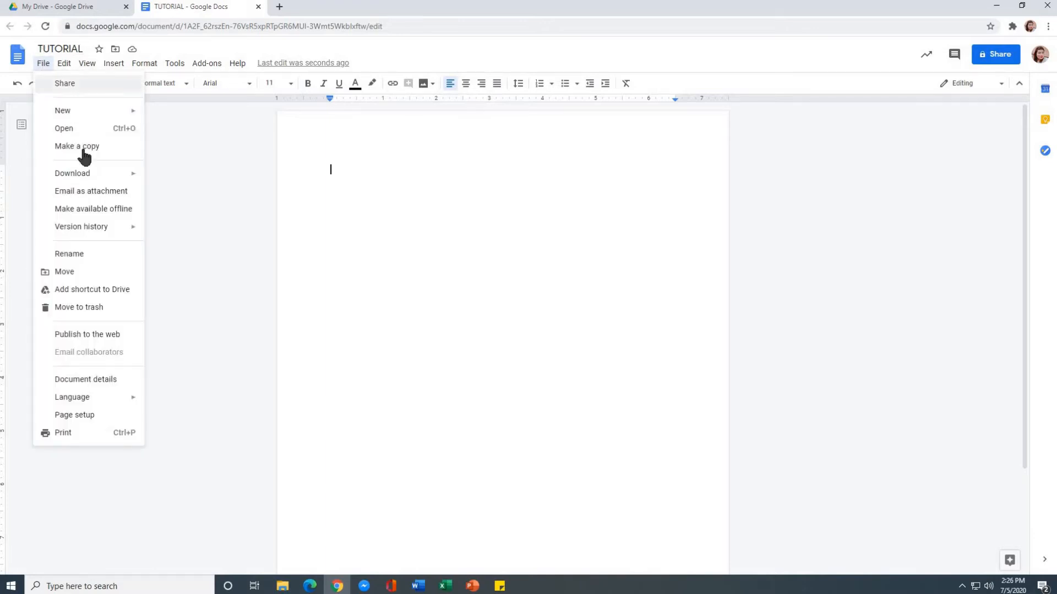
mouse_move(75, 175)
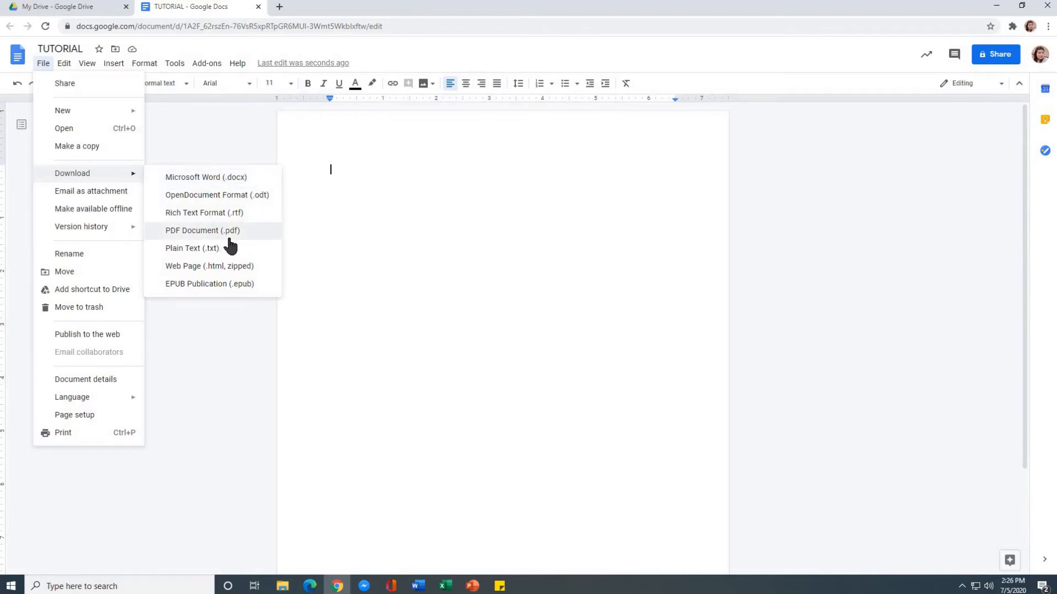
click(226, 178)
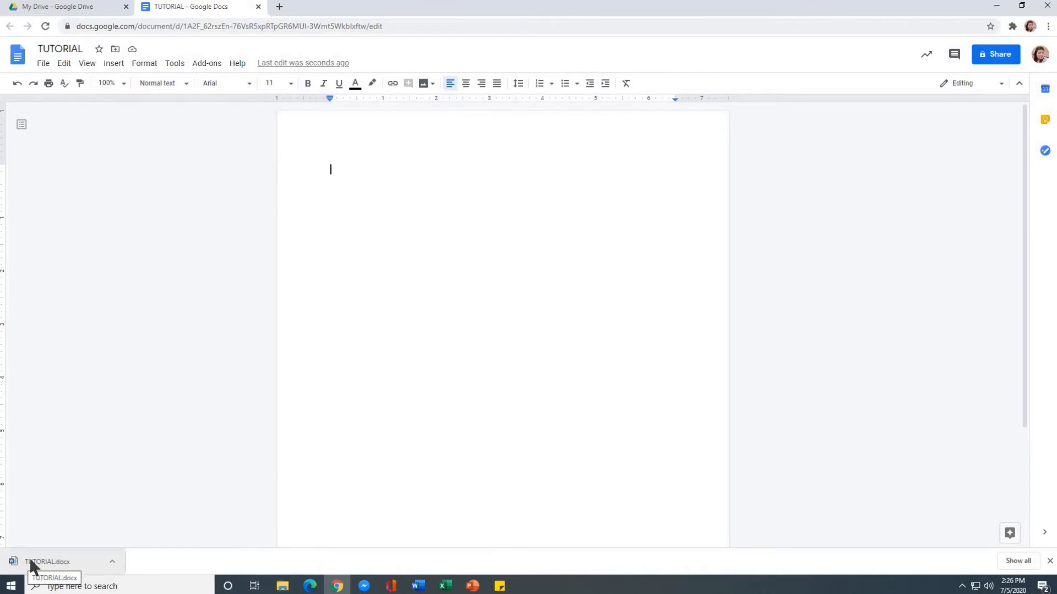
click(113, 561)
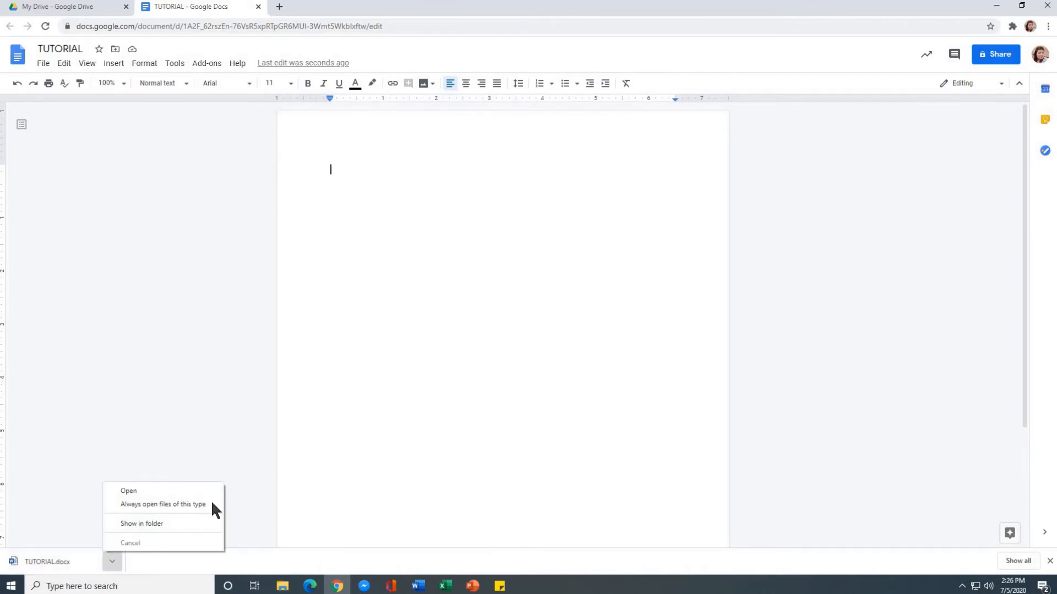
click(1049, 562)
click(42, 64)
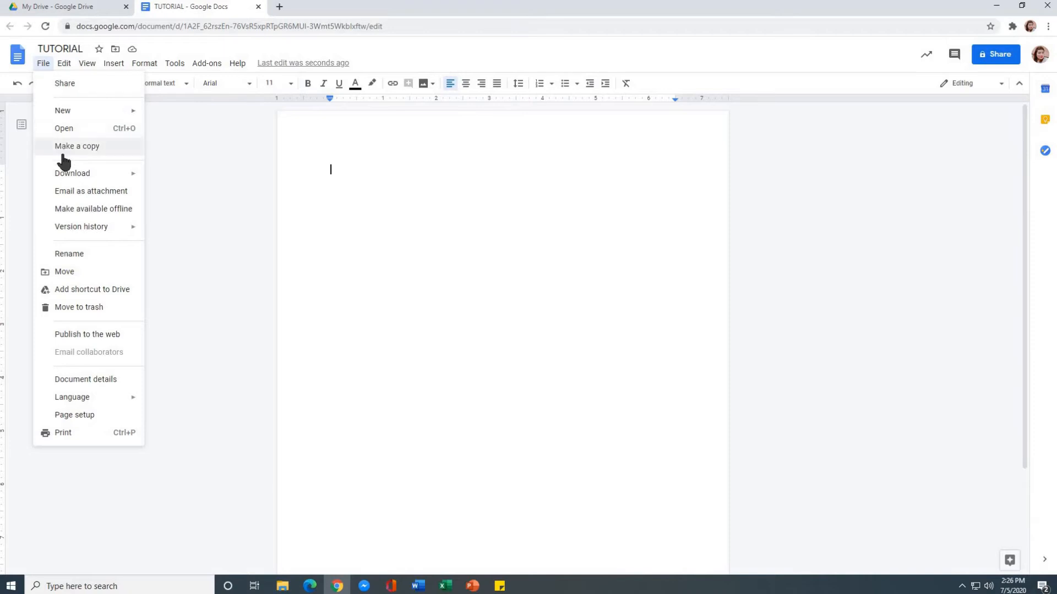
click(439, 224)
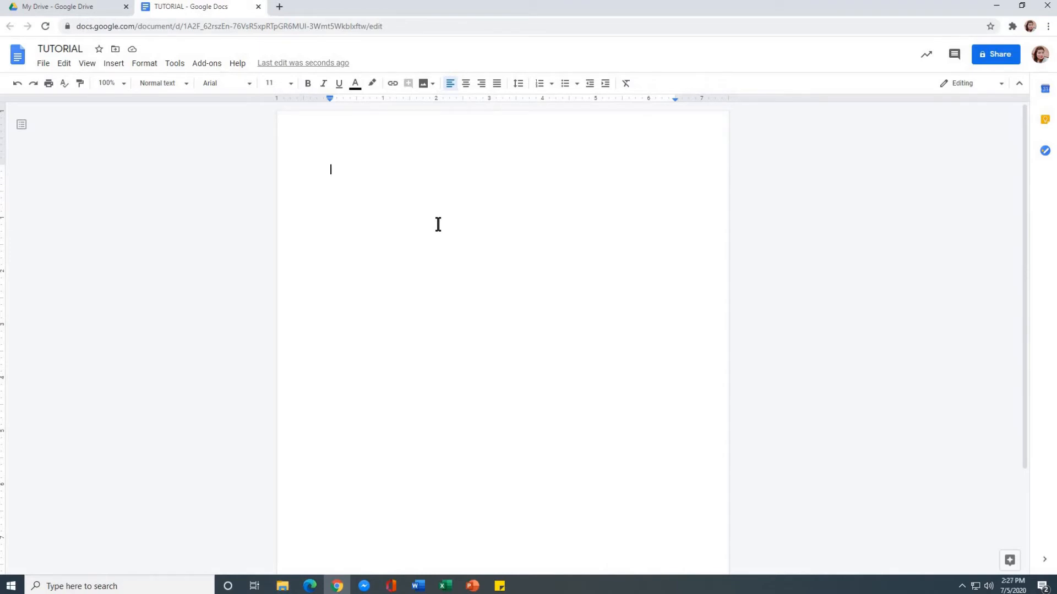
click(50, 64)
click(64, 62)
Make a copy of the document in My Drive with the name TUTORIAL #2.
click(44, 63)
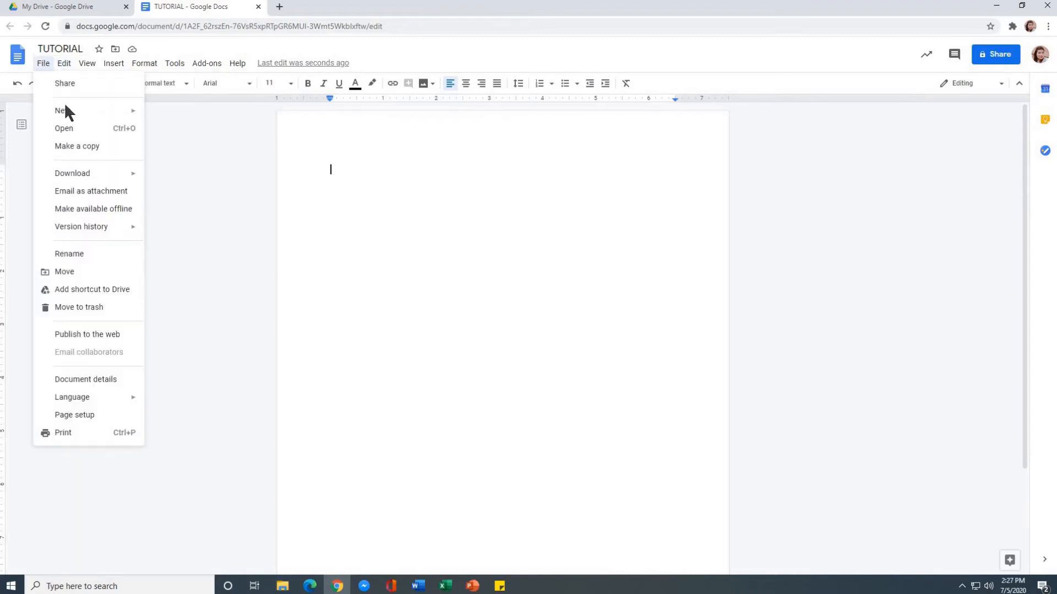
click(67, 145)
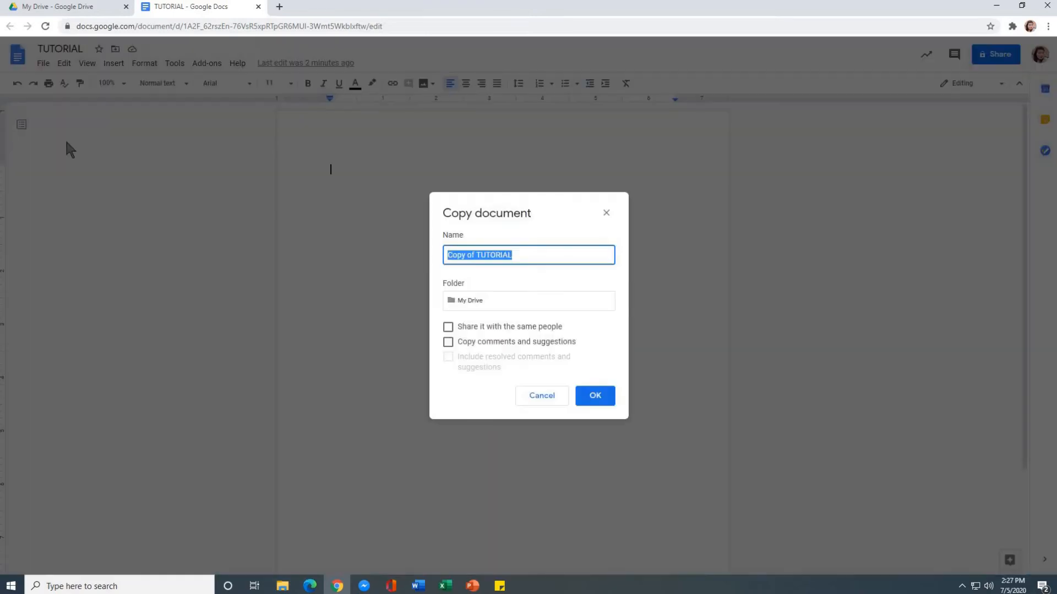
click(551, 260)
key(BackSpace)
key(BackSpace)
key(BackSpace)
key(BackSpace)
key(BackSpace)
key(BackSpace)
key(BackSpace)
key(BackSpace)
key(BackSpace)
key(BackSpace)
key(BackSpace)
key(BackSpace)
key(BackSpace)
key(BackSpace)
key(BackSpace)
key(BackSpace)
text(TUTORIAL #2)
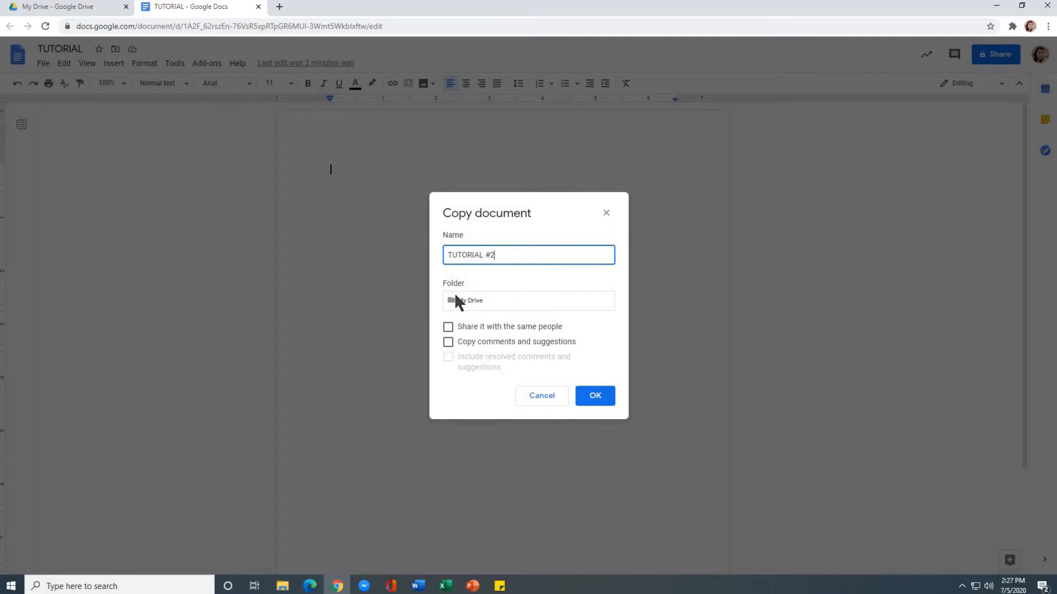
click(603, 397)
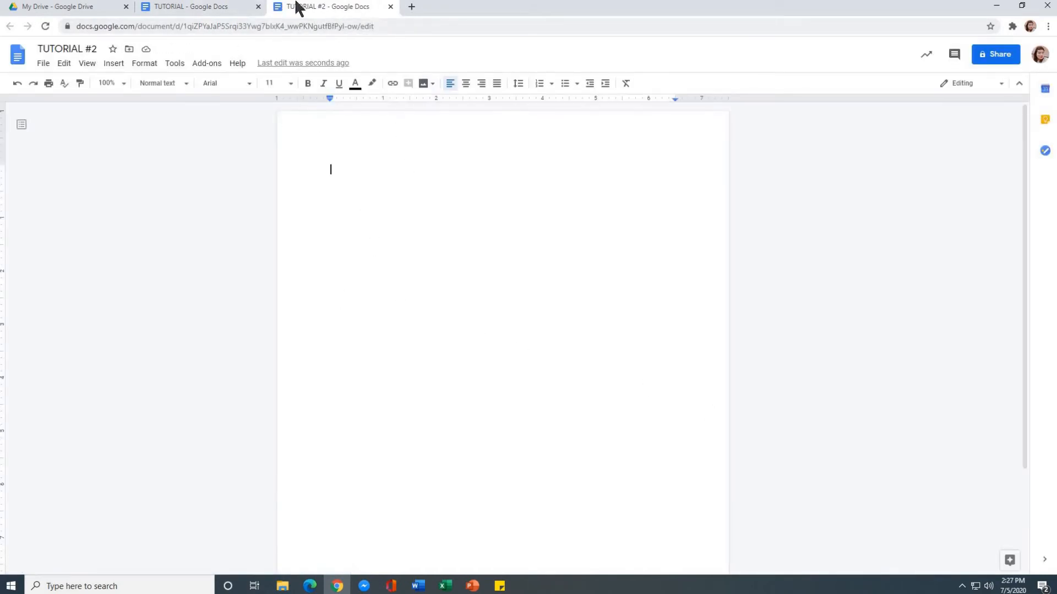
Compare the original TUTORIAL document with its copy, and close the TUTORIAL #2 document.
click(198, 8)
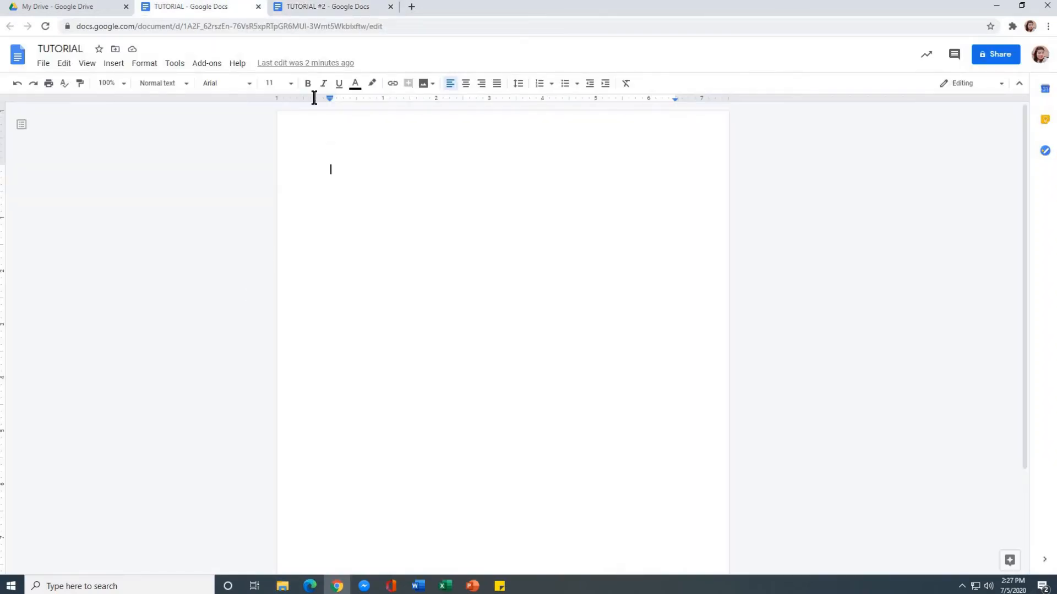
click(330, 6)
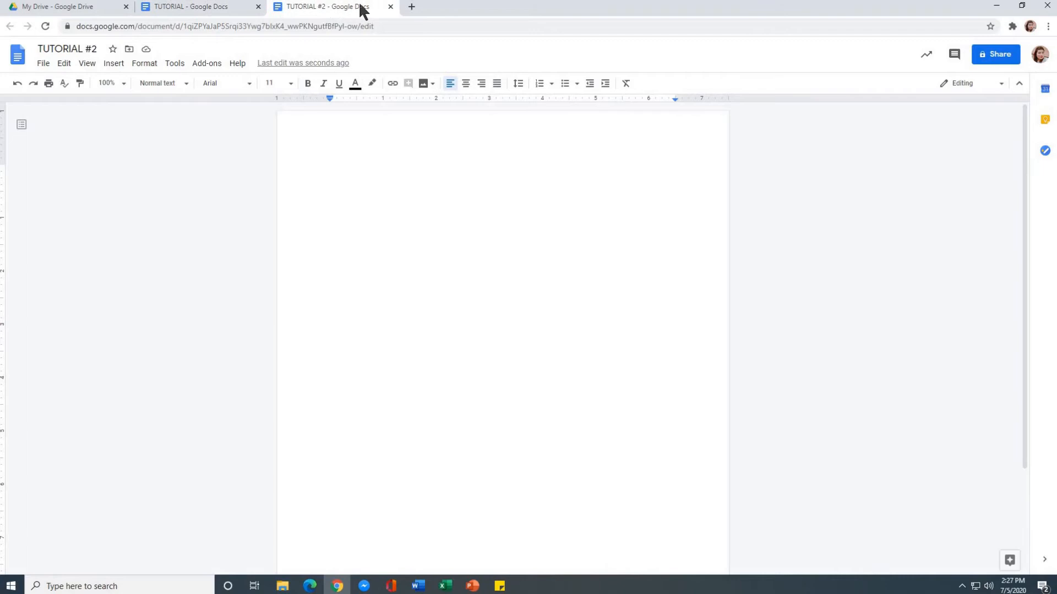
click(391, 7)
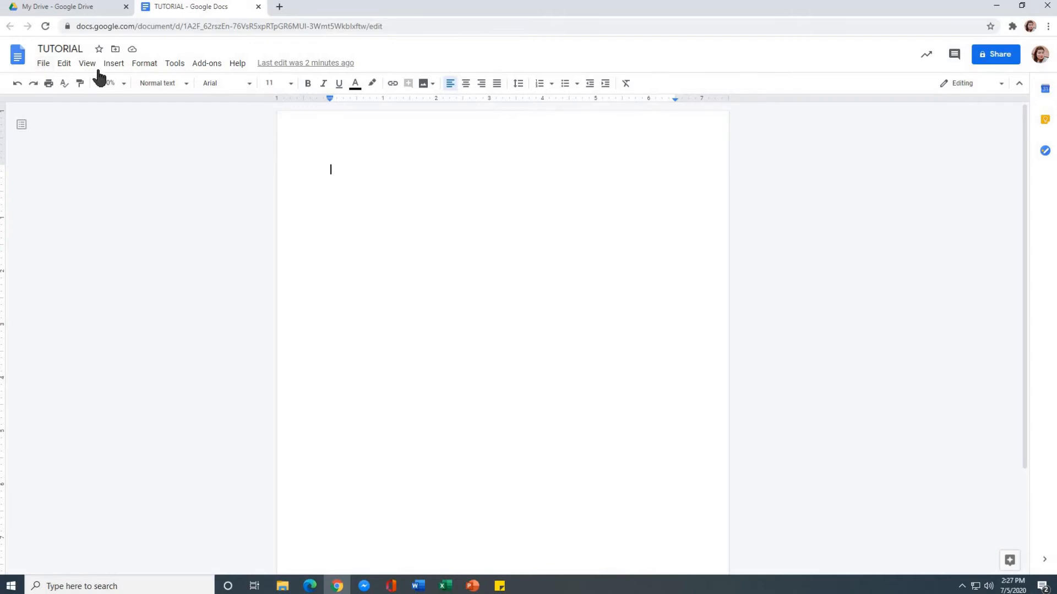
click(113, 65)
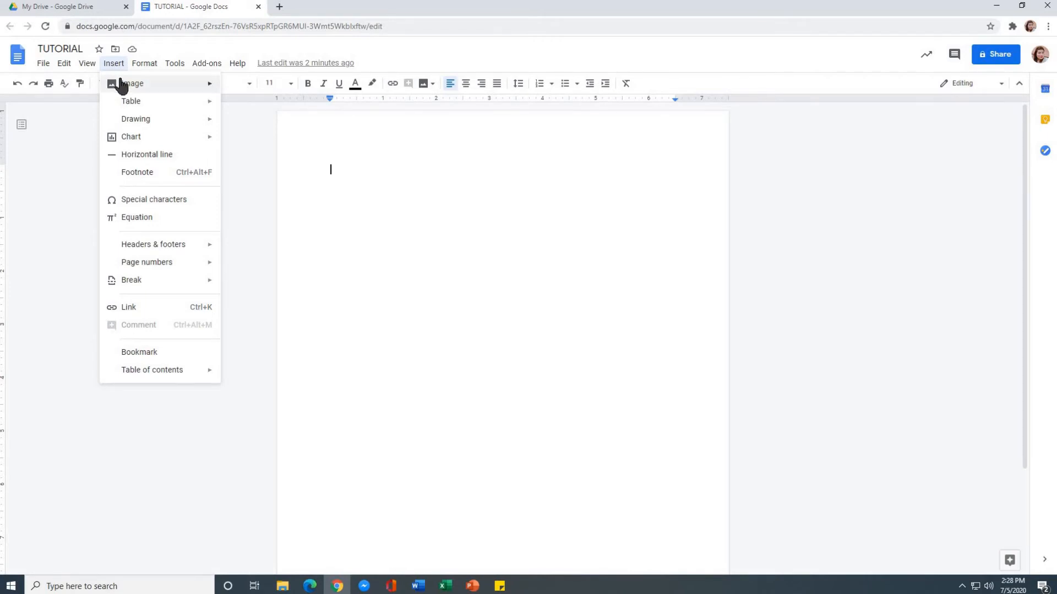
mouse_move(118, 83)
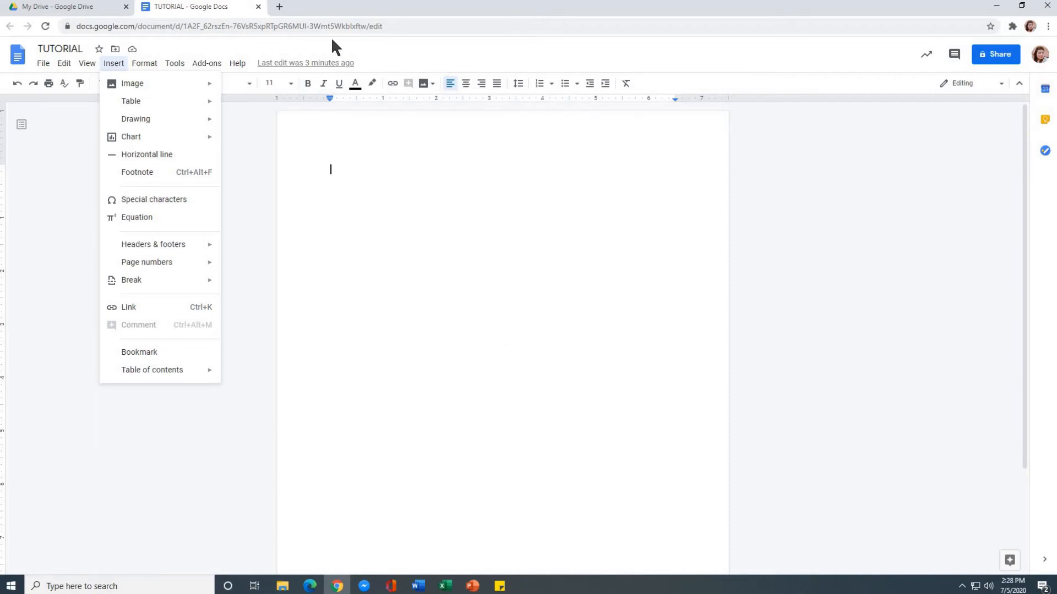
Search Google Images for PARROT in a new browser tab and preview the Kaytee macaw photo.
click(280, 7)
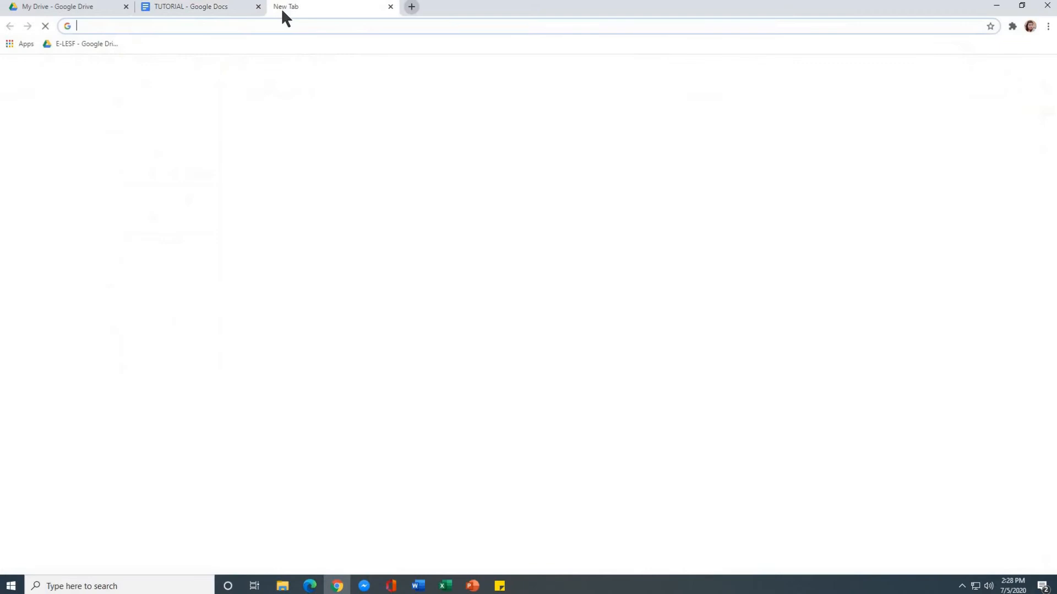
click(308, 26)
text(WWW.GOOGLE.COM)
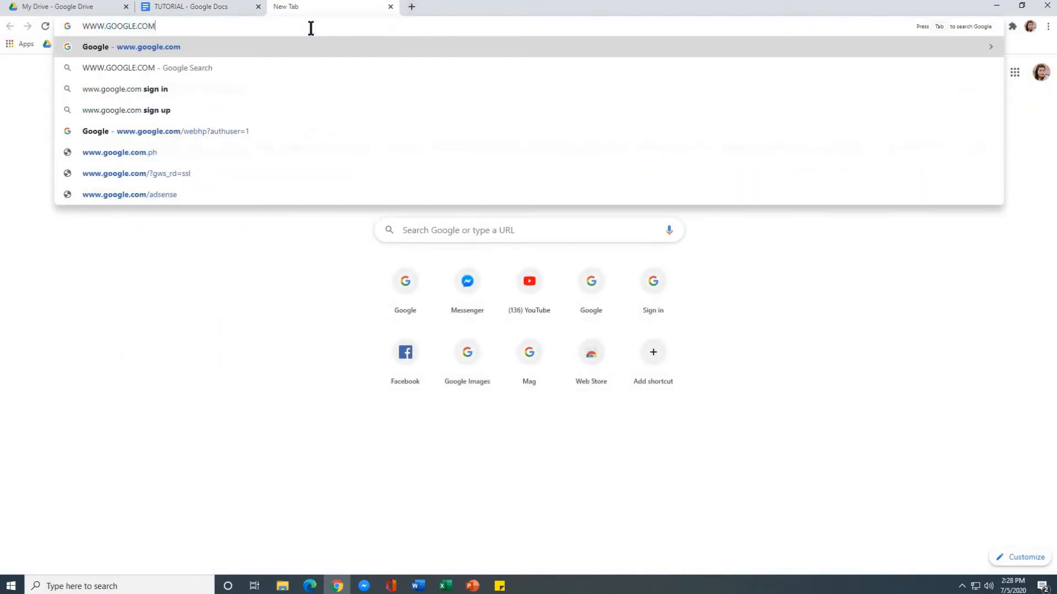
key(Return)
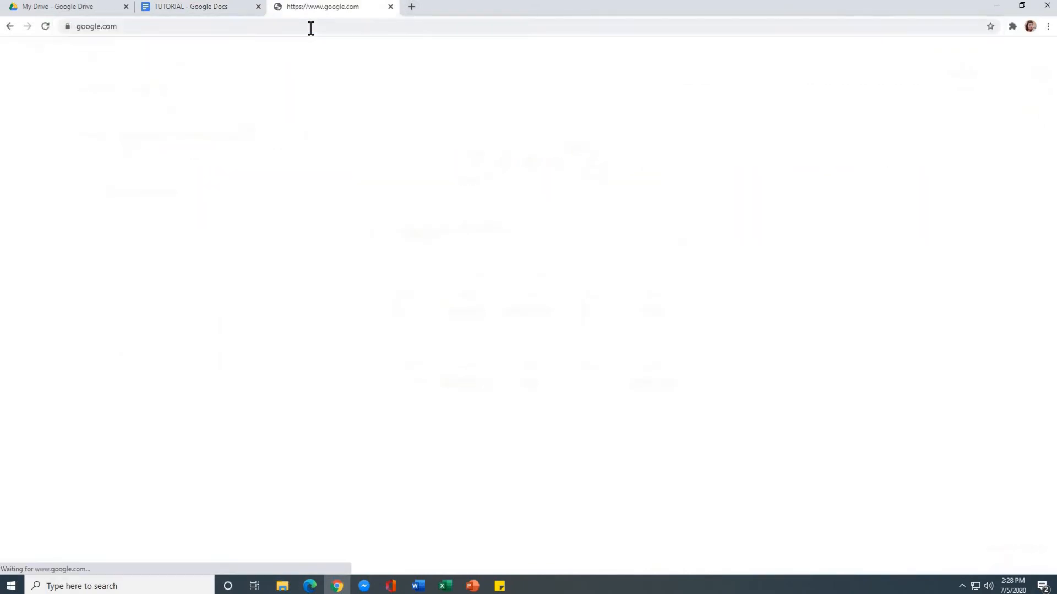
click(978, 51)
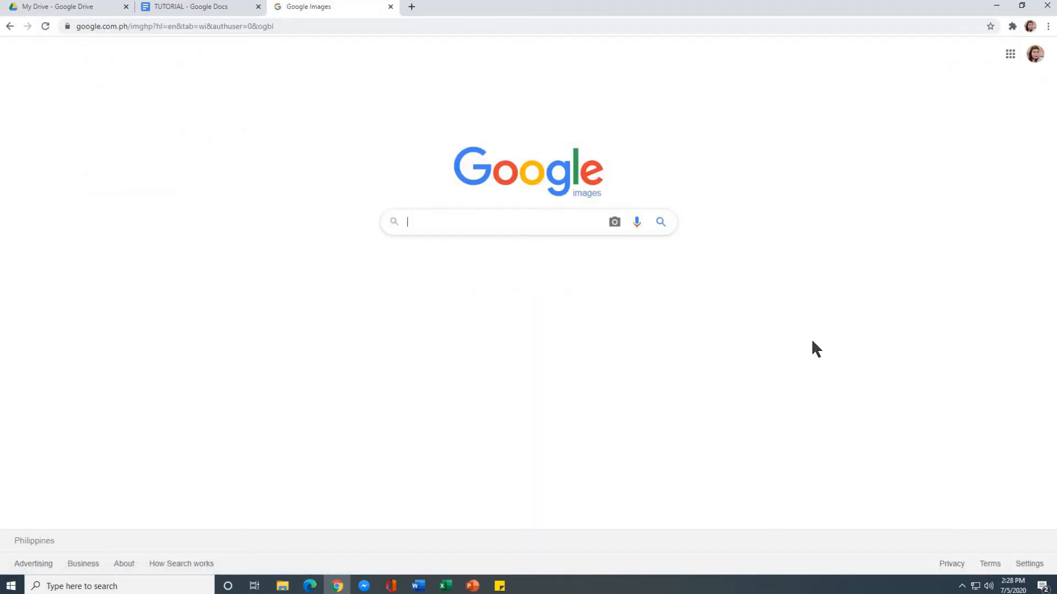
text(PARROT)
key(Return)
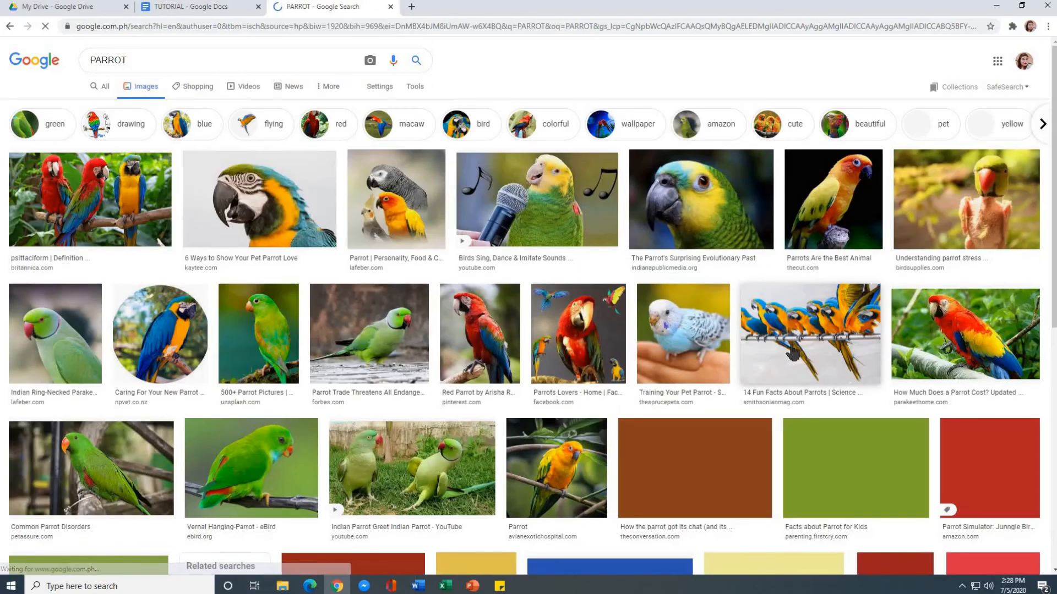
click(279, 218)
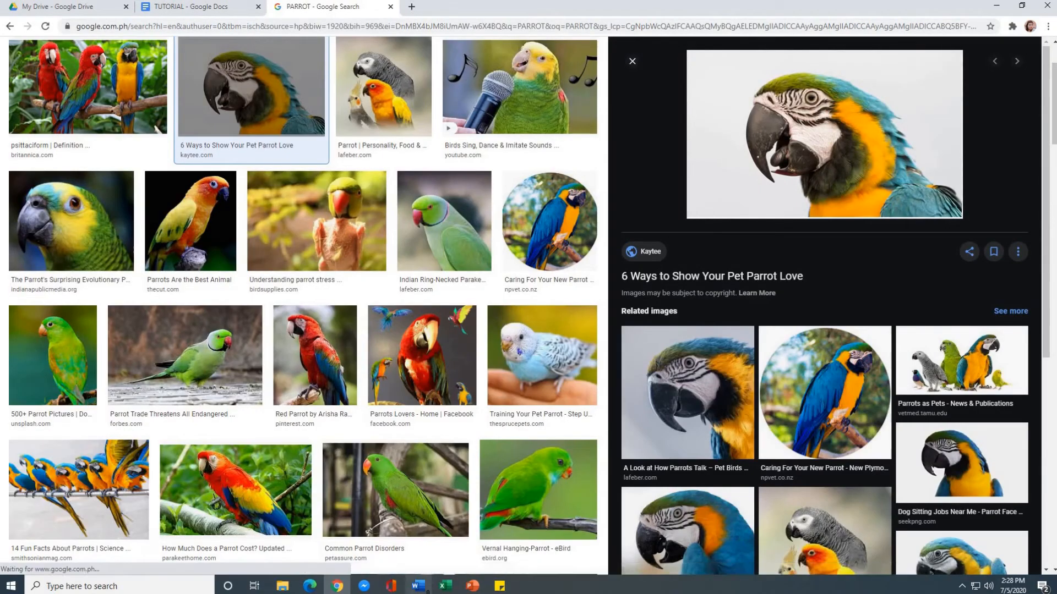
Switch to Microsoft Word and create a new blank document in a maximized window.
click(418, 586)
key(ctrl+n)
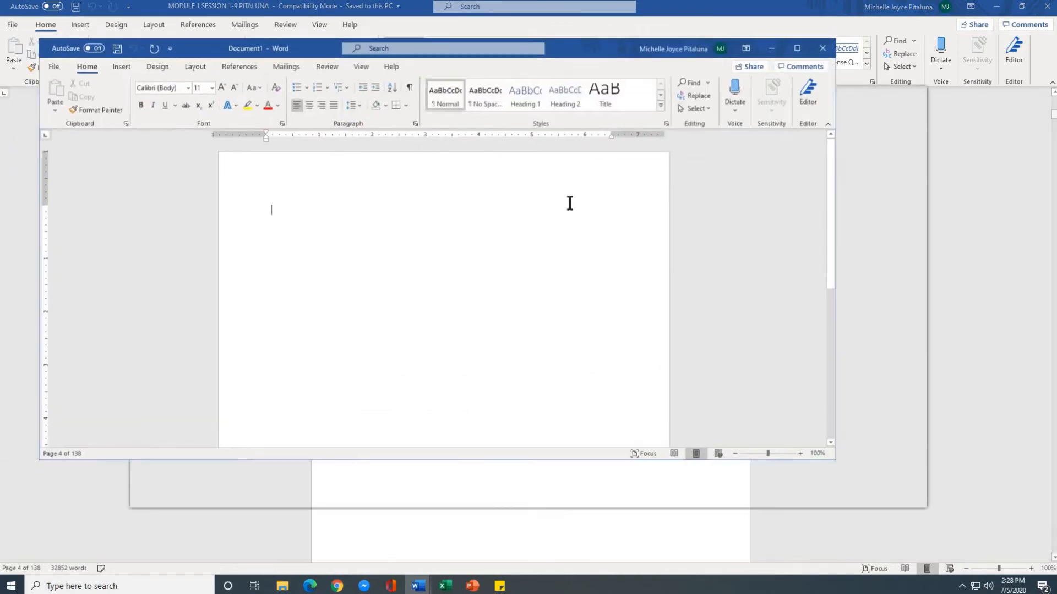
click(888, 98)
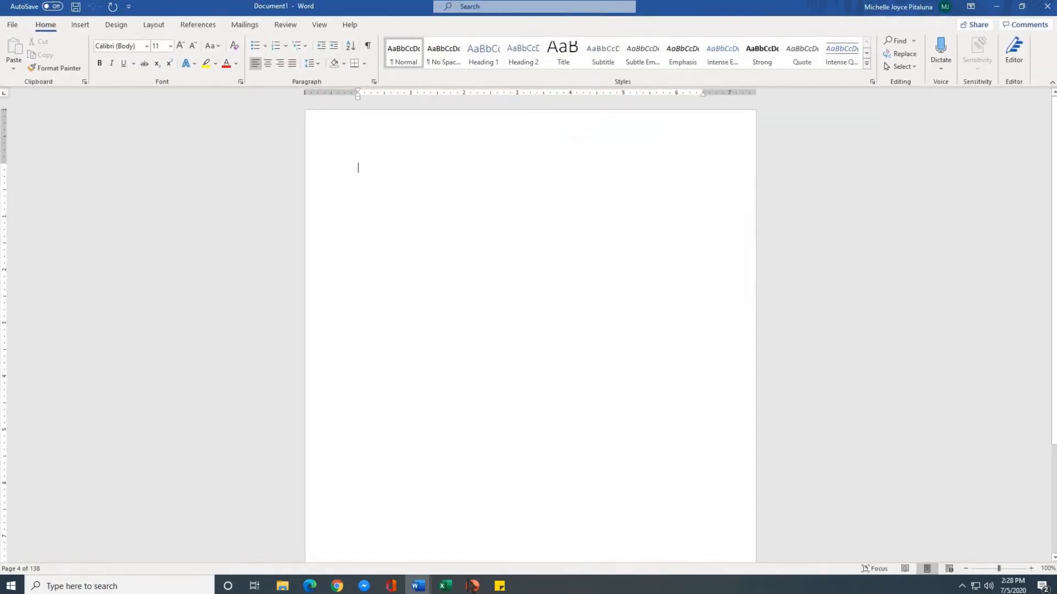
Return to the image search in Chrome and copy the previewed Kaytee parrot image.
click(337, 586)
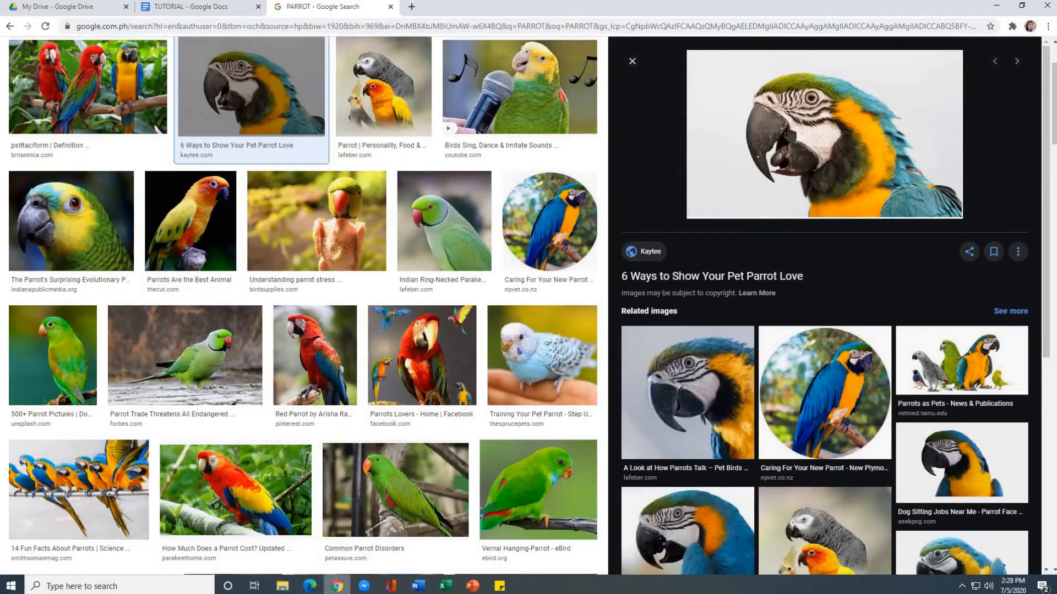
right_click(782, 118)
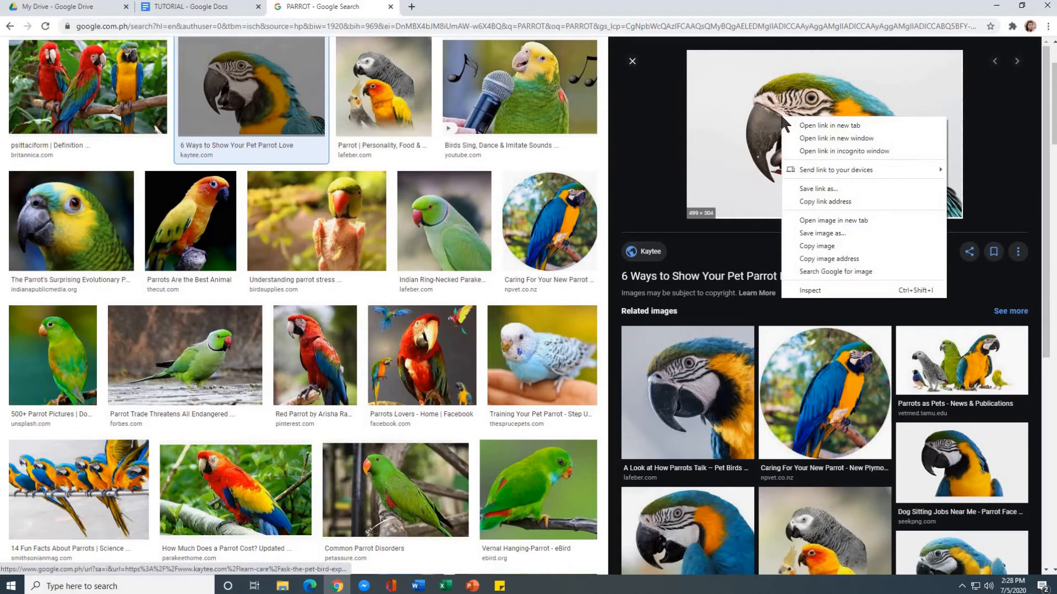
right_click(750, 107)
click(817, 236)
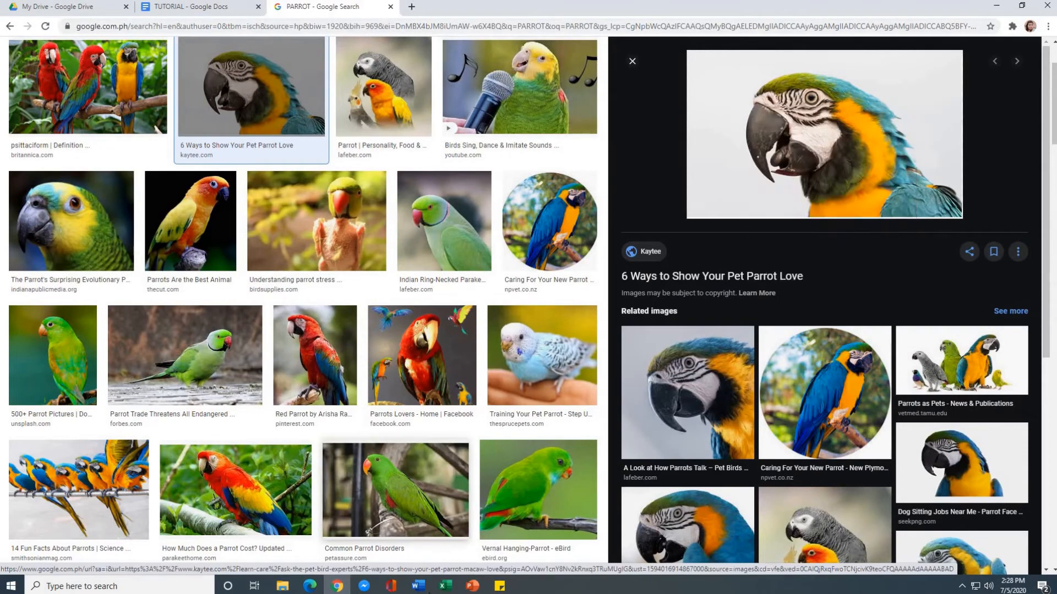
Paste the copied parrot image into the blank Word document, keeping its source formatting.
mouse_move(418, 586)
click(467, 538)
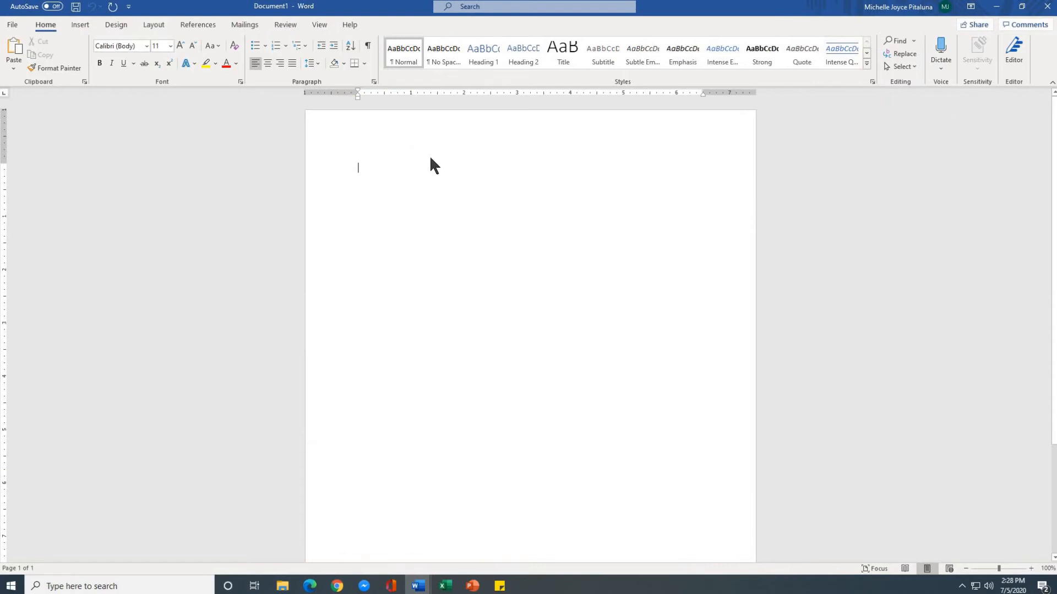
right_click(383, 168)
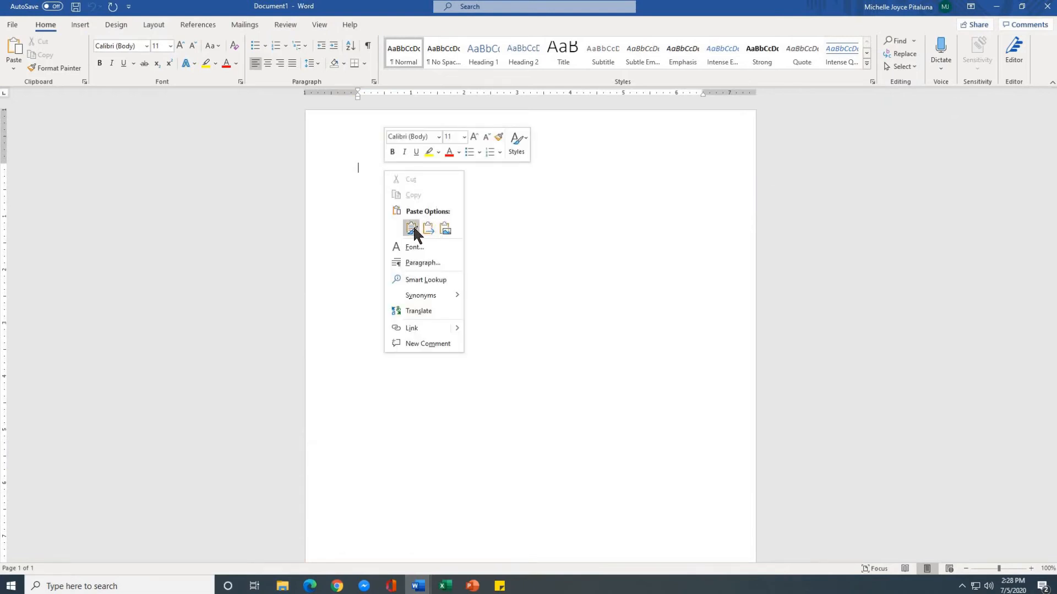
click(412, 227)
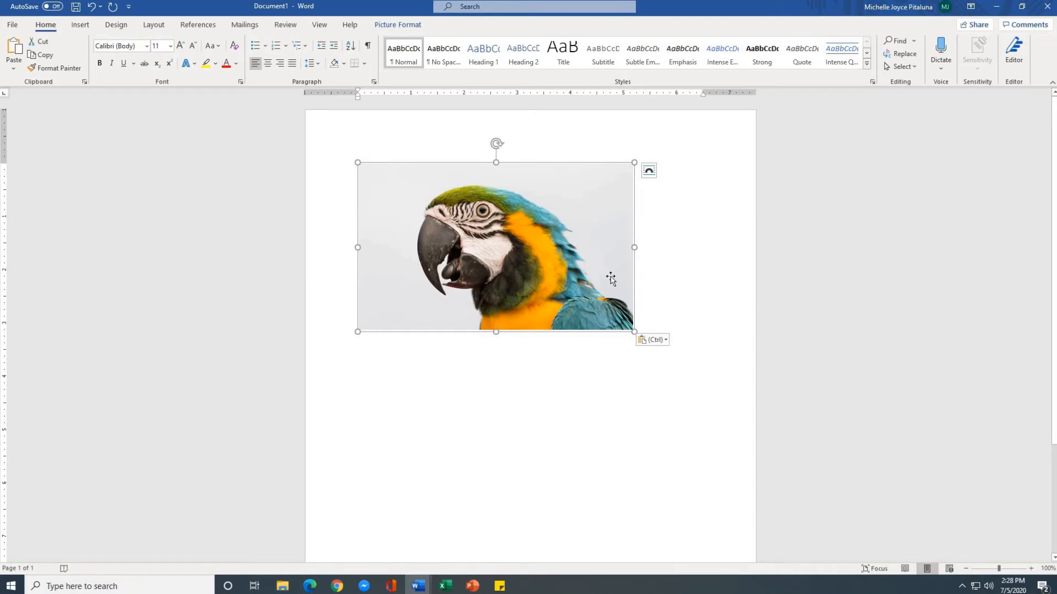
Switch from Word to the TUTORIAL document in Chrome and review the available image insertion sources alongside the parrot image search.
click(996, 7)
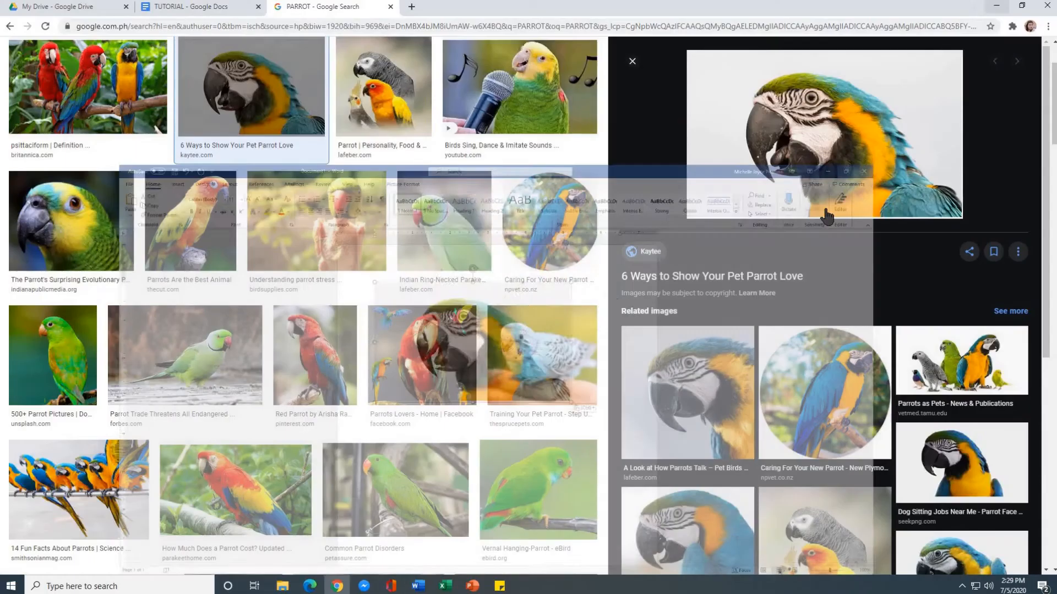
click(180, 11)
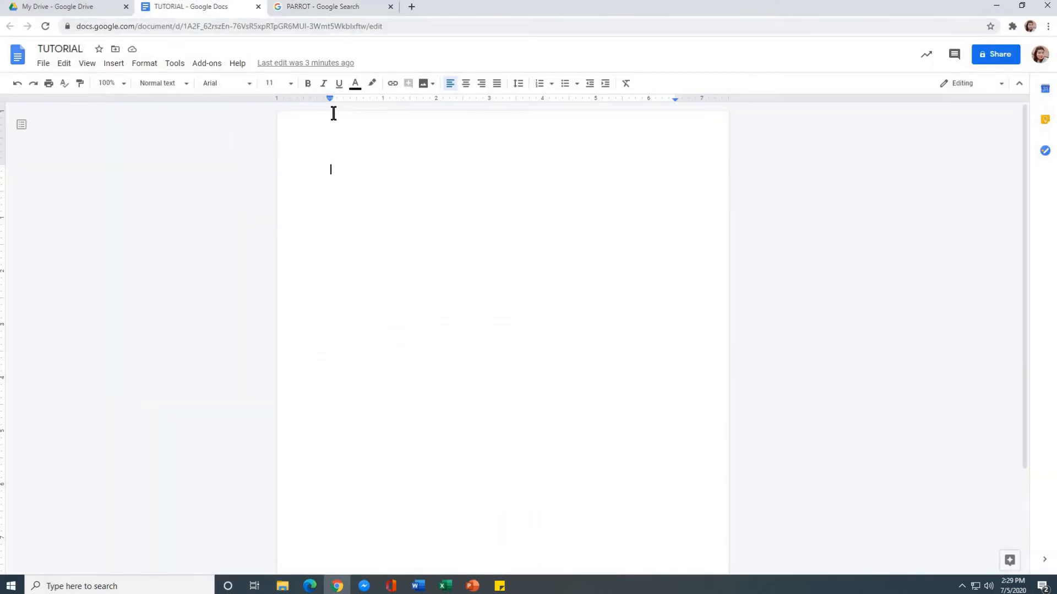
click(115, 65)
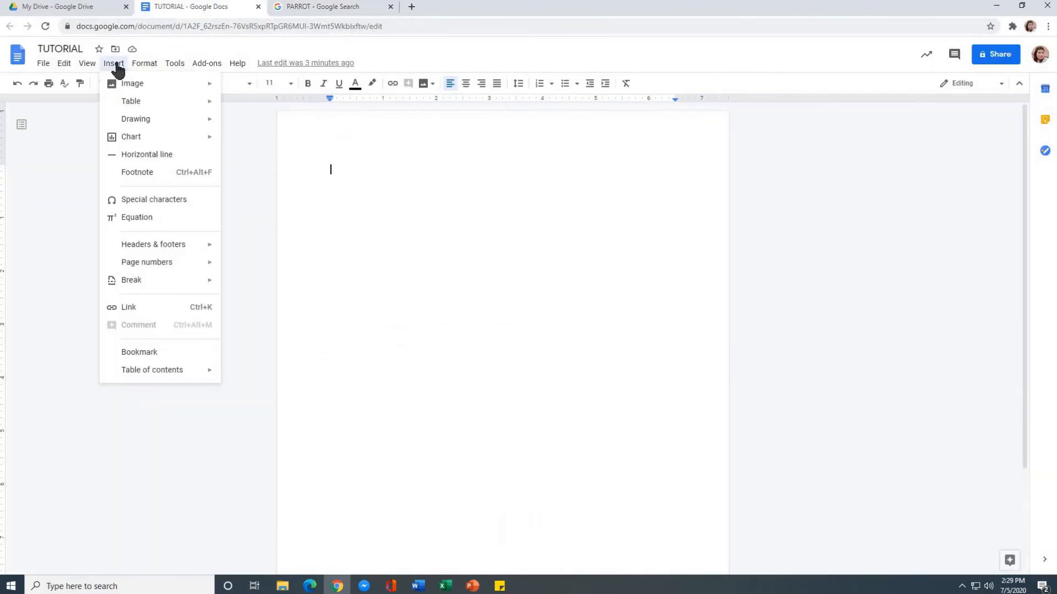
mouse_move(132, 90)
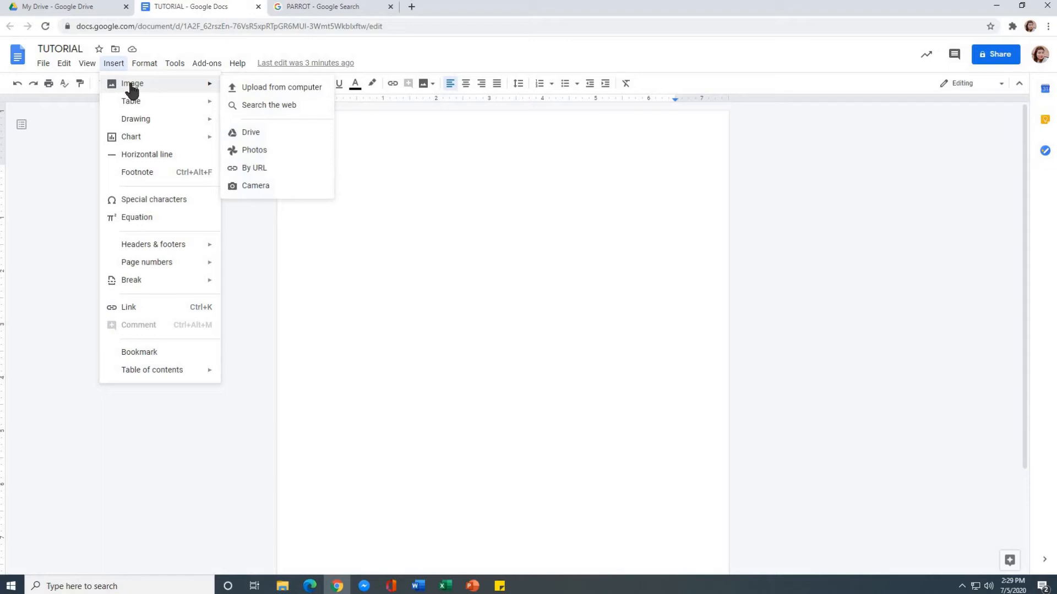
click(309, 9)
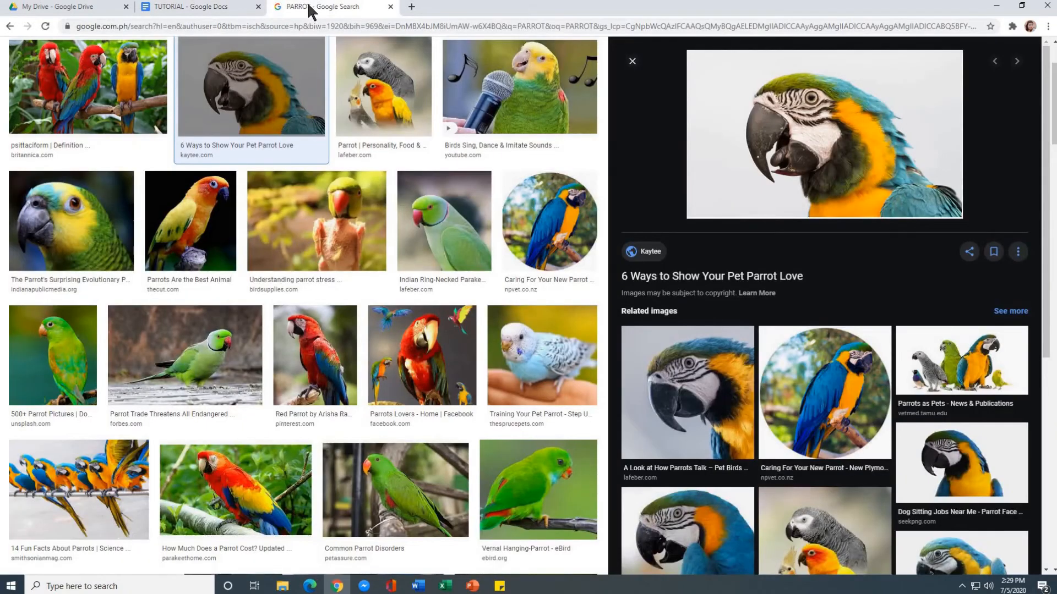
click(204, 10)
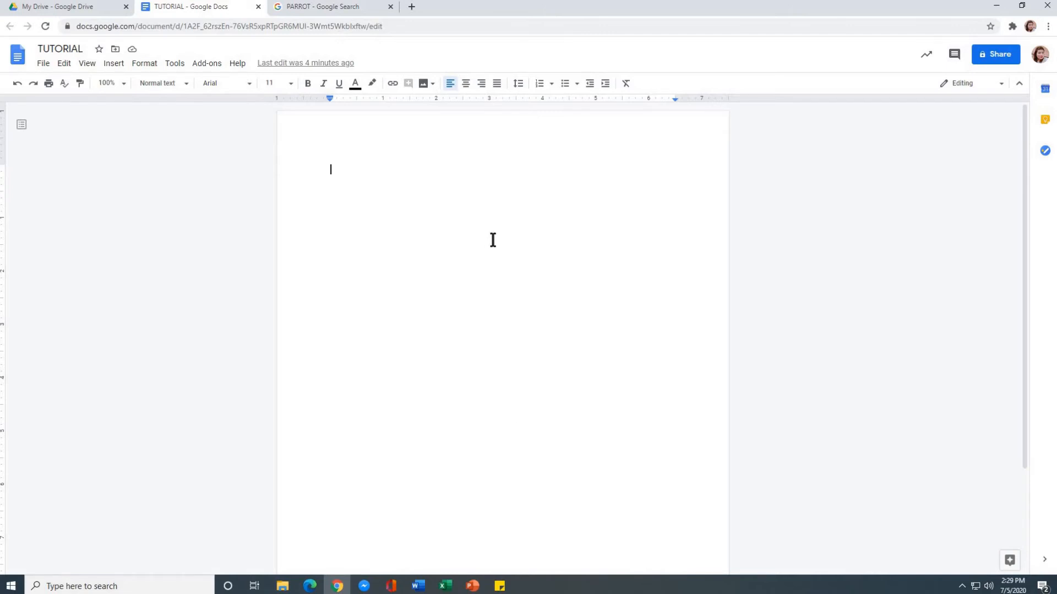
Save the previewed Kaytee parrot image from the image search to the Desktop as the PNG file "PARROT png".
click(343, 8)
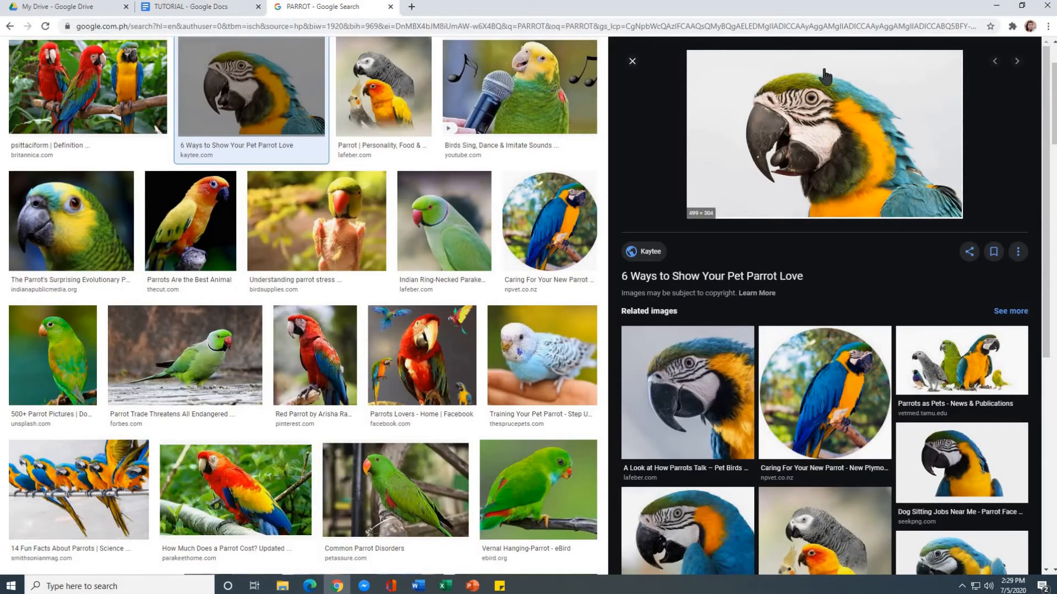
right_click(781, 121)
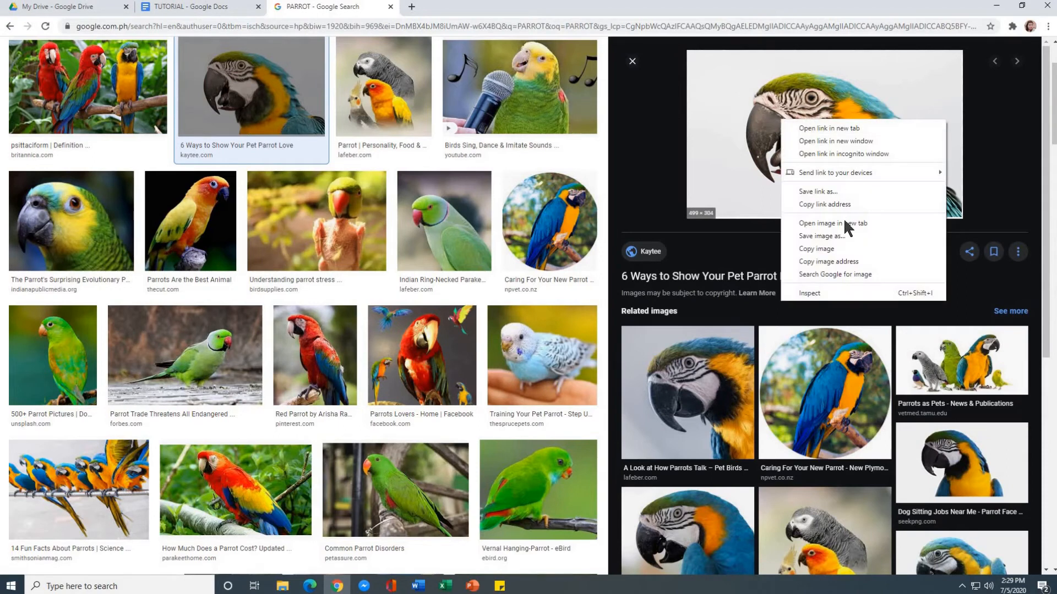
click(845, 237)
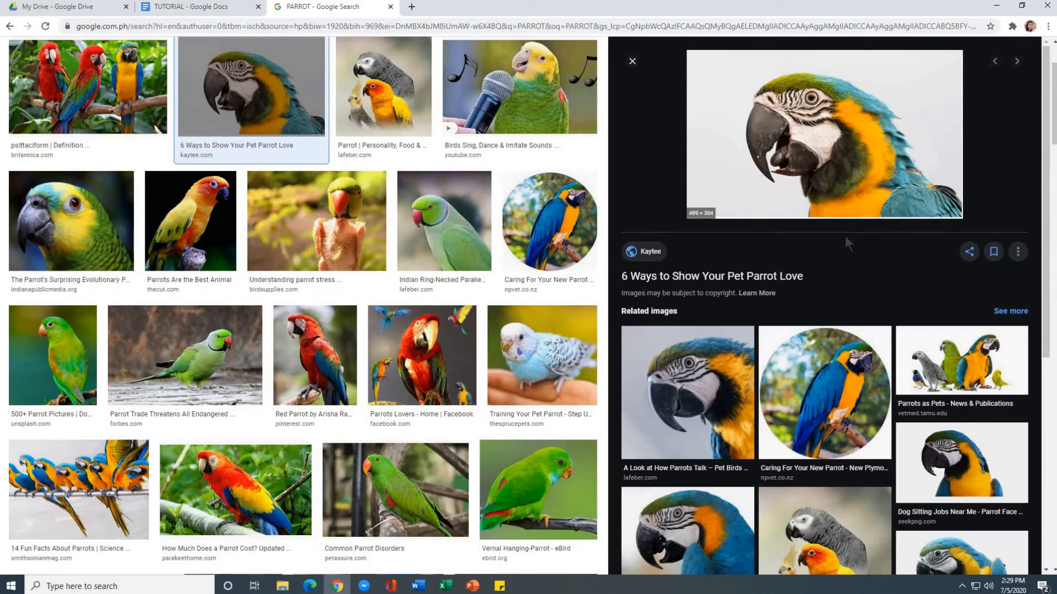
drag(266, 7, 393, 66)
click(190, 166)
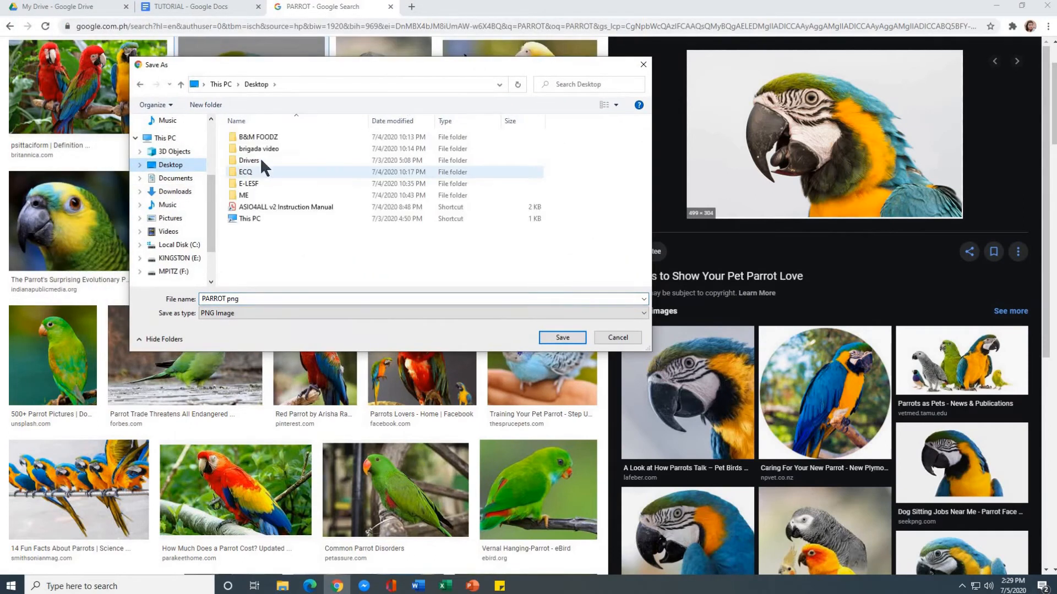
click(270, 301)
click(268, 301)
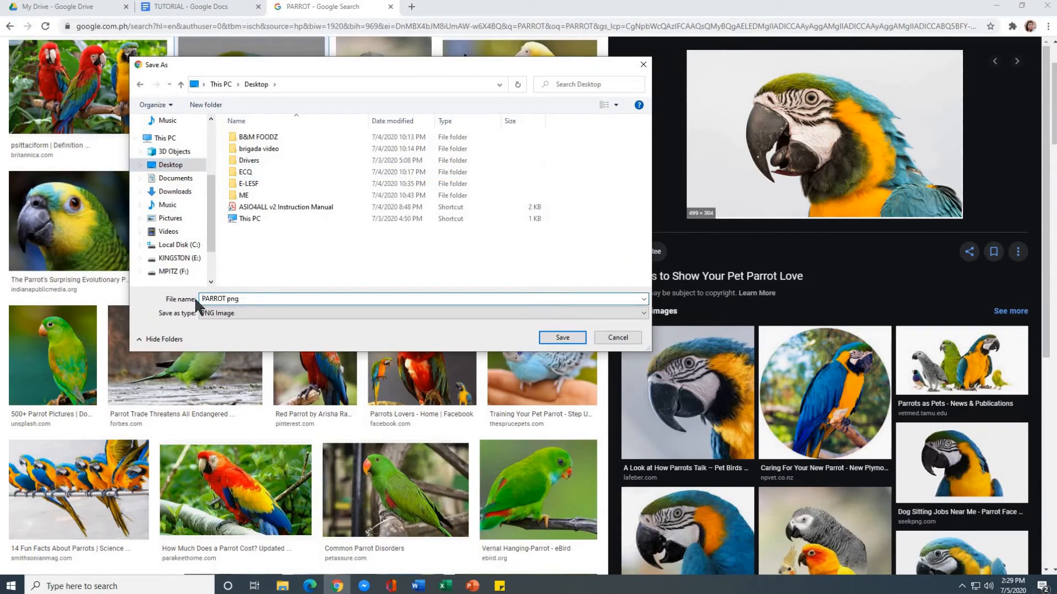
drag(258, 296, 197, 295)
drag(264, 299, 171, 293)
click(165, 165)
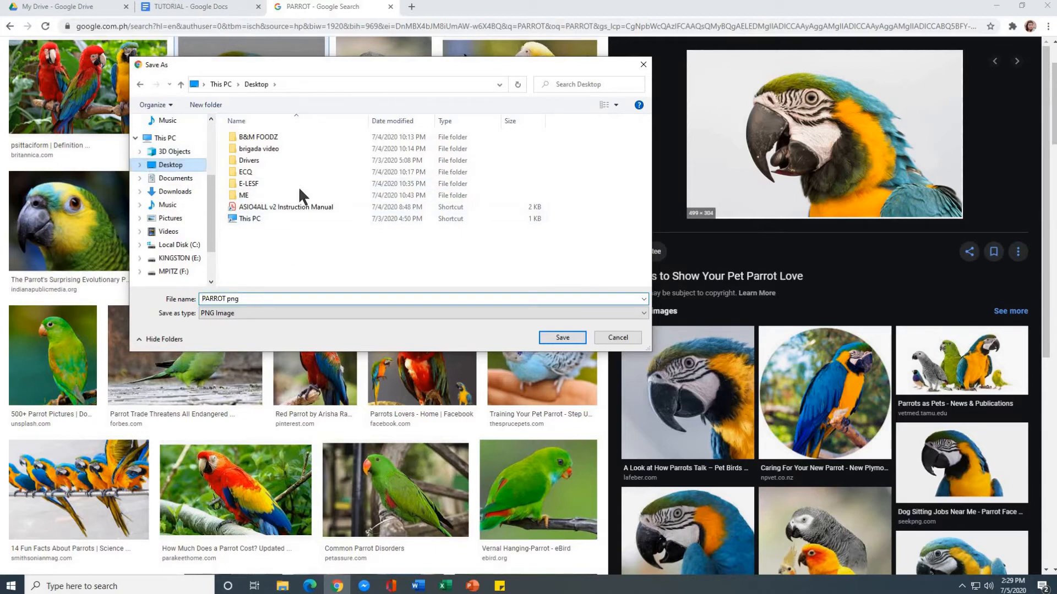
click(562, 337)
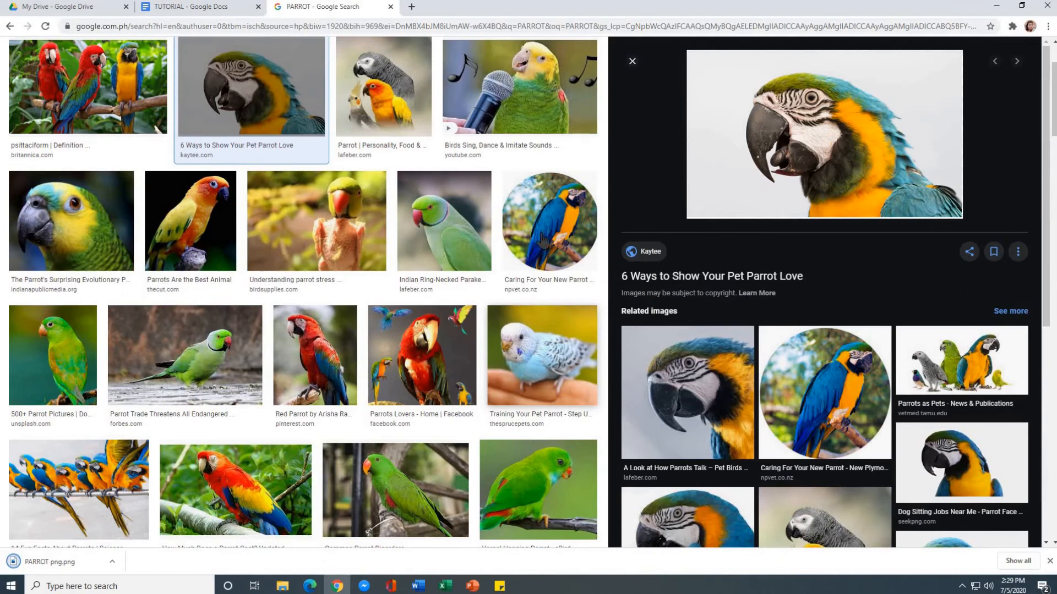
Upload the "PARROT png" image from the Desktop into the TUTORIAL document.
click(195, 11)
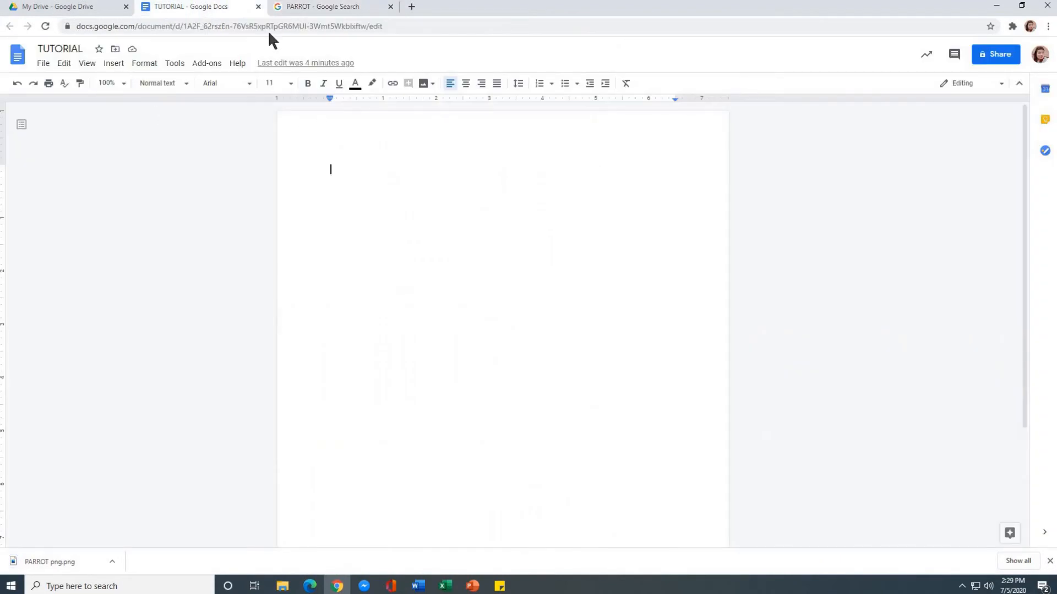
click(111, 66)
mouse_move(128, 88)
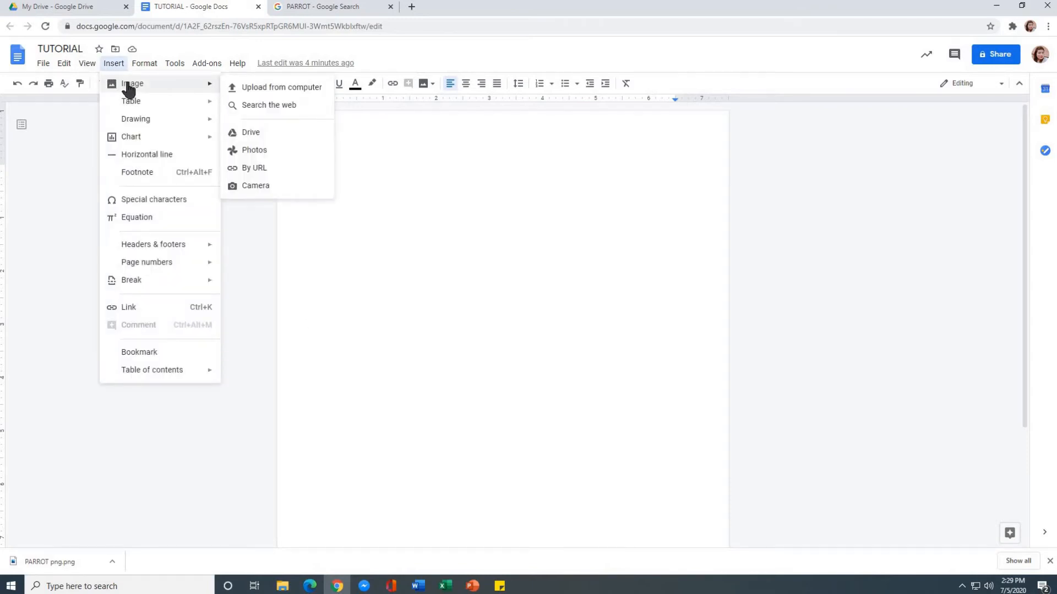
click(287, 91)
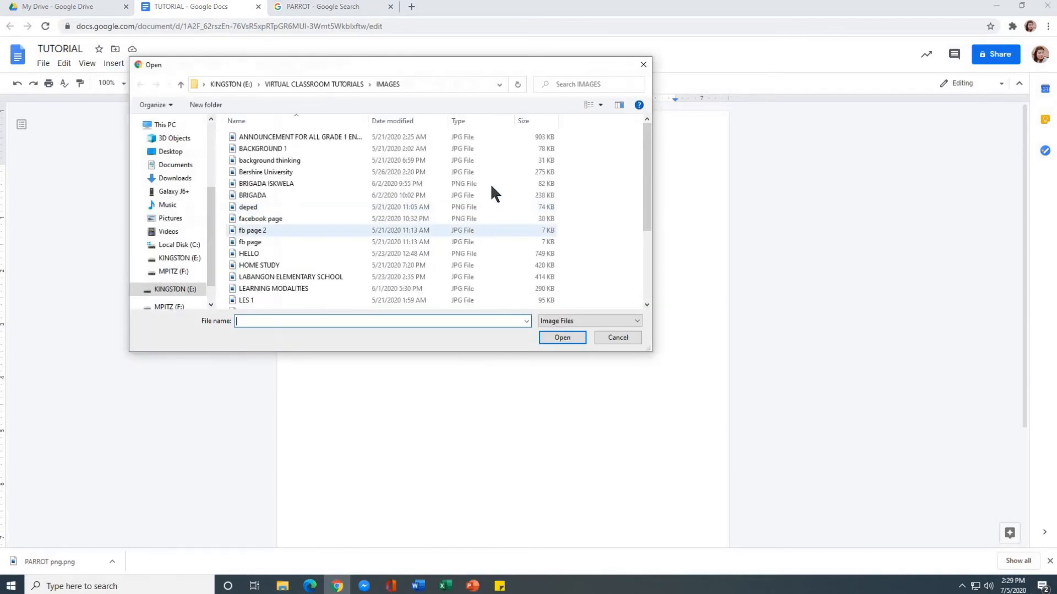
drag(212, 199, 211, 135)
click(170, 143)
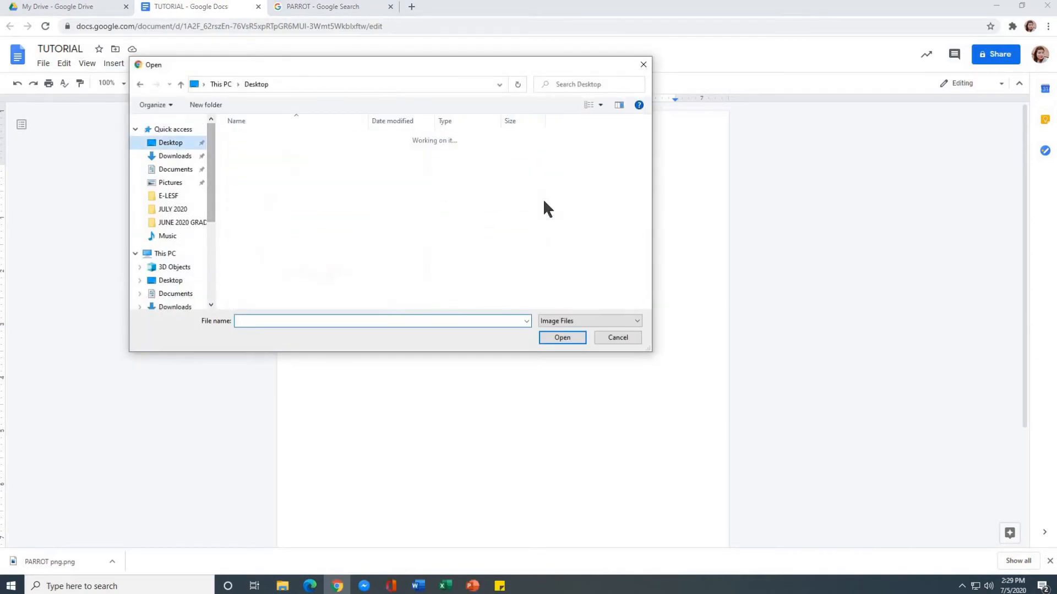
click(283, 229)
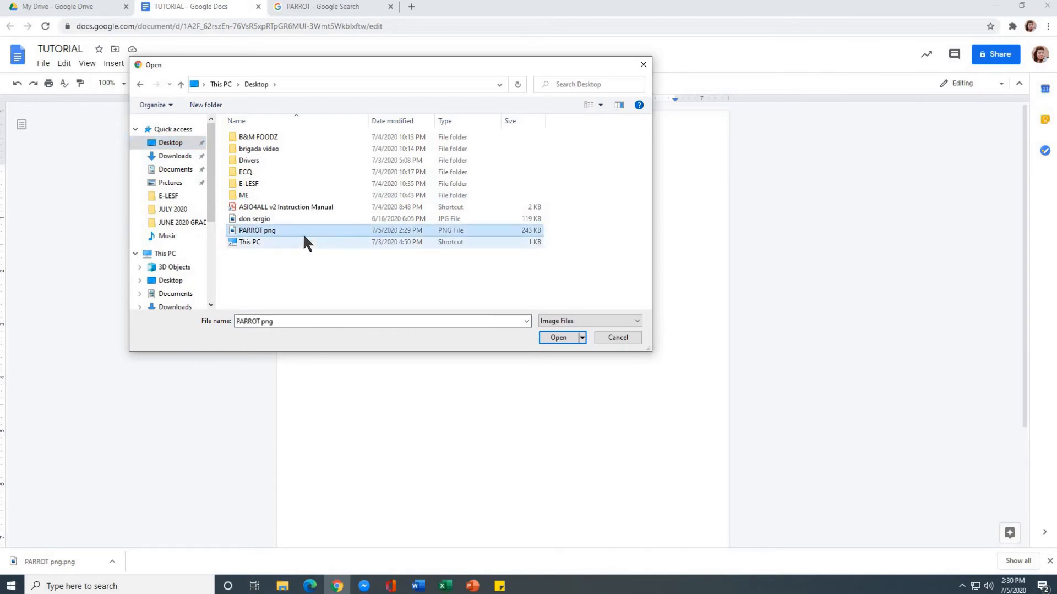
click(559, 338)
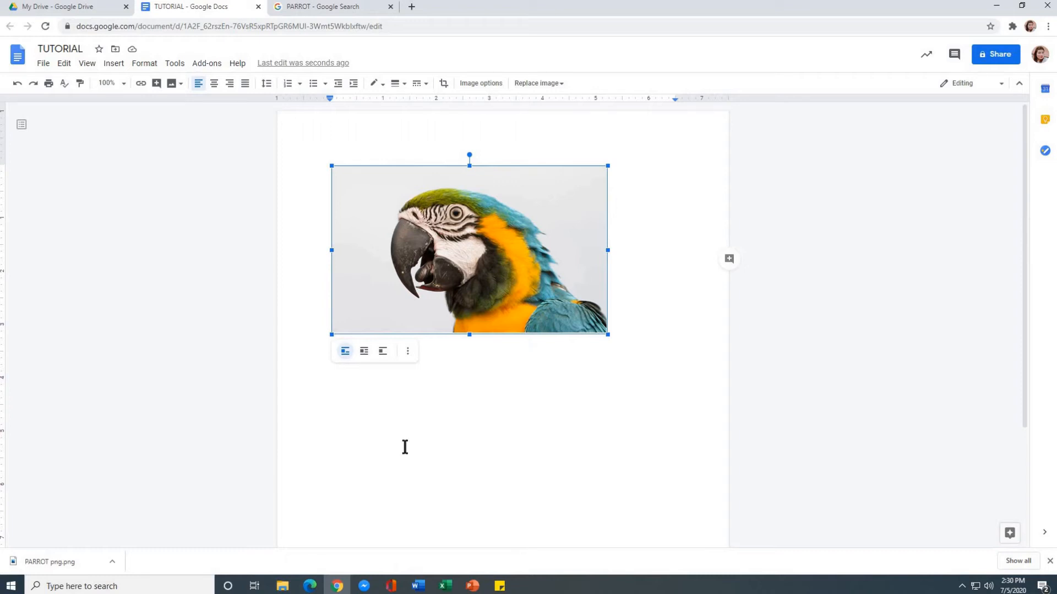
View the pasted parrot image in the Word document for comparison and return to the TUTORIAL document in Chrome.
click(418, 586)
click(464, 545)
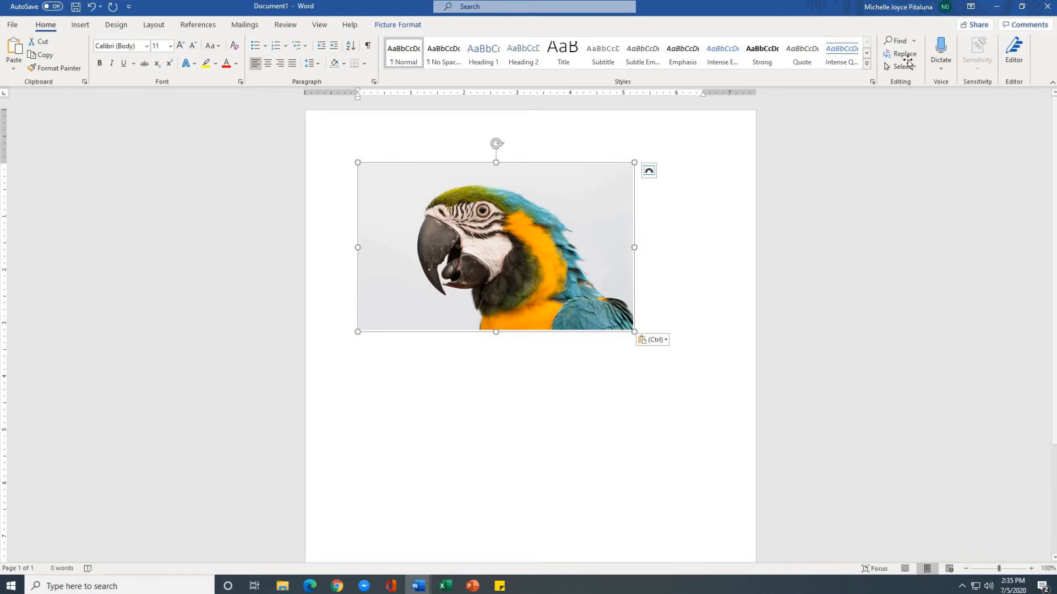
click(997, 7)
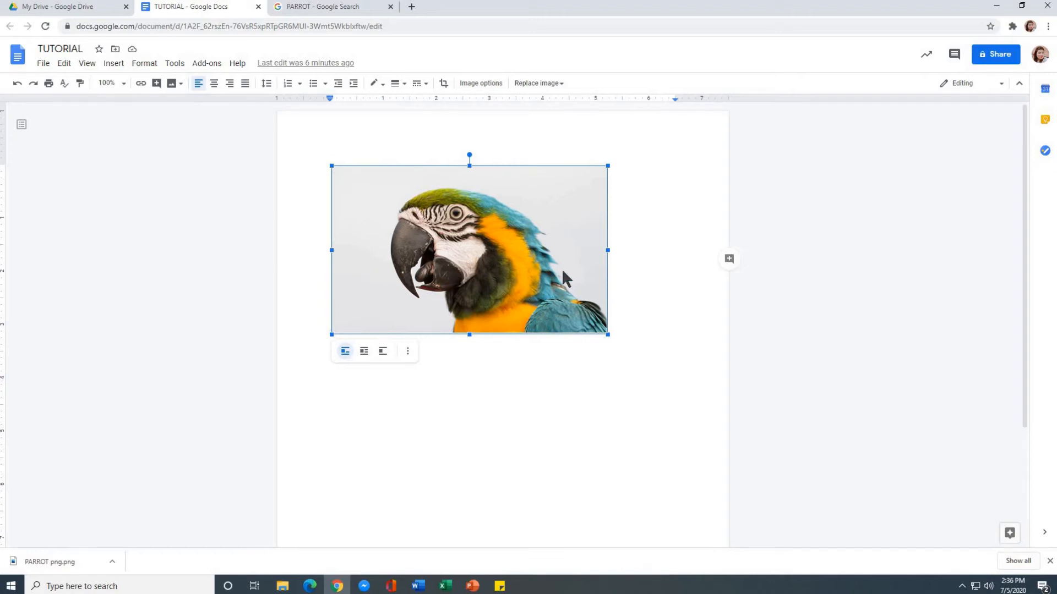
Set the parrot image to wrap text and move it freely around the page, leaving it slightly past the left margin near the top.
click(363, 353)
drag(441, 340, 539, 350)
drag(554, 365, 479, 330)
drag(505, 348, 507, 263)
drag(511, 223, 446, 338)
drag(410, 345, 506, 363)
drag(500, 358, 479, 273)
drag(471, 271, 532, 252)
drag(526, 253, 406, 224)
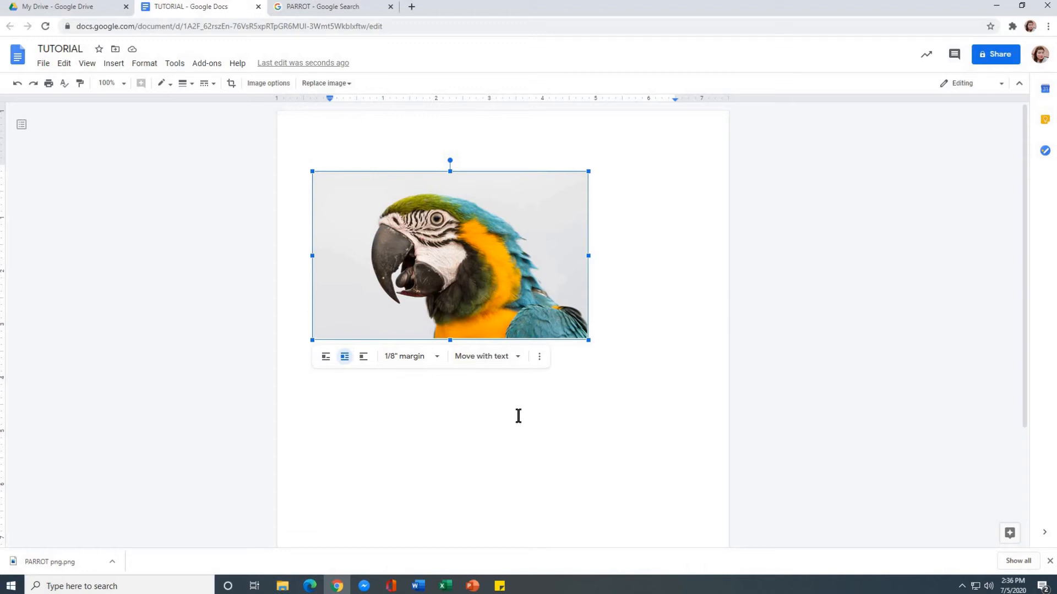
click(662, 287)
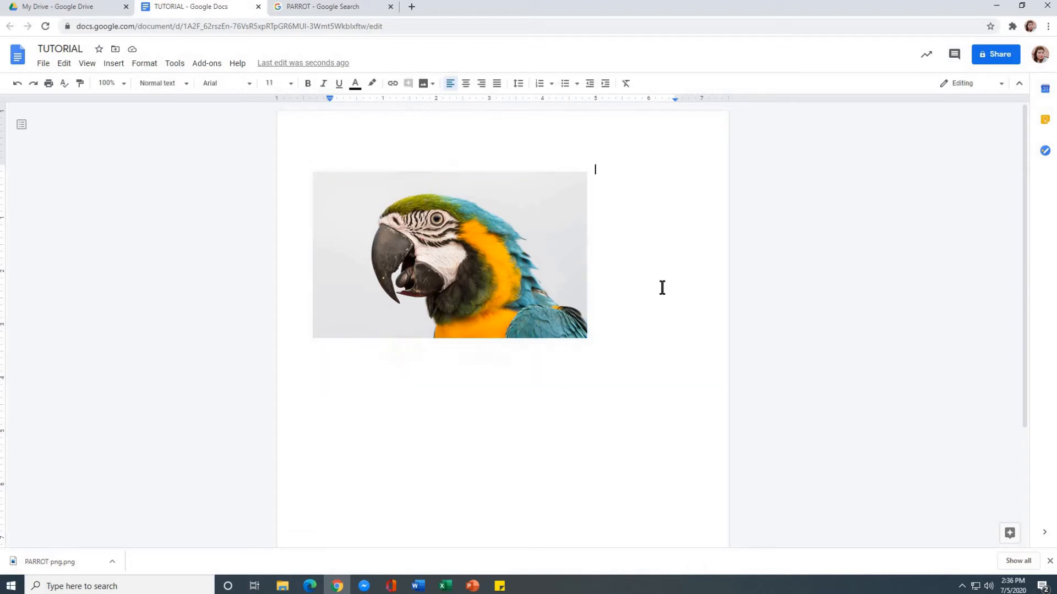
Delete the parrot image from the TUTORIAL document.
click(114, 66)
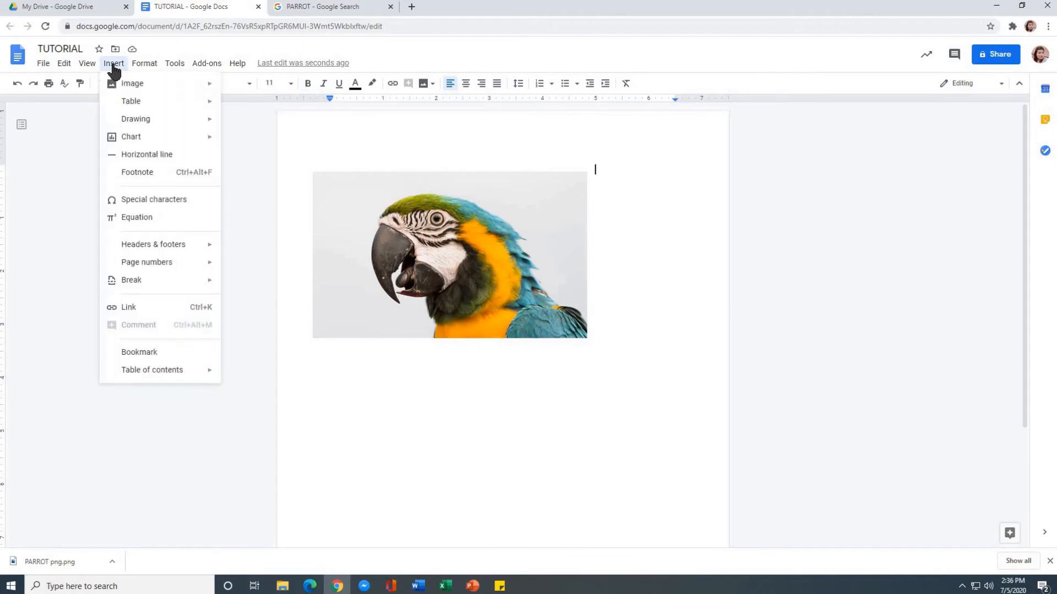
click(394, 226)
key(Delete)
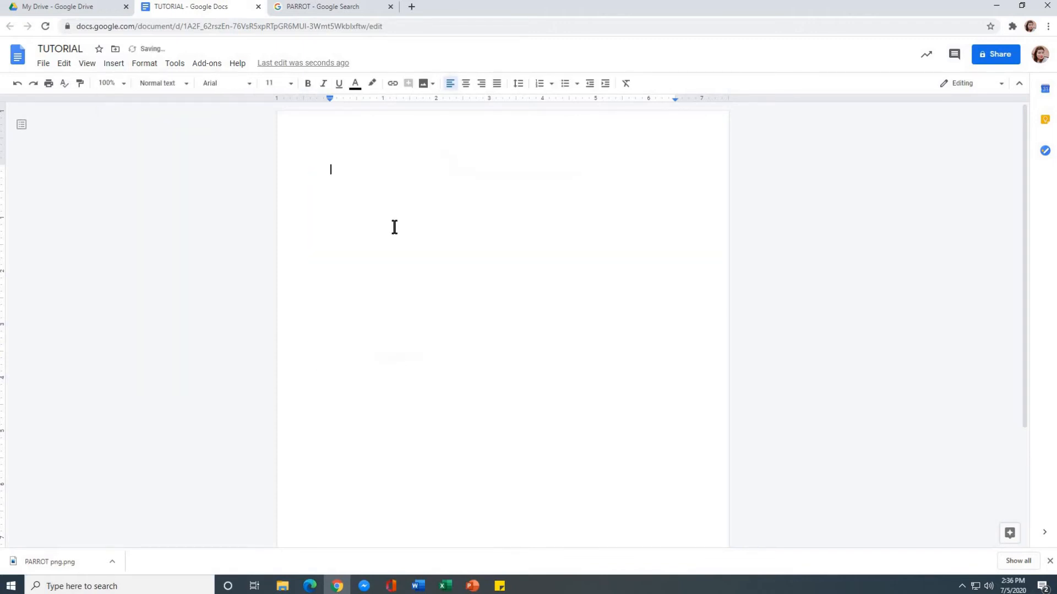
Insert a table with five columns and five rows into the empty document.
click(114, 67)
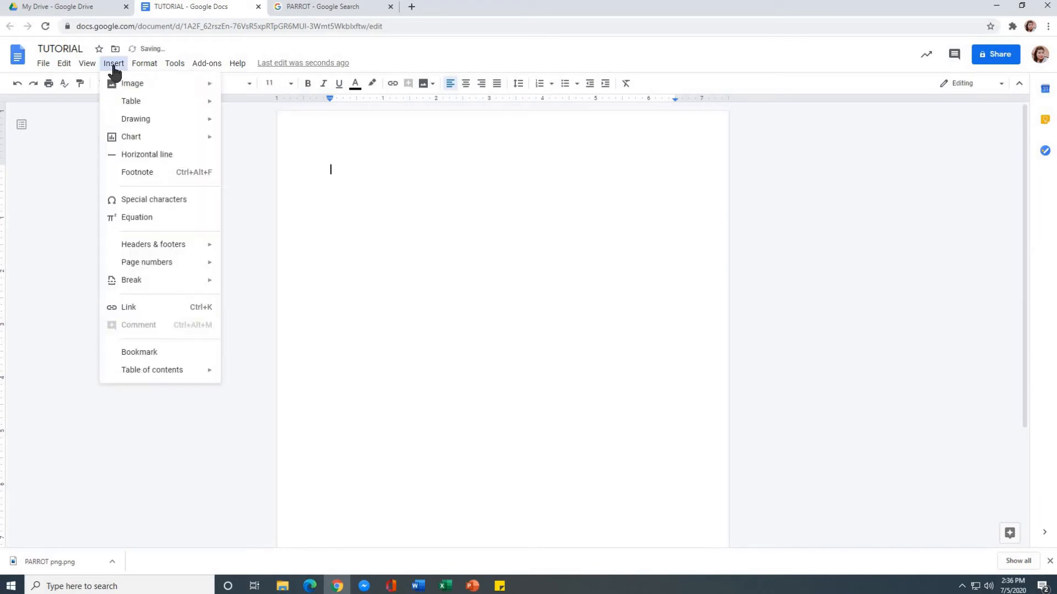
mouse_move(138, 110)
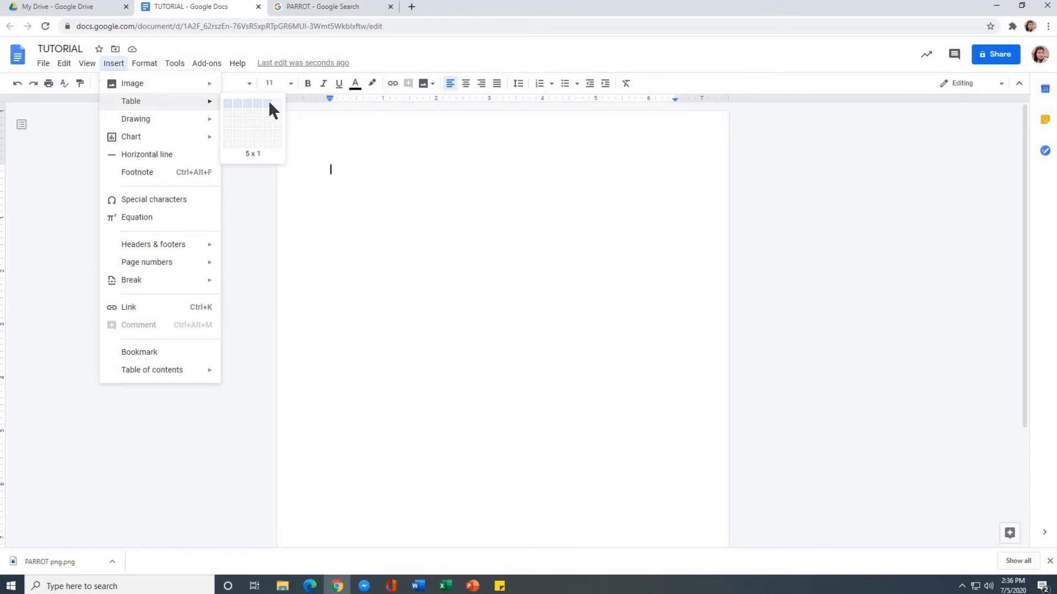
click(268, 137)
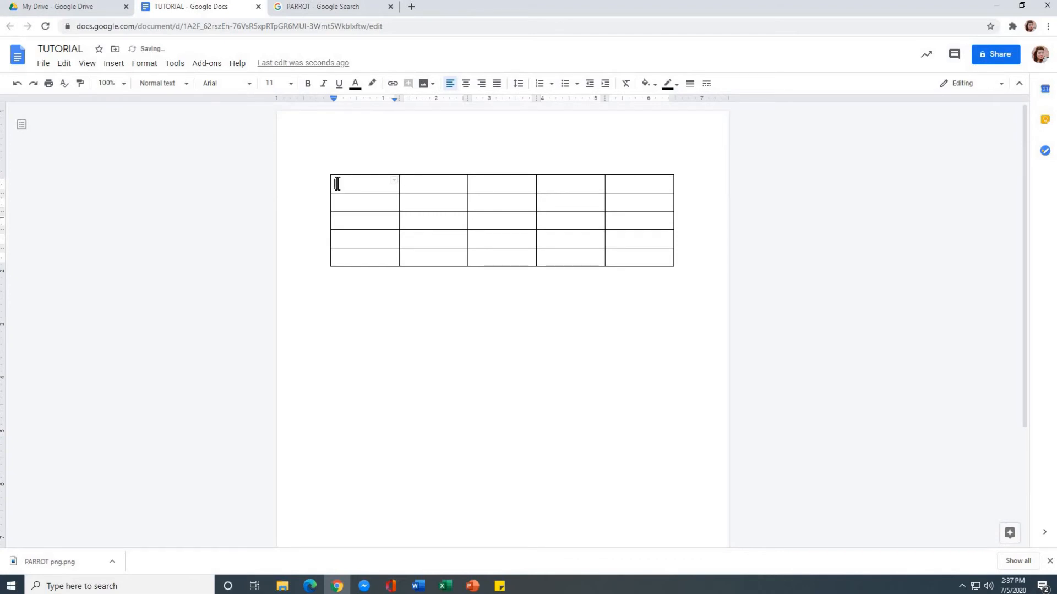
Step through the cells of the table's first row and highlight the row and the whole table to examine its layout.
click(424, 181)
click(517, 185)
click(570, 187)
click(628, 185)
click(355, 188)
drag(347, 184, 640, 189)
click(627, 238)
drag(341, 184, 642, 264)
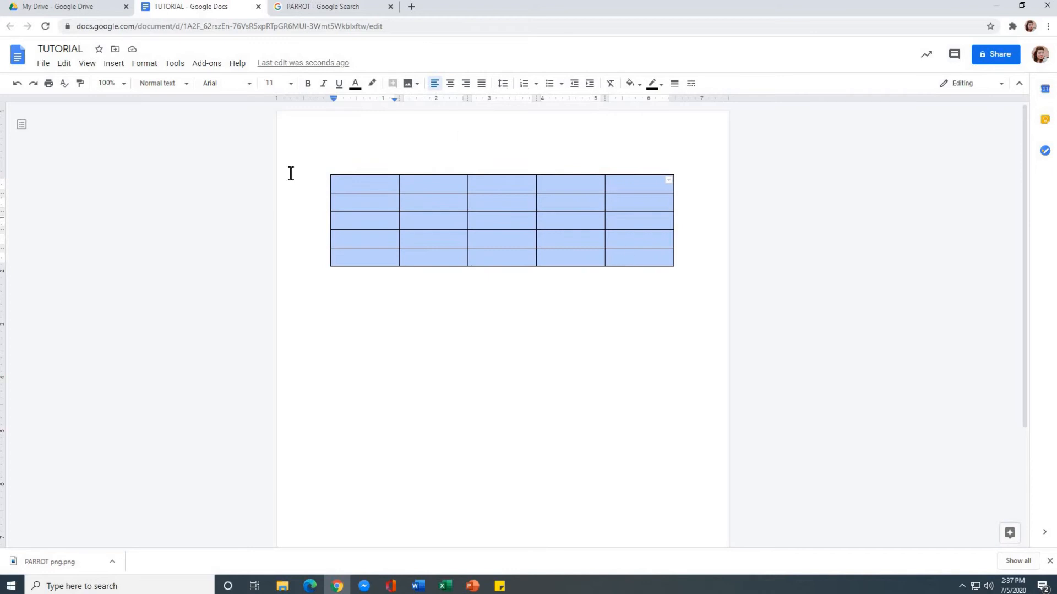
click(378, 223)
Select all cells of the table and set their background color to light yellow in the table properties.
drag(366, 186, 643, 263)
right_click(490, 181)
click(633, 473)
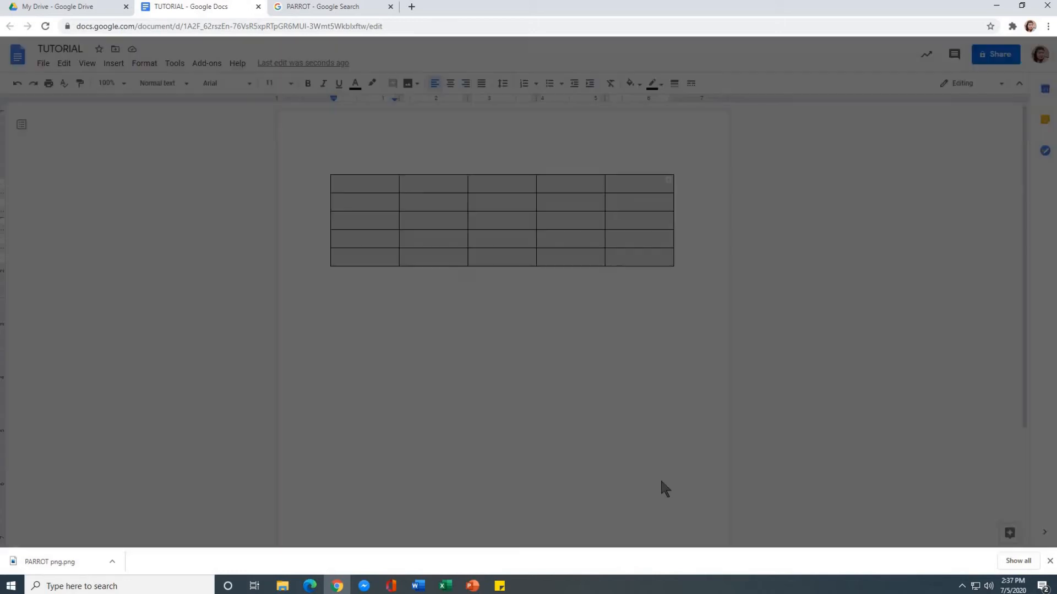
drag(499, 169, 753, 163)
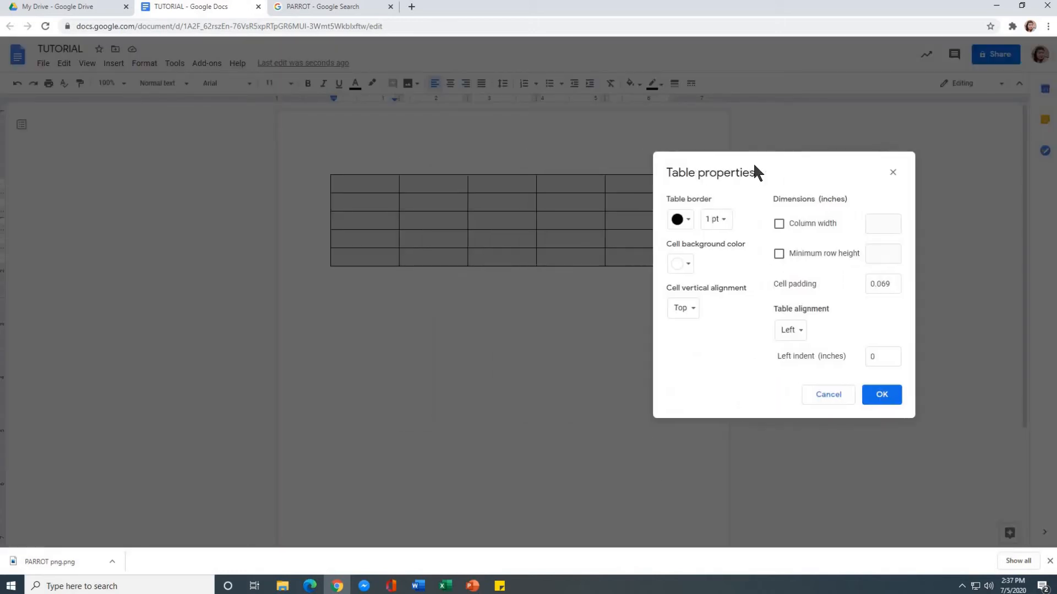
click(692, 267)
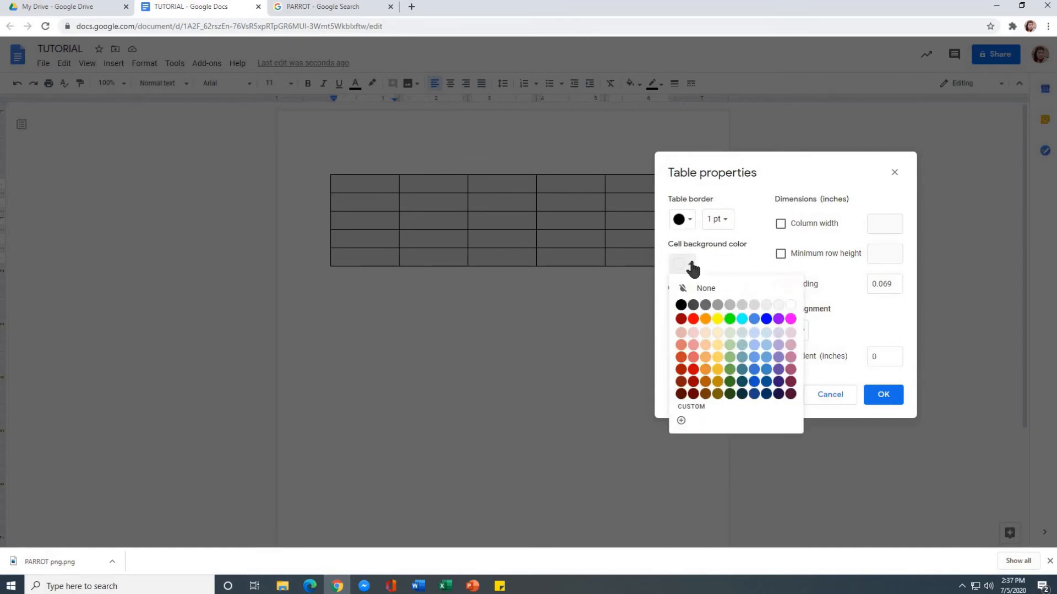
click(718, 333)
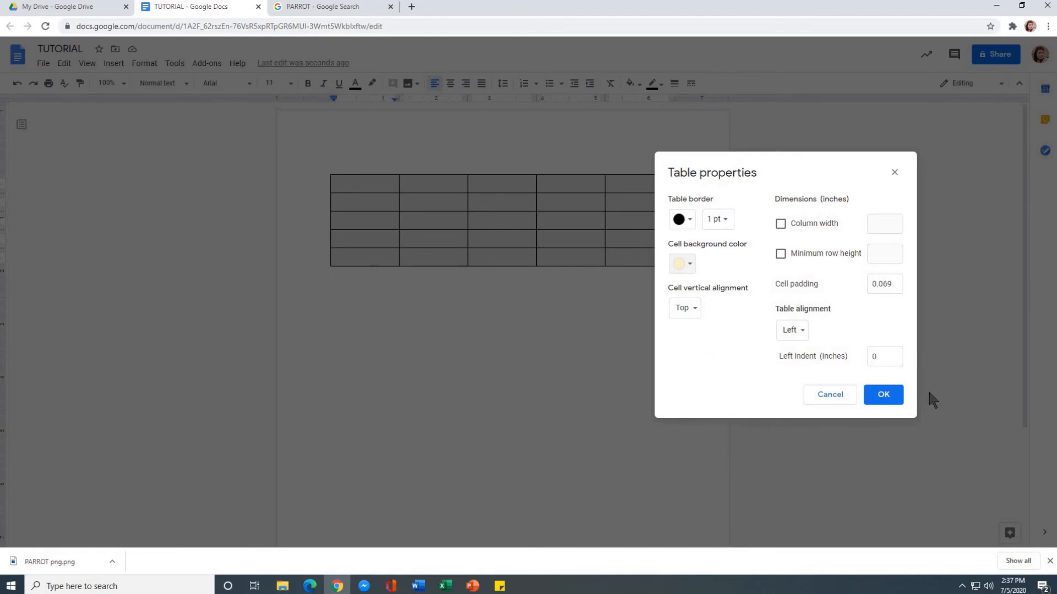
click(884, 394)
click(454, 320)
drag(382, 181, 628, 340)
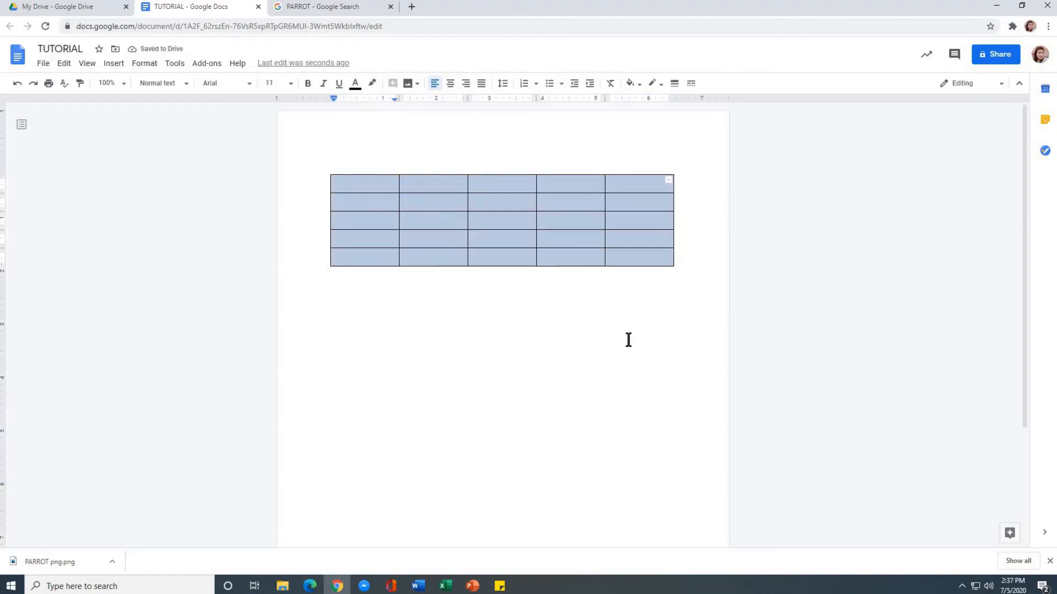
click(628, 352)
drag(484, 176, 623, 170)
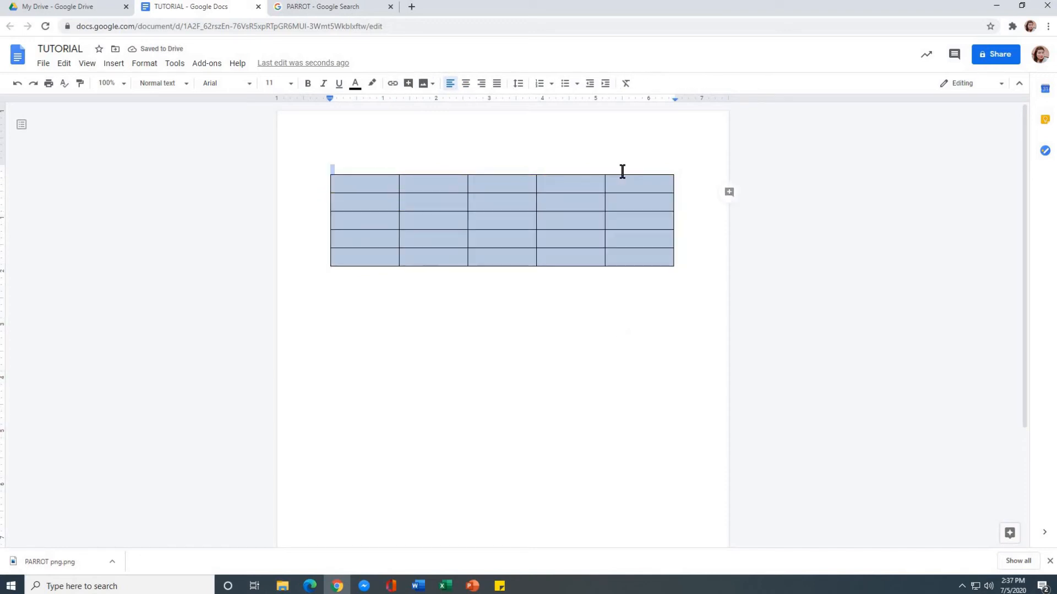
Select the table's first row and set its cell background to the next darker shade of light yellow in the table properties.
drag(379, 184, 632, 187)
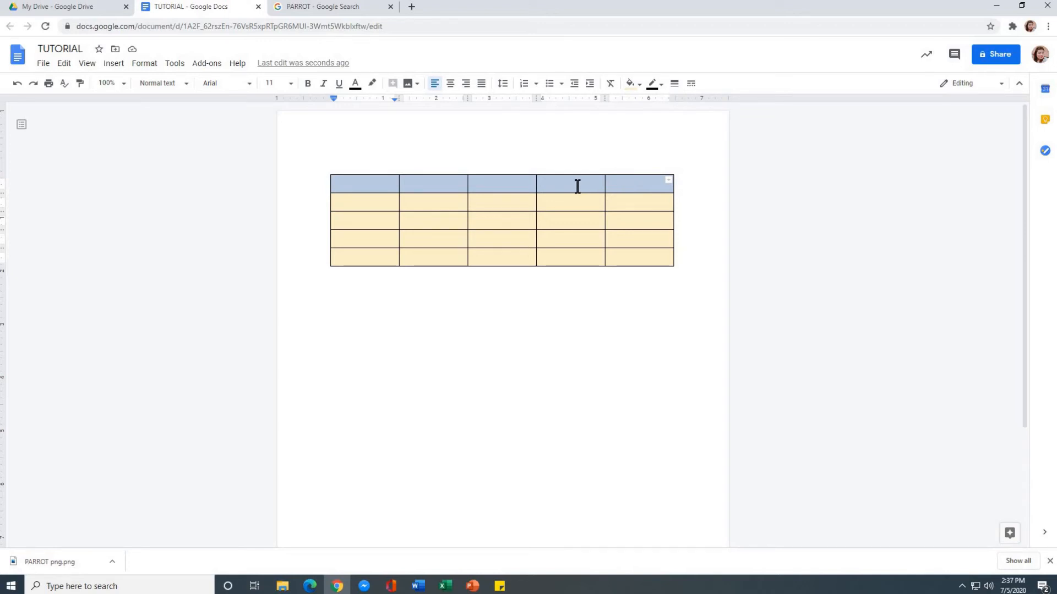
double_click(437, 219)
drag(379, 184, 639, 182)
right_click(511, 179)
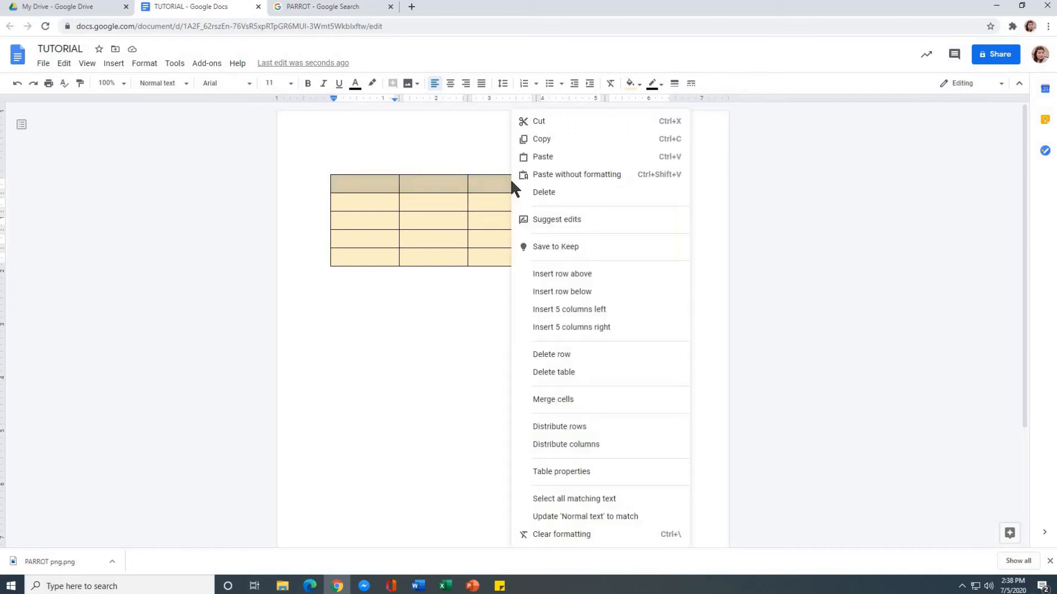
click(613, 474)
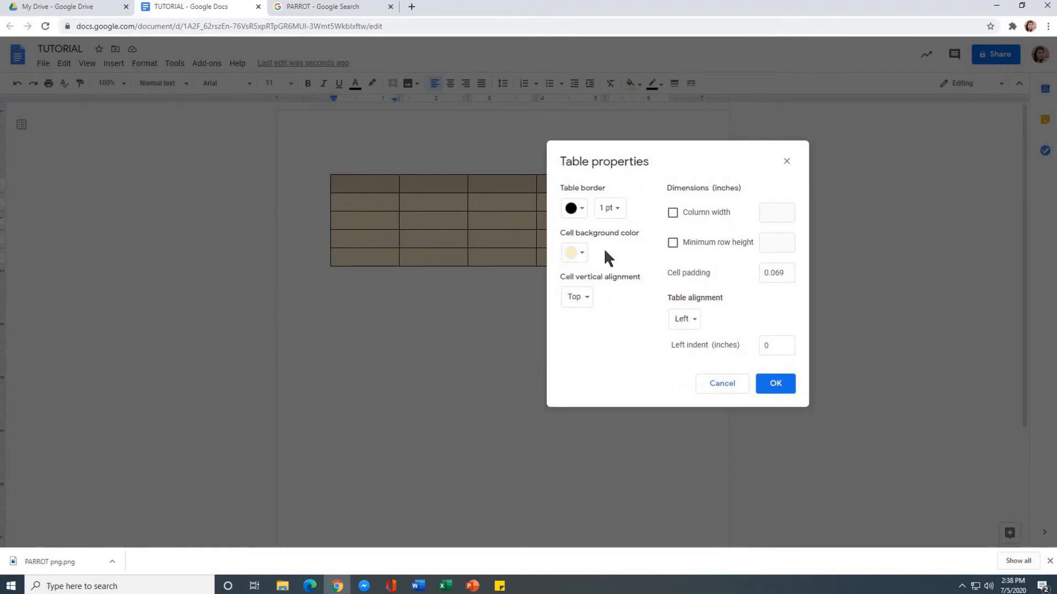
click(580, 269)
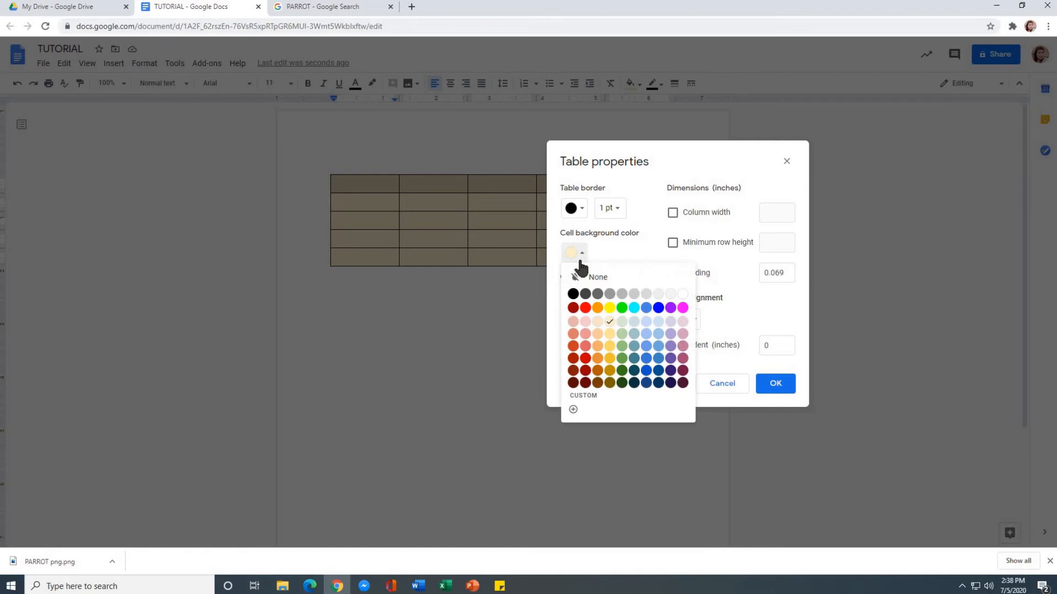
click(612, 334)
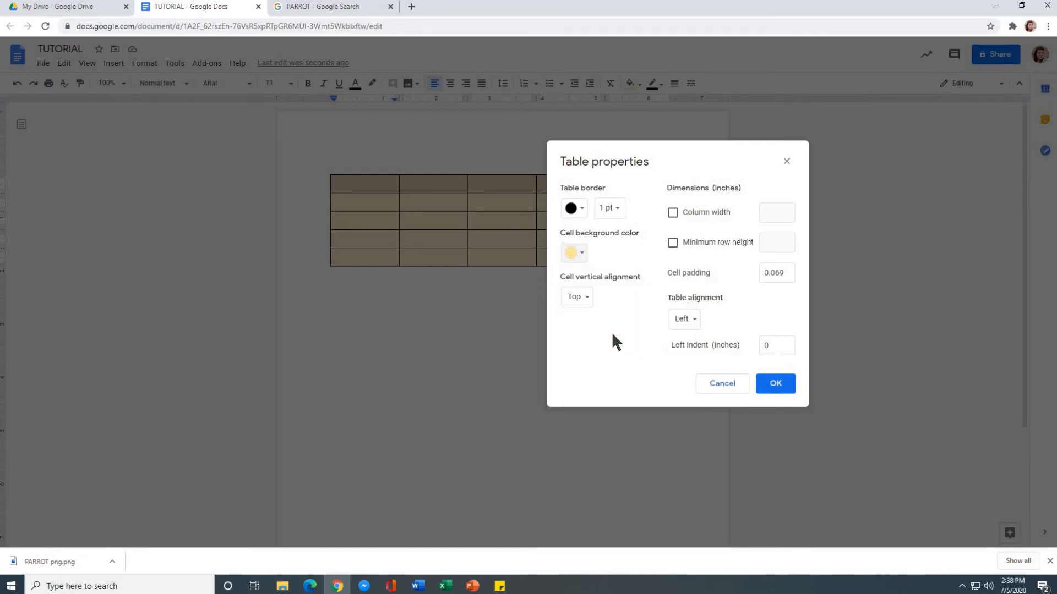
click(769, 387)
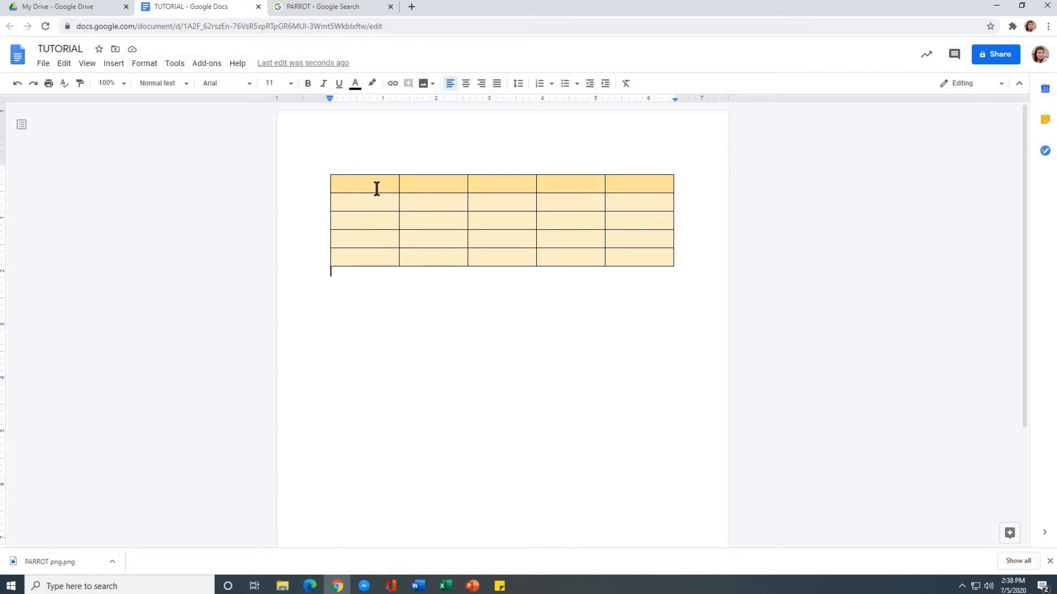
drag(375, 184, 620, 180)
click(587, 256)
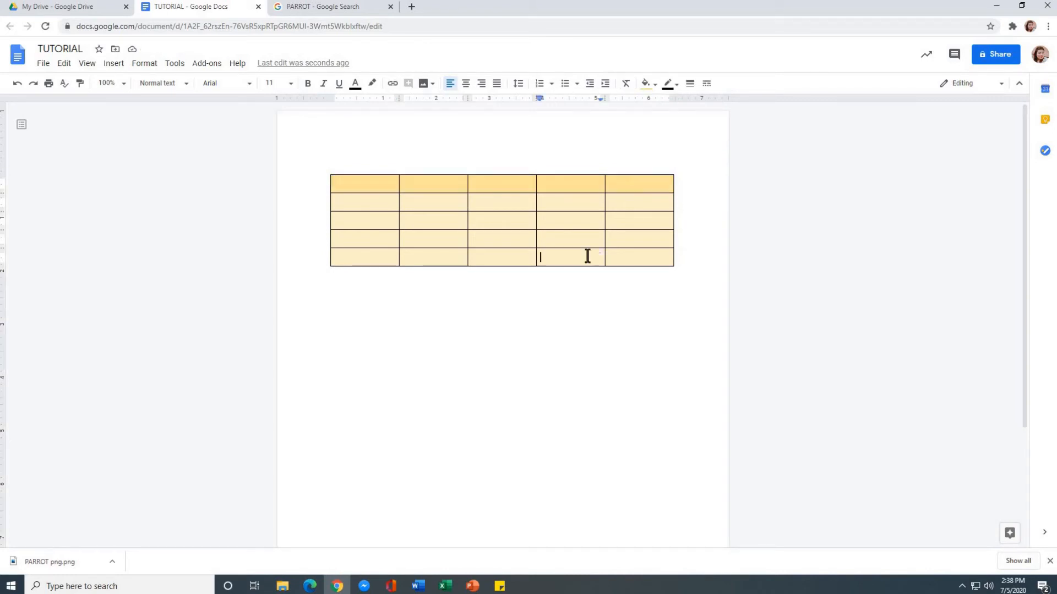
Fill the table's header row with GRADE 1, GRADE 2, GRADE 3, GRADE 4 and GRADE 5, one per cell.
click(373, 182)
text(GRADE 1)
key(Tab)
text(GRADE 2)
key(Tab)
text(GRADE)
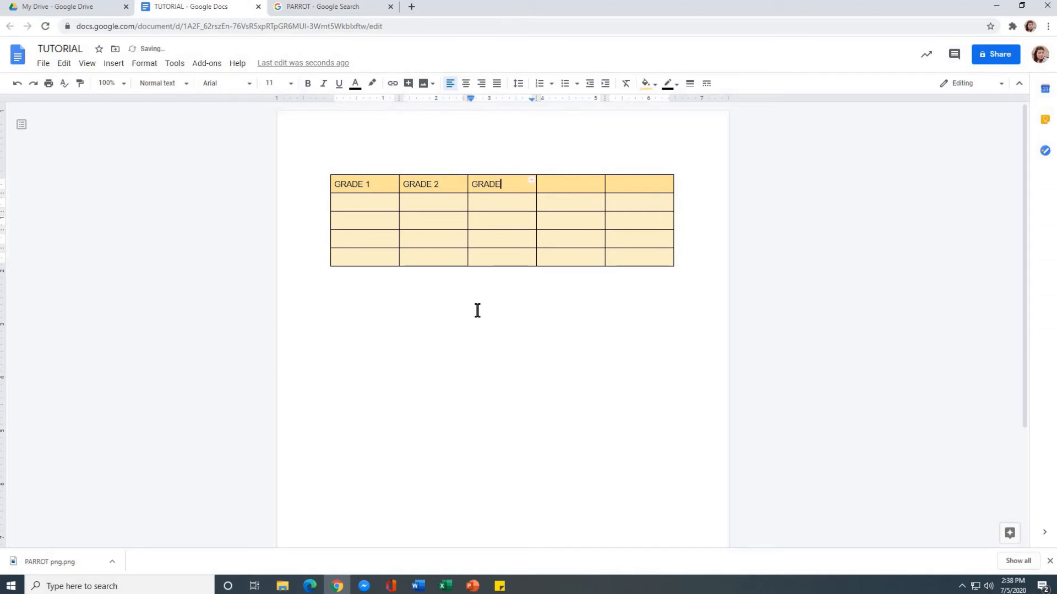
text( 3)
key(Tab)
text(GRADE 5)
key(BackSpace)
text(4)
key(Tab)
text(GRADE 5)
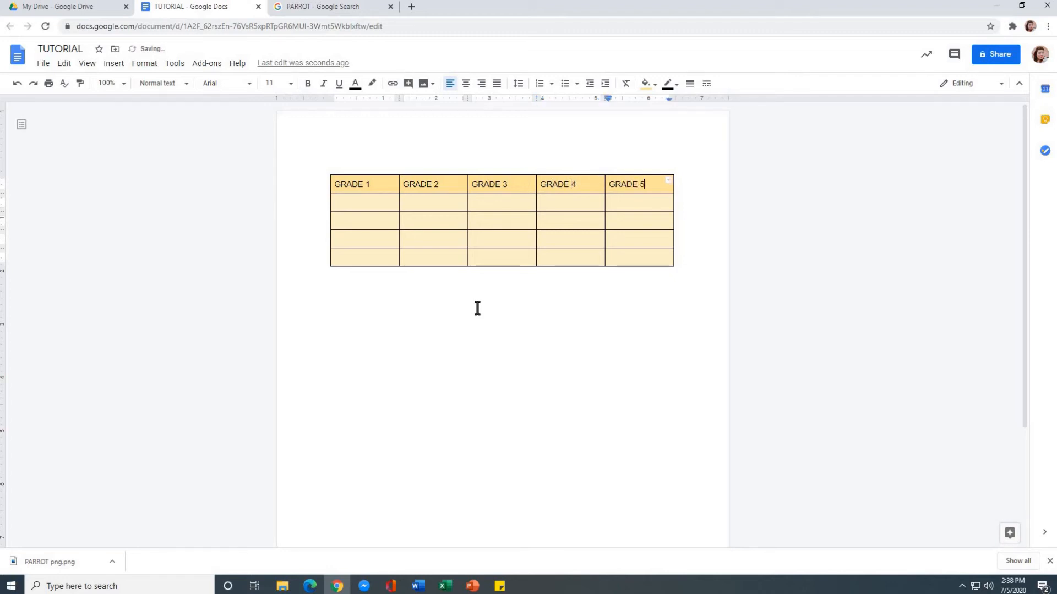
click(439, 281)
Enter one student's first name in capitals in each of the five cells directly below the grade headings.
click(383, 200)
text(ARIANA)
key(Tab)
text(JOHN)
key(Tab)
text(MARK)
key(Tab)
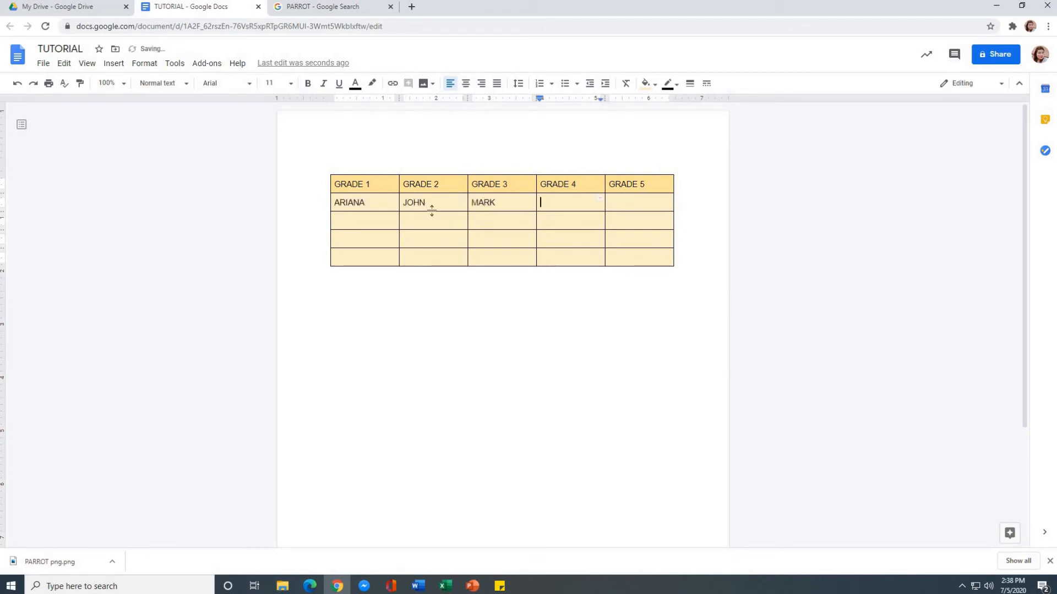
text(FRANCIS)
key(Tab)
text(JEAN)
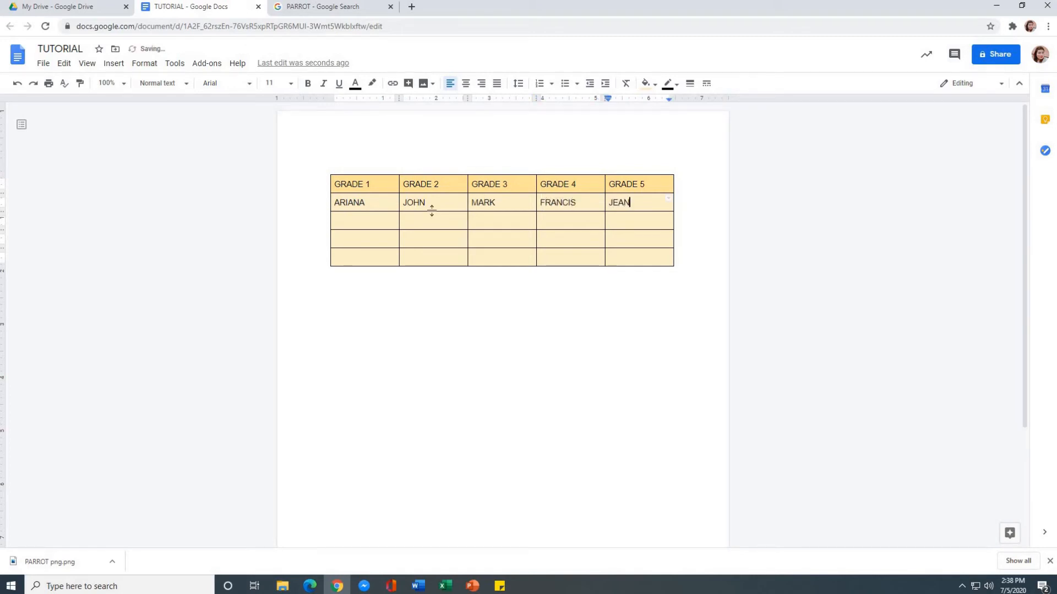
Fill the five cells of the table's third row with one student name each, in capitals.
key(Tab)
text(GRAY)
key(Tab)
text(MARCUS)
key(Tab)
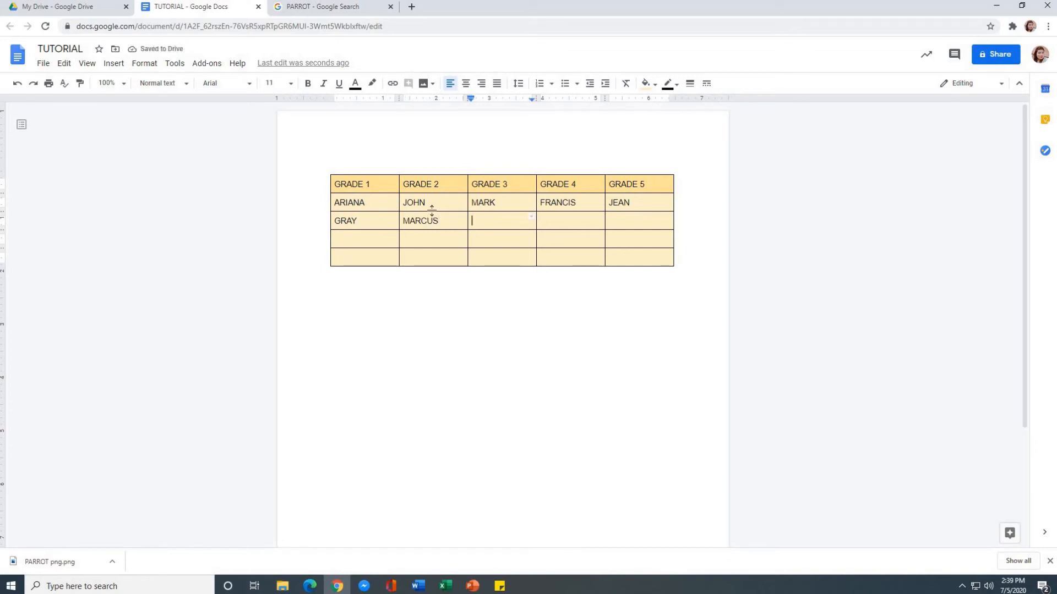
text(ANTHONY)
key(Tab)
text(PONCE)
key(Tab)
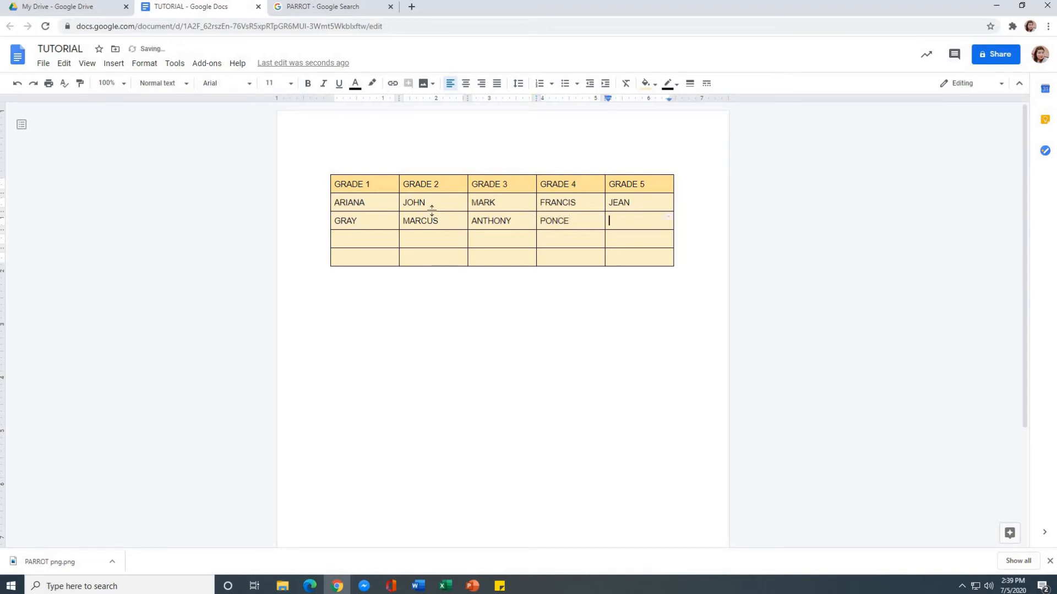
text(MICHAEL)
Fill the five cells of the table's fourth row with one student name each, in capitals.
key(Tab)
text(PETER)
key(Tab)
text(KYLE)
key(Tab)
text(MICHELLE)
key(Tab)
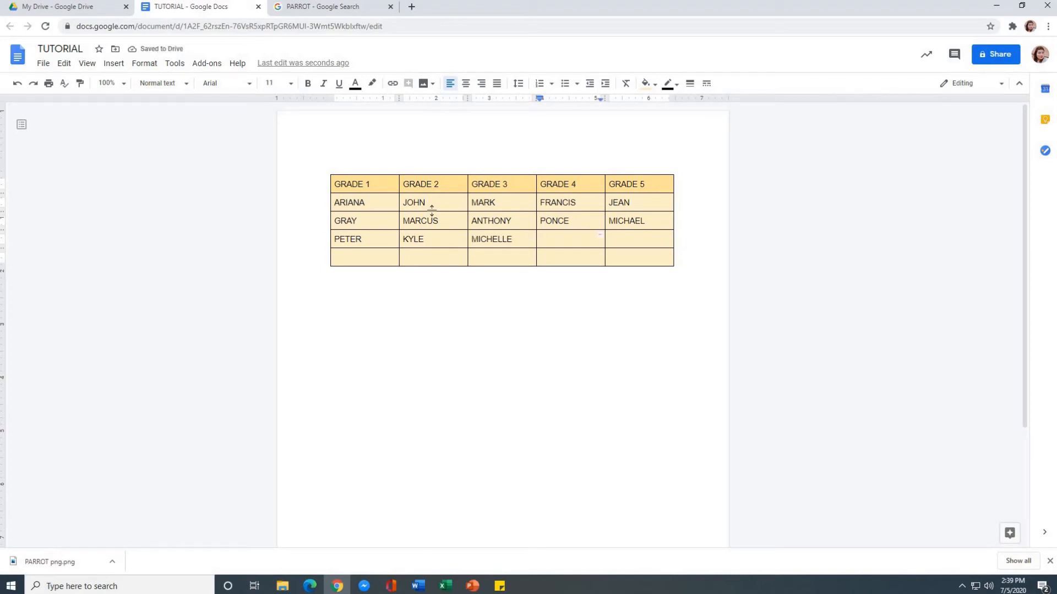
text(BELLA)
key(Tab)
text(MAREI)
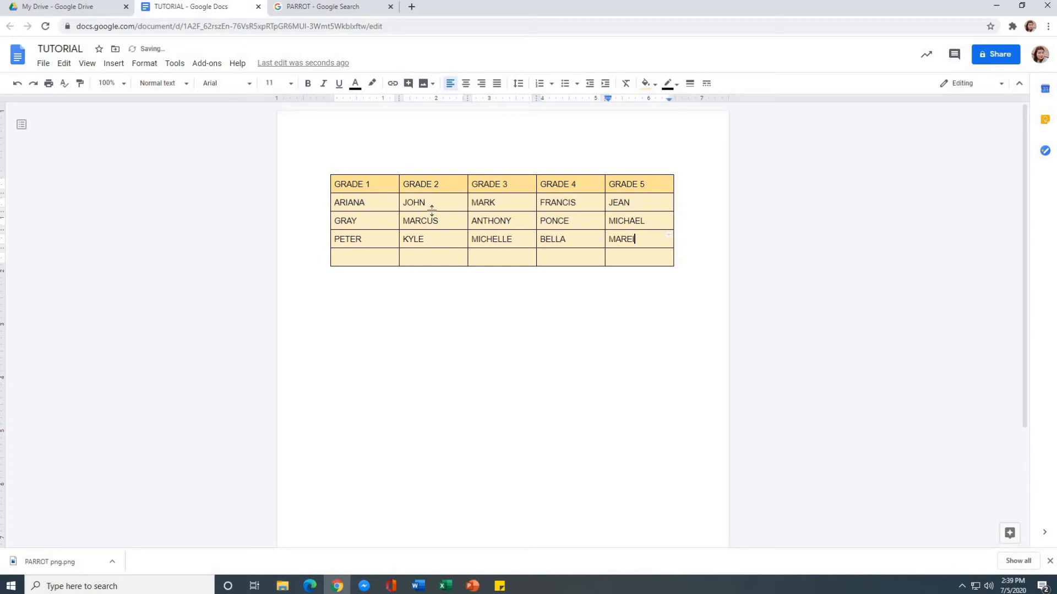
text(A)
Complete the table's last row with one student name in capitals in each of its five cells.
key(Tab)
text(MAY)
key(Tab)
text(M)
key(Tab)
text(ROSA)
key(Tab)
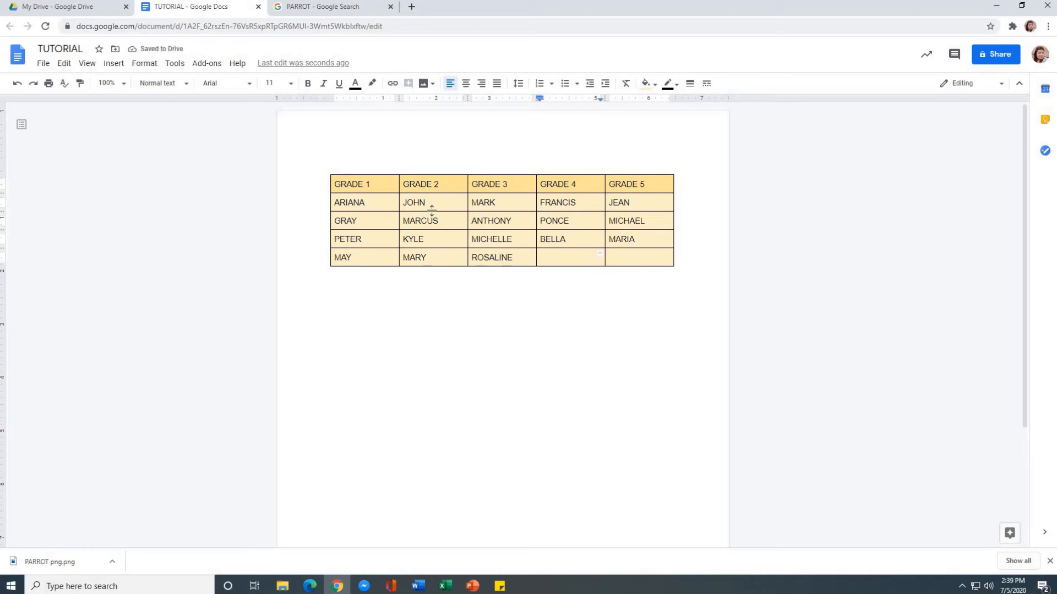
text(MAXIMUS)
key(Tab)
text(EFRE)
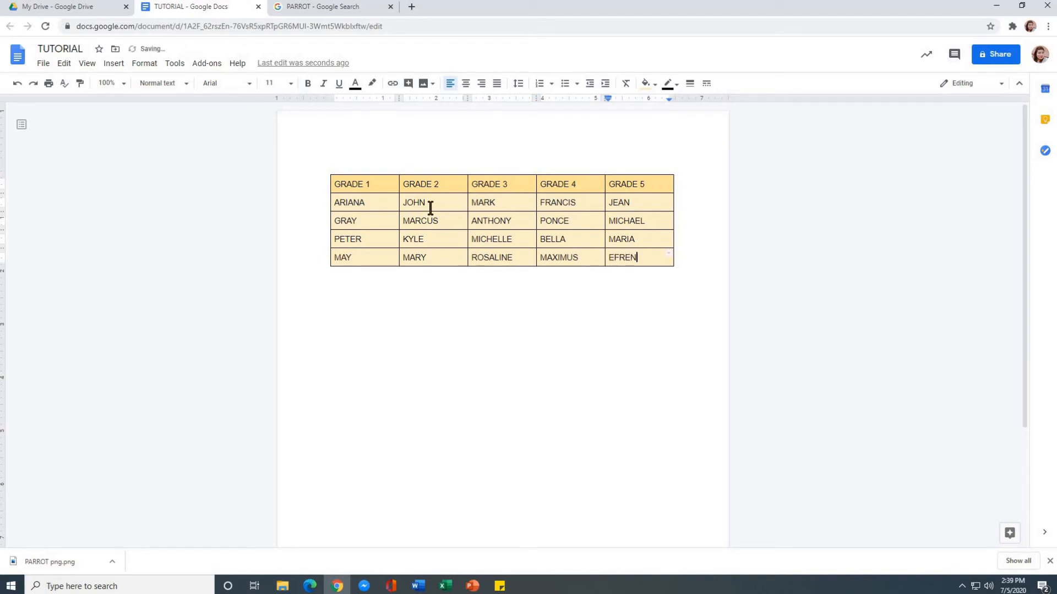
drag(382, 182, 633, 252)
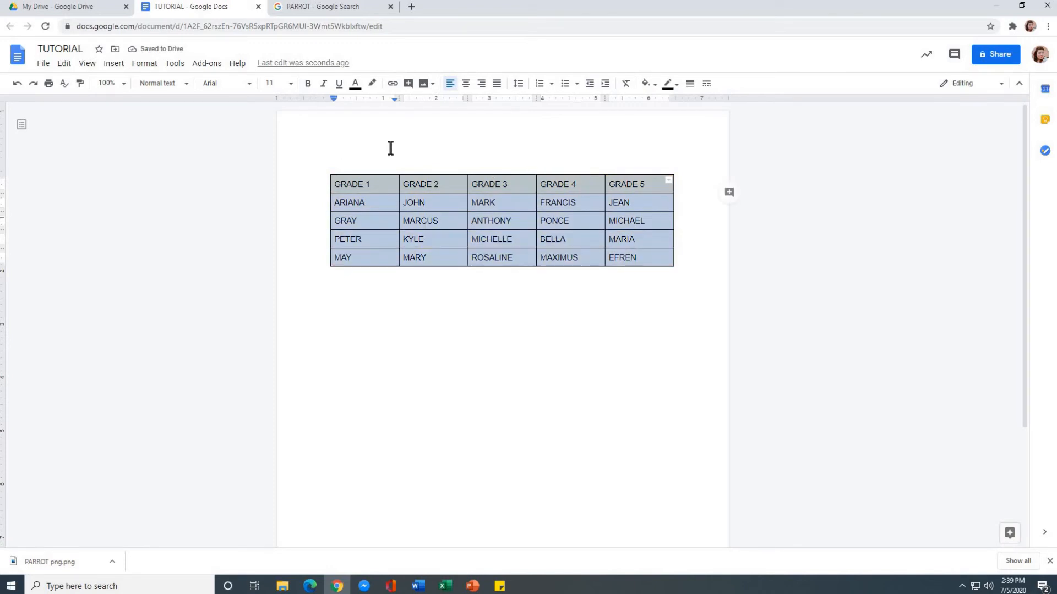
click(521, 335)
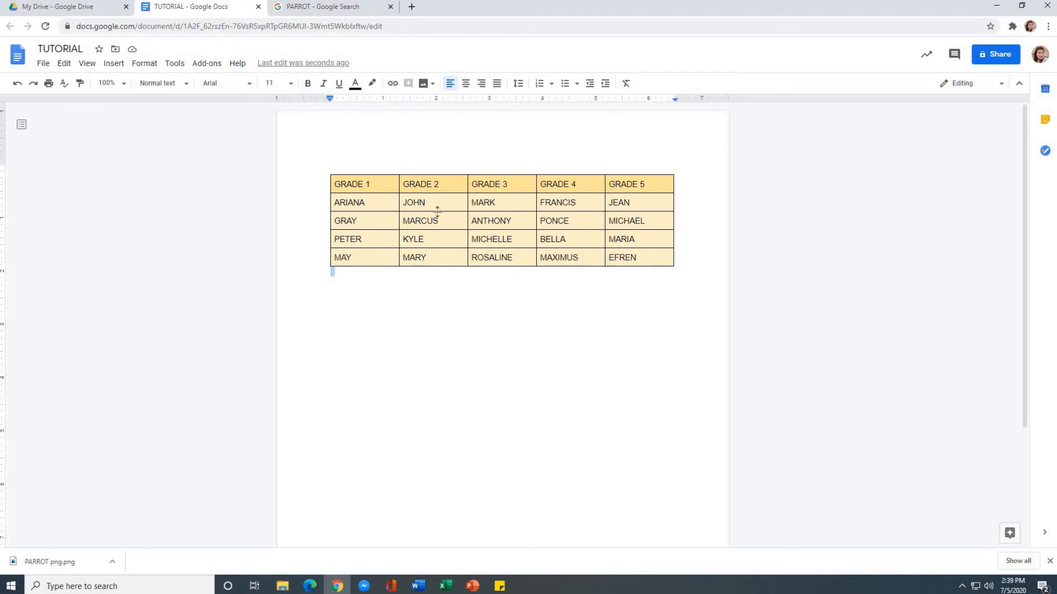
drag(389, 183, 641, 184)
click(626, 234)
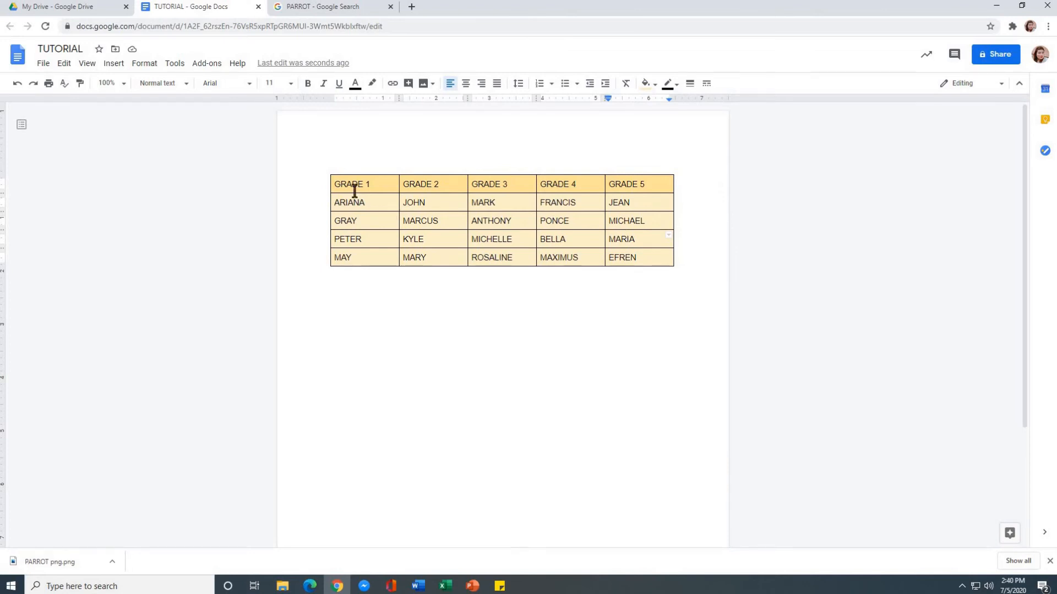
Select every cell of the table and center its text horizontally.
drag(351, 186, 618, 242)
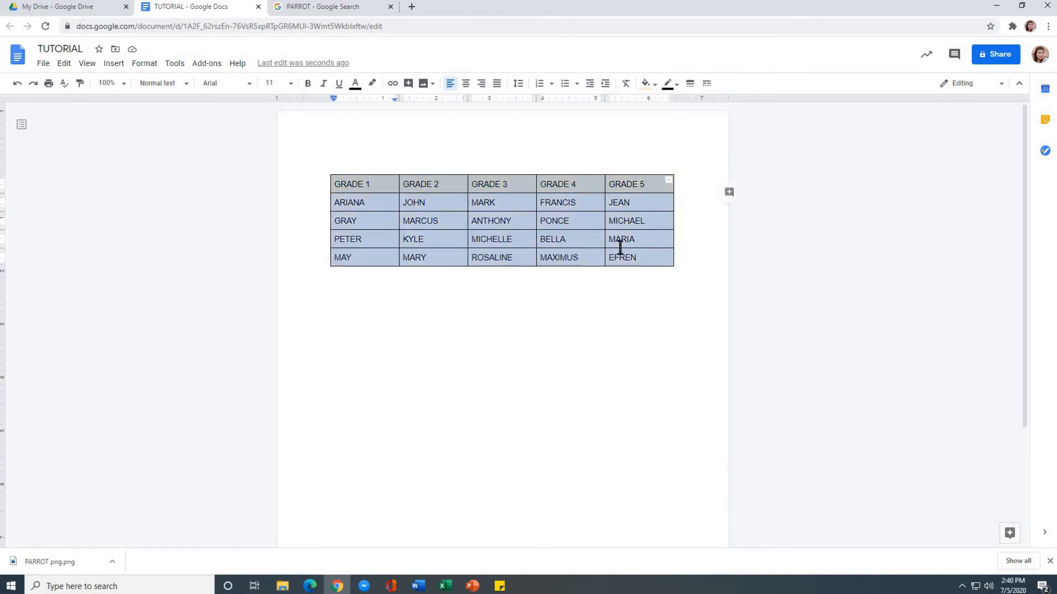
click(466, 83)
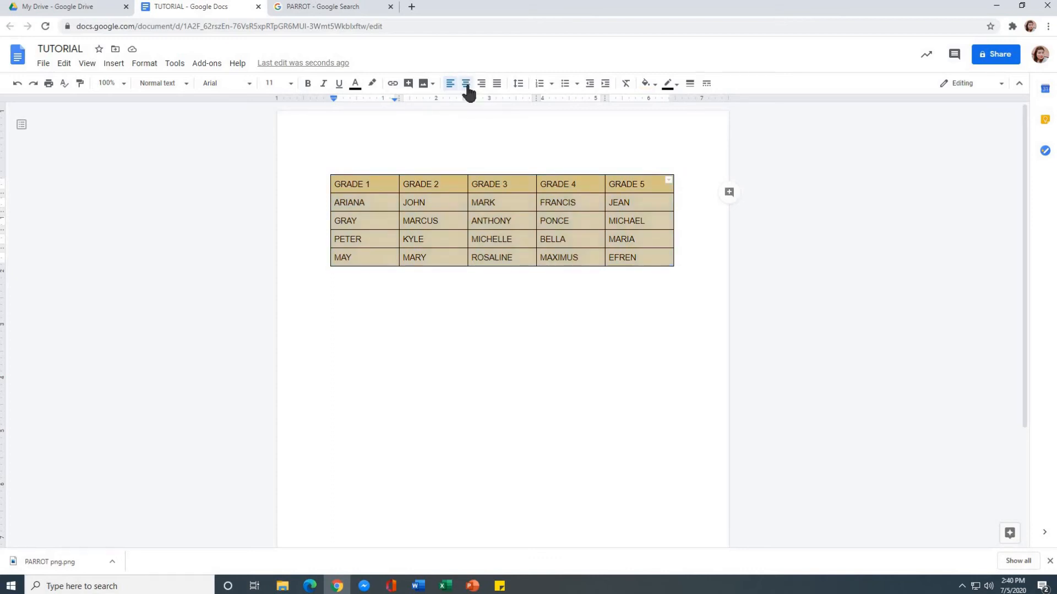
click(522, 240)
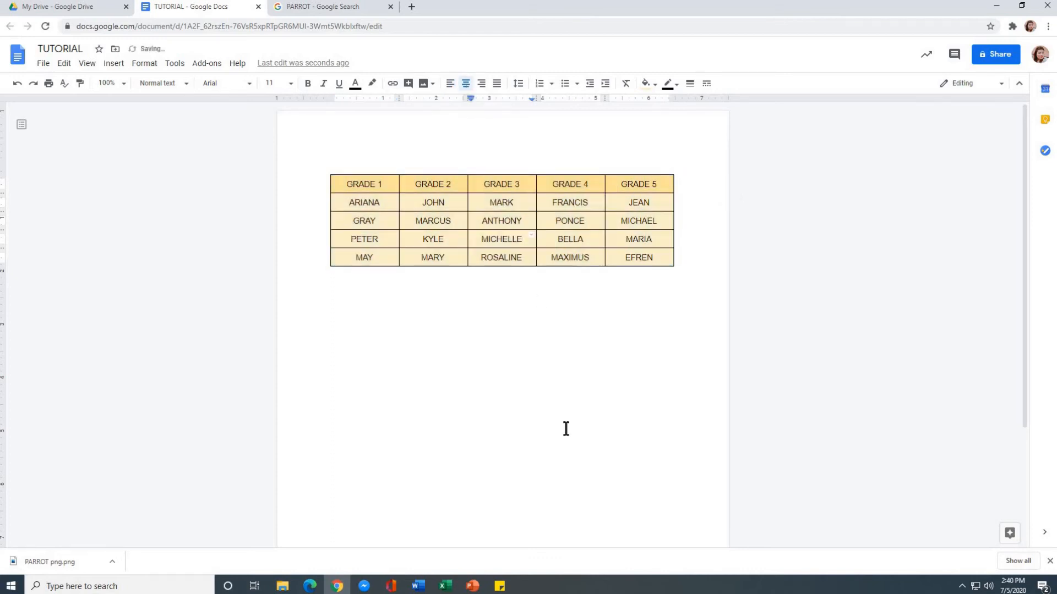
Try right alignment followed by justified alignment on the text of all table cells.
drag(378, 184, 646, 257)
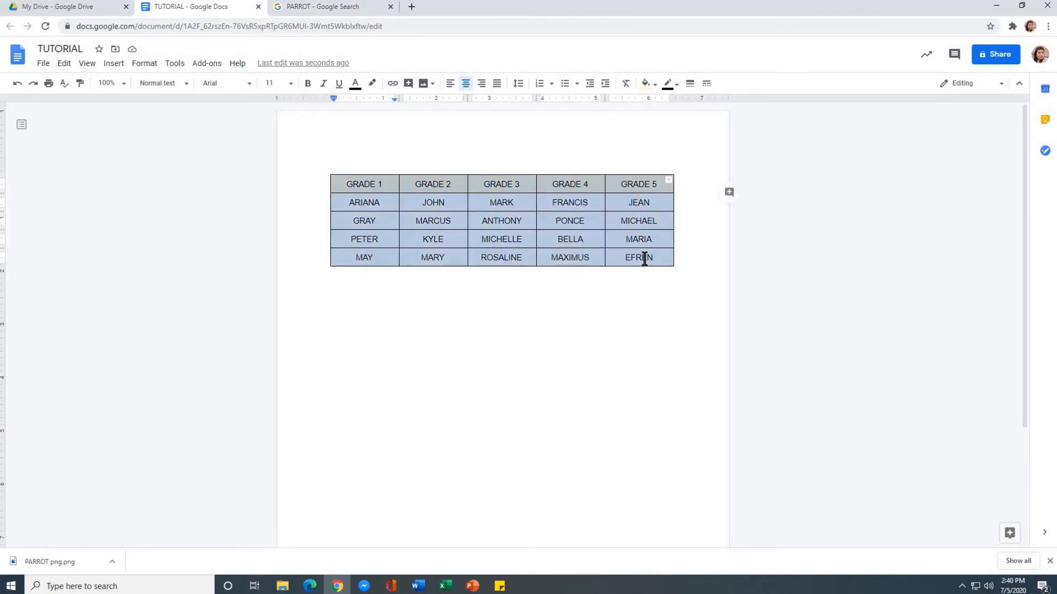
click(482, 83)
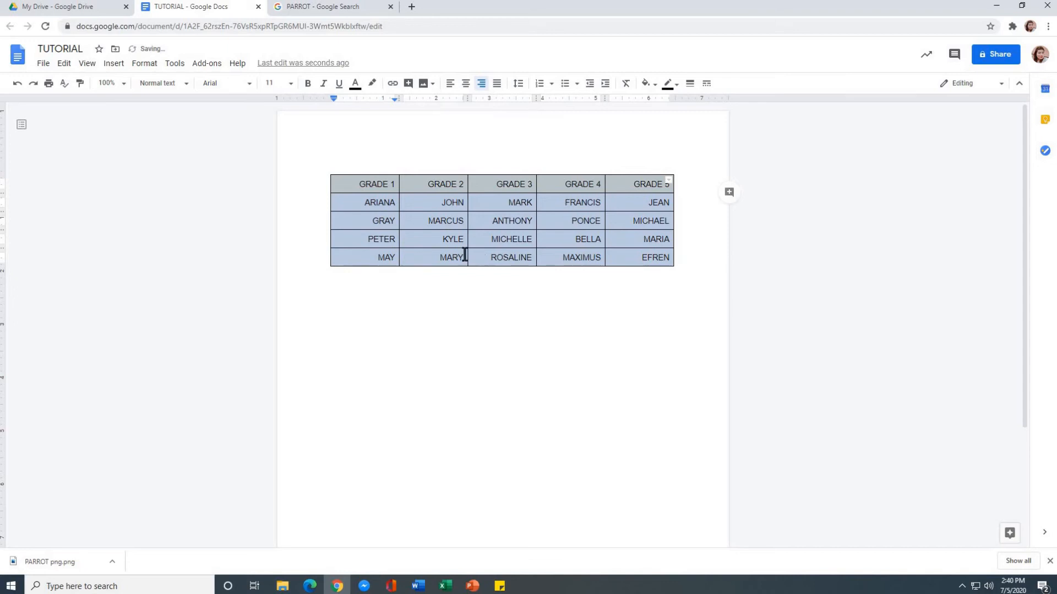
click(536, 312)
drag(365, 182, 525, 184)
drag(697, 203, 672, 259)
click(499, 84)
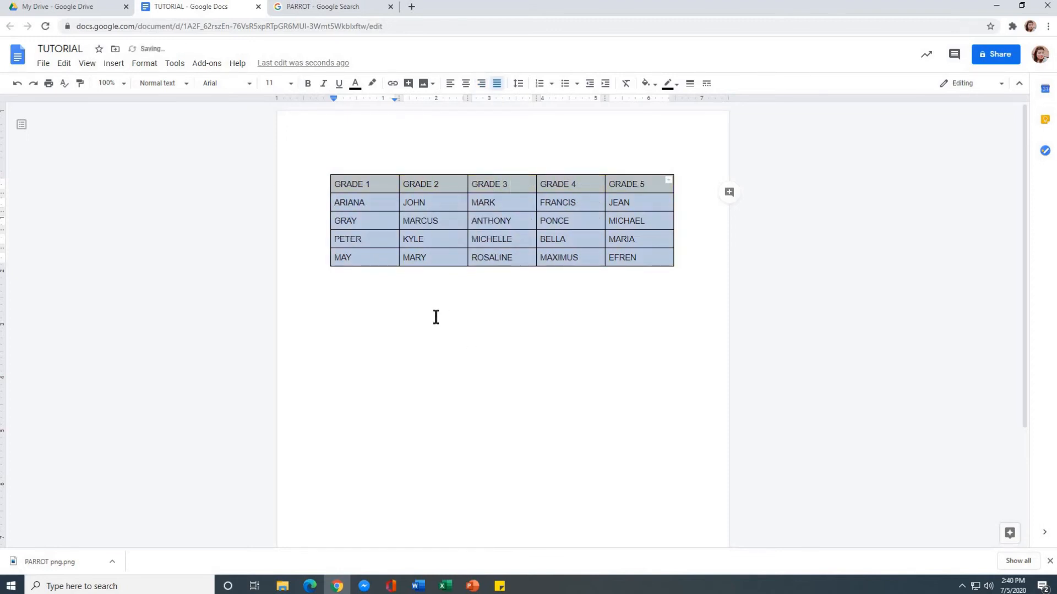
Try left alignment on the text of the whole table and finish with all cells centered.
drag(370, 189, 625, 258)
click(451, 87)
key(ctrl+shift+e)
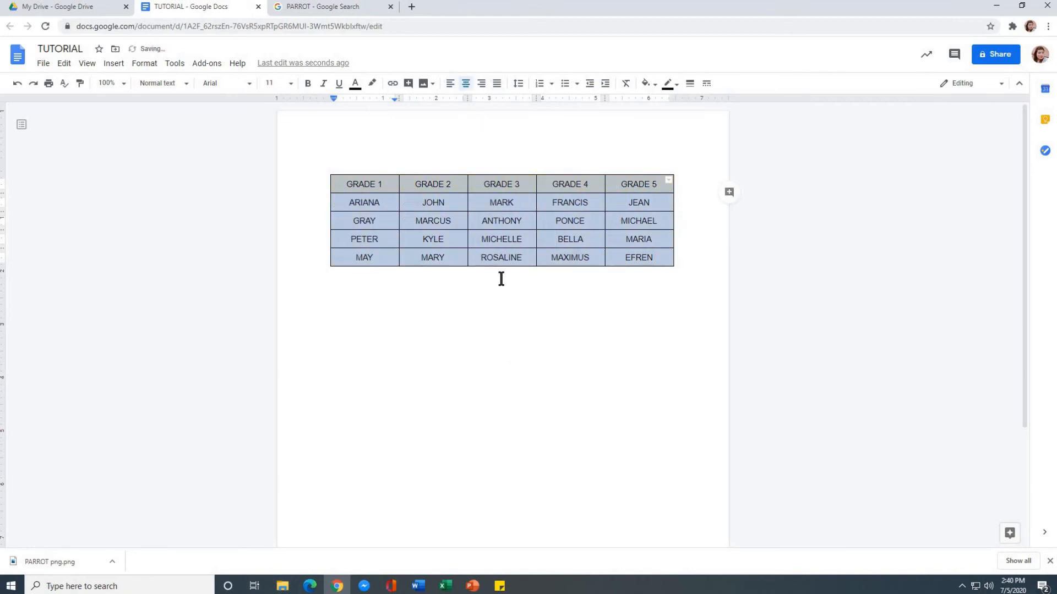
click(500, 278)
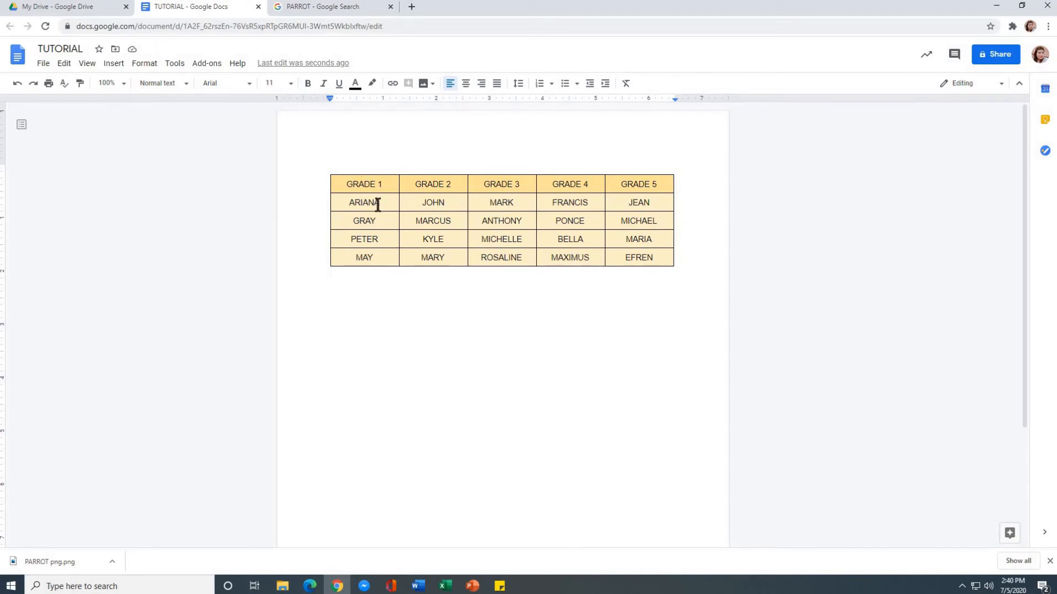
Set the border of all table cells to yellow with a 2.25 pt width in the table properties.
drag(422, 183, 668, 264)
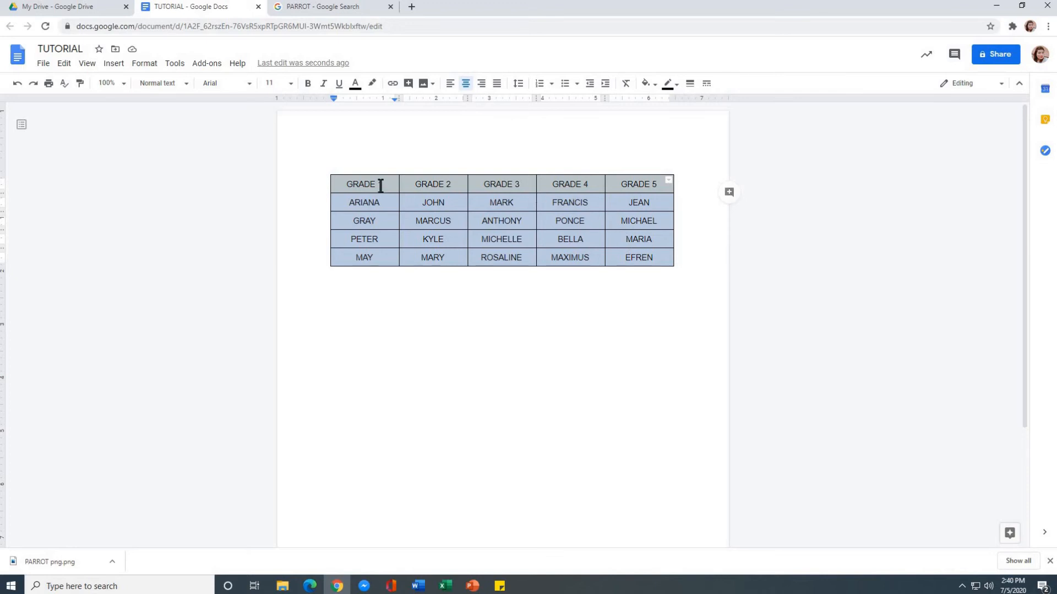
right_click(577, 204)
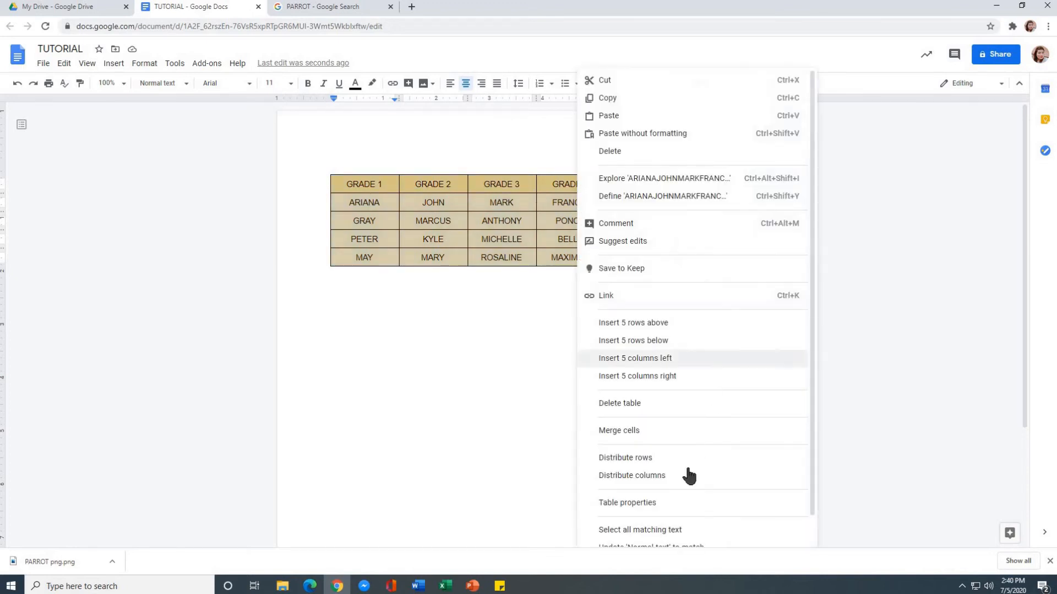
click(684, 502)
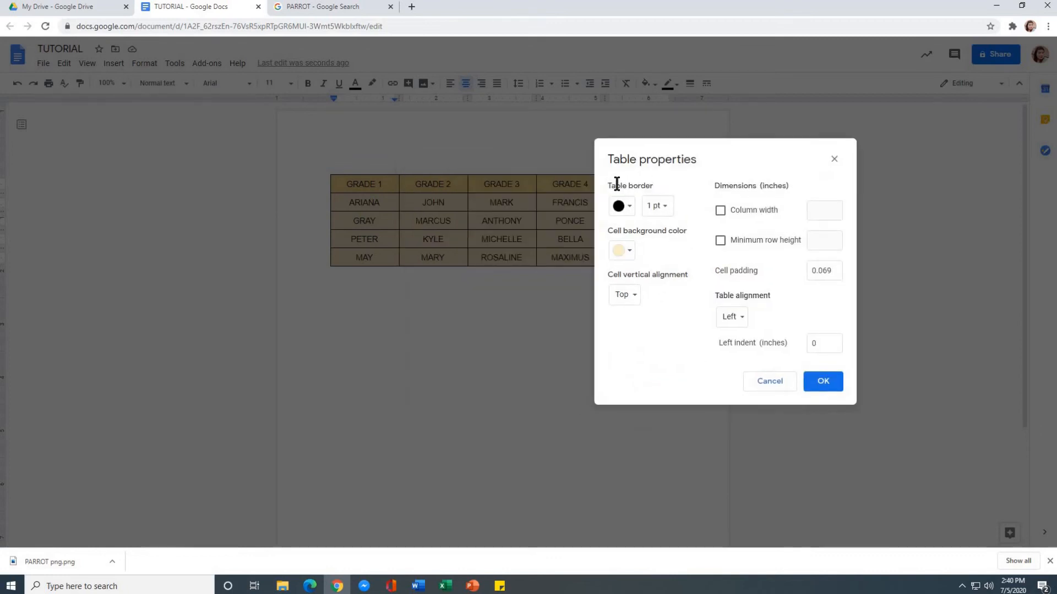
click(630, 207)
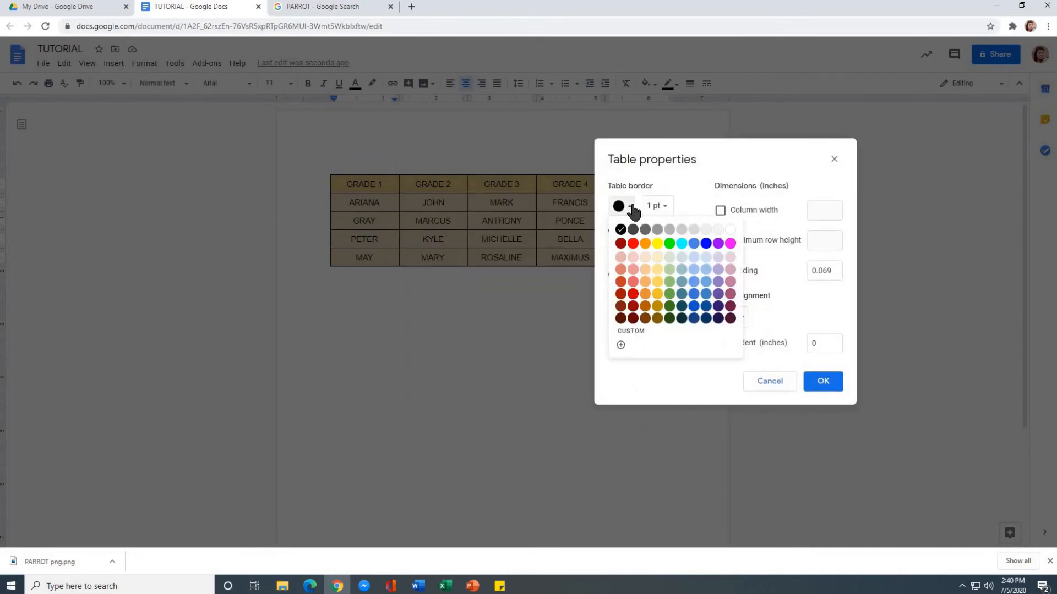
click(657, 244)
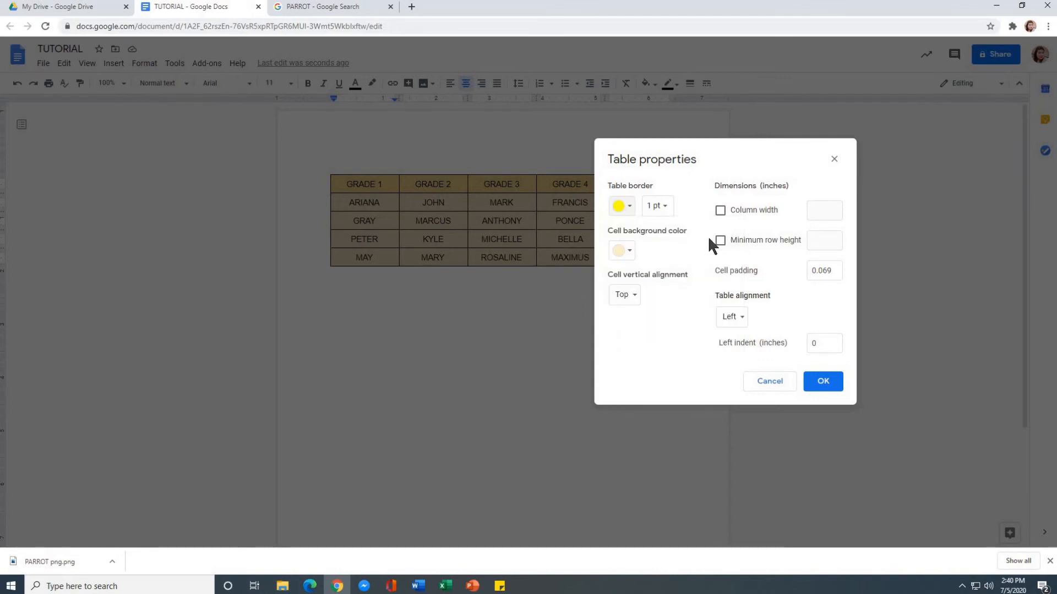
click(653, 206)
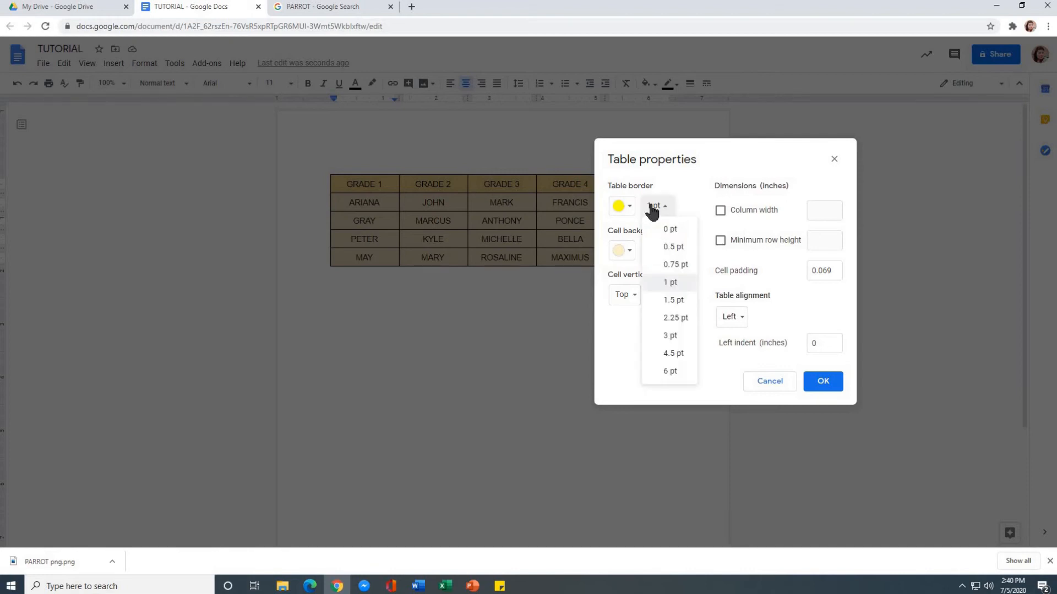
click(675, 318)
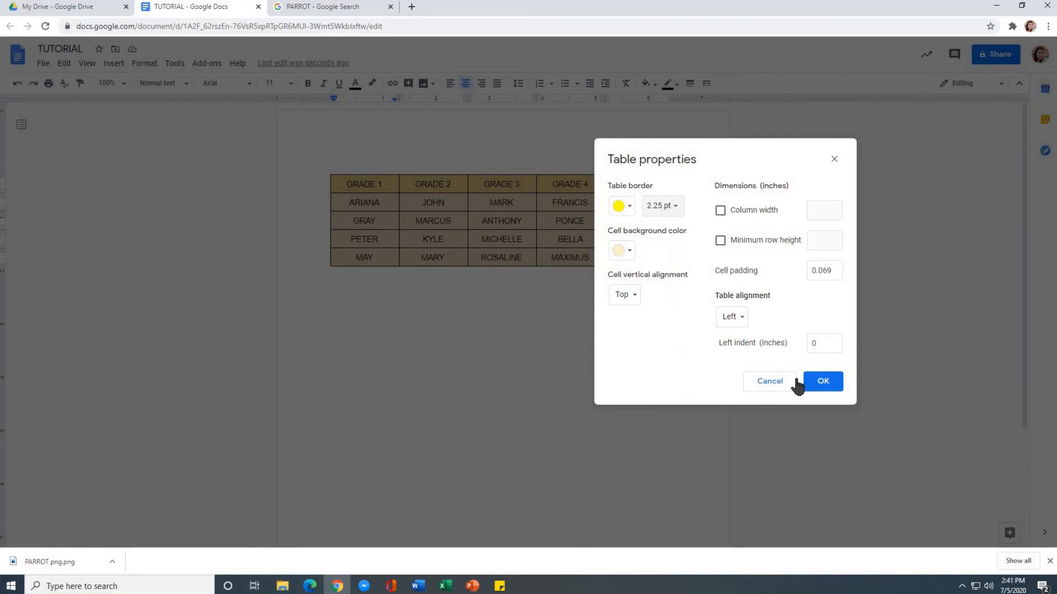
click(833, 387)
click(709, 325)
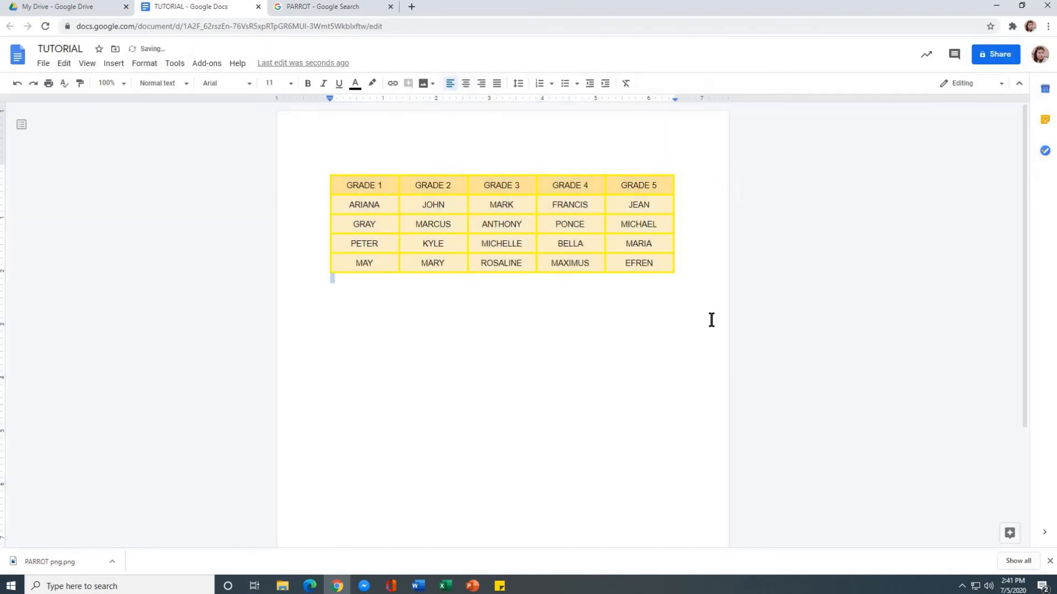
drag(377, 187, 554, 337)
click(555, 312)
drag(365, 189, 632, 262)
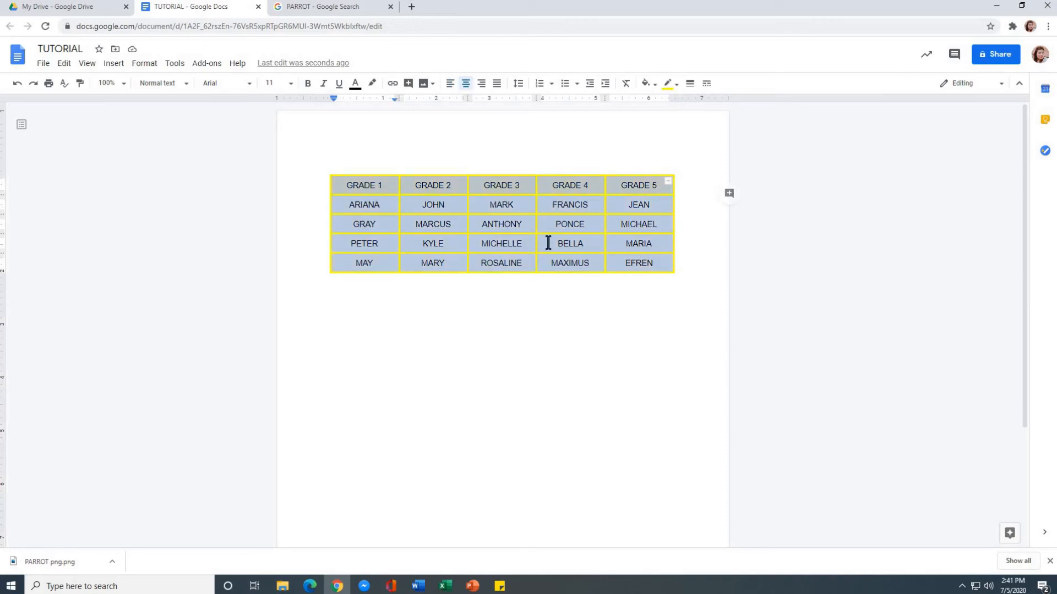
click(385, 191)
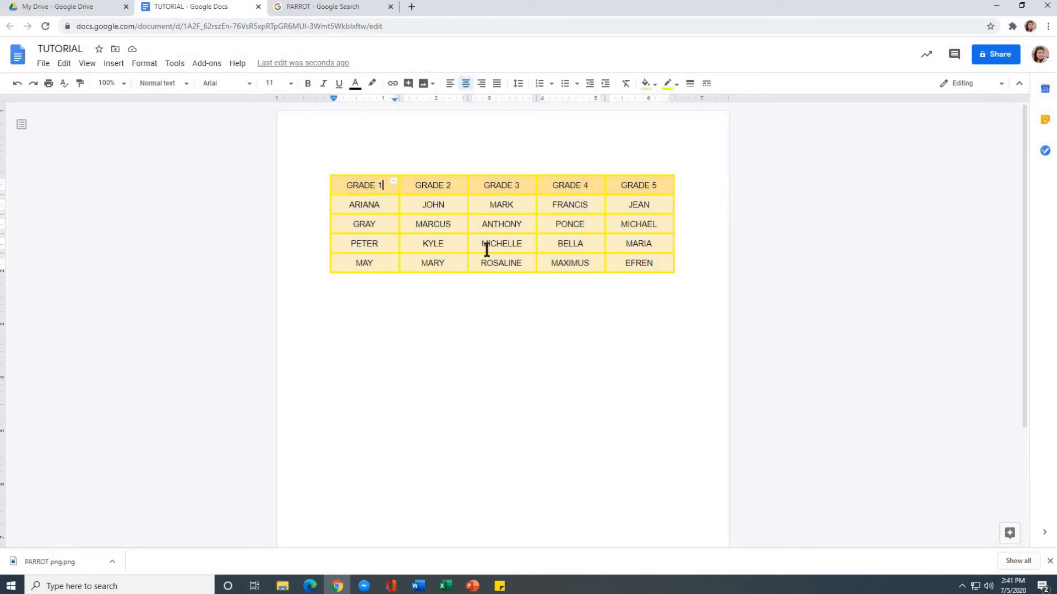
drag(366, 184, 628, 265)
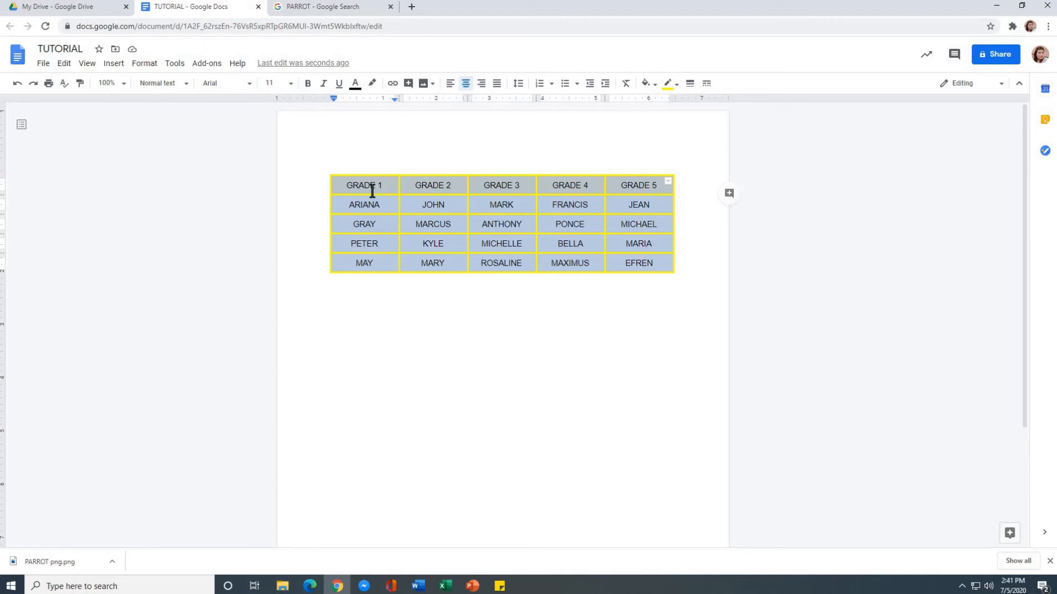
click(637, 243)
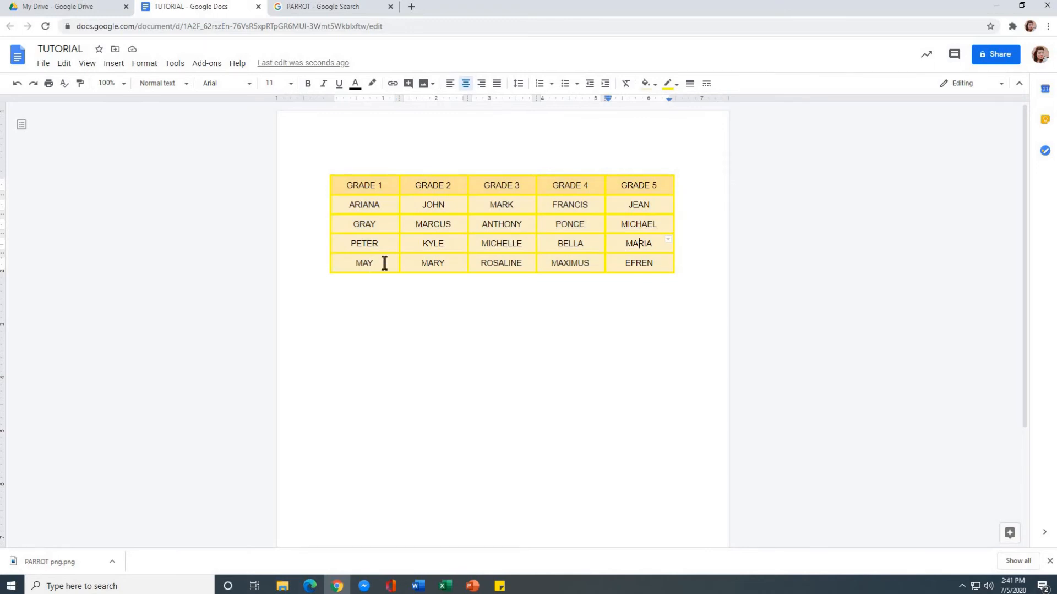
Insert a new row below the last row of names in the table.
drag(385, 262, 618, 262)
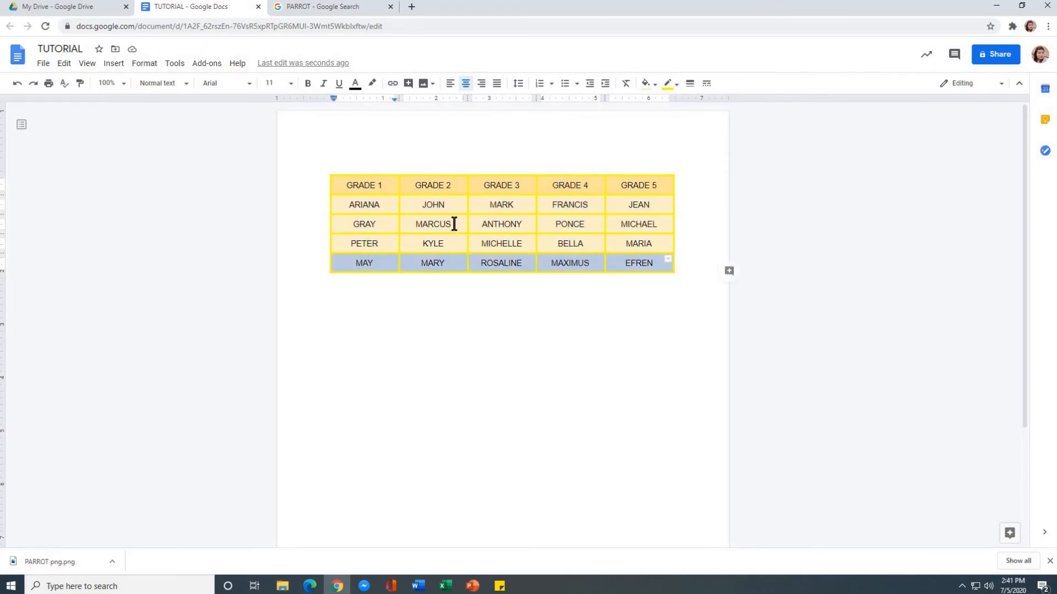
click(534, 323)
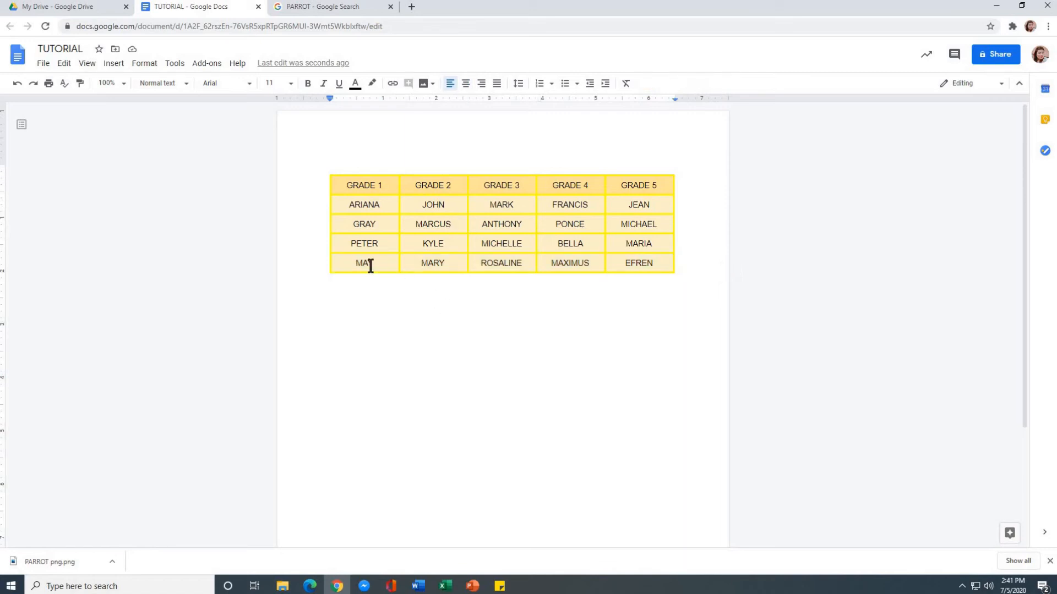
drag(367, 261, 636, 266)
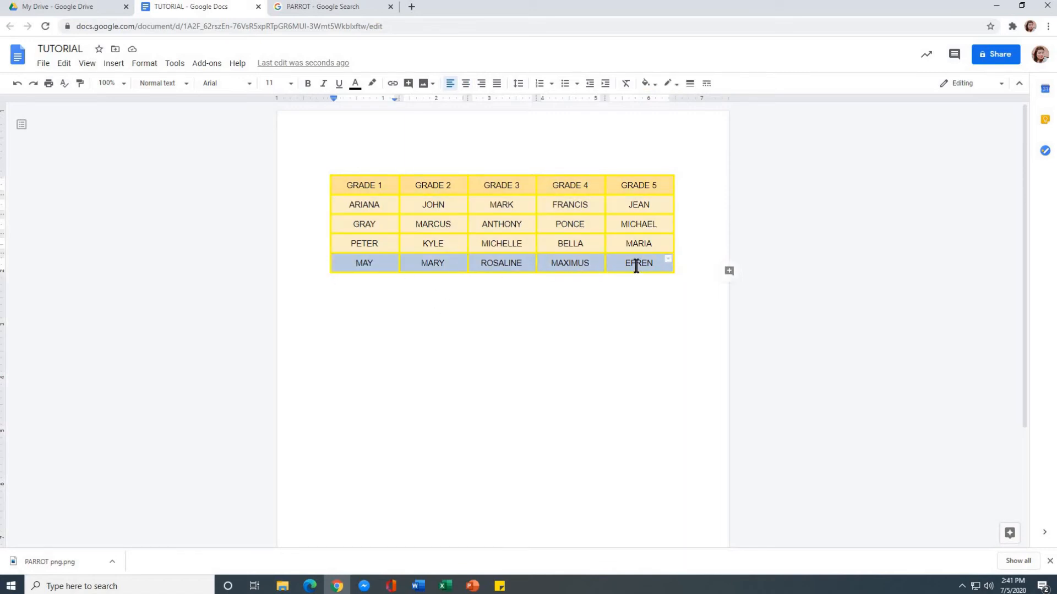
right_click(636, 264)
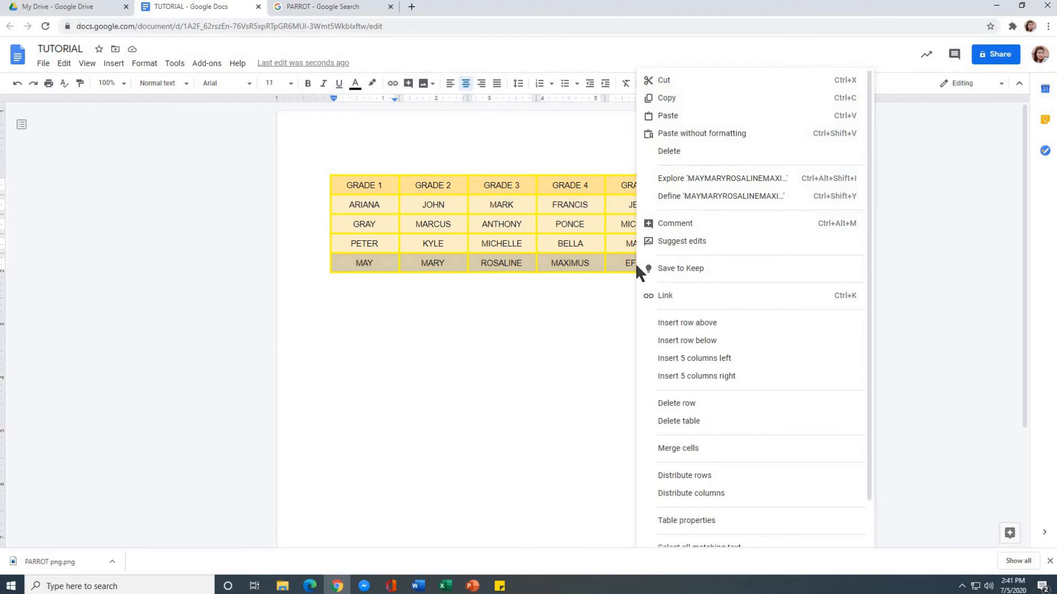
click(691, 341)
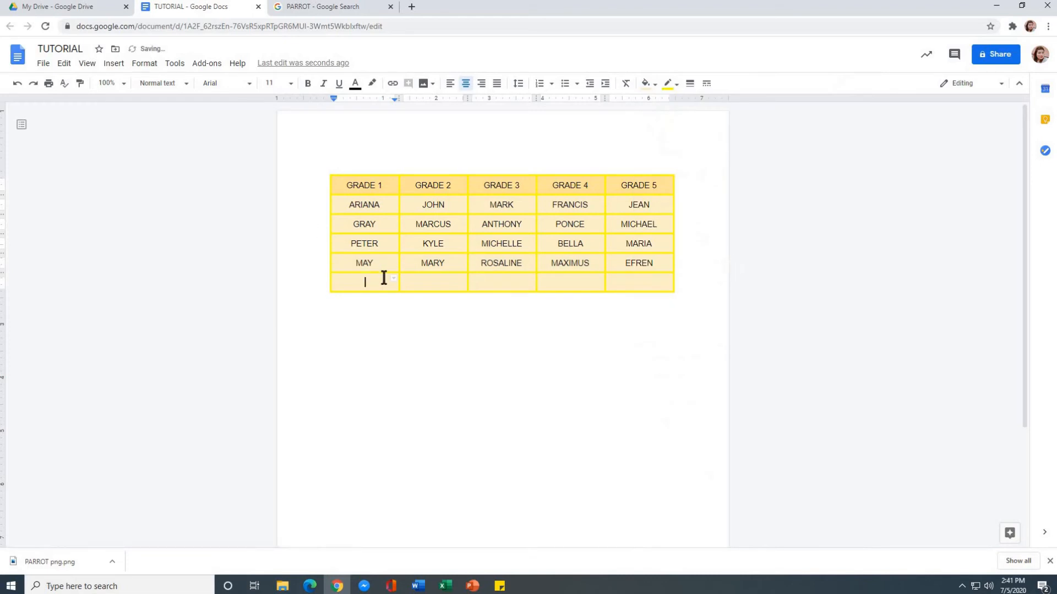
drag(360, 279, 616, 276)
click(564, 325)
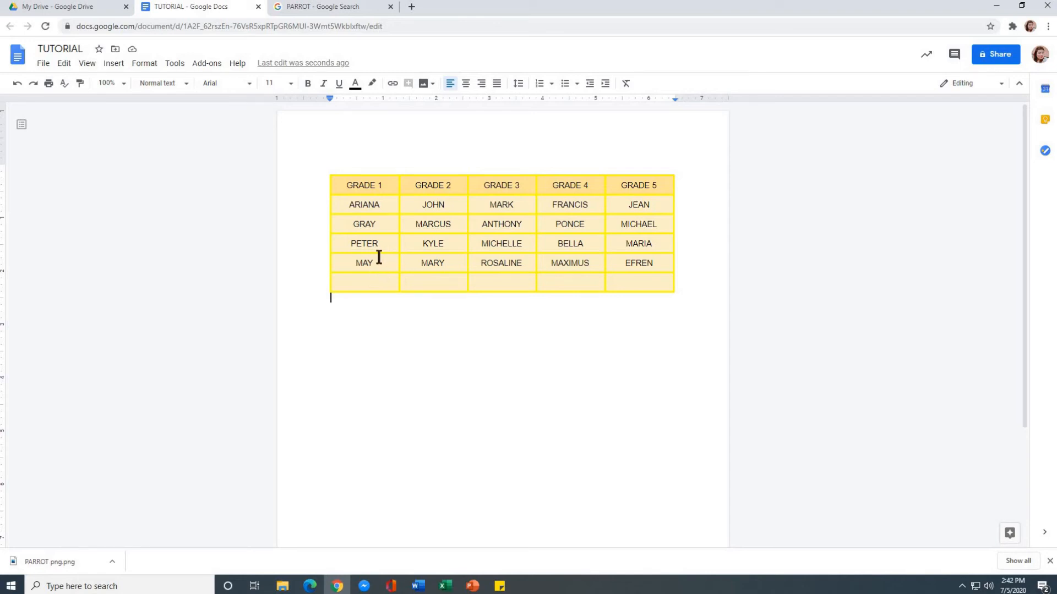
Insert an empty row directly above the last row of student names.
drag(368, 264, 632, 262)
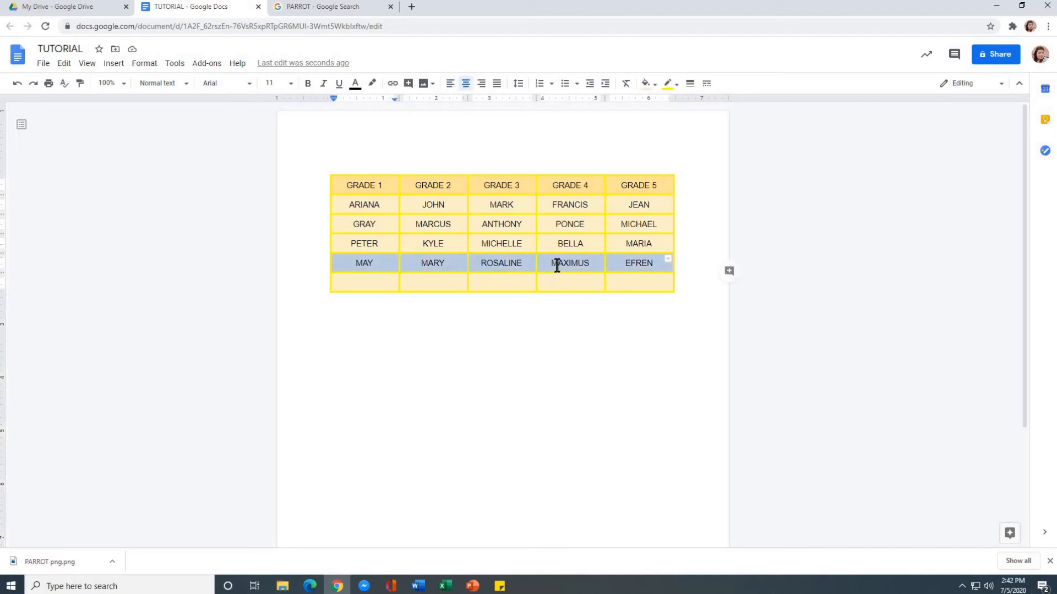
drag(381, 265, 630, 260)
right_click(559, 266)
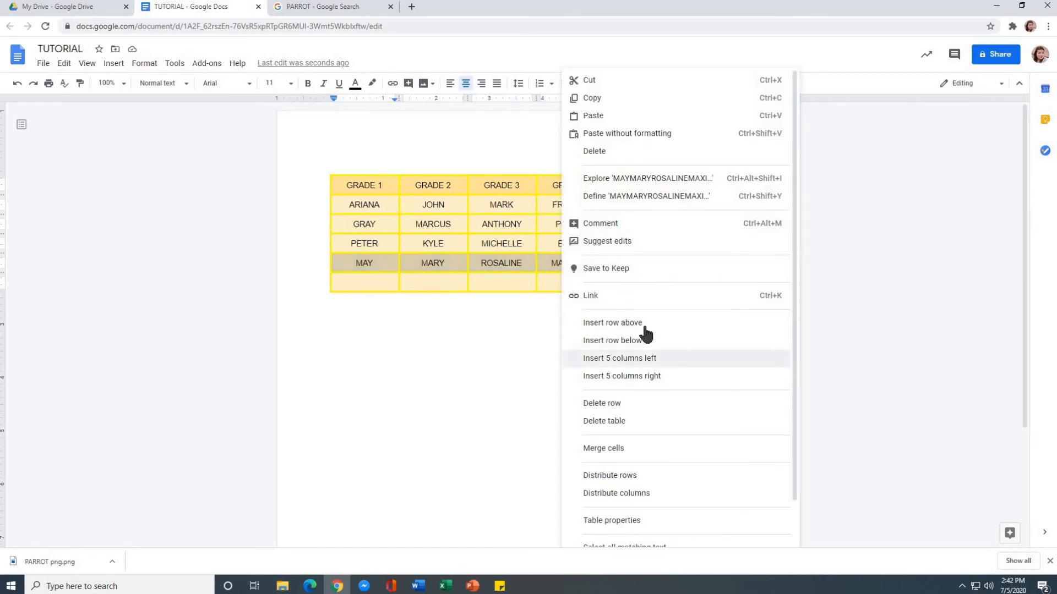
click(707, 323)
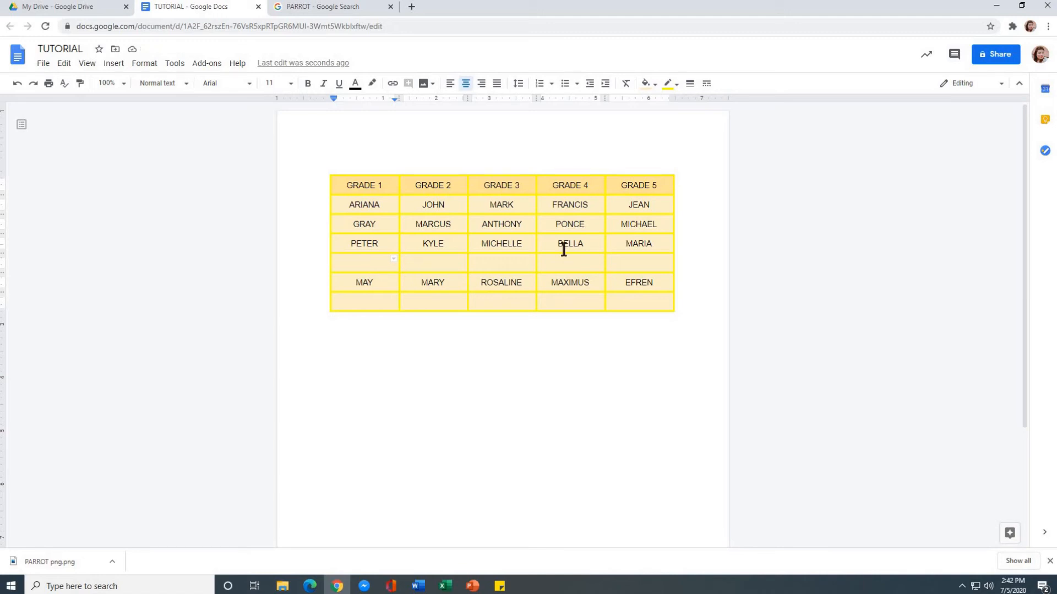
Insert a new column to the right of the whole GRADE 5 column.
click(647, 184)
drag(647, 186, 654, 300)
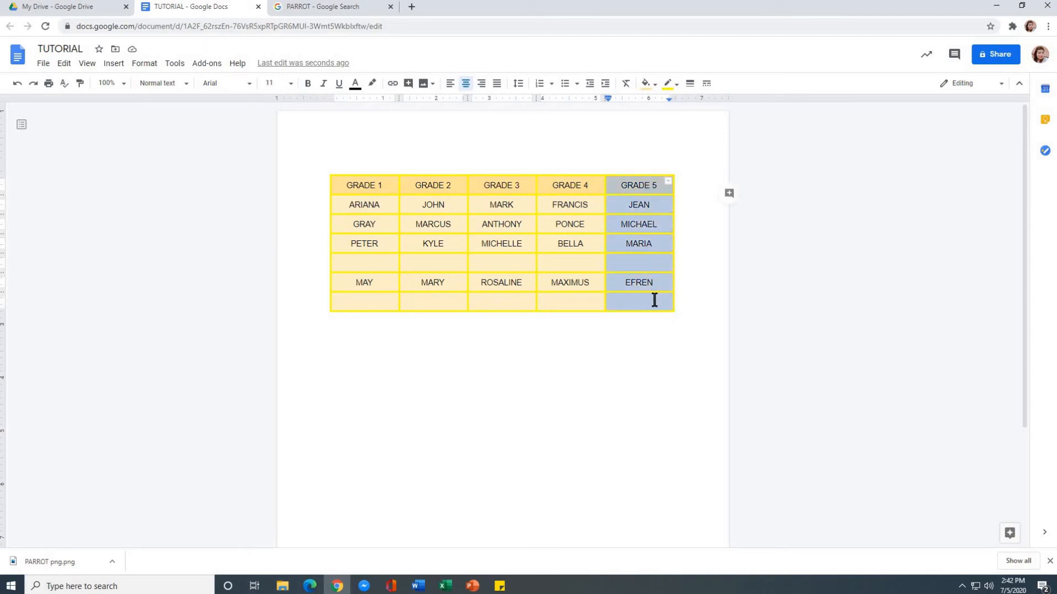
click(644, 189)
drag(642, 185, 655, 300)
right_click(640, 189)
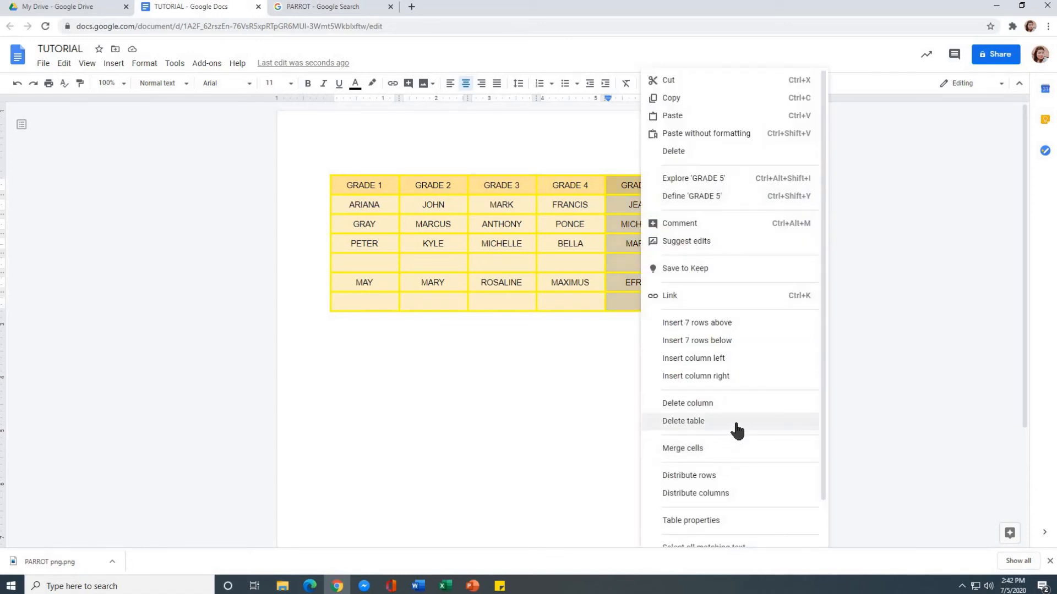
click(754, 377)
Insert another column to the left of the GRADE 5 column, between GRADE 4 and GRADE 5.
click(630, 183)
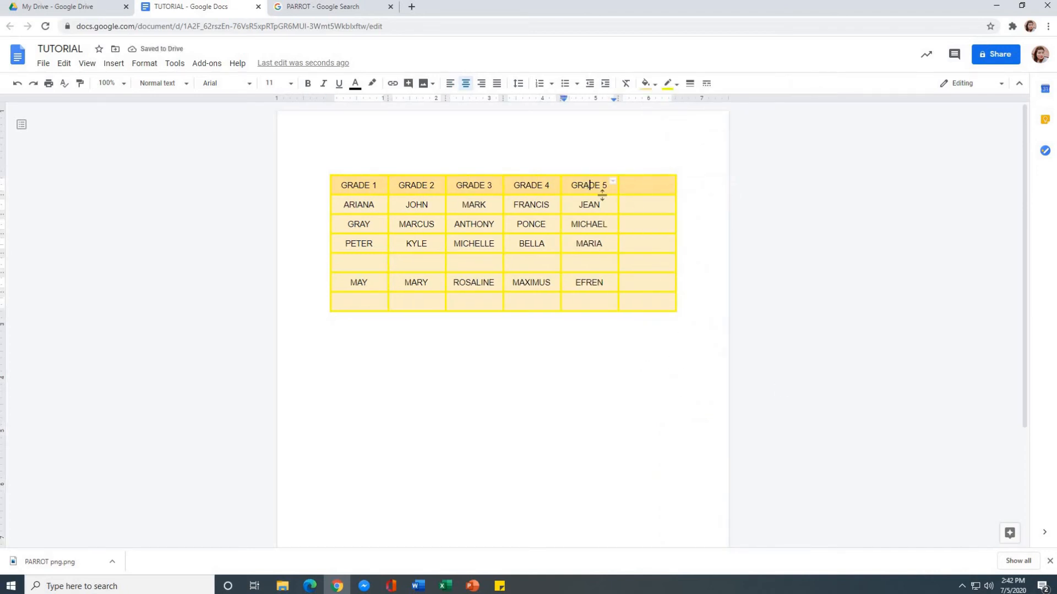
drag(590, 190, 594, 303)
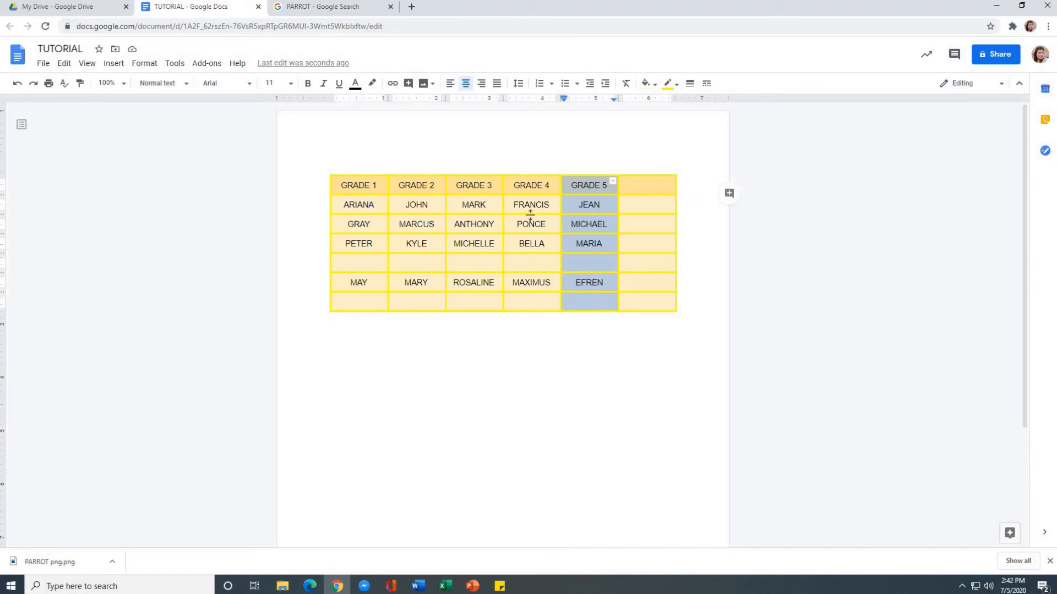
right_click(587, 185)
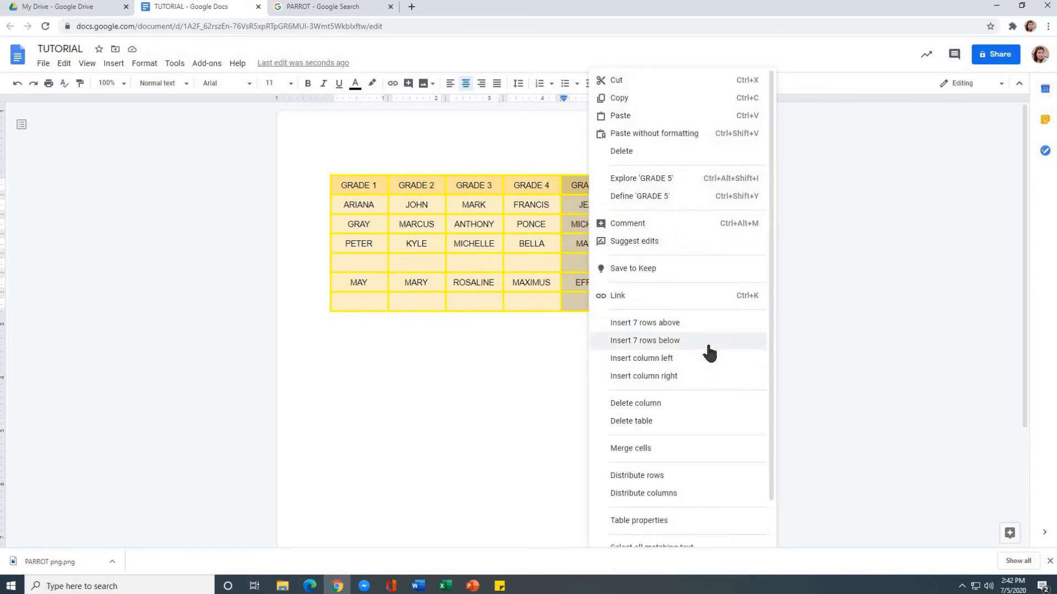
click(641, 359)
click(659, 379)
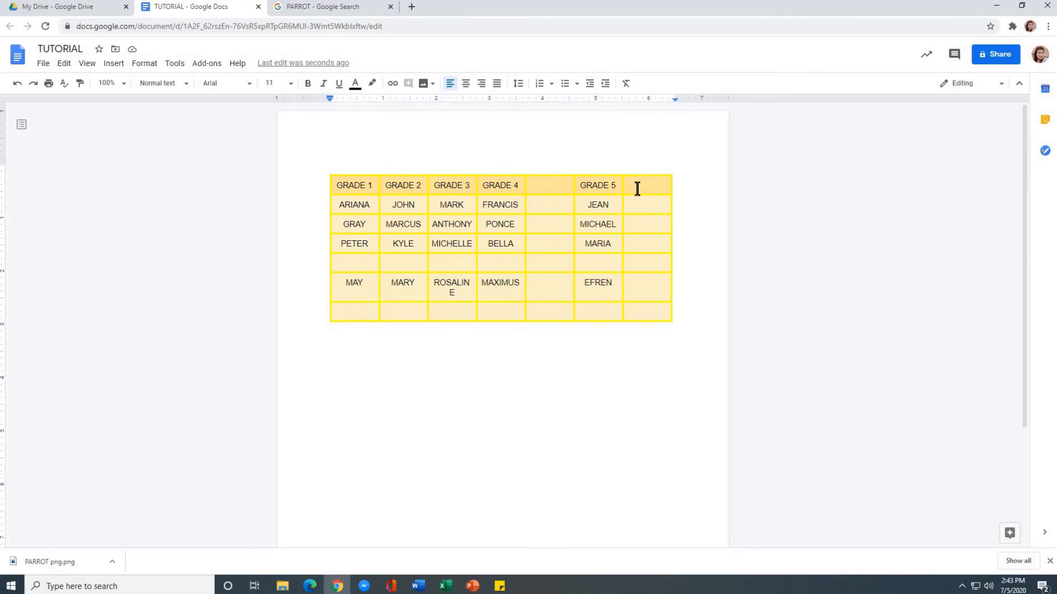
Delete the empty column to the right of GRADE 5.
drag(637, 188, 651, 310)
key(ctrl+shift+e)
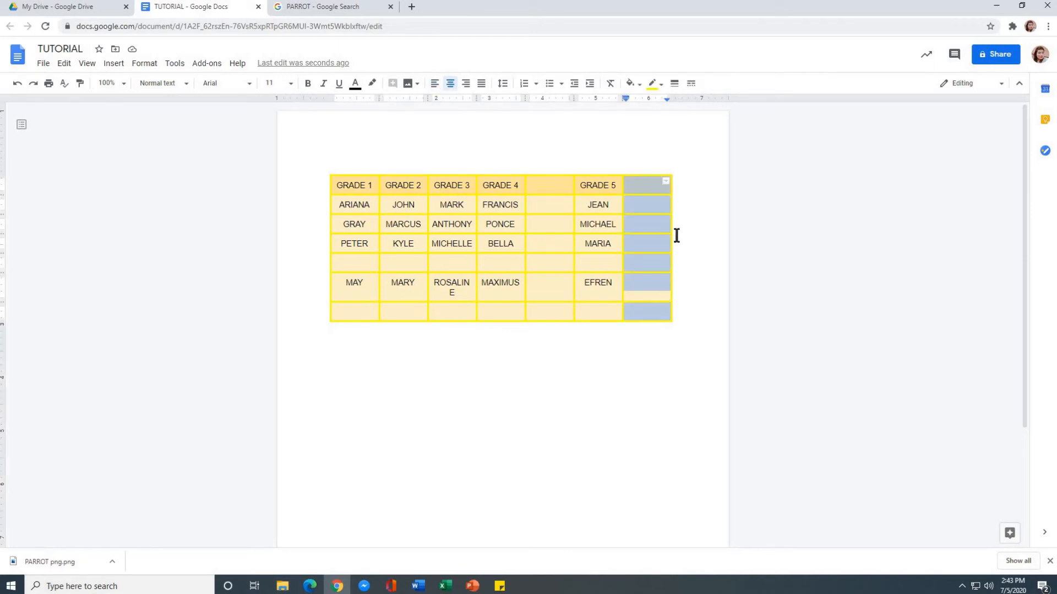
right_click(639, 180)
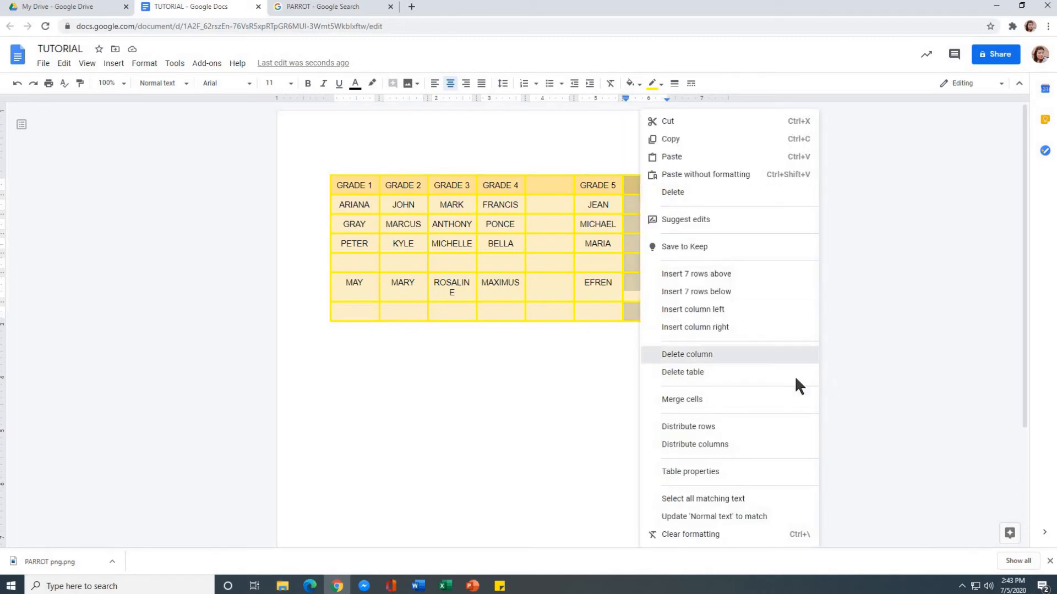
click(768, 355)
Delete the empty bottom row of the table, keeping the rest of the table.
drag(350, 298, 637, 298)
key(ctrl+shift+e)
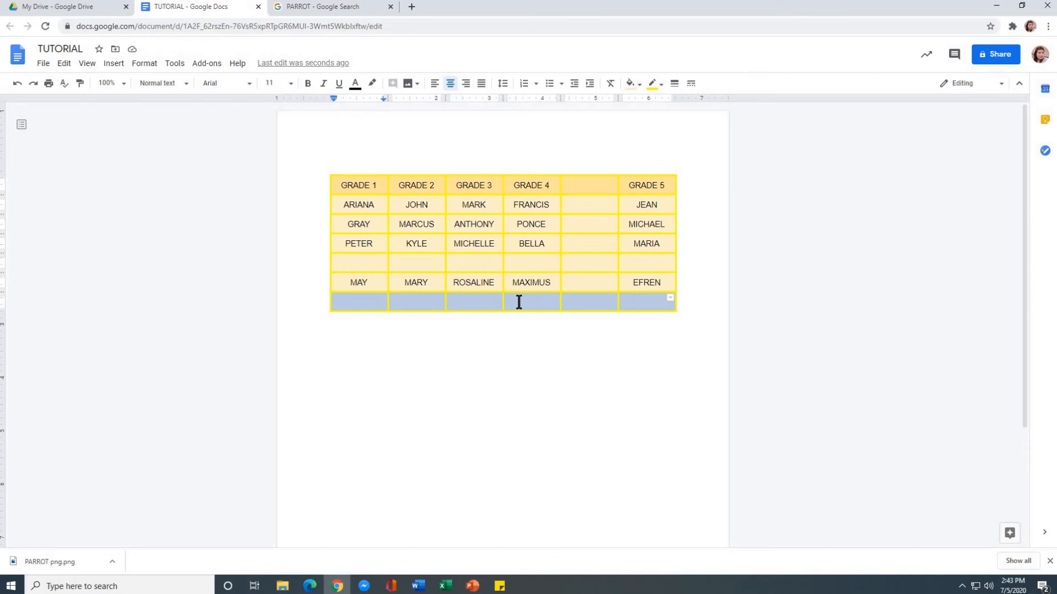
right_click(518, 302)
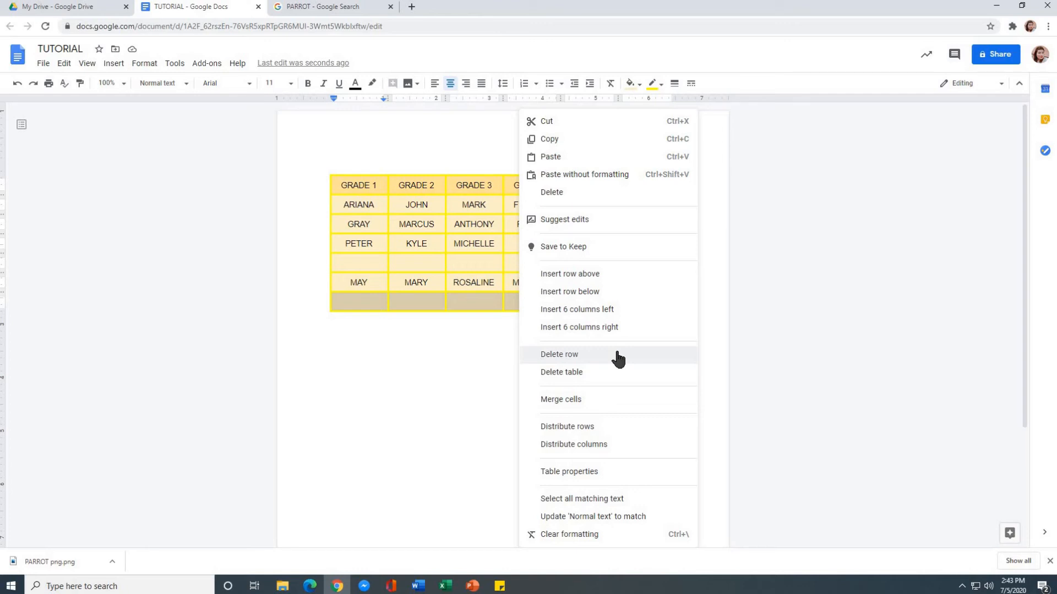
click(610, 370)
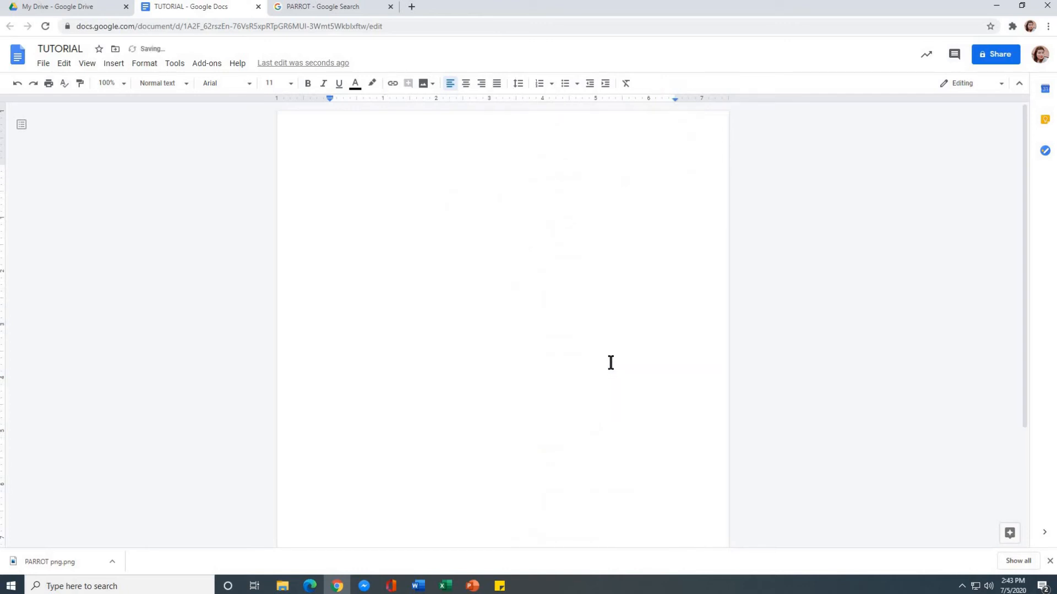
key(ctrl+z)
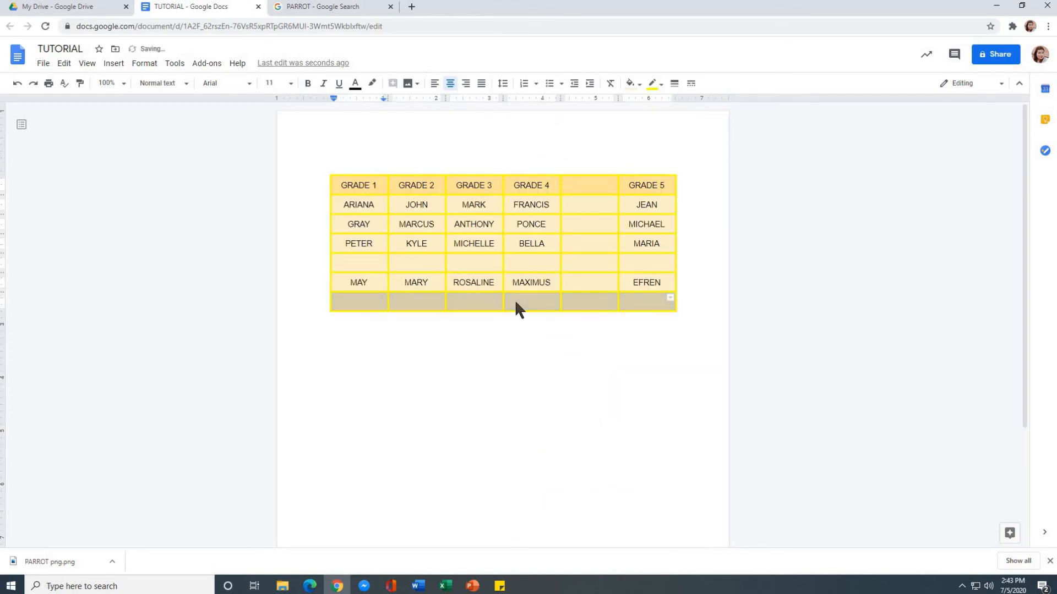
right_click(516, 302)
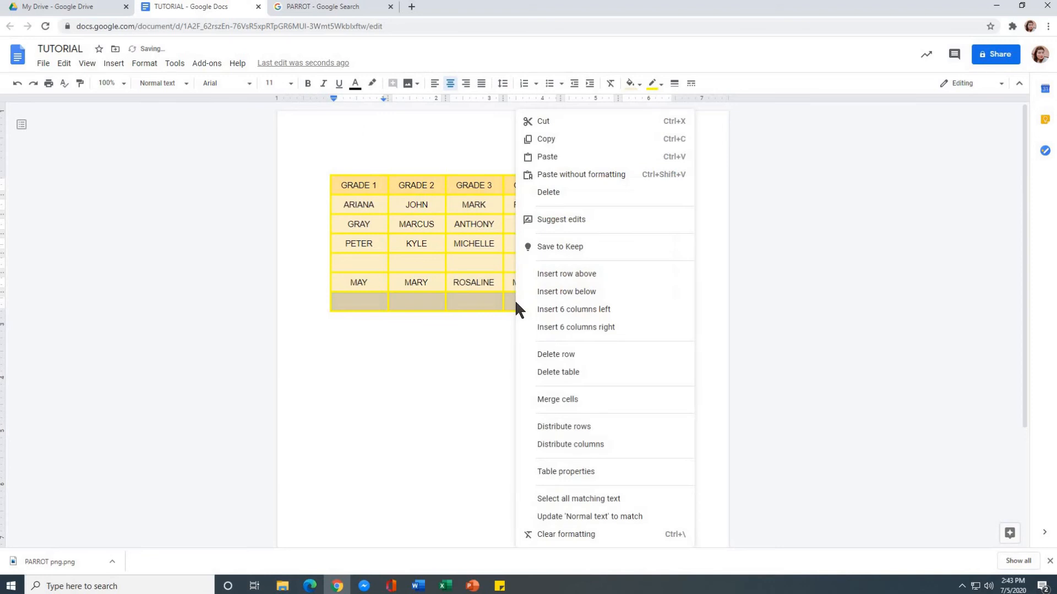
click(567, 355)
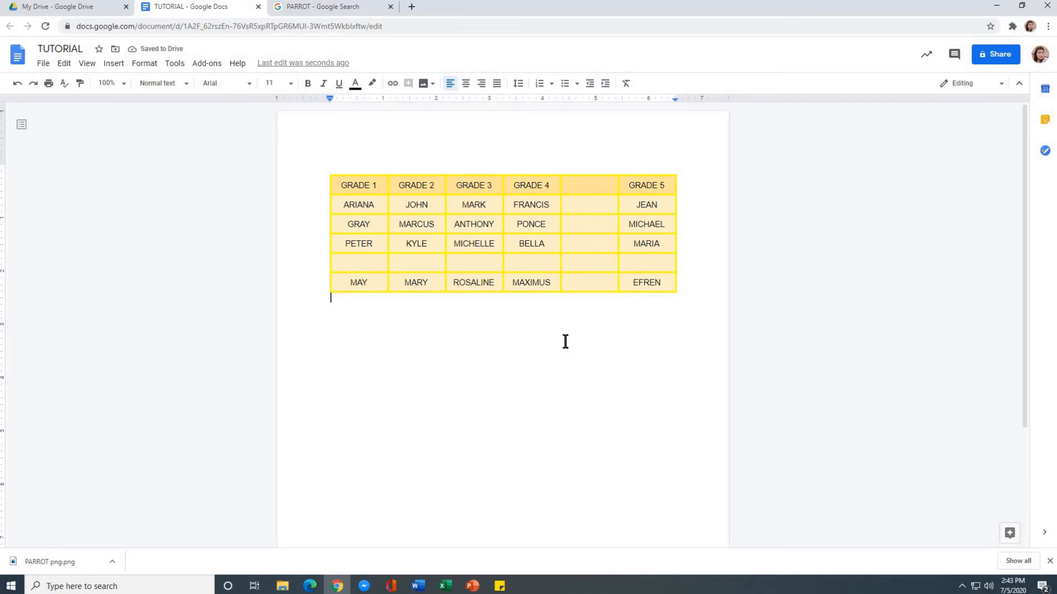
click(451, 267)
drag(361, 259, 609, 269)
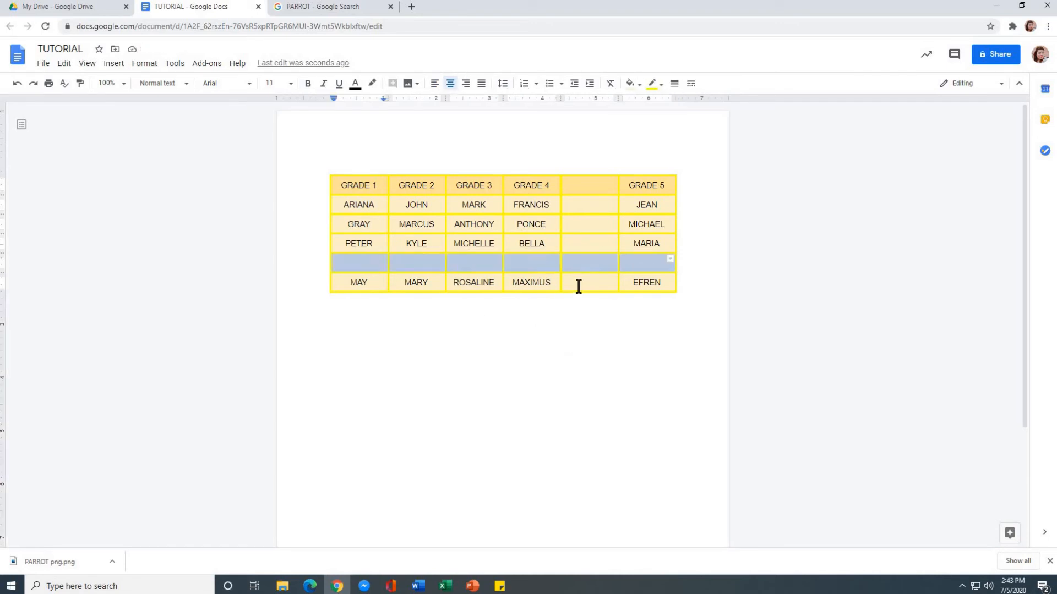
click(477, 225)
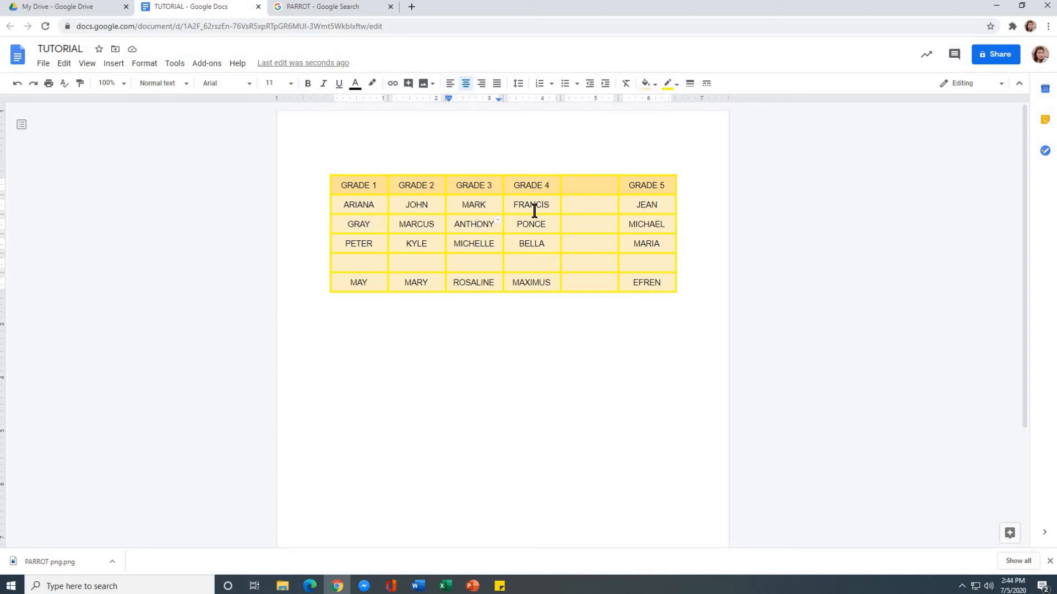
Delete the empty column between GRADE 4 and GRADE 5 from the table.
click(581, 188)
drag(585, 182, 600, 283)
right_click(582, 266)
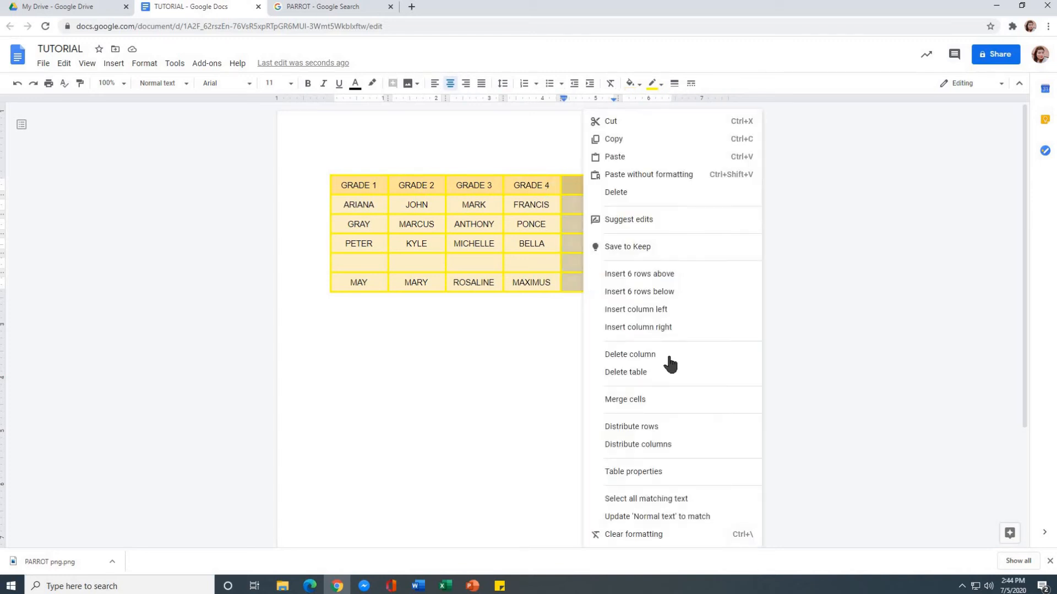
click(660, 359)
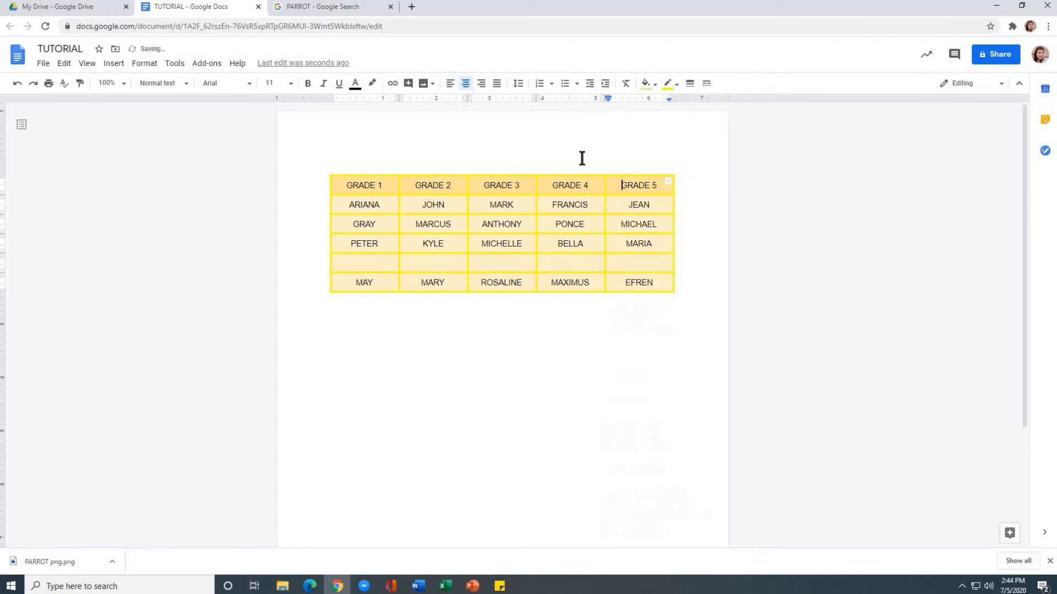
Insert two empty columns, one after the other, to the right of the GRADE 5 column.
drag(627, 189, 630, 283)
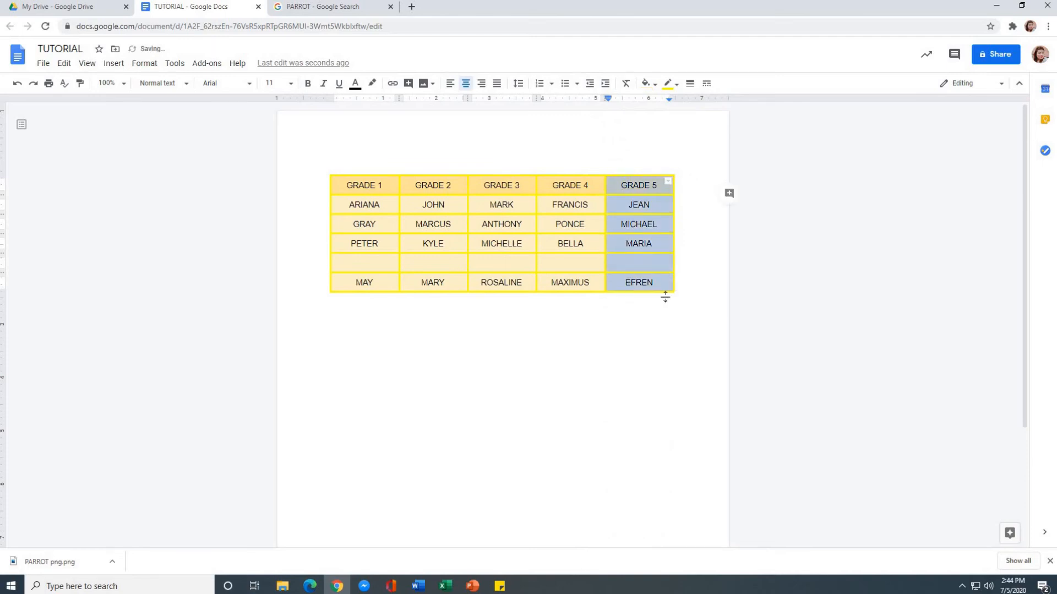
right_click(647, 284)
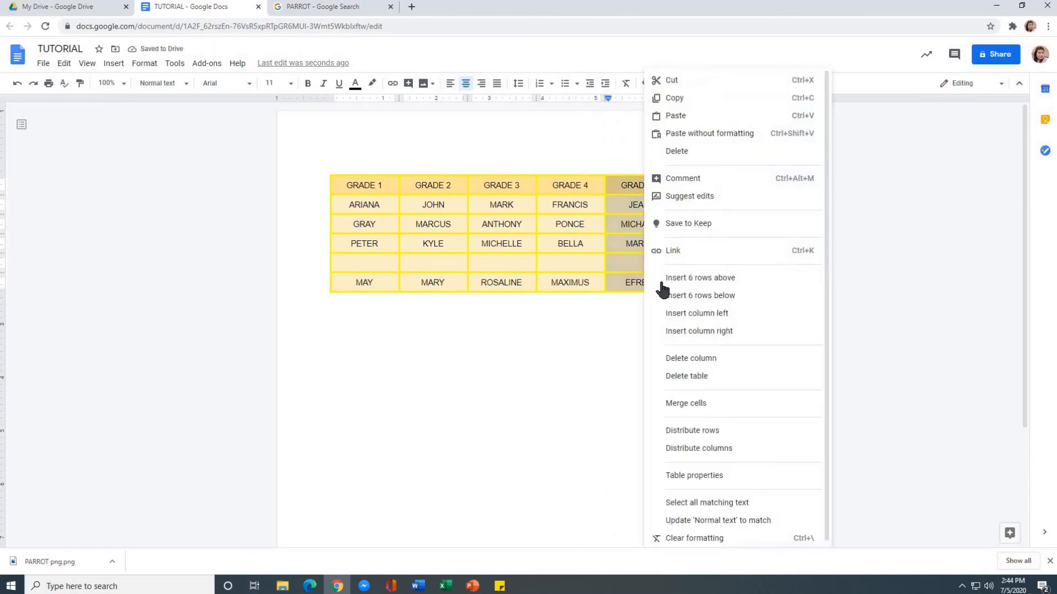
click(731, 332)
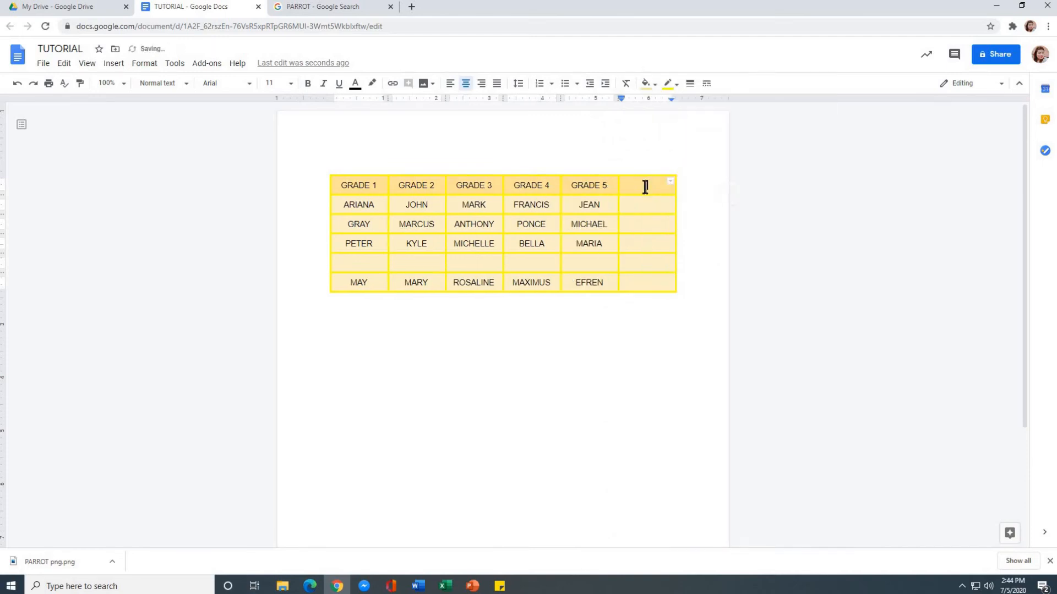
drag(642, 183, 648, 279)
right_click(648, 278)
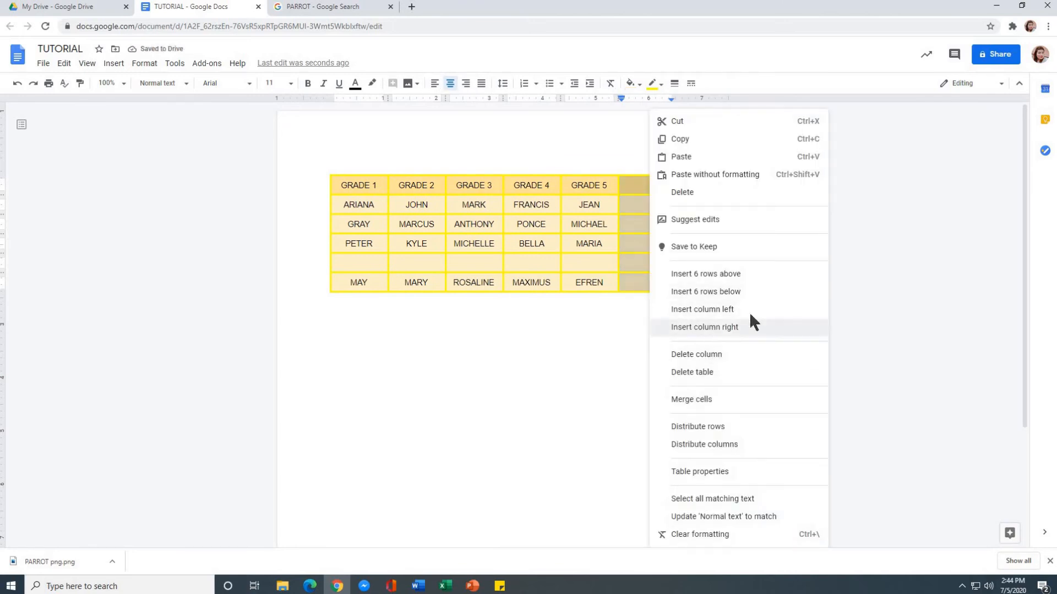
click(750, 327)
Merge the two empty header-row cells to the right of GRADE 5 into one cell.
click(650, 259)
click(593, 259)
drag(612, 189, 647, 191)
click(635, 267)
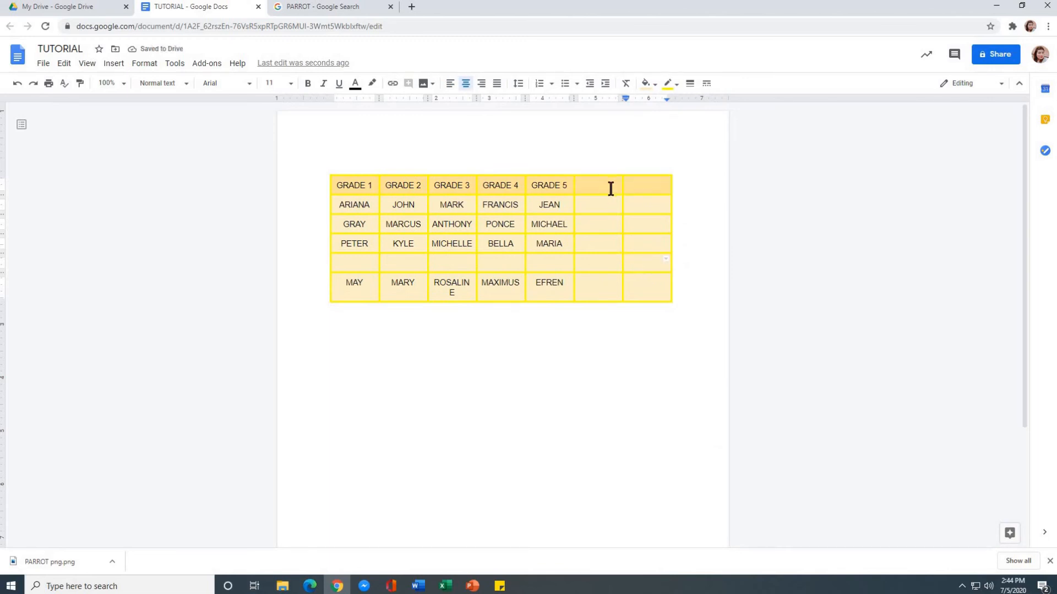
drag(642, 182, 618, 183)
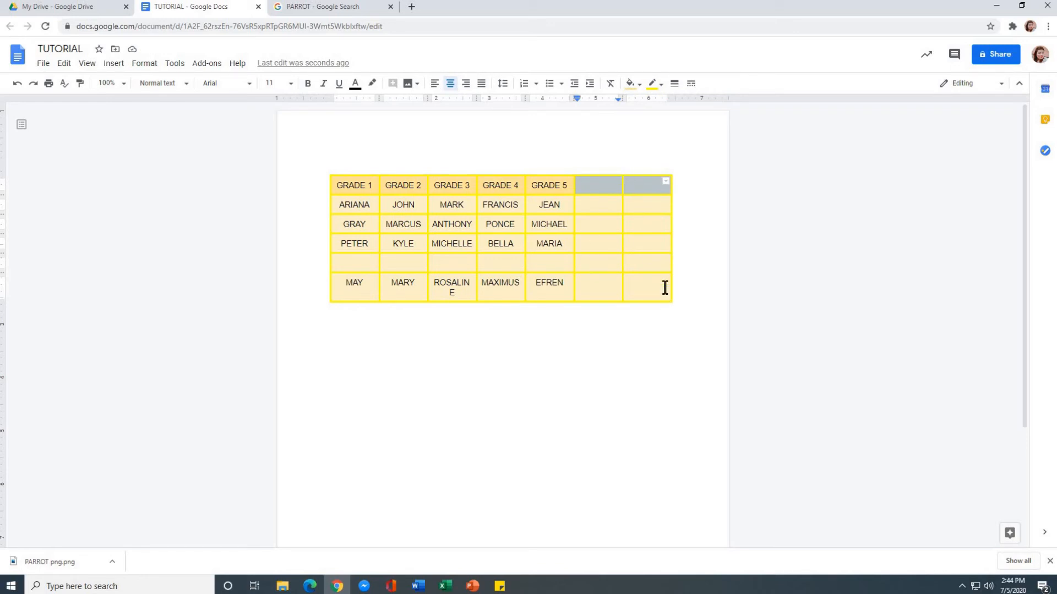
click(600, 182)
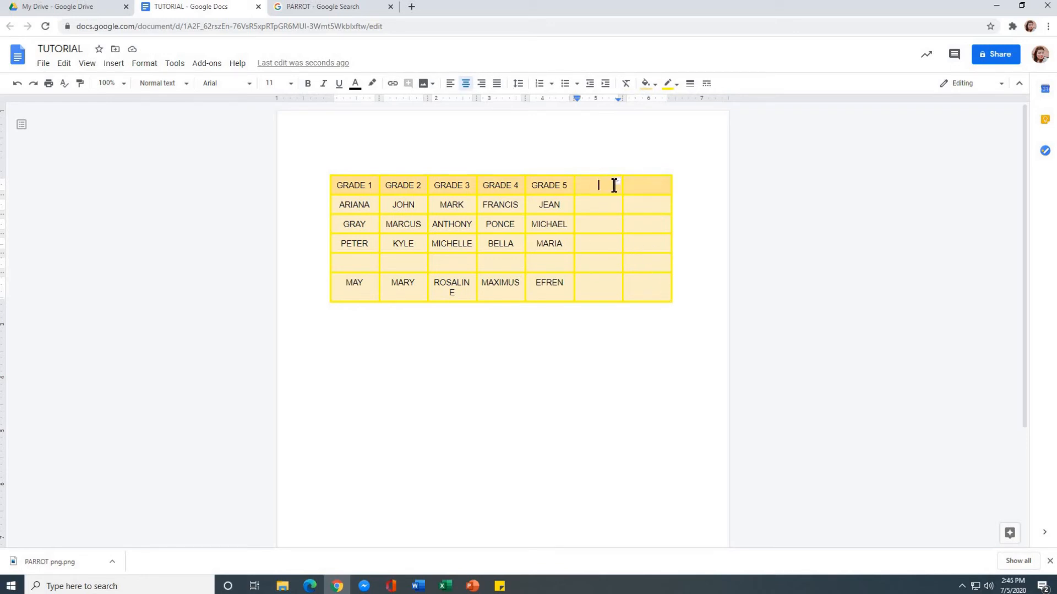
drag(615, 186, 628, 183)
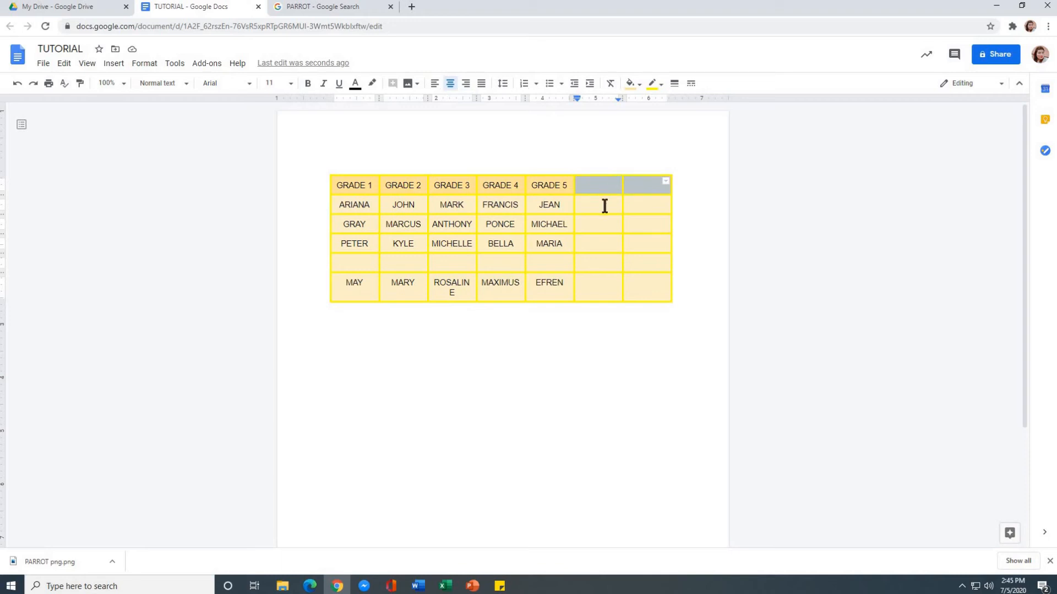
click(616, 204)
click(599, 183)
drag(630, 185, 620, 183)
click(596, 186)
drag(592, 184, 652, 193)
click(601, 187)
drag(605, 188, 649, 187)
right_click(600, 184)
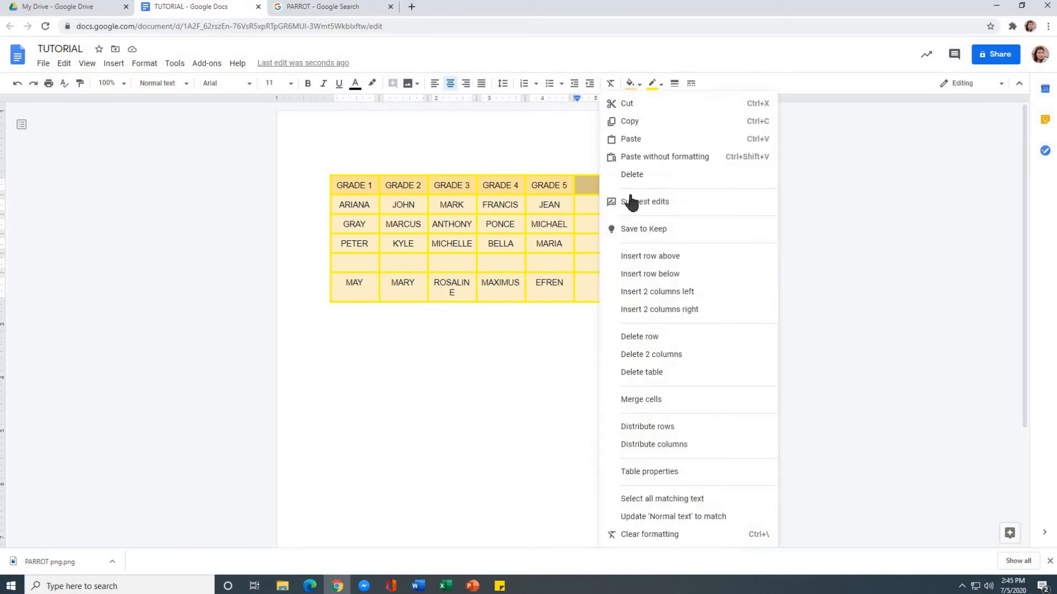
click(683, 410)
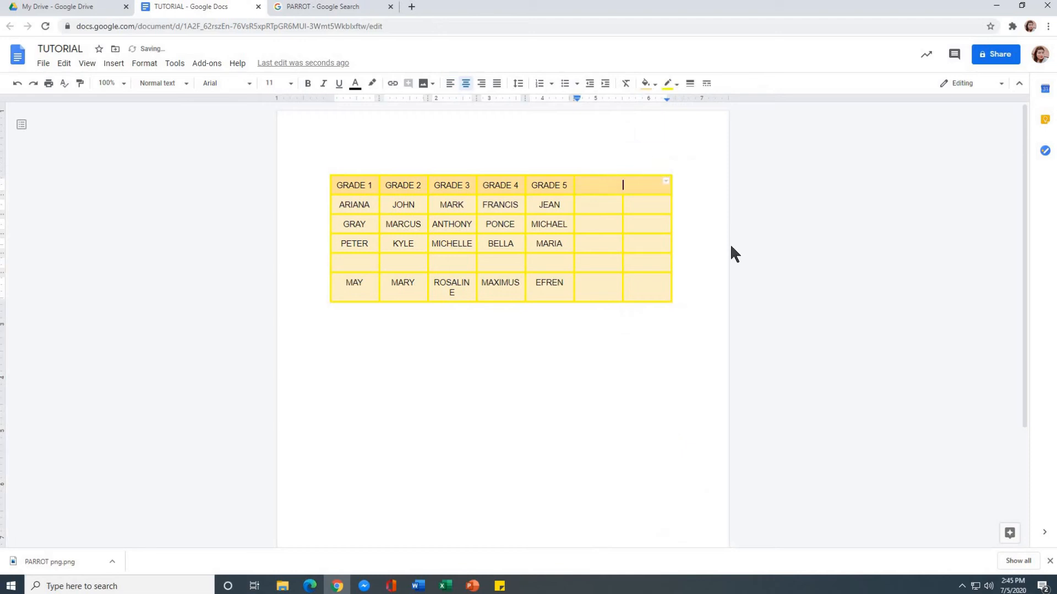
drag(600, 205, 607, 268)
click(643, 204)
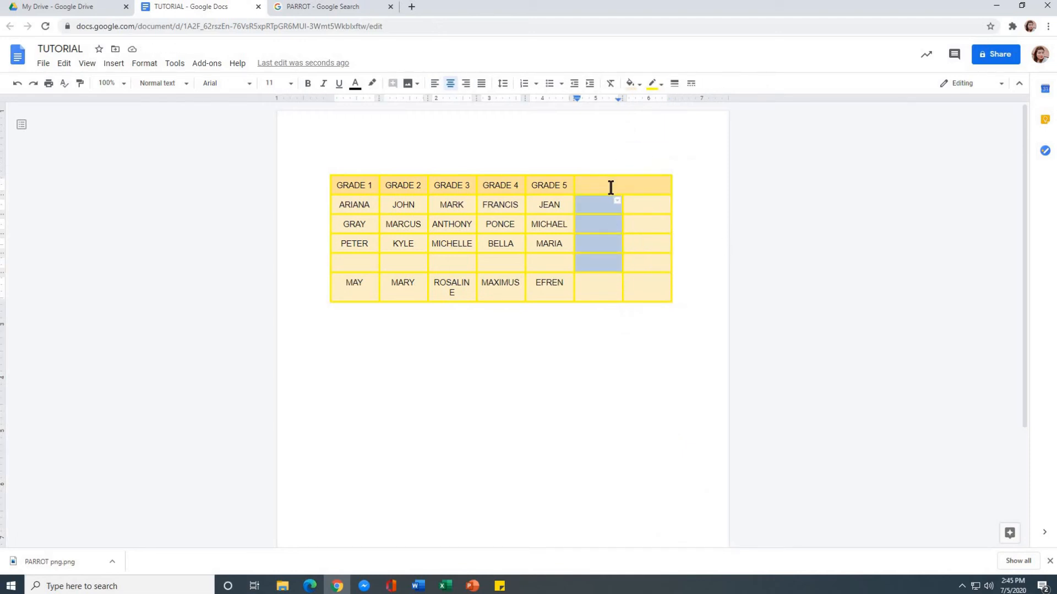
click(610, 188)
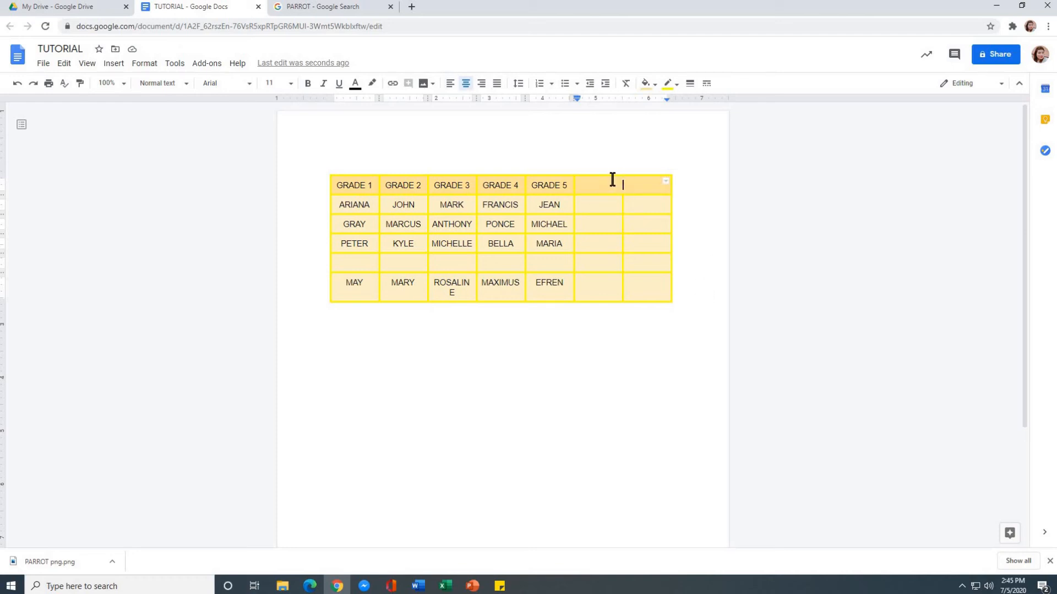
click(660, 364)
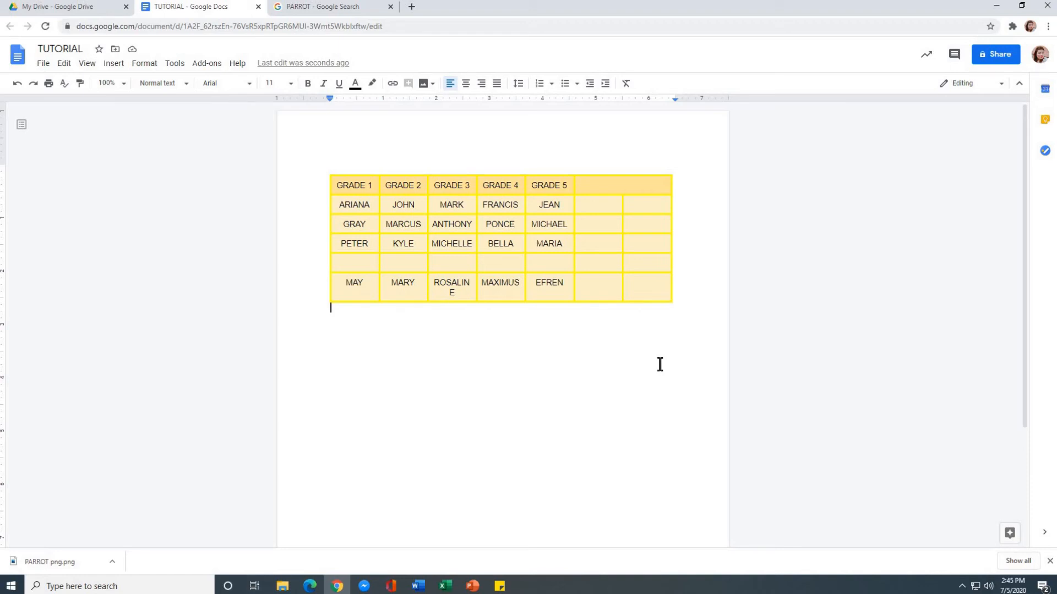
Delete the entire grades table from the document.
drag(341, 184, 660, 300)
right_click(497, 239)
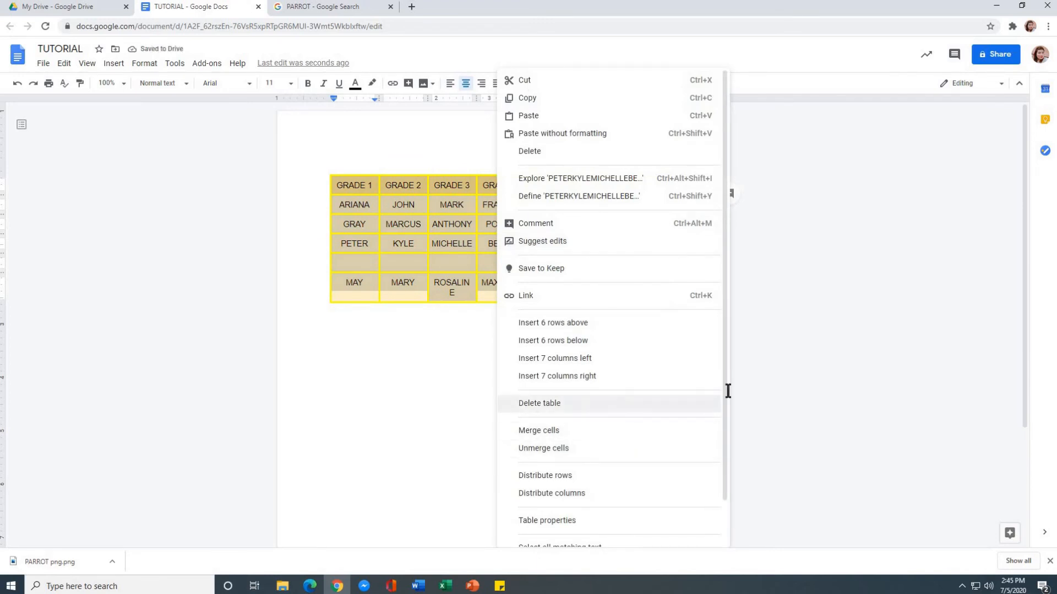
click(573, 399)
Insert a column chart into the empty document and select it.
click(114, 64)
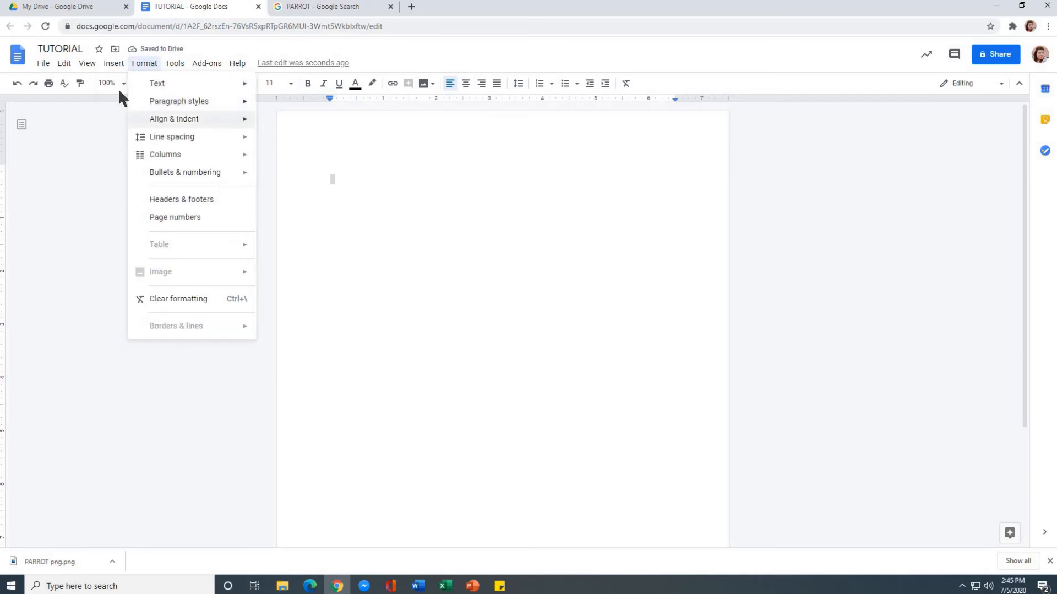
mouse_move(130, 140)
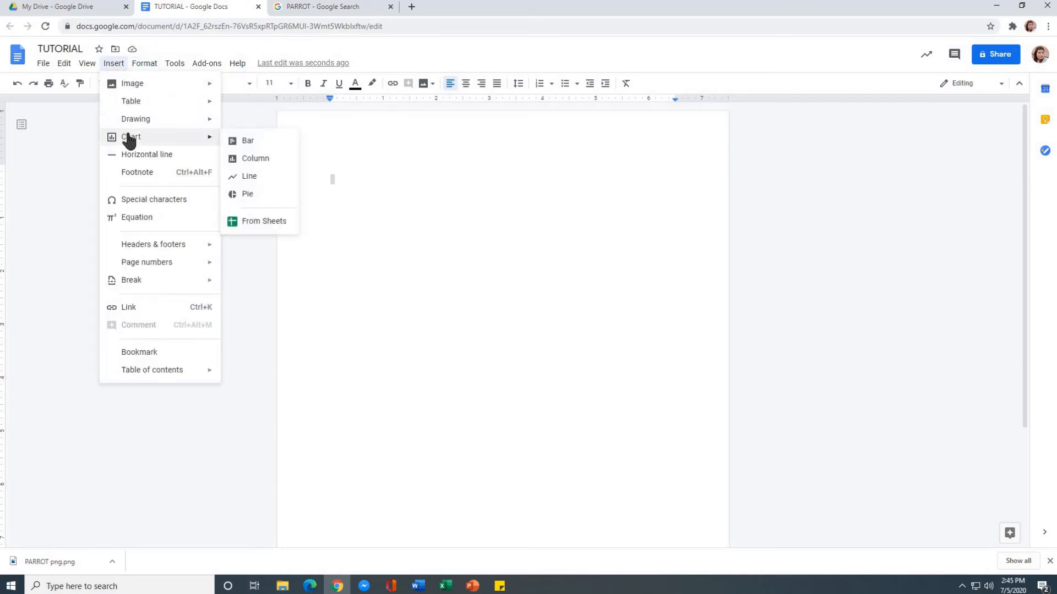
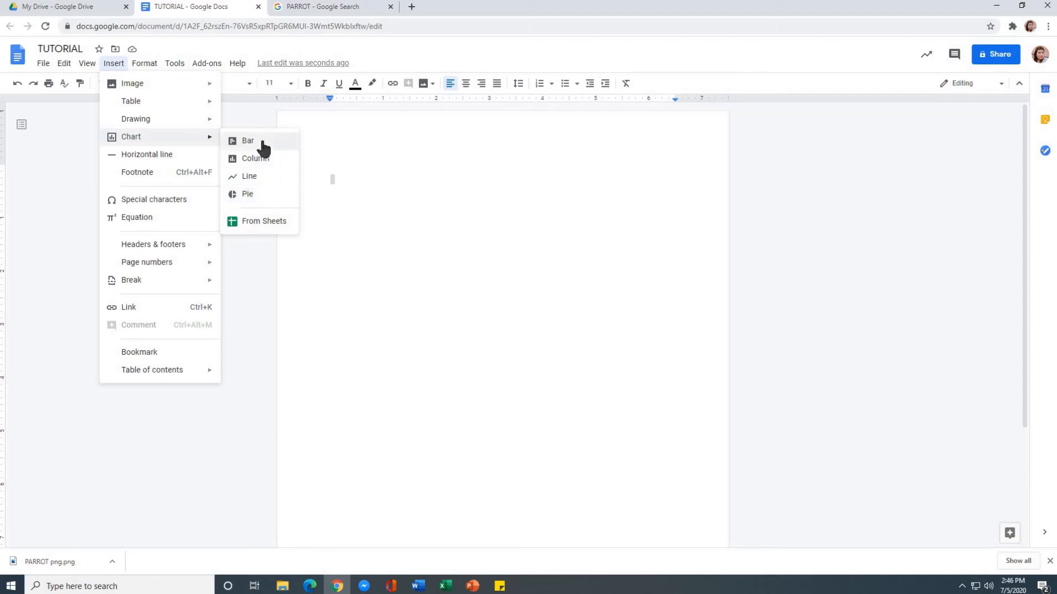
click(268, 161)
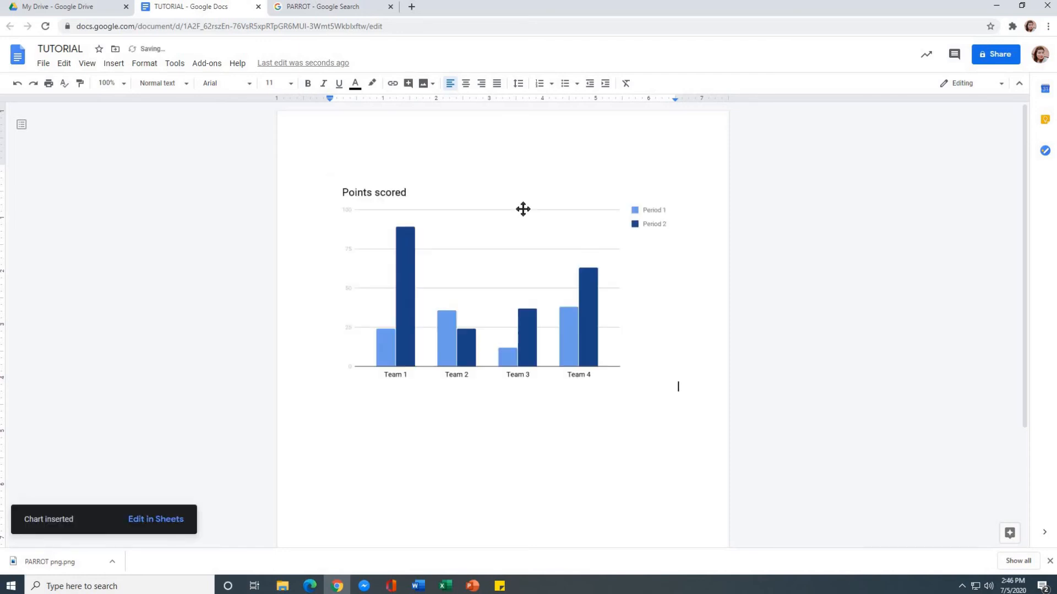
click(504, 249)
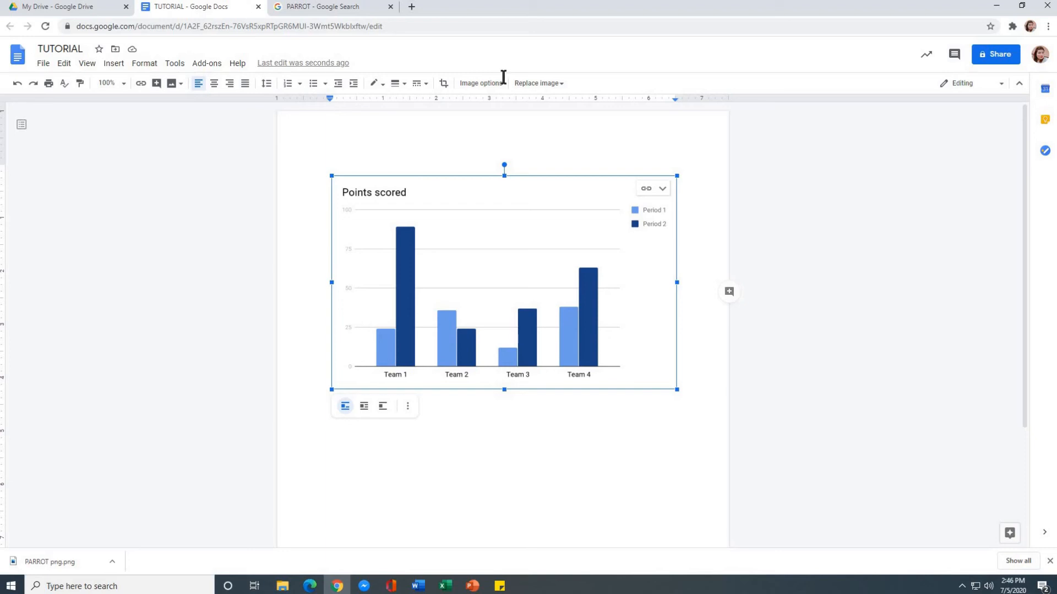
Look through the inserted chart's context options and image options for a way to edit its data.
click(107, 65)
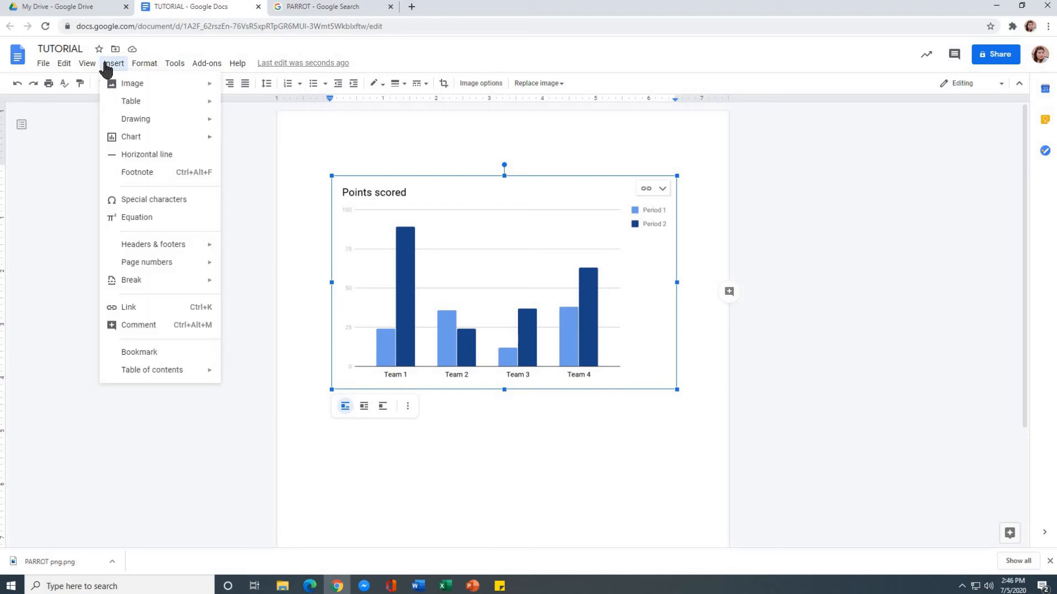
click(497, 257)
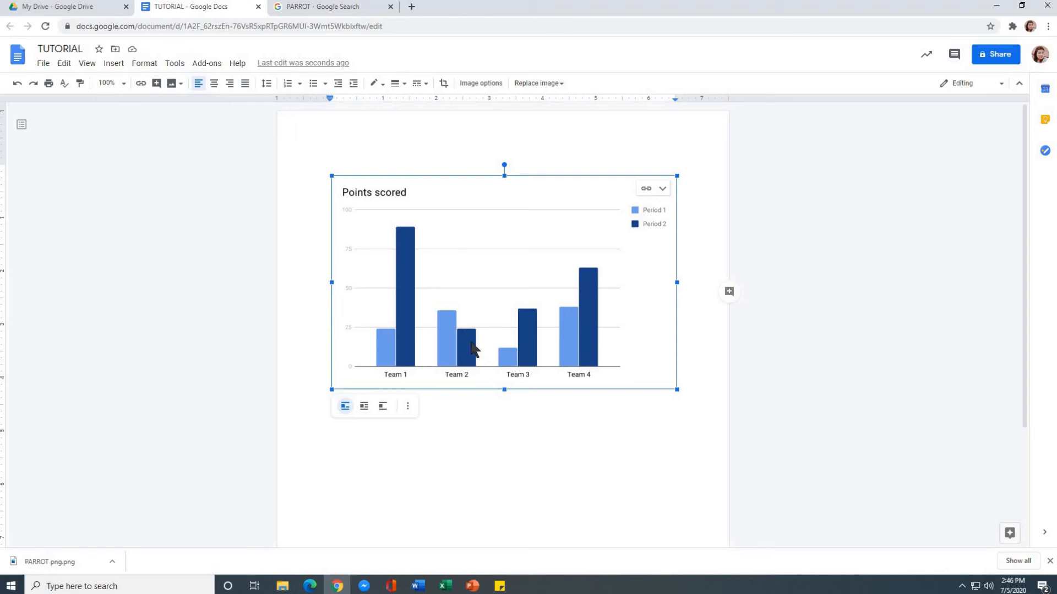
click(661, 189)
click(410, 430)
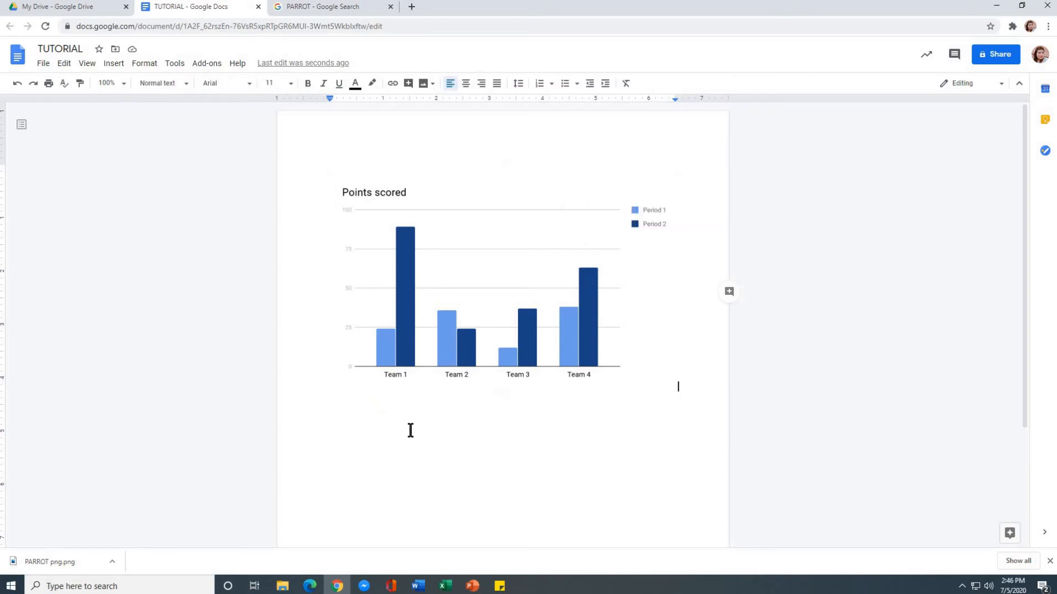
click(516, 364)
right_click(507, 346)
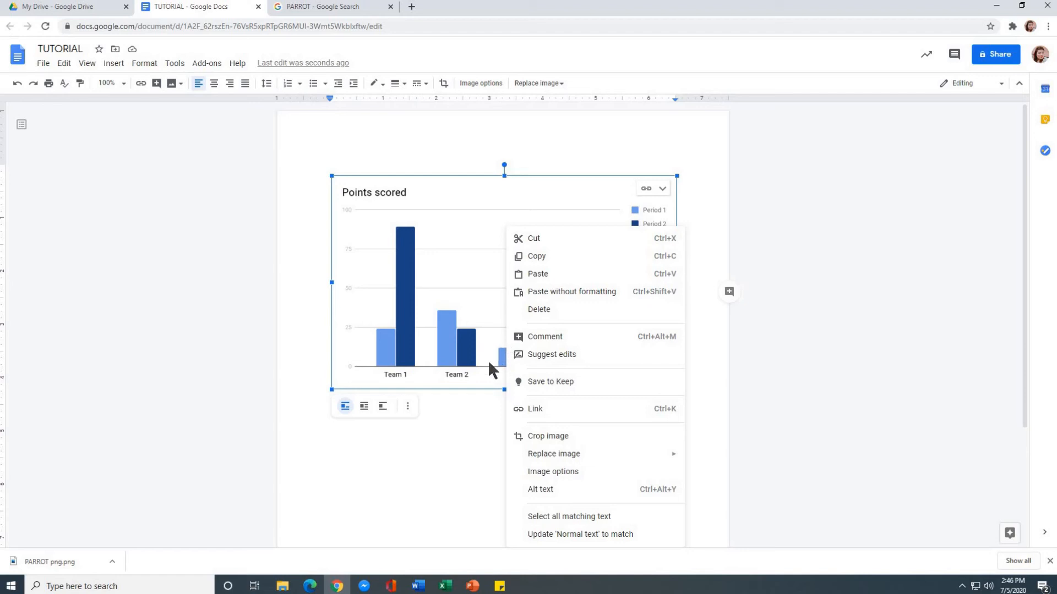
click(408, 410)
click(408, 410)
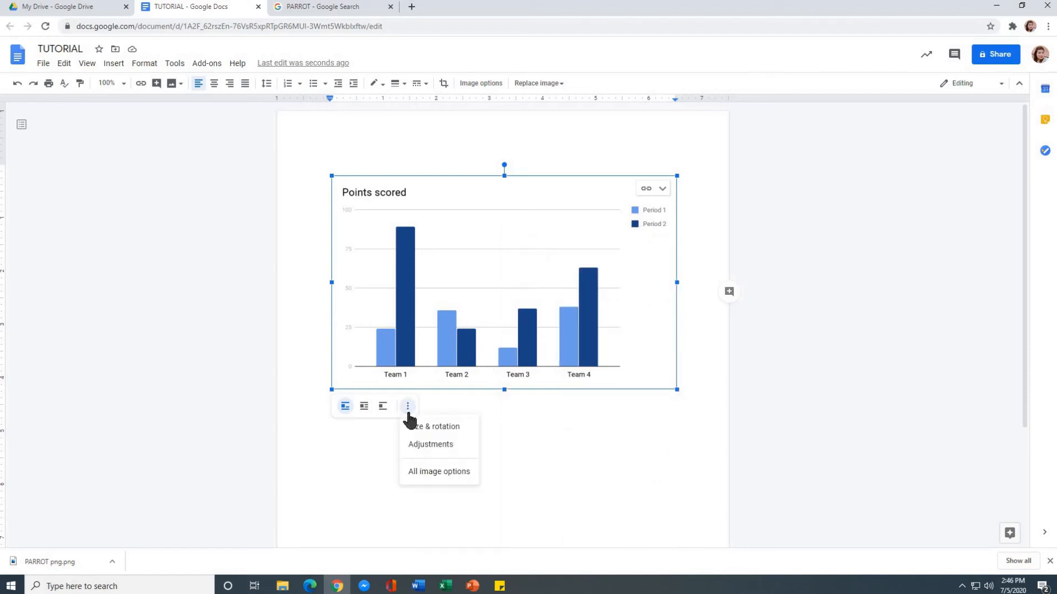
Open the column chart's linked source spreadsheet in Google Sheets.
double_click(523, 347)
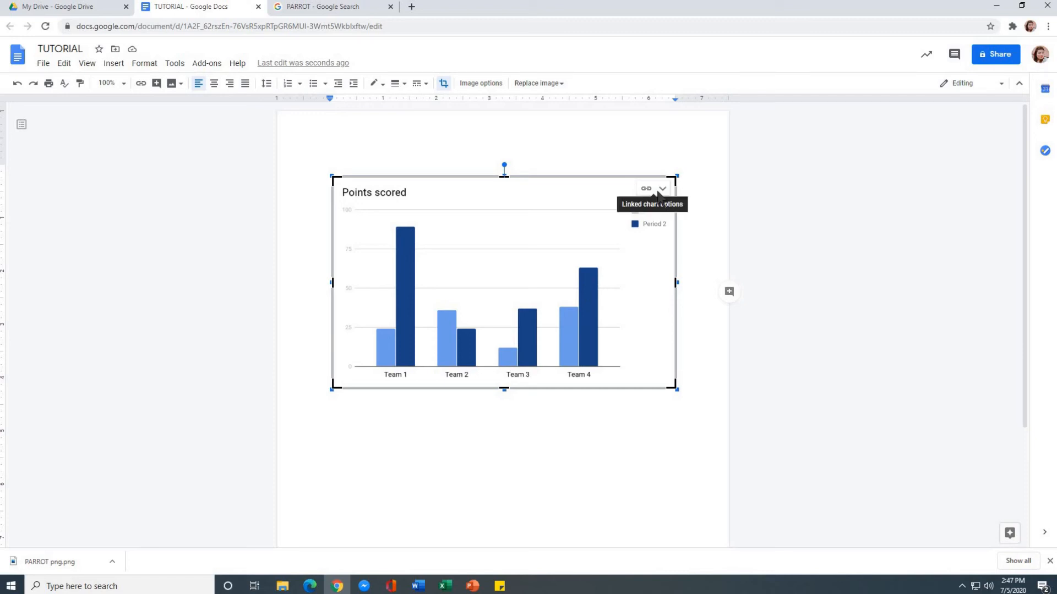
click(662, 189)
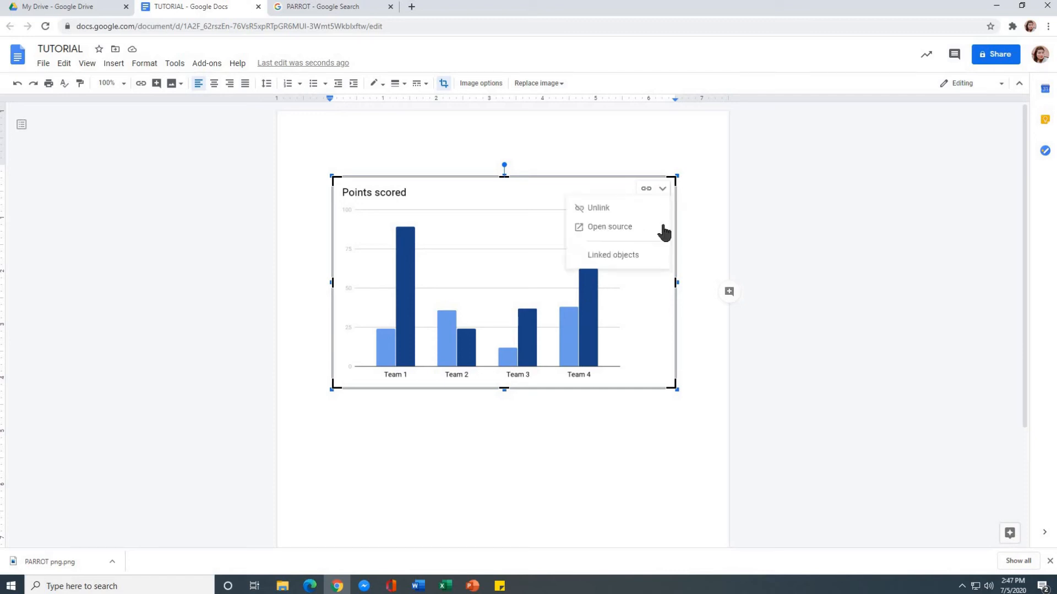
click(614, 235)
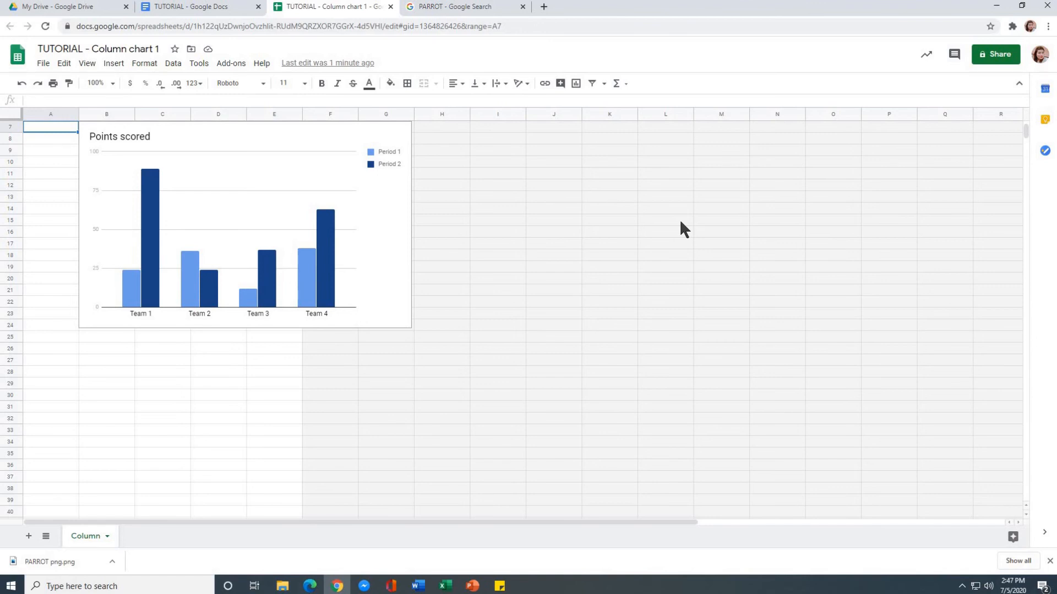
click(190, 304)
click(141, 315)
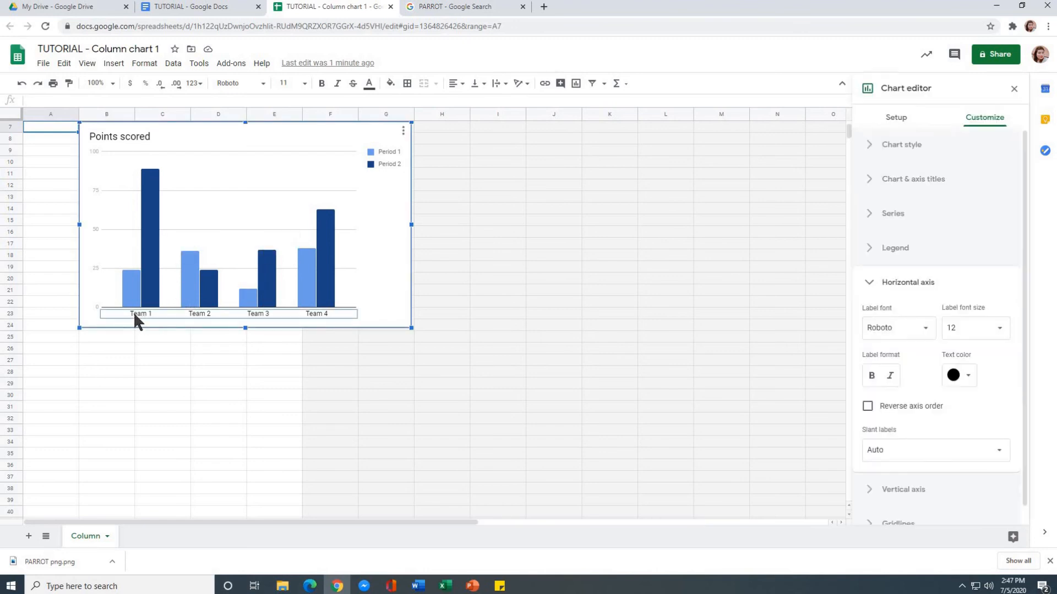
click(148, 302)
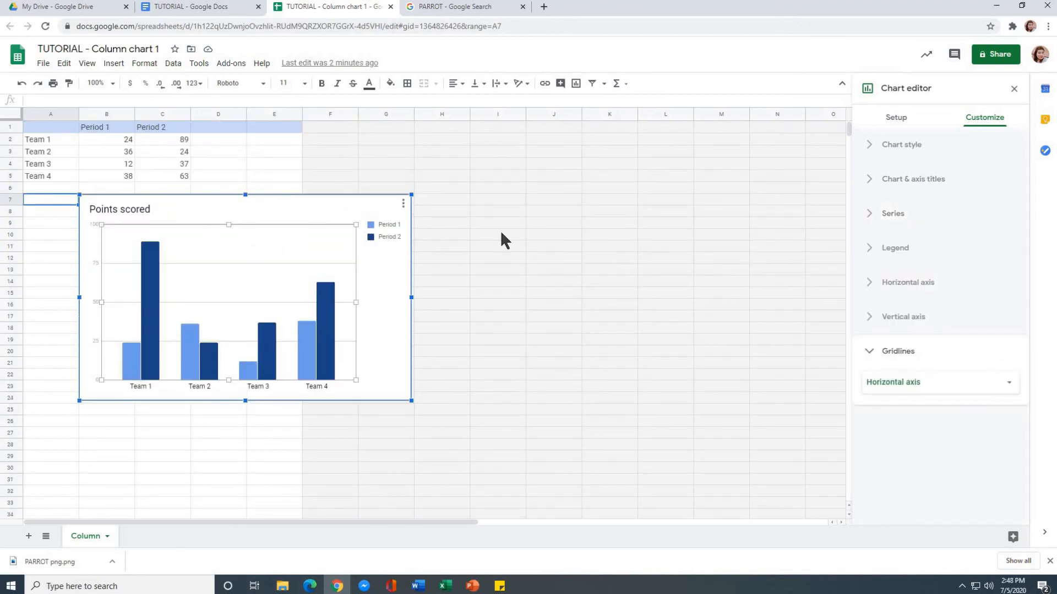
Rename the four row labels Team 1 to Team 4 as GRADE 1, GRADE 2, GRADE 3 and GRADE 4.
click(45, 139)
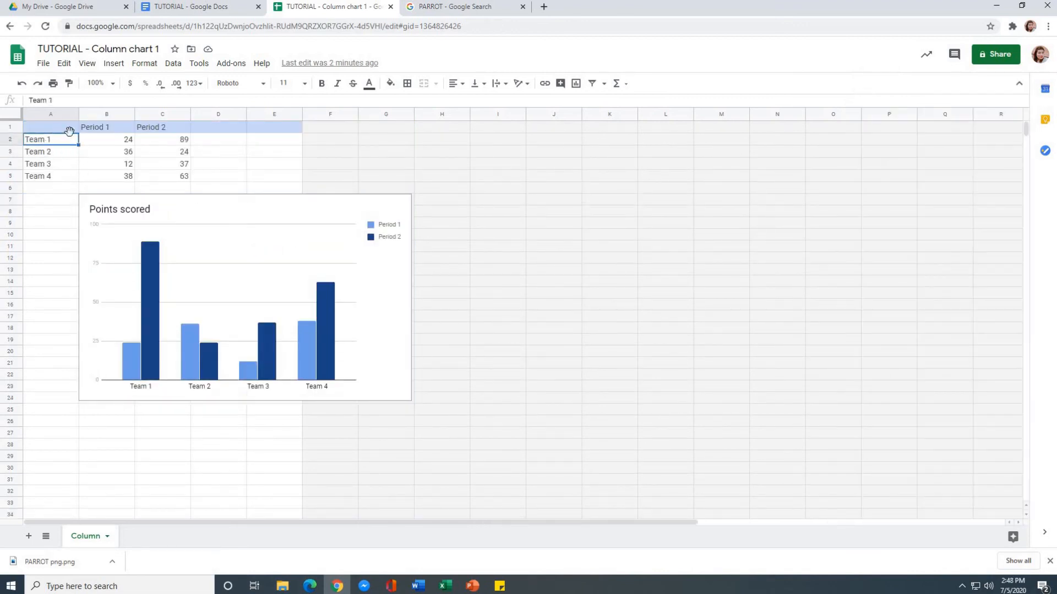
drag(75, 103, 69, 266)
text(GRADE 1)
key(Return)
text(GRADE 2)
key(Return)
text(GRA)
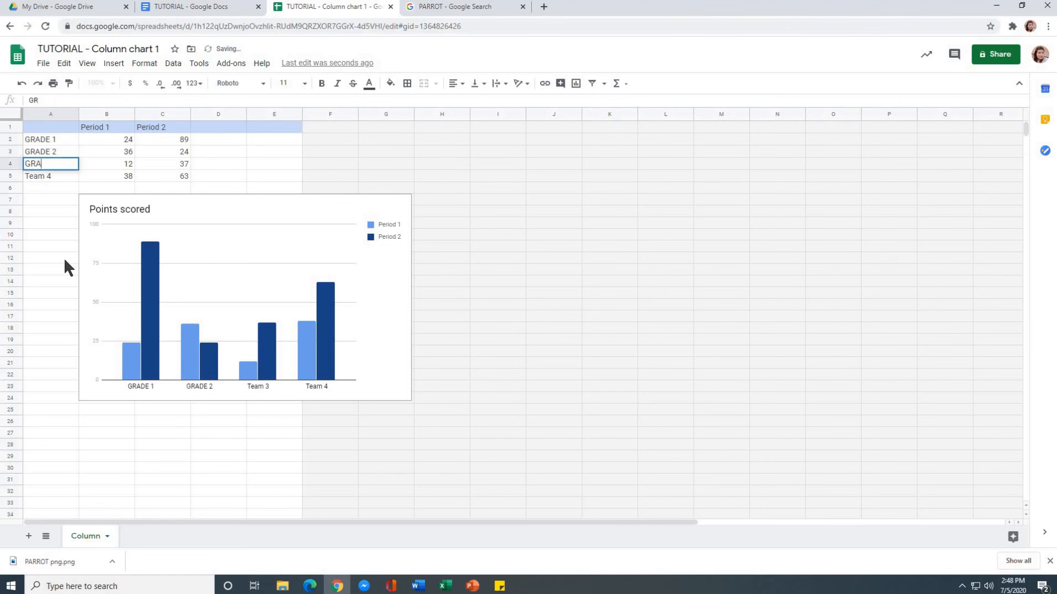
text(DE 3)
key(Return)
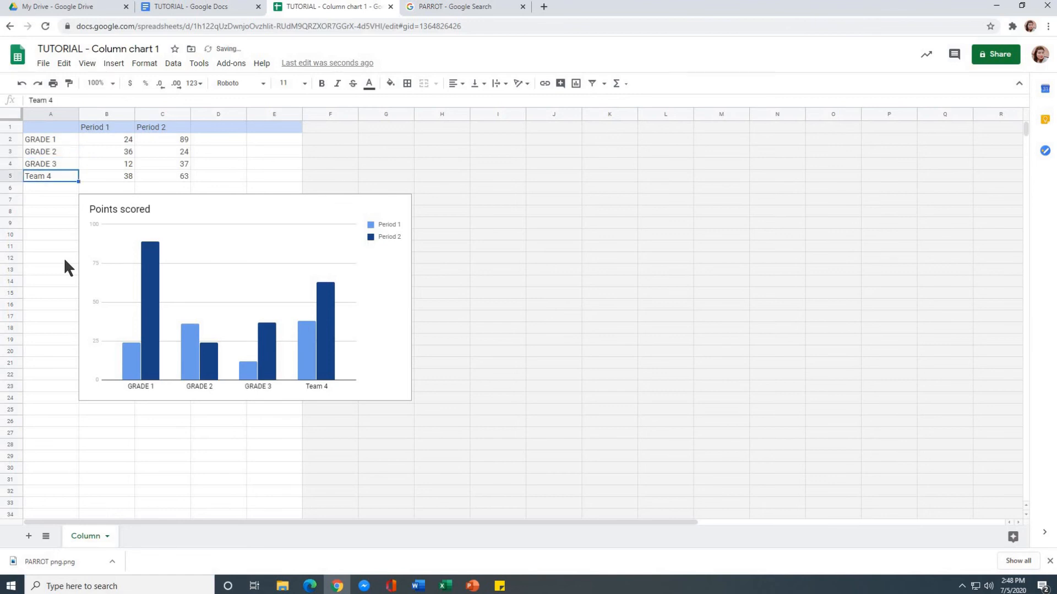
text(GRADE 4)
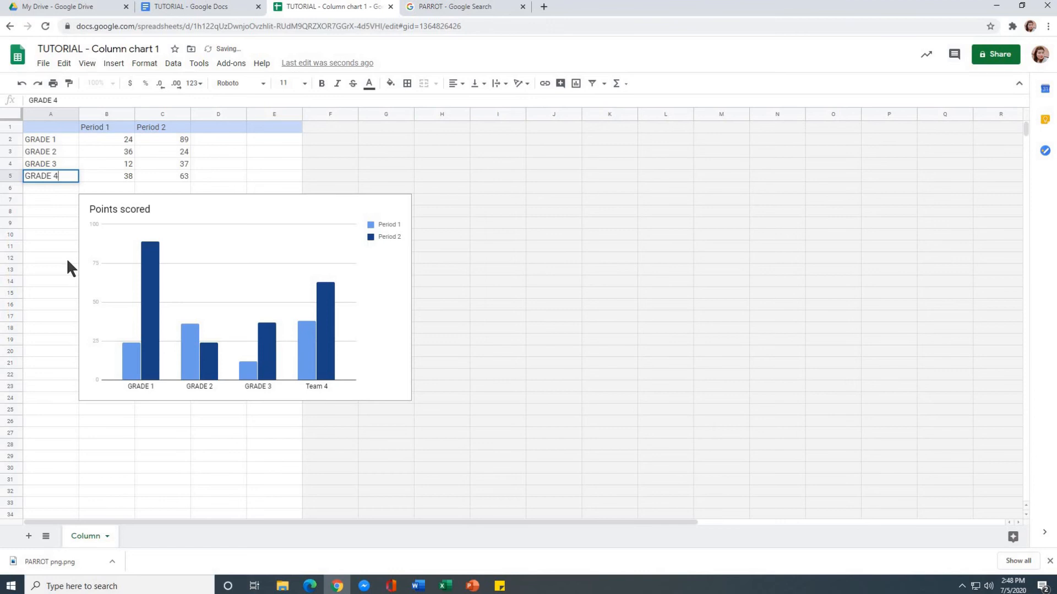
click(176, 394)
click(266, 454)
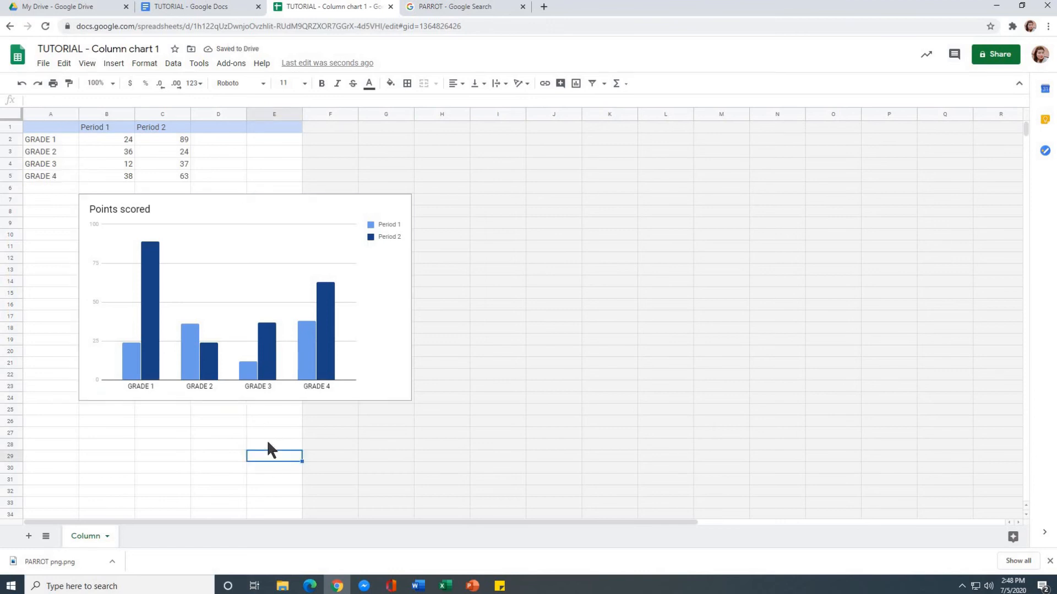
Clear all the Period 1 and Period 2 values for the four grades.
click(106, 126)
click(110, 137)
click(177, 164)
click(119, 140)
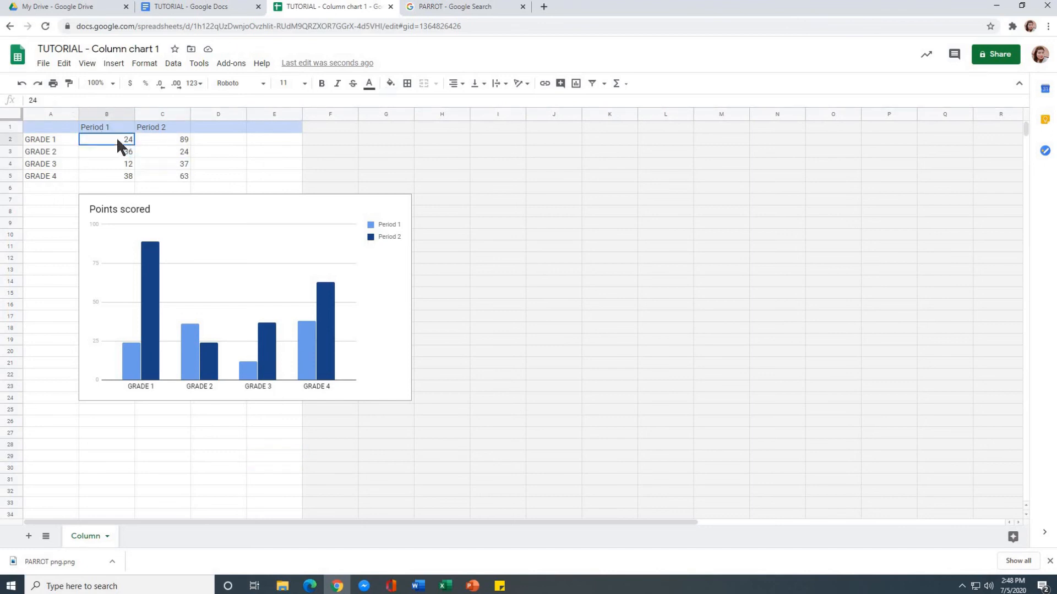
shift+click(183, 173)
key(Delete)
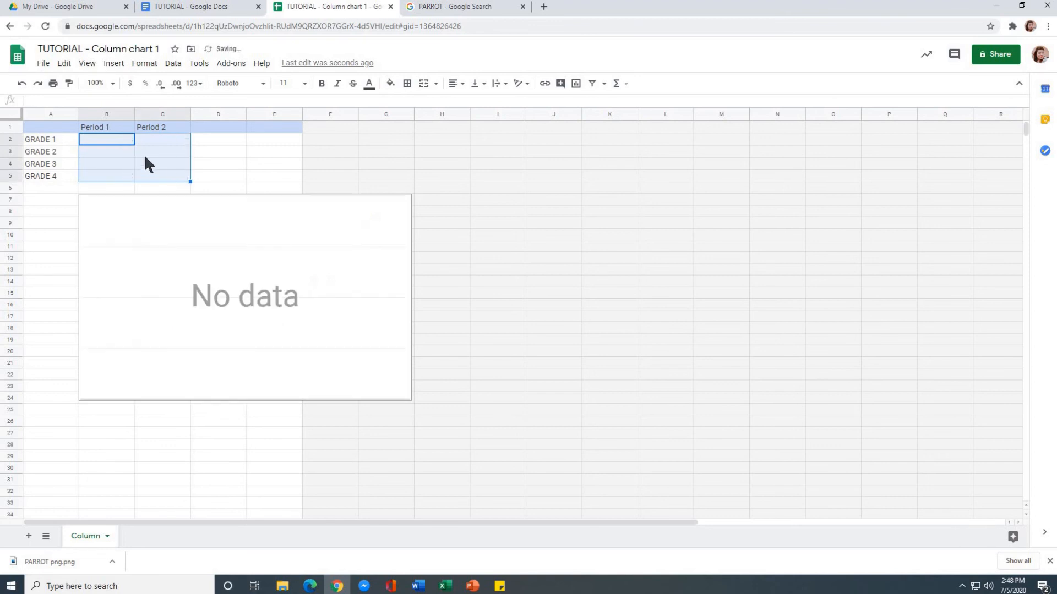
Enter the Period 1 and Period 2 values: 81 and 91 for GRADE 1, 95 and 80 for GRADE 2.
click(113, 137)
text(81)
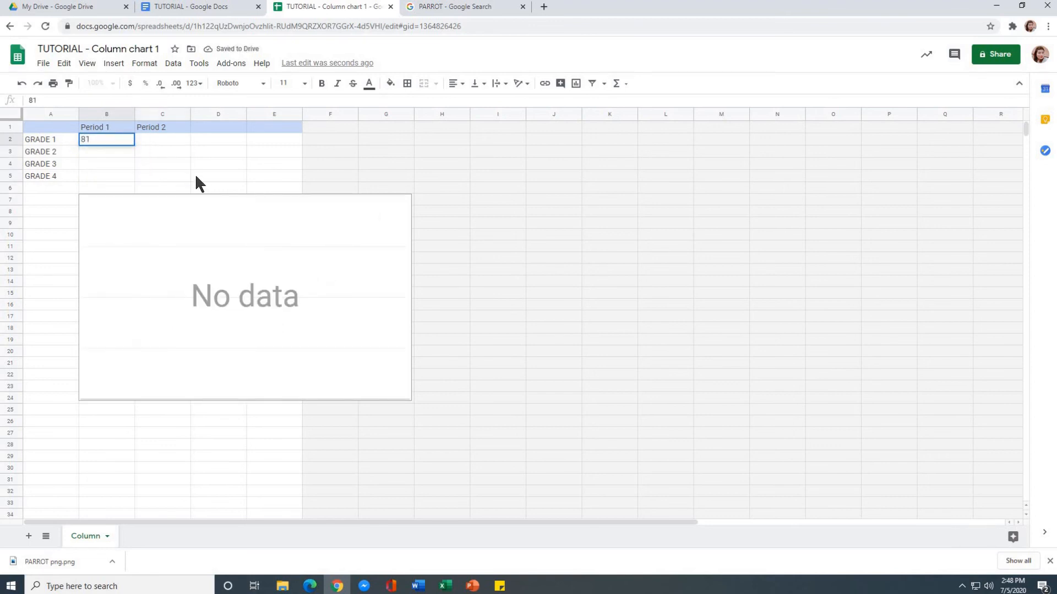
key(Tab)
text(91)
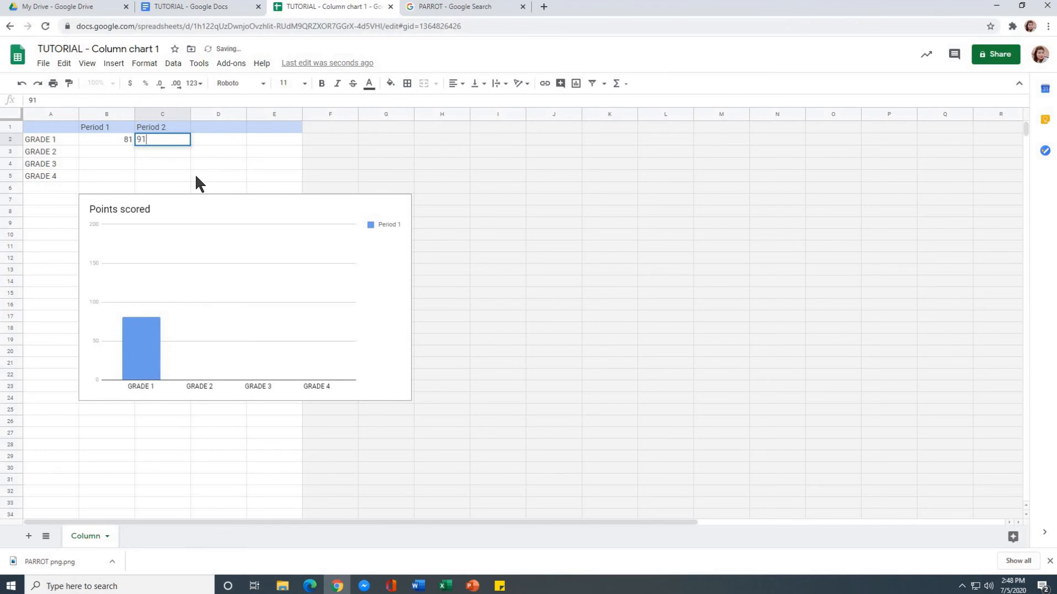
key(Return)
text(95)
key(Tab)
text(80)
key(Tab)
Enter the Period 1 and Period 2 values: 90 and 80 for GRADE 3, 83 and 82 for GRADE 4.
key(Down)
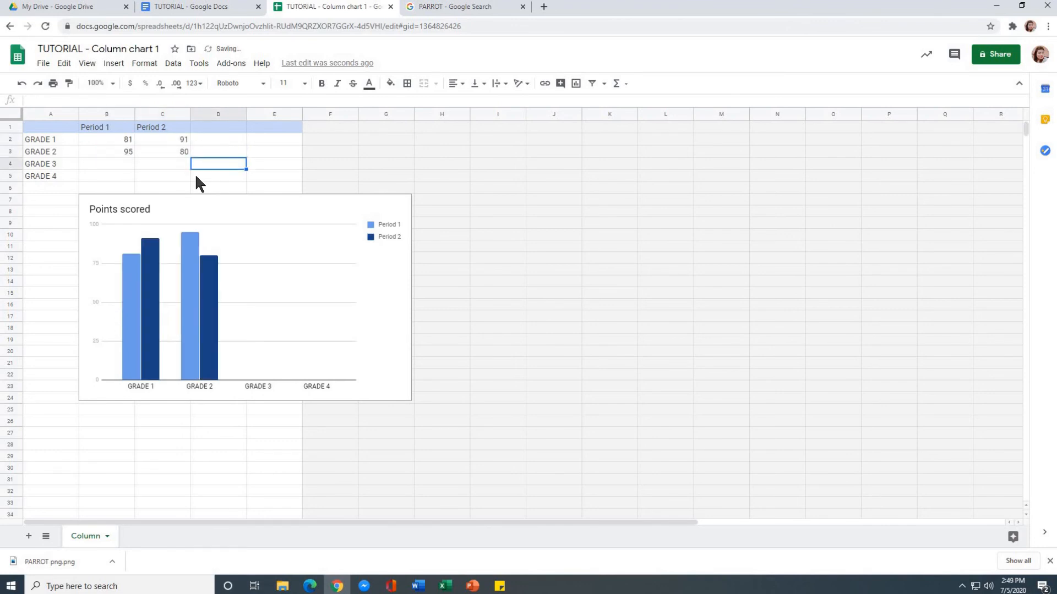
key(Left)
key(Left)
text(90)
key(Tab)
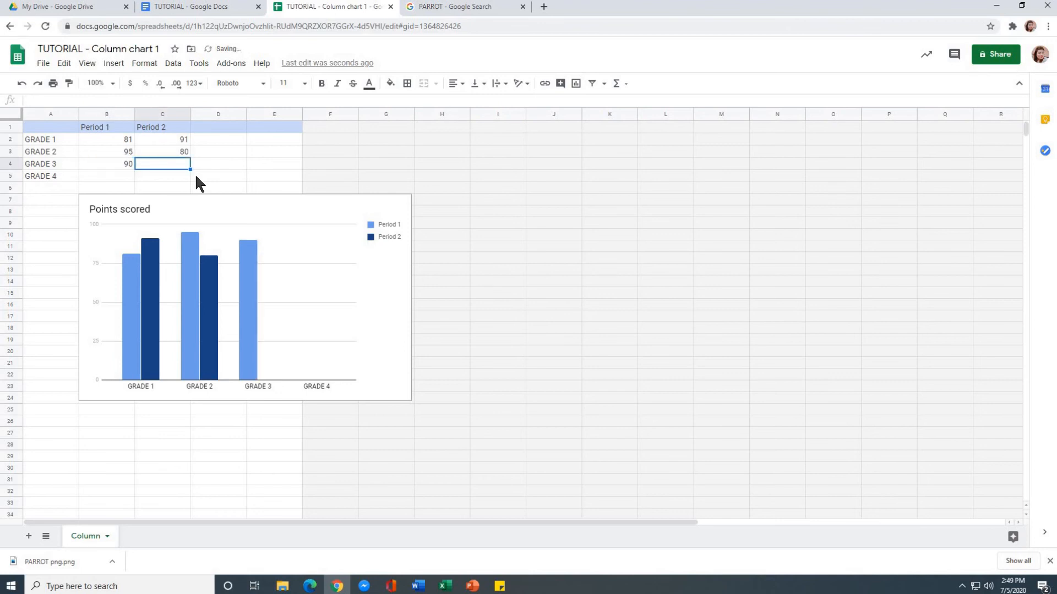
text(80)
key(Tab)
key(Down)
key(Left)
key(Left)
text(83)
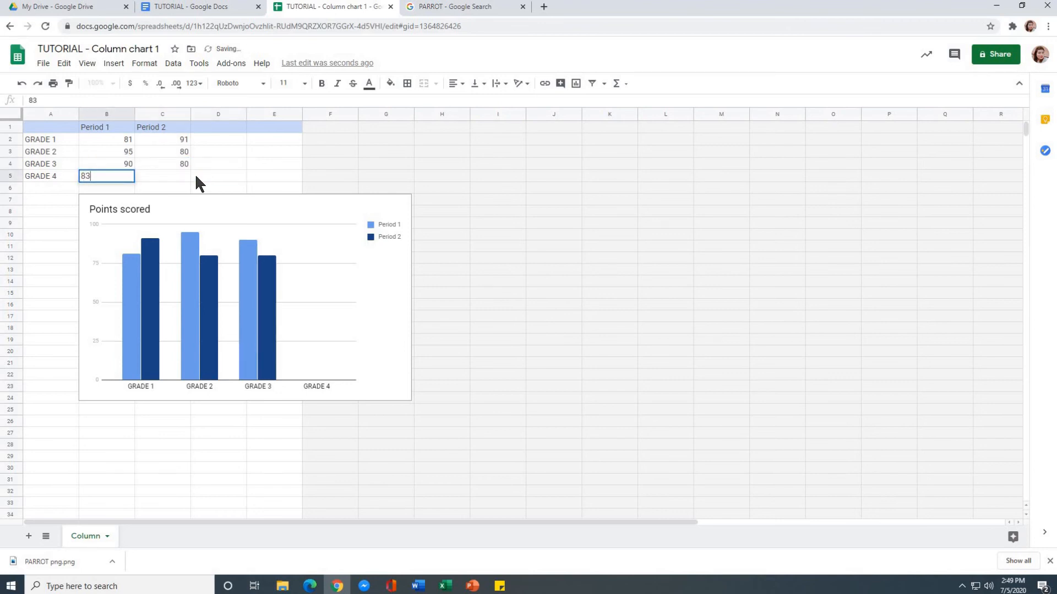
key(Tab)
text(82)
key(Tab)
drag(492, 196, 493, 188)
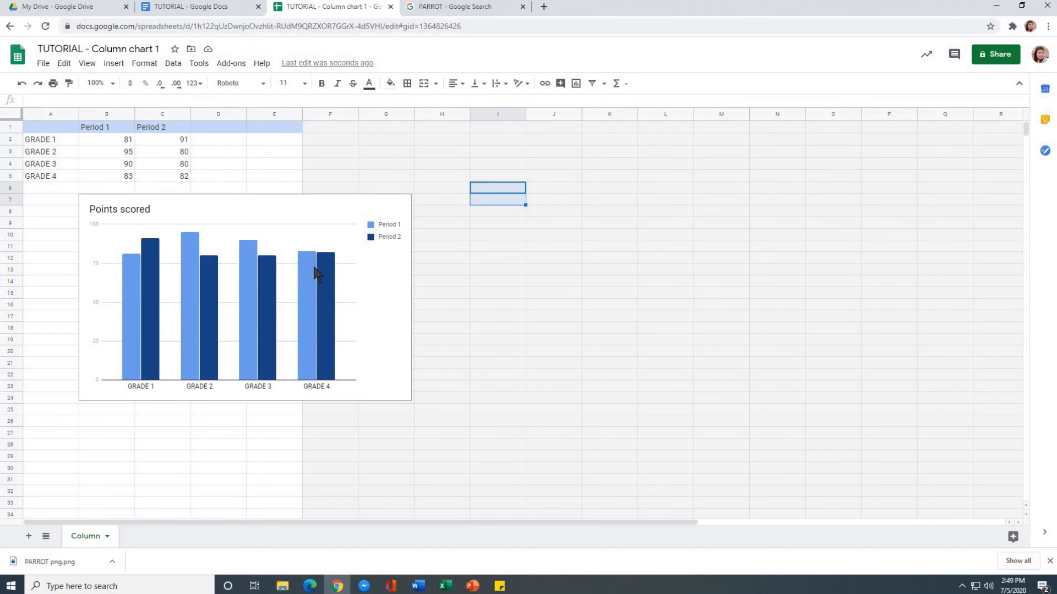
Close the source spreadsheet and update the linked column chart in the TUTORIAL document with the edited data.
click(193, 11)
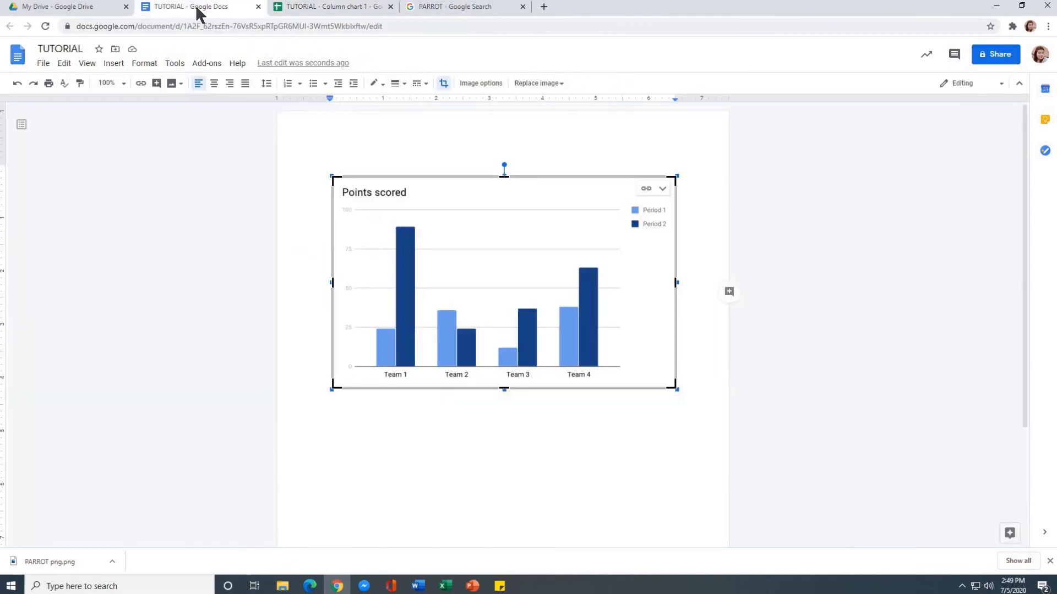
click(116, 63)
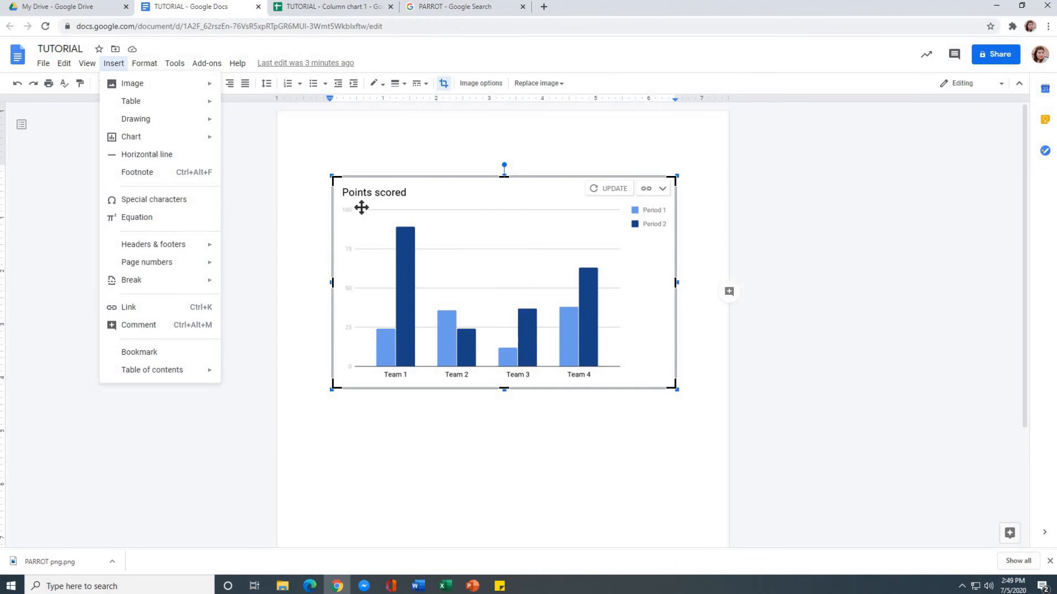
click(320, 8)
click(184, 492)
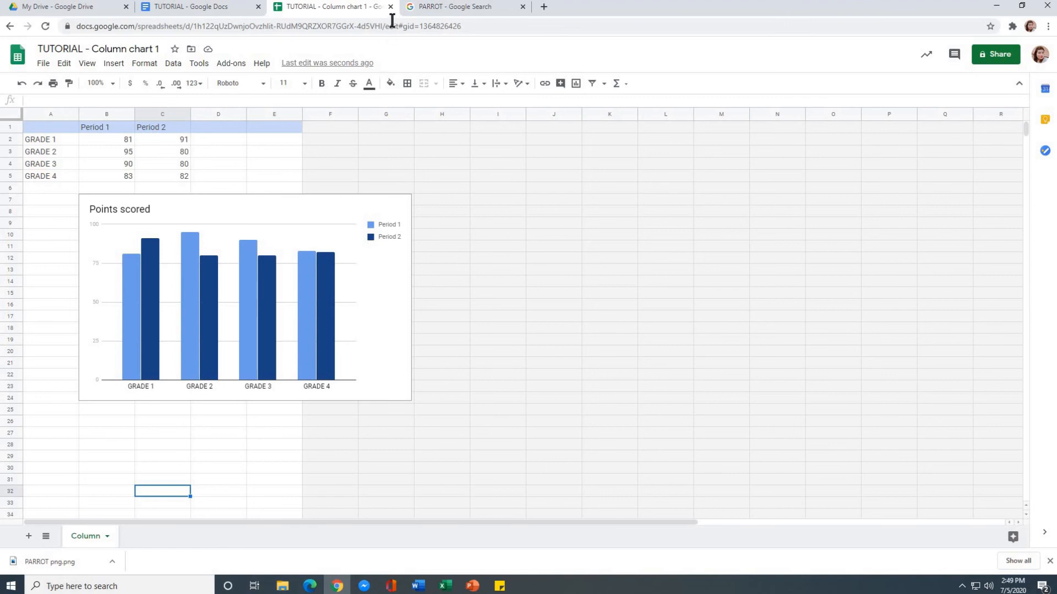
click(390, 6)
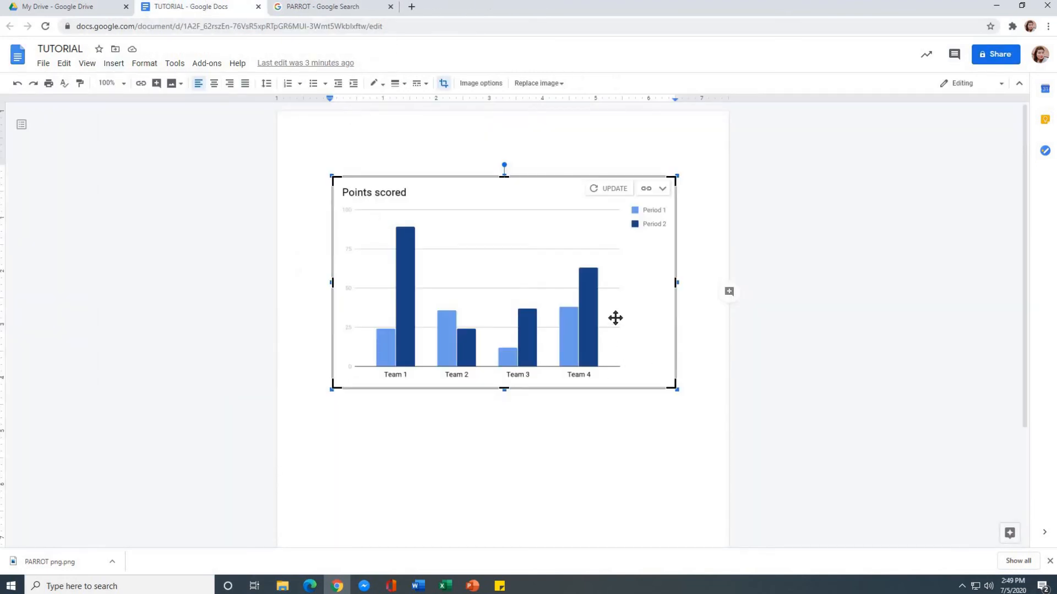
click(613, 187)
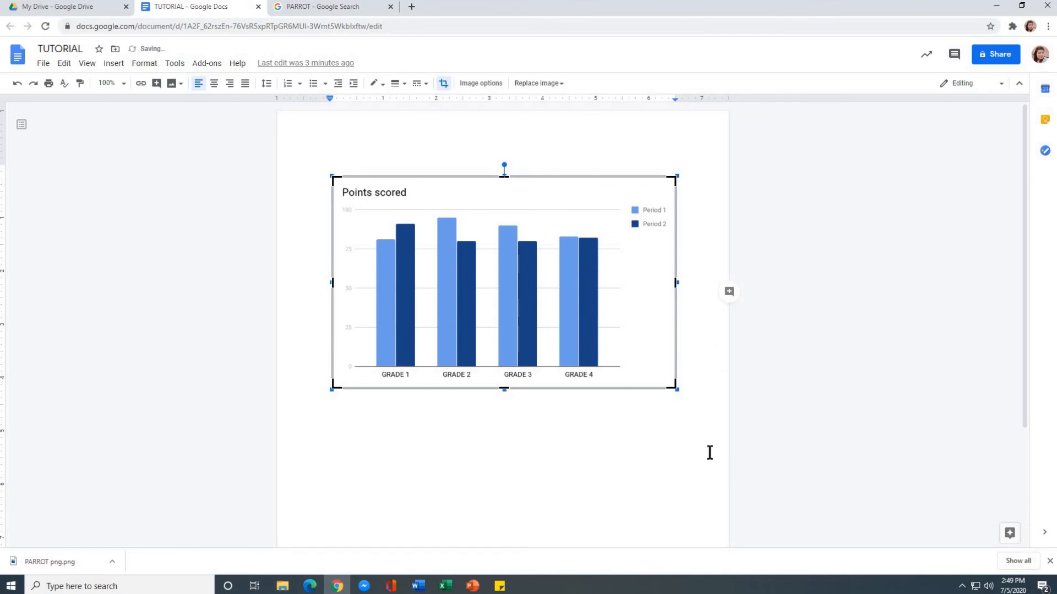
click(708, 417)
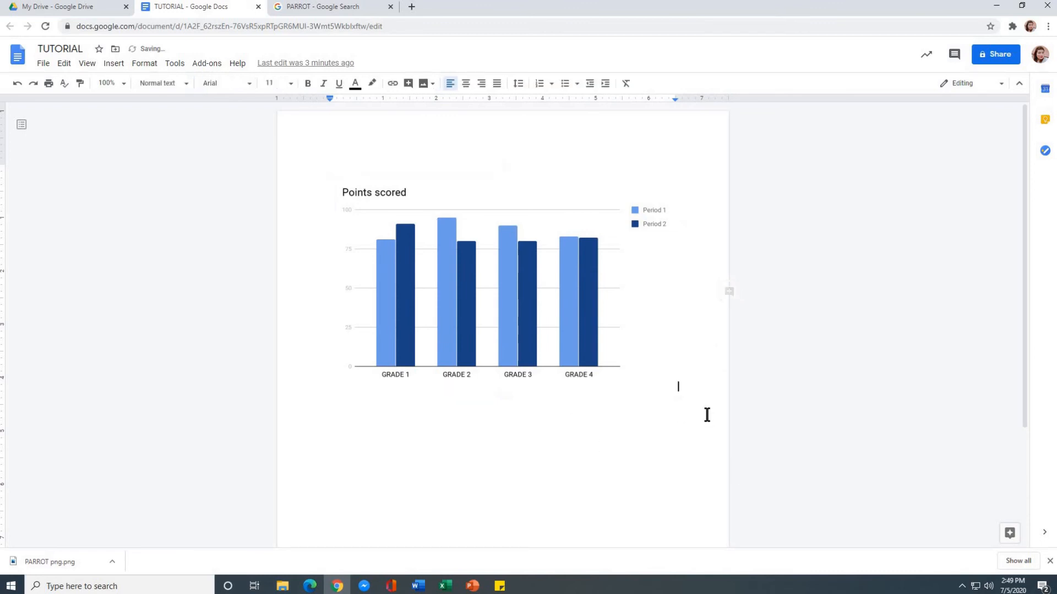
Delete the Points scored column chart from the document.
click(409, 336)
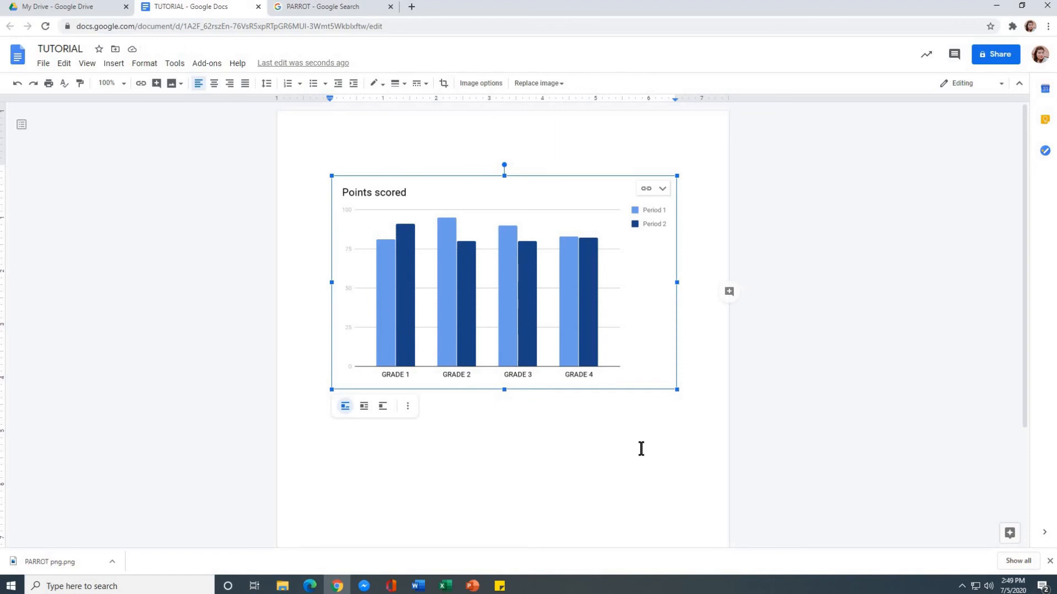
click(113, 64)
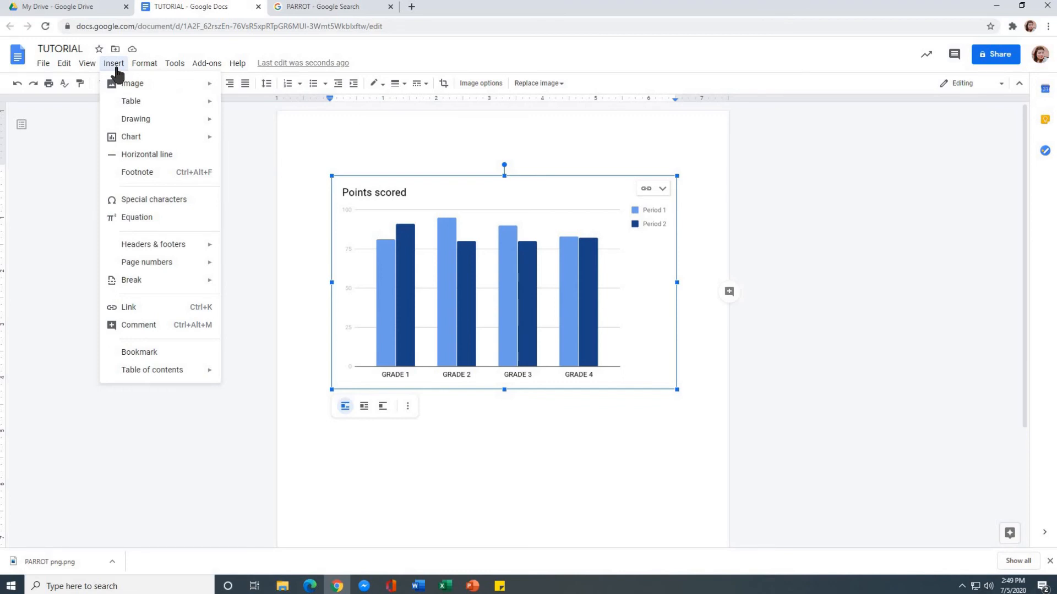
click(466, 266)
key(Delete)
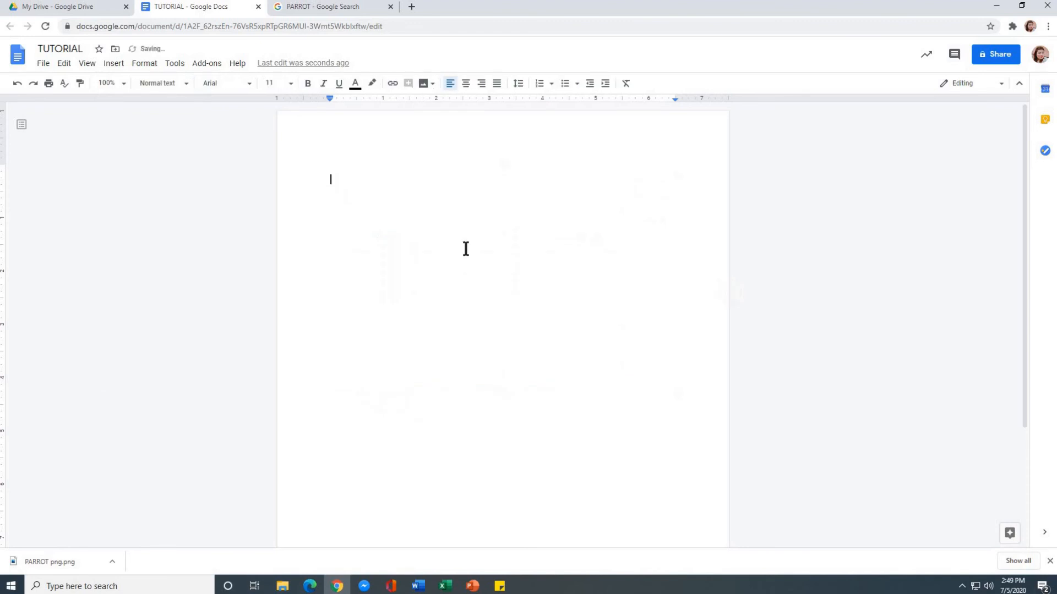
Look through the formatting options for text, paragraph styles, alignment and indentation.
click(112, 64)
mouse_move(148, 69)
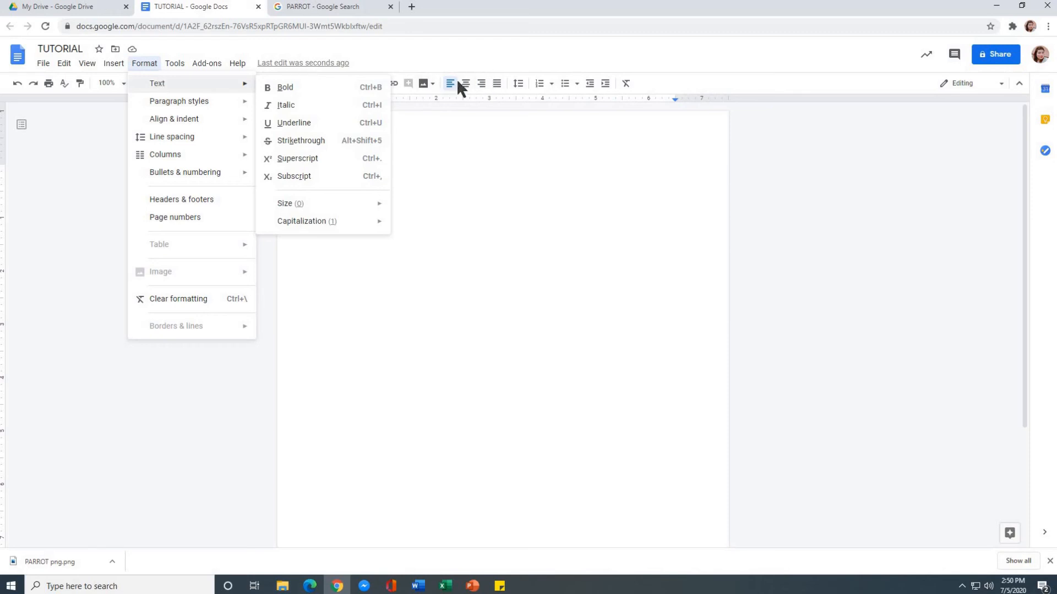
click(520, 123)
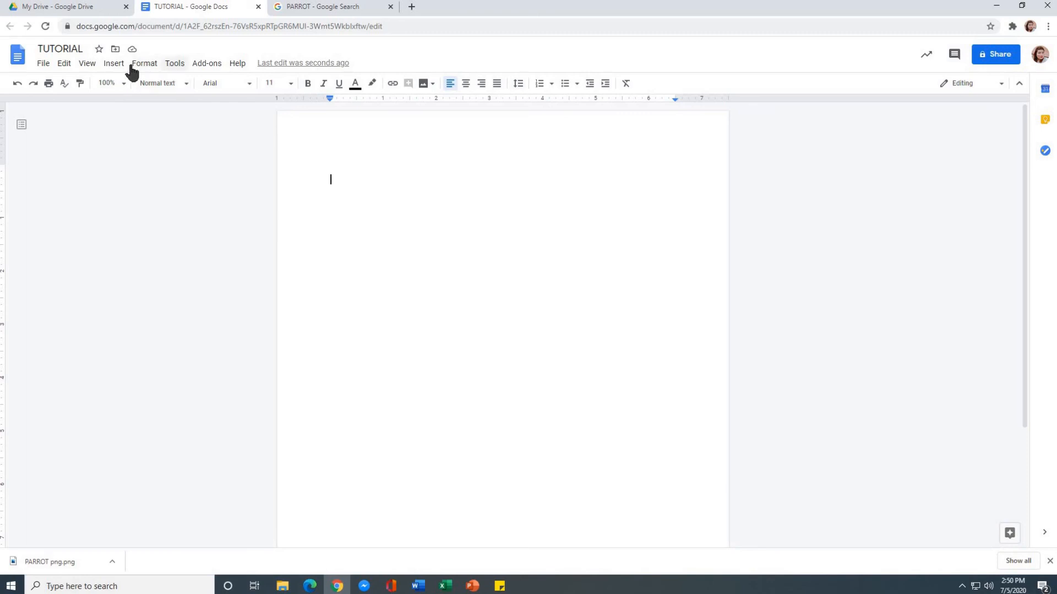
click(144, 65)
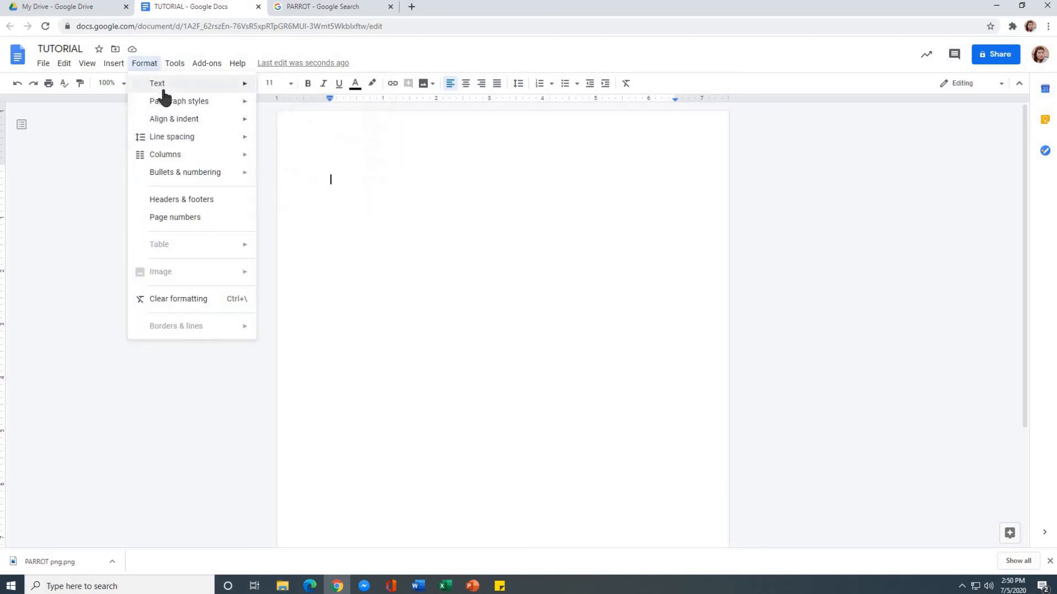
mouse_move(169, 105)
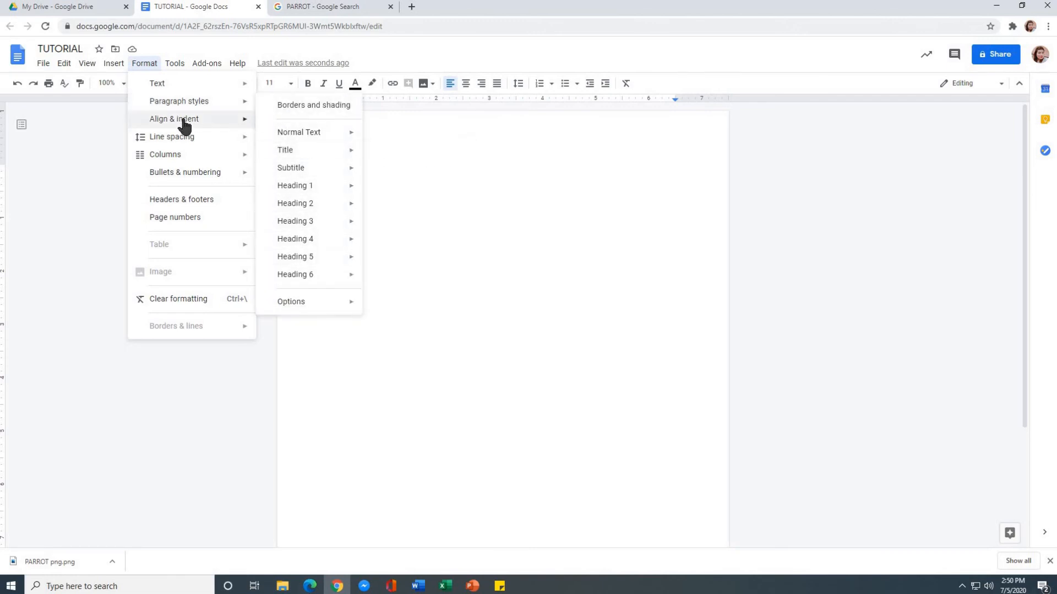
mouse_move(184, 122)
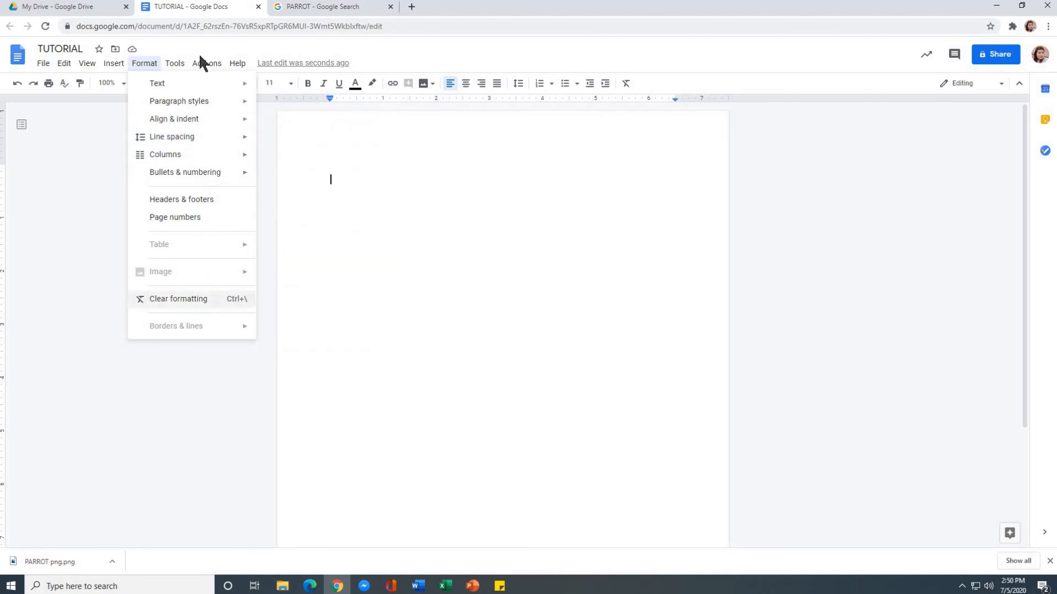
click(339, 127)
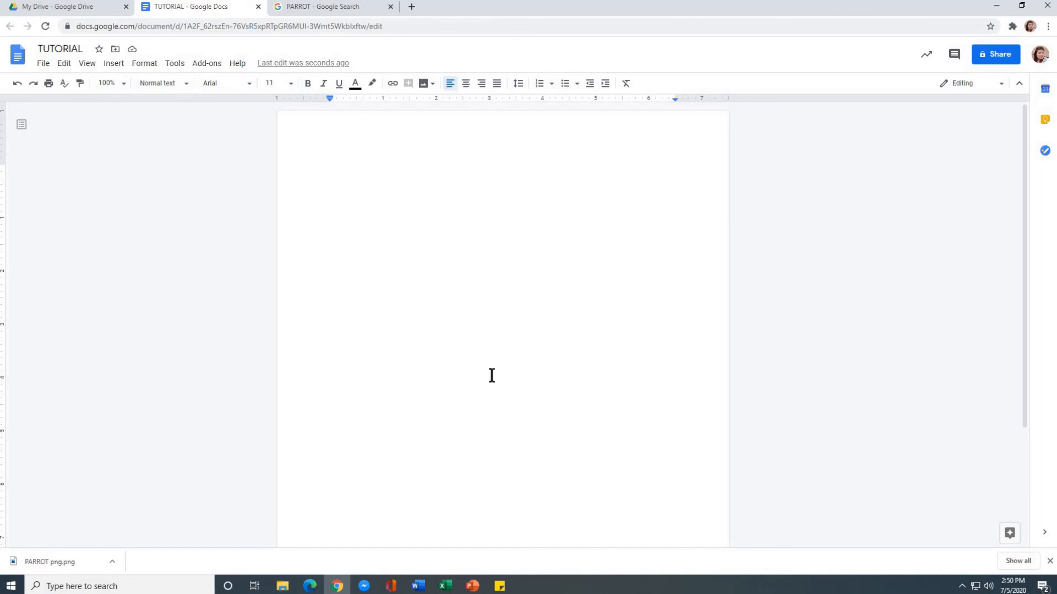
Switch to the module document in Word and copy the text starting at the Module 1 heading into the TUTORIAL document in Google Docs.
key(alt+Tab)
scroll(567, 418, up, 1)
scroll(564, 407, up, 10)
scroll(559, 406, down, 8)
scroll(559, 407, down, 7)
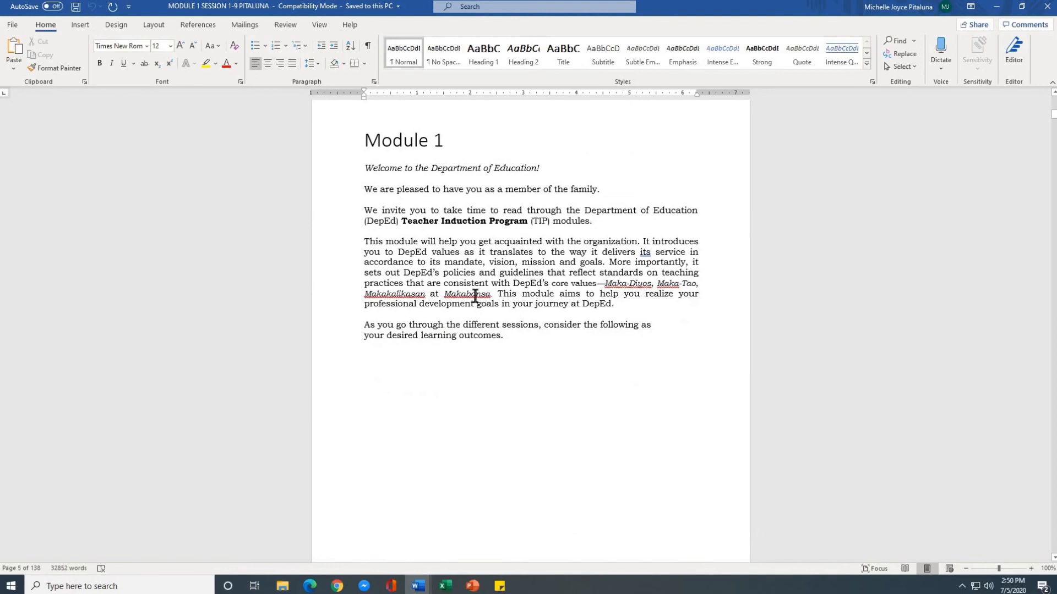
scroll(475, 296, down, 1)
click(364, 116)
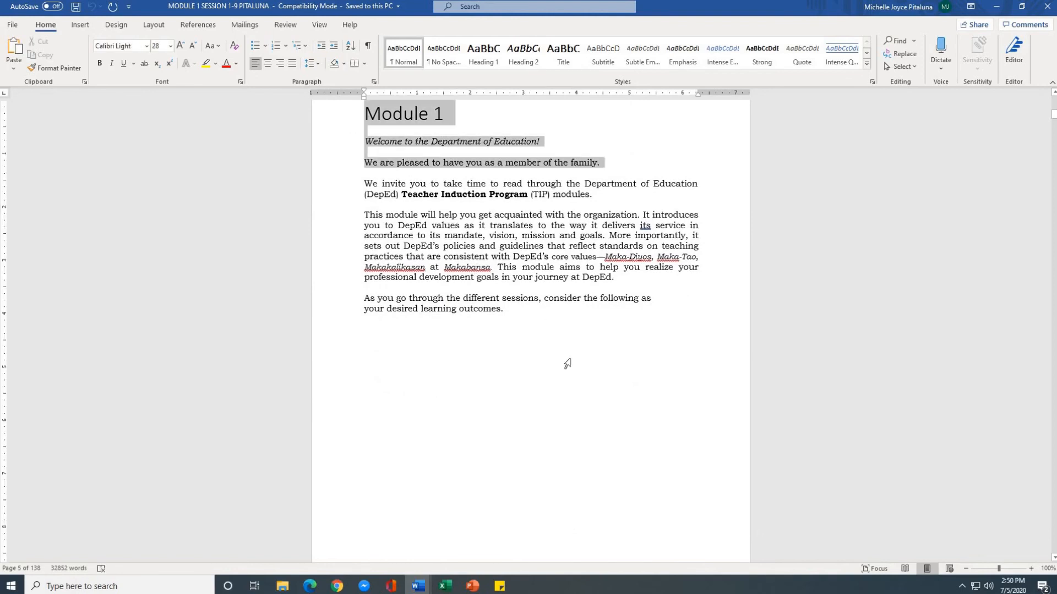
mouse_move(595, 582)
mouse_down()
mouse_move(606, 592)
mouse_move(633, 274)
mouse_move(582, 509)
mouse_move(583, 592)
mouse_up()
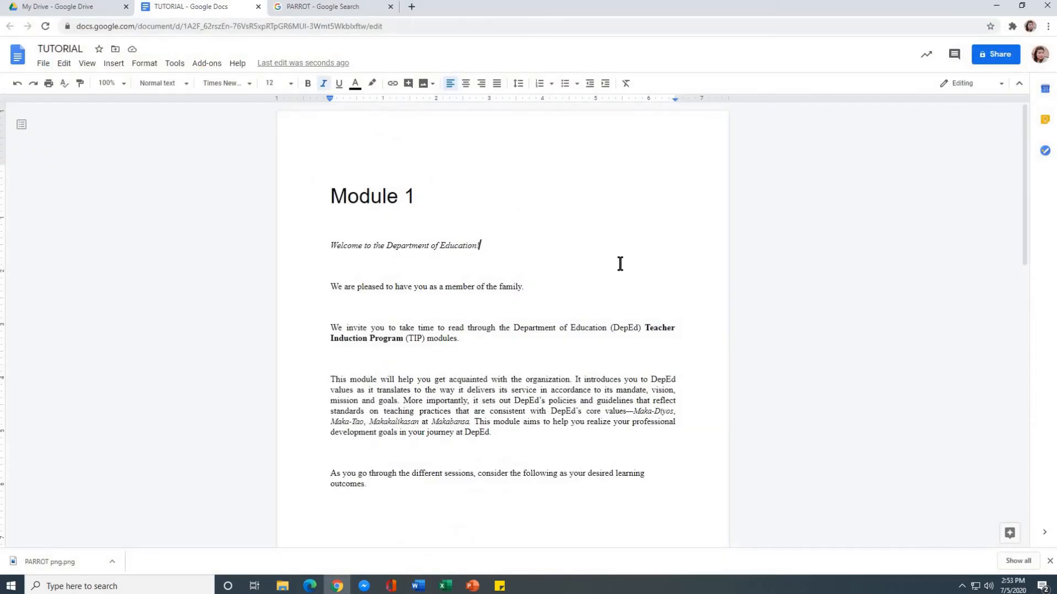
Review the layout and formatting of the pasted Module 1 text across both pages.
scroll(618, 272, down, 2)
scroll(618, 272, down, 11)
scroll(616, 272, up, 5)
scroll(614, 272, up, 8)
click(321, 190)
scroll(698, 248, down, 12)
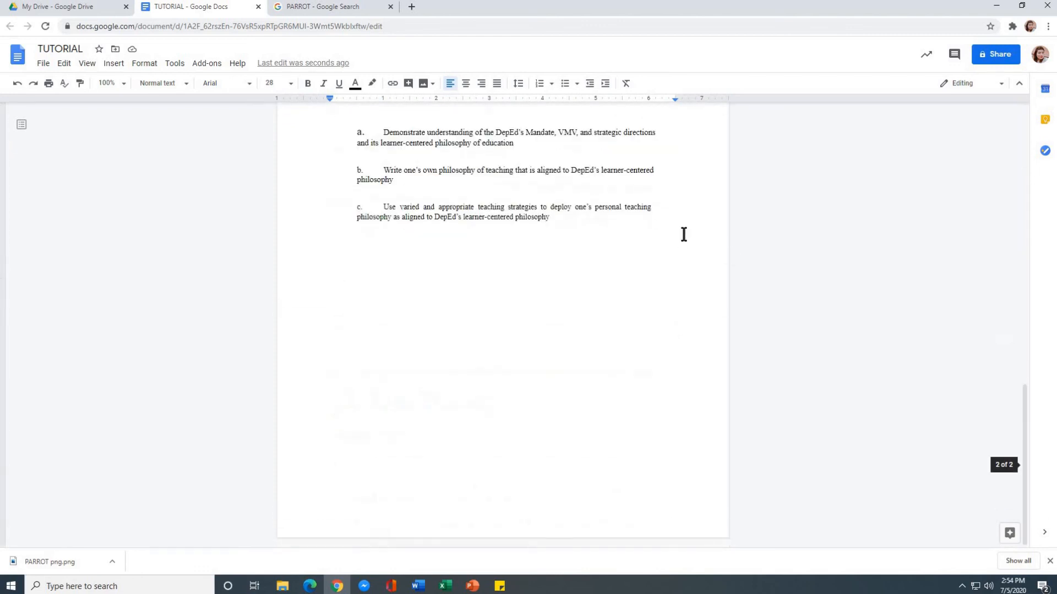
scroll(679, 424, up, 12)
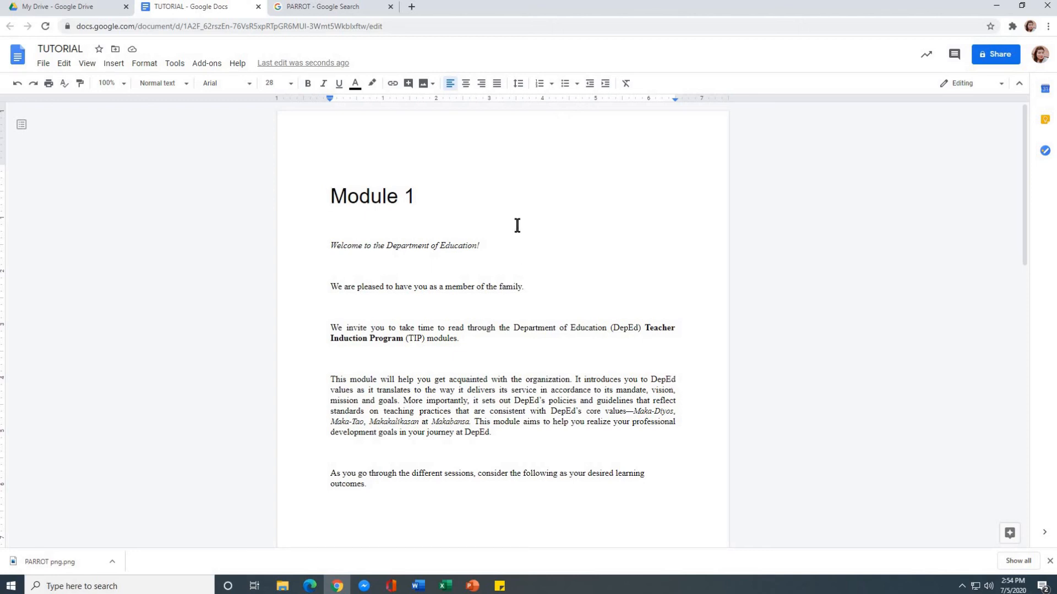
scroll(533, 234, down, 10)
scroll(534, 238, up, 5)
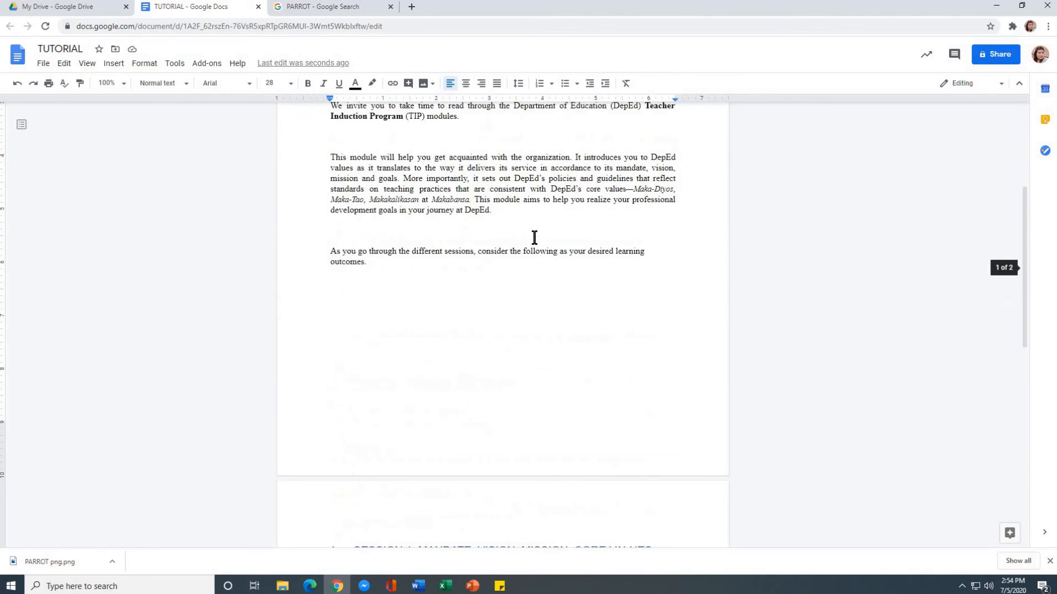
scroll(593, 265, up, 4)
scroll(588, 266, down, 12)
scroll(587, 267, up, 12)
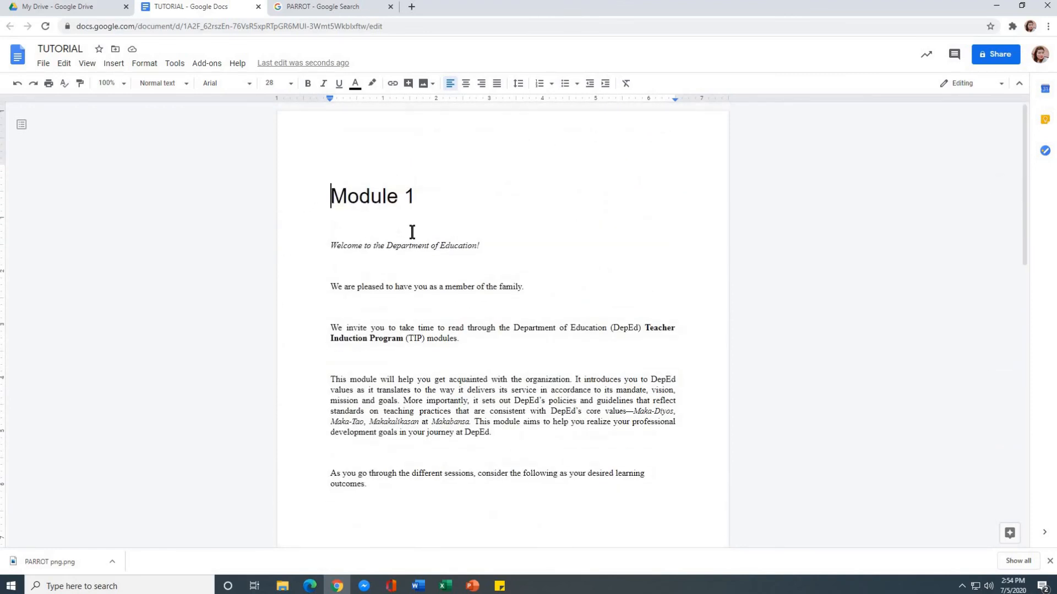
Insert blank lines above the Module 1 heading to push the pasted text down and free the first page.
key(Return)
key(Return)
key(Return)
key(Return)
key(Return)
key(Return)
key(Return)
key(Return)
key(Return)
key(Return)
key(Return)
key(Return)
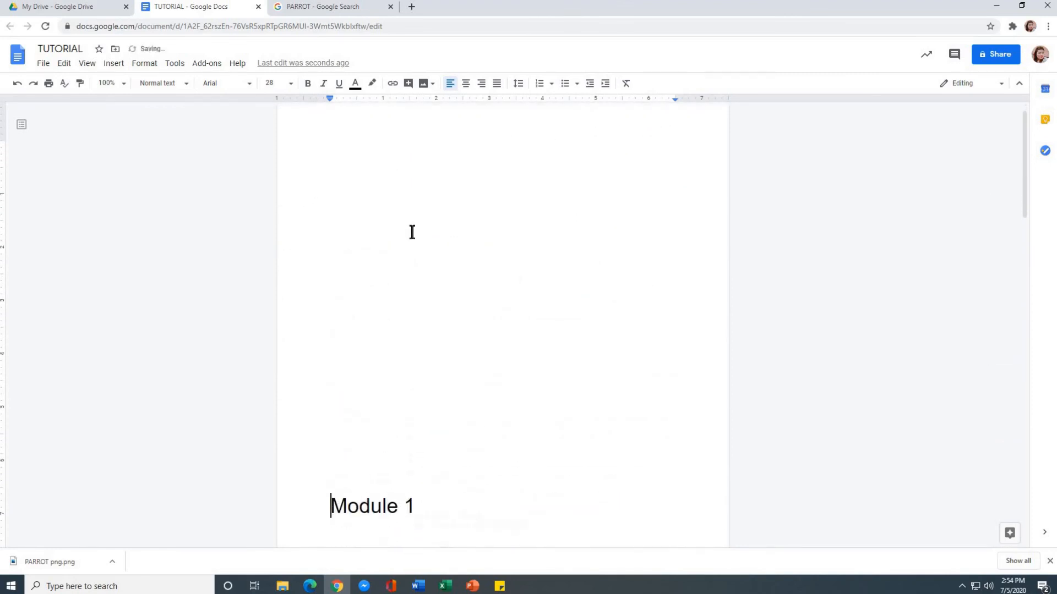
key(Return)
key(Return)
key(Return)
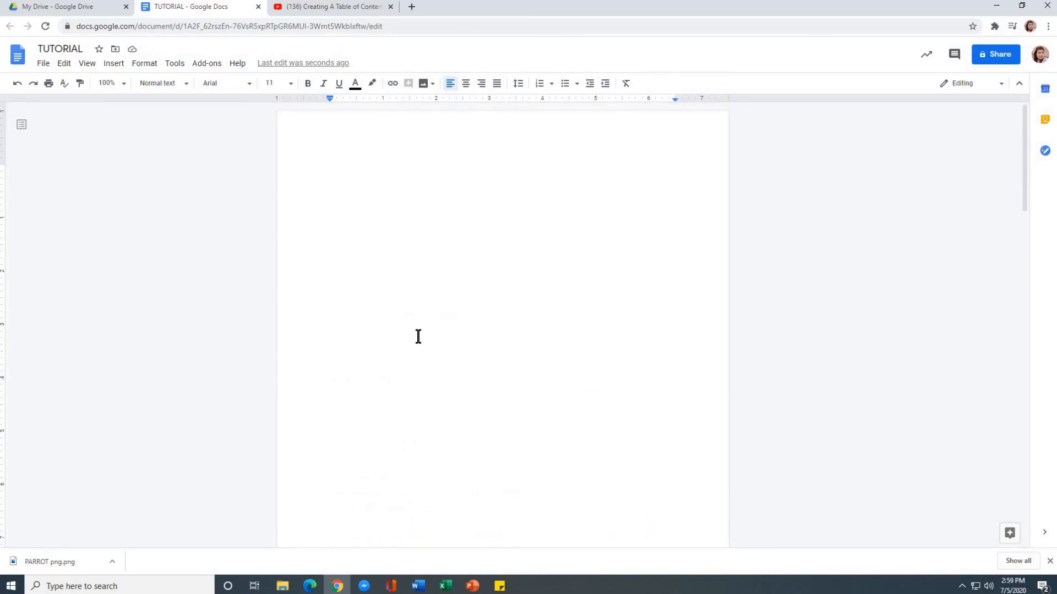
Add a centred Arial title "TABLE OF CONTENTS" at size 30 on the first page and left-align the line below it.
scroll(660, 271, down, 7)
scroll(660, 271, up, 7)
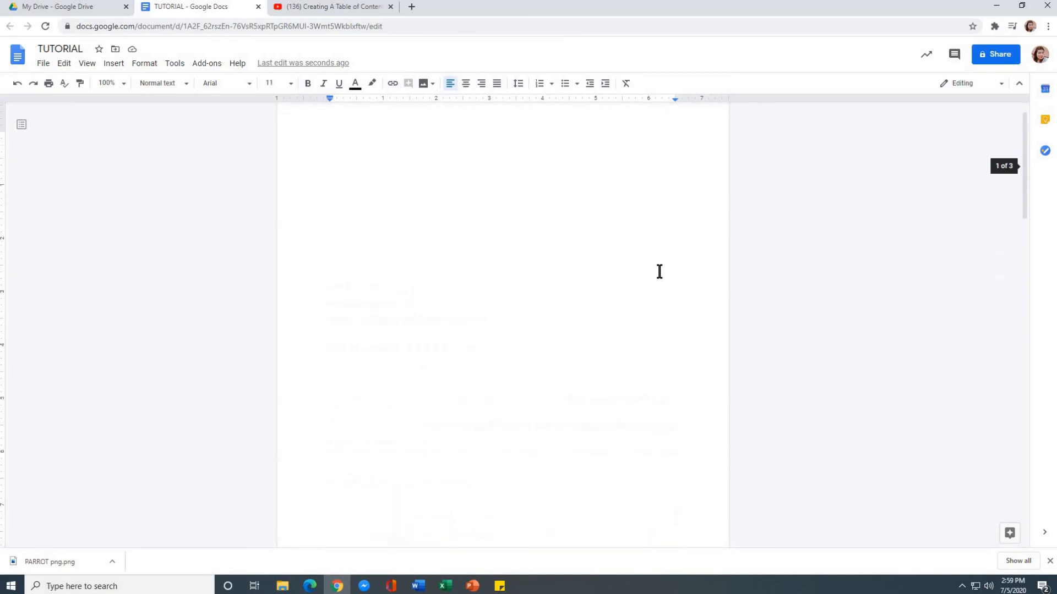
click(467, 83)
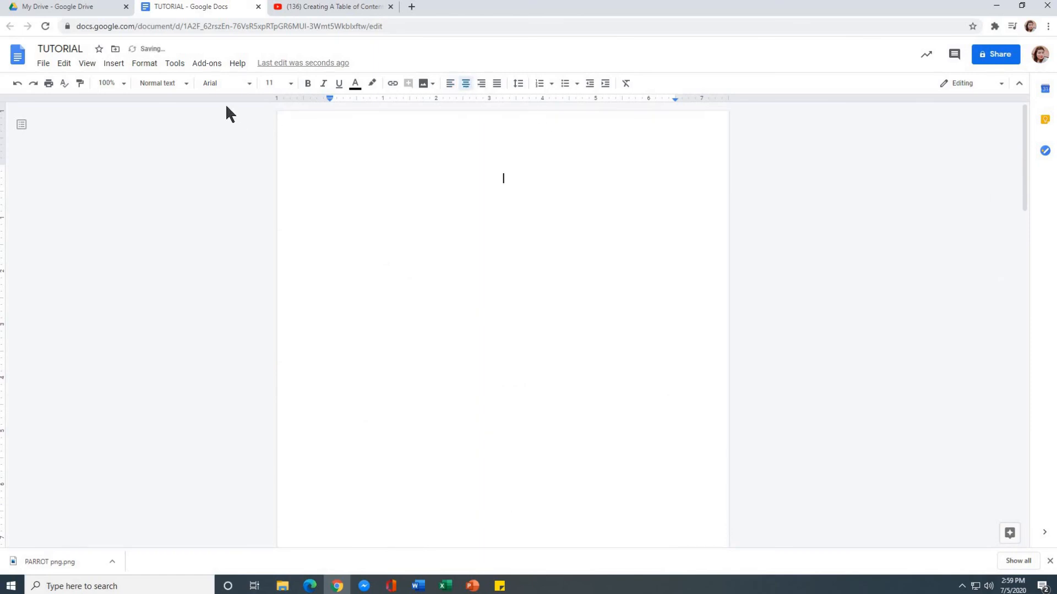
click(233, 86)
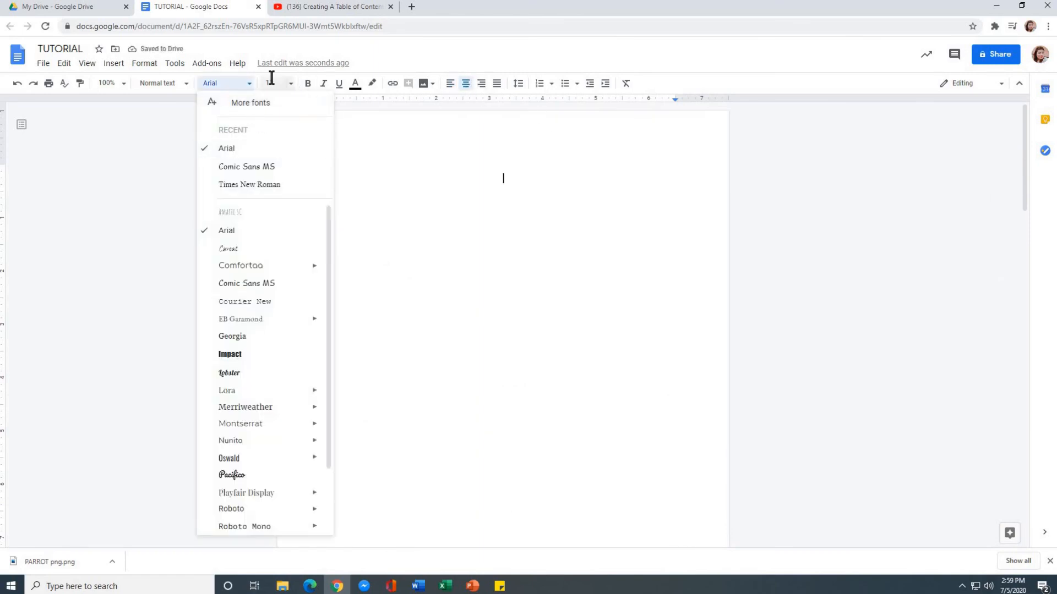
click(290, 83)
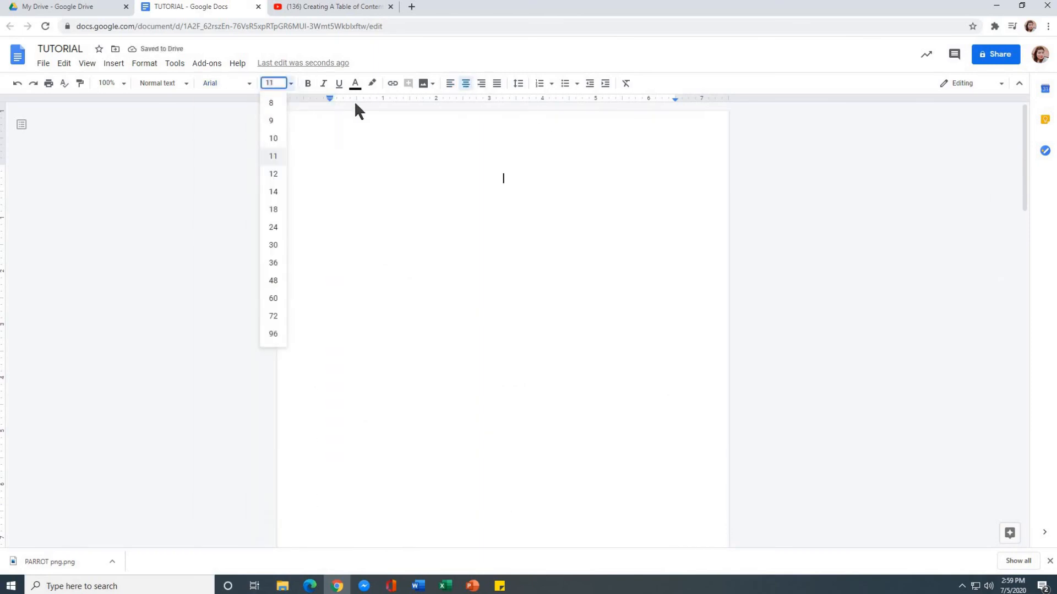
text(30)
key(Return)
text(tabv)
key(BackSpace)
key(BackSpace)
key(BackSpace)
key(BackSpace)
text(TABLE OF CONTENTS)
key(Return)
click(449, 83)
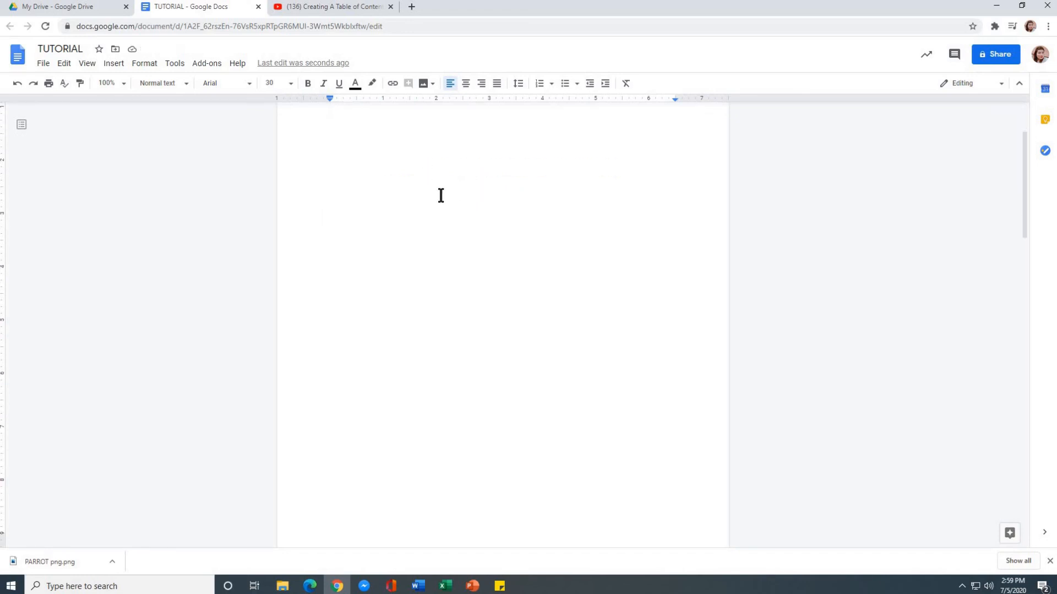
Remove the blank line above the Module 1 heading on the second page.
scroll(467, 200, down, 9)
scroll(467, 203, down, 2)
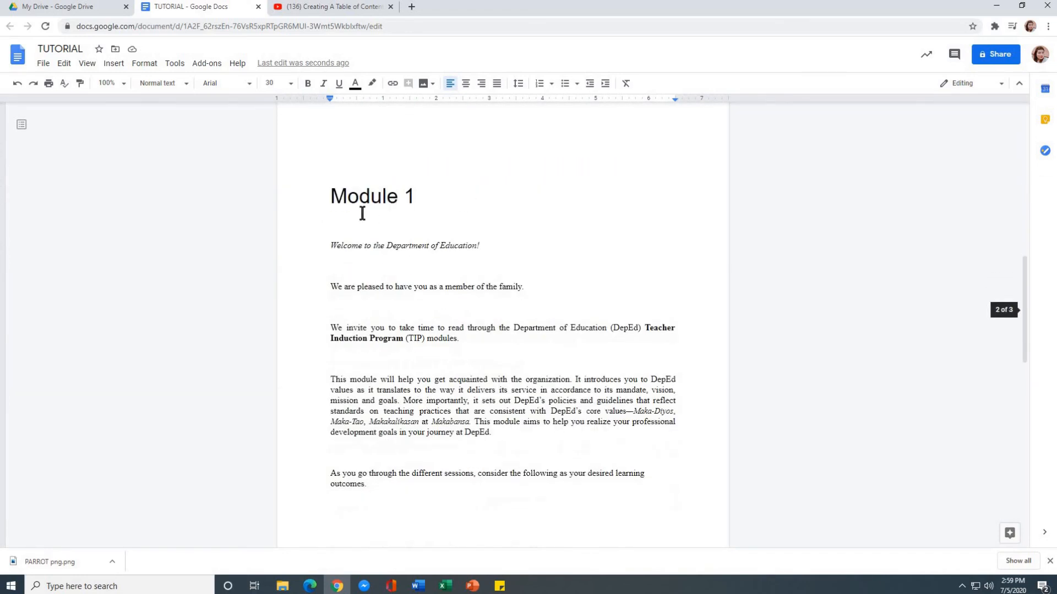
triple_click(371, 196)
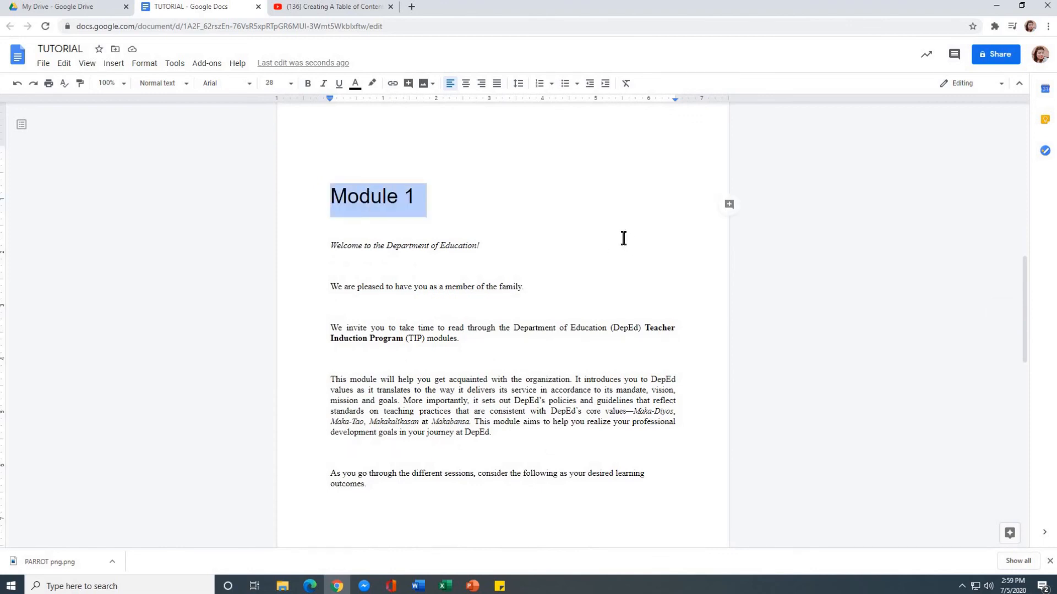
click(484, 207)
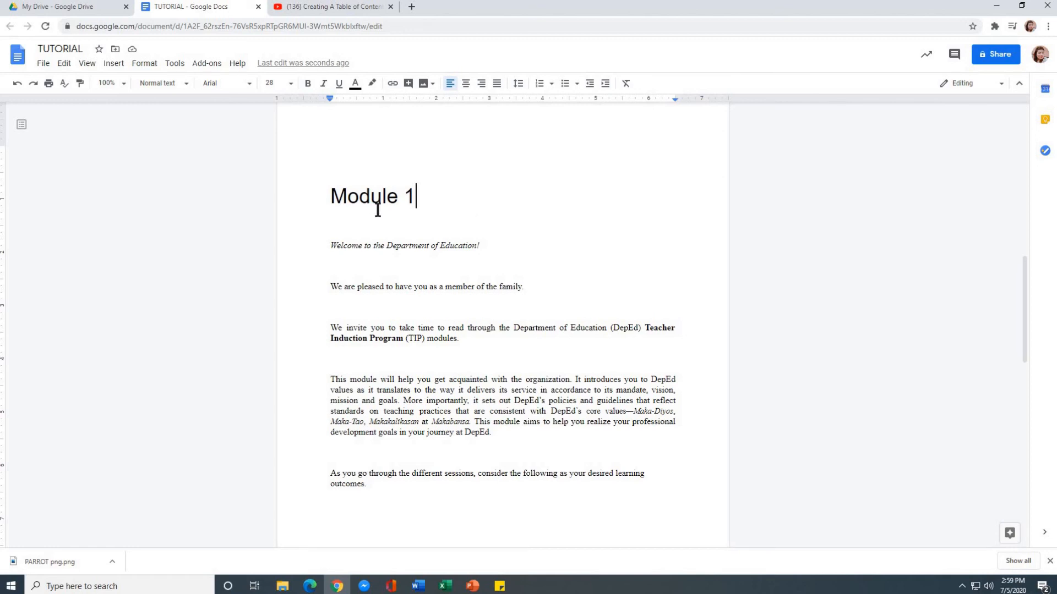
scroll(423, 212, up, 3)
click(429, 279)
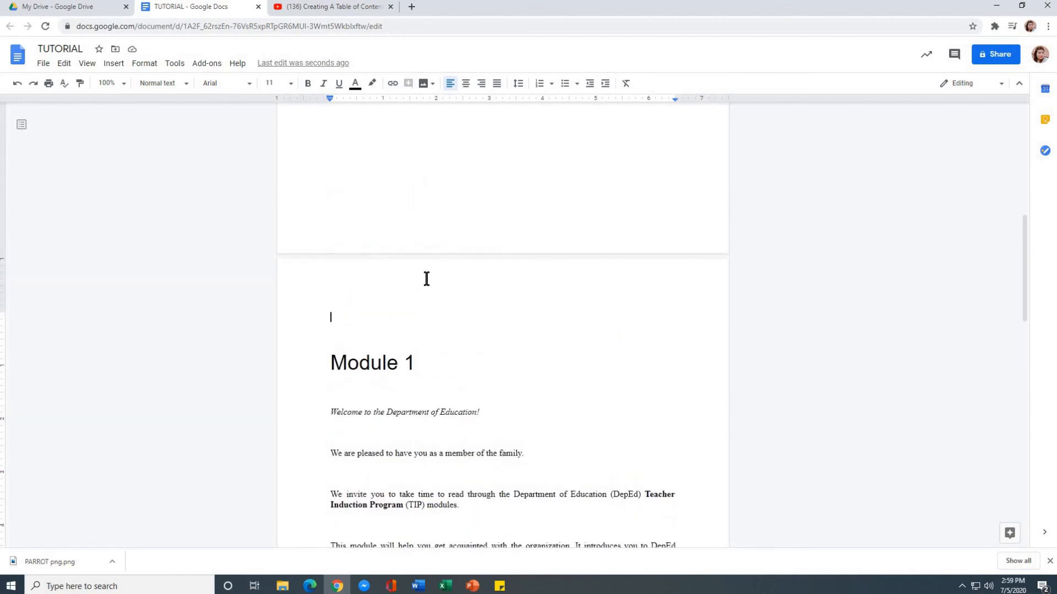
key(Delete)
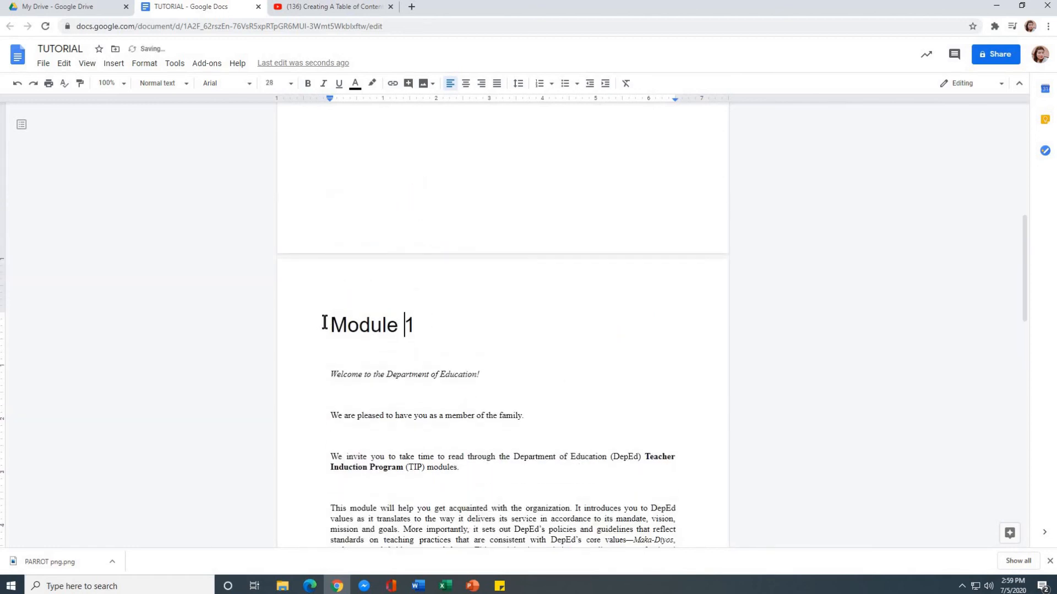
Apply the Heading 2 style to the Module 1 heading and set its font size to 30.
triple_click(416, 329)
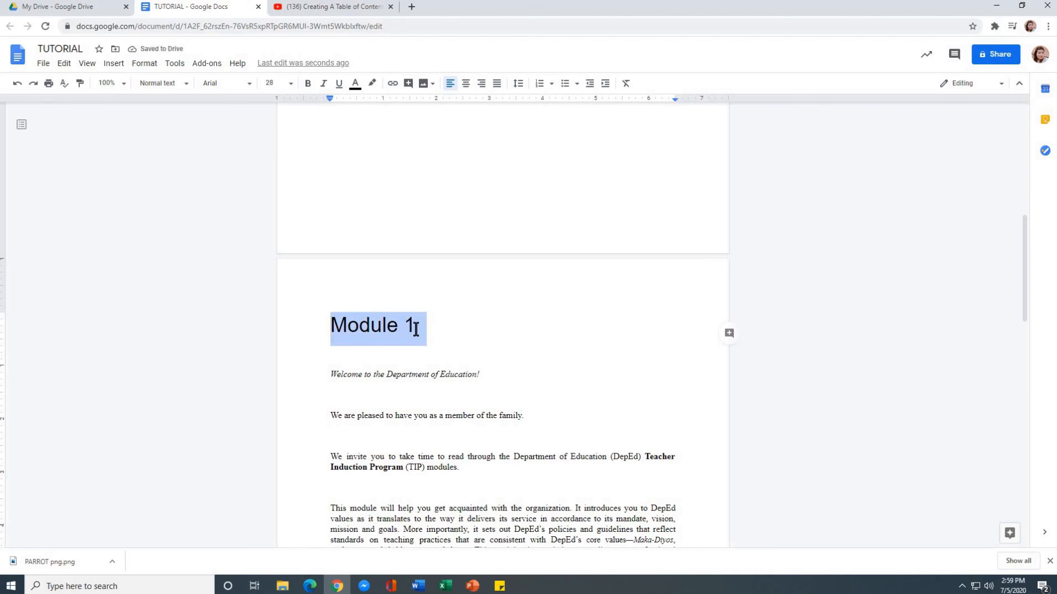
click(171, 84)
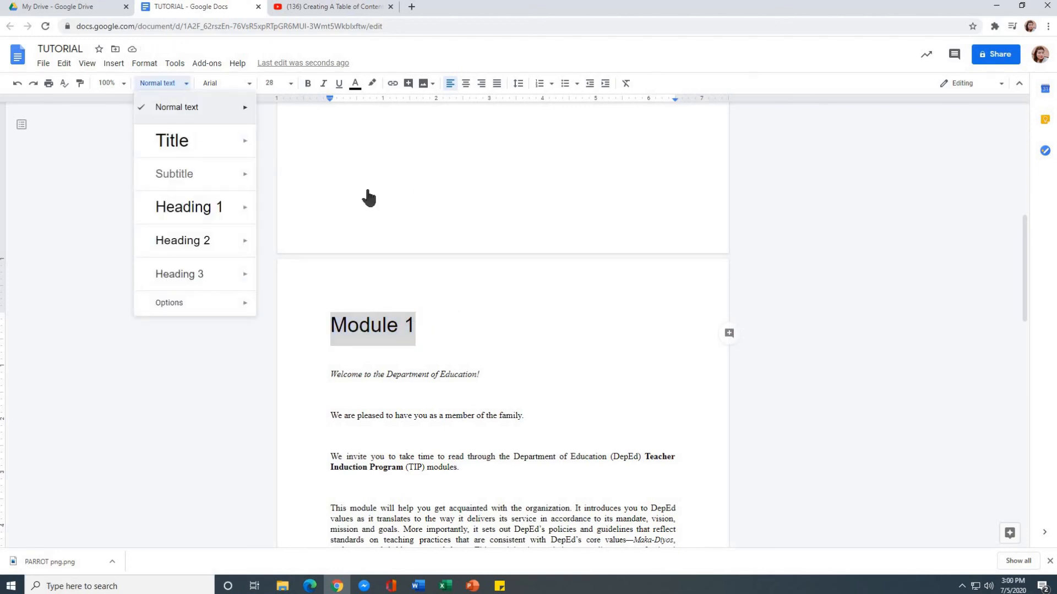
click(195, 245)
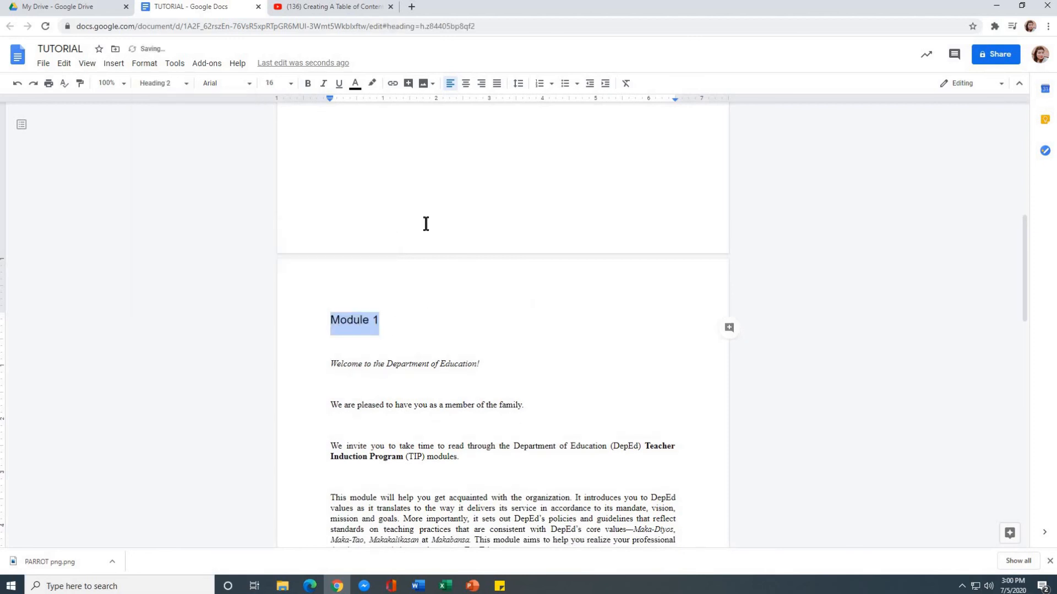
click(284, 83)
text(30)
key(Return)
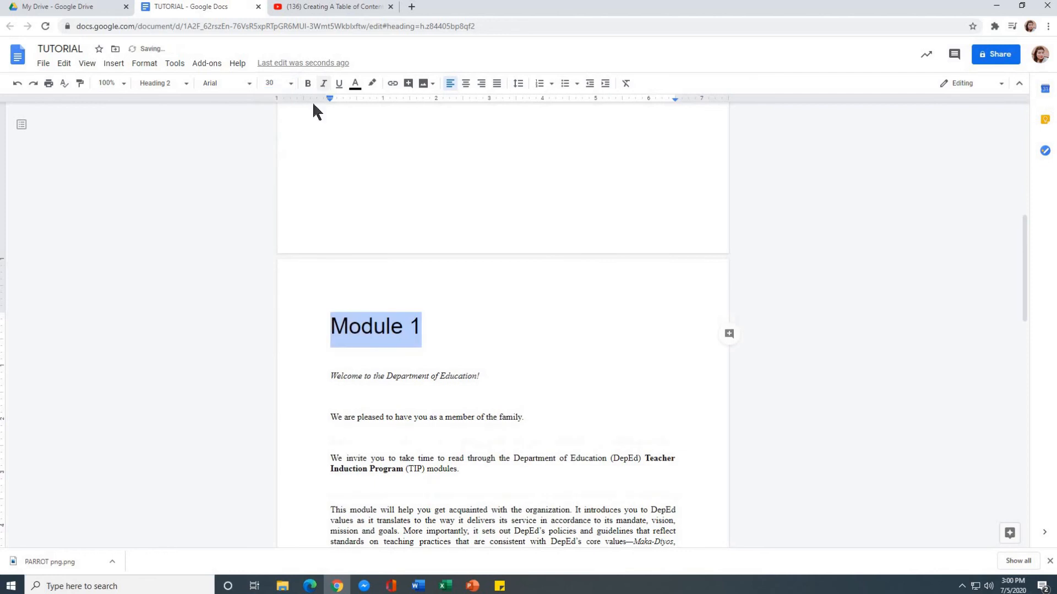
click(392, 330)
Apply the Heading 2 style to the "SESSION 1: MANDATE, VISION, MISSION, CORE VALUES (VMV), AND STRATEGIC DIRECTIONS" line.
scroll(531, 345, down, 10)
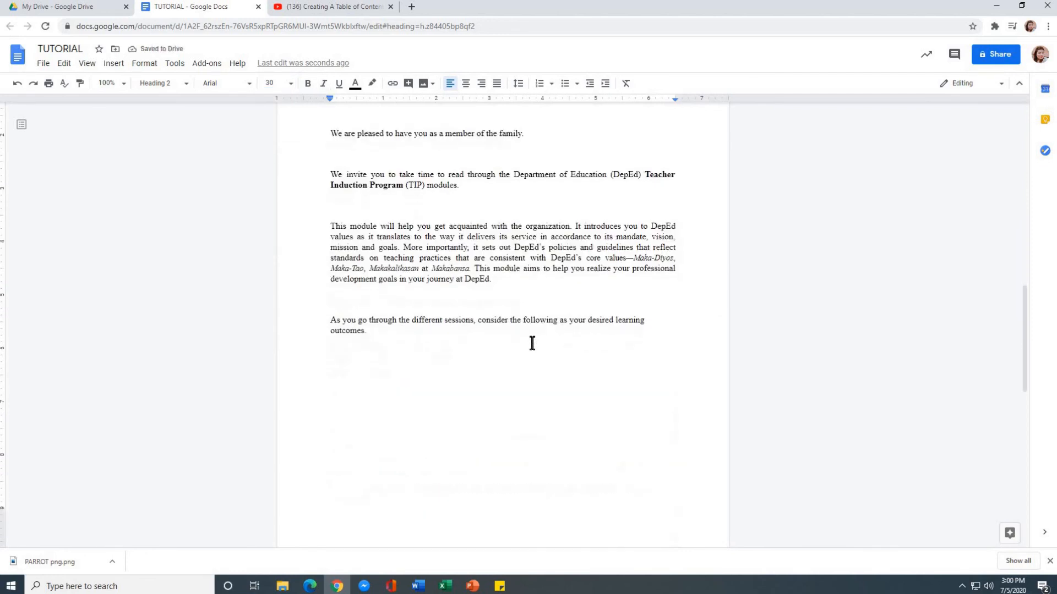
drag(354, 366, 562, 374)
scroll(562, 375, down, 3)
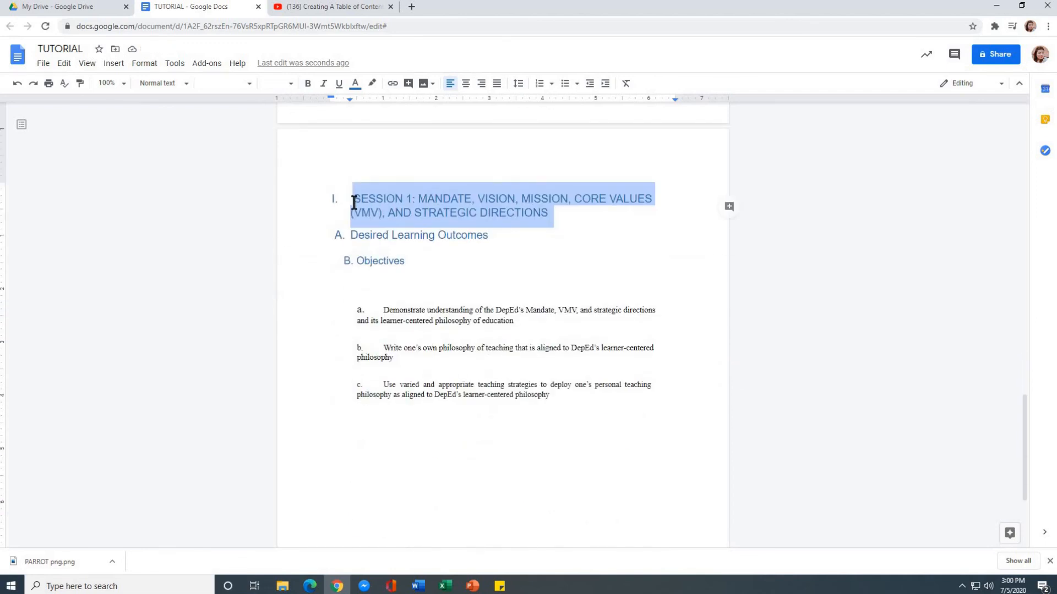
click(183, 83)
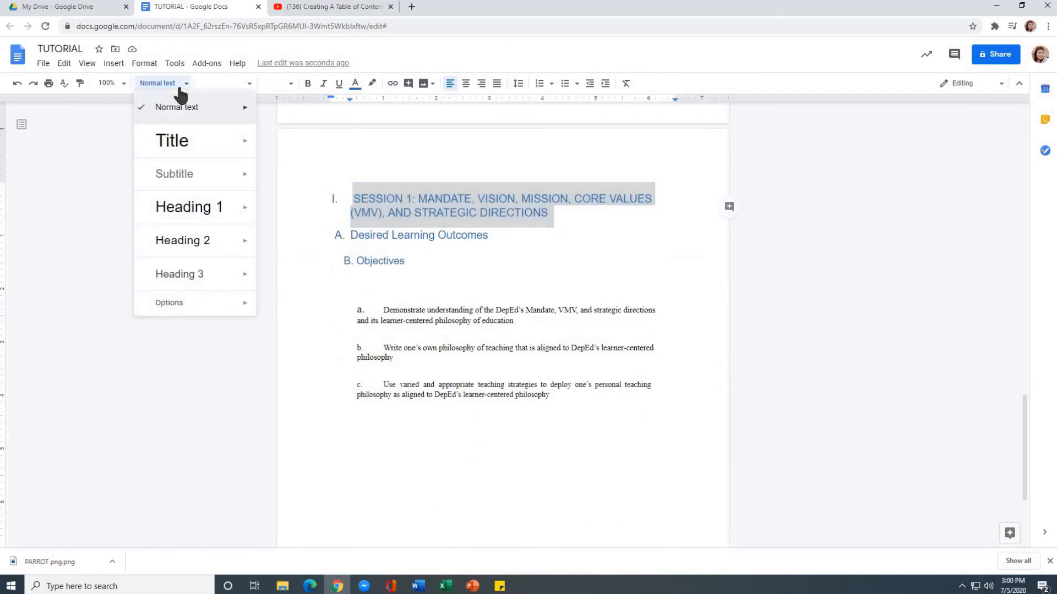
mouse_move(205, 248)
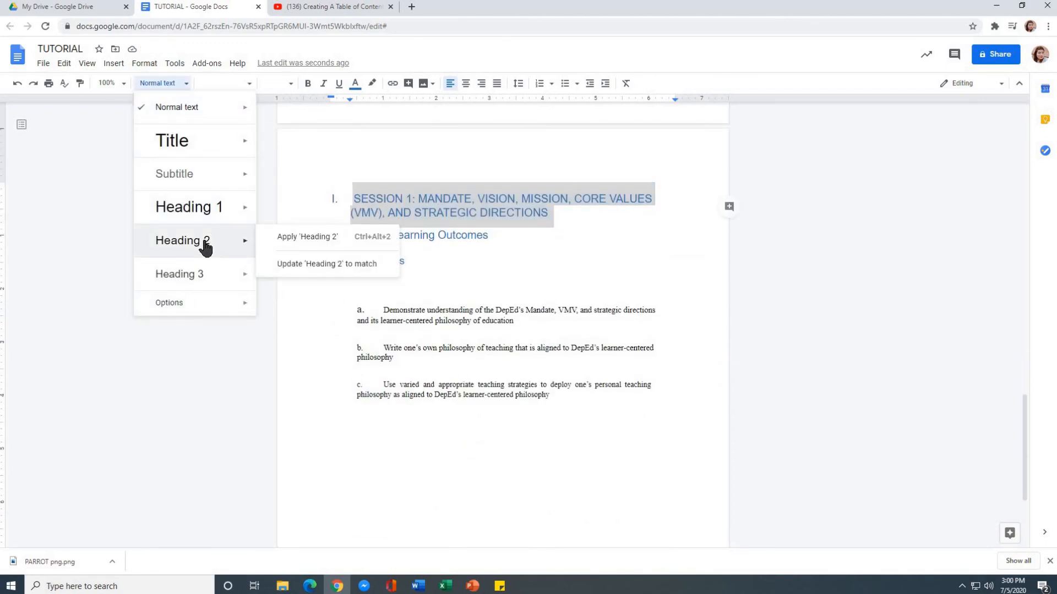
click(307, 236)
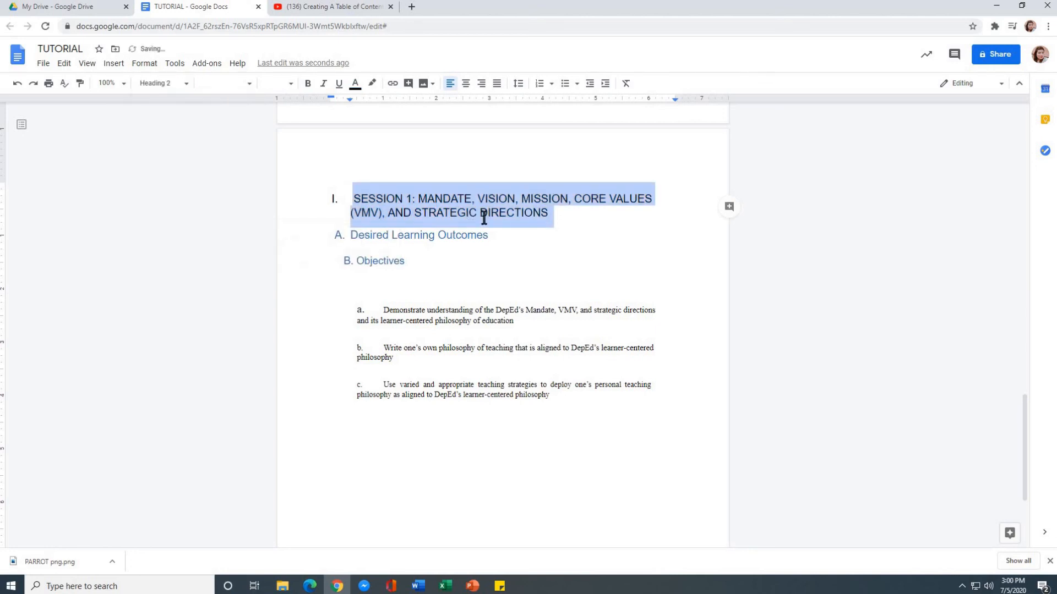
click(623, 239)
Change the text colour of the SESSION 1 heading to light blue.
drag(352, 196, 600, 214)
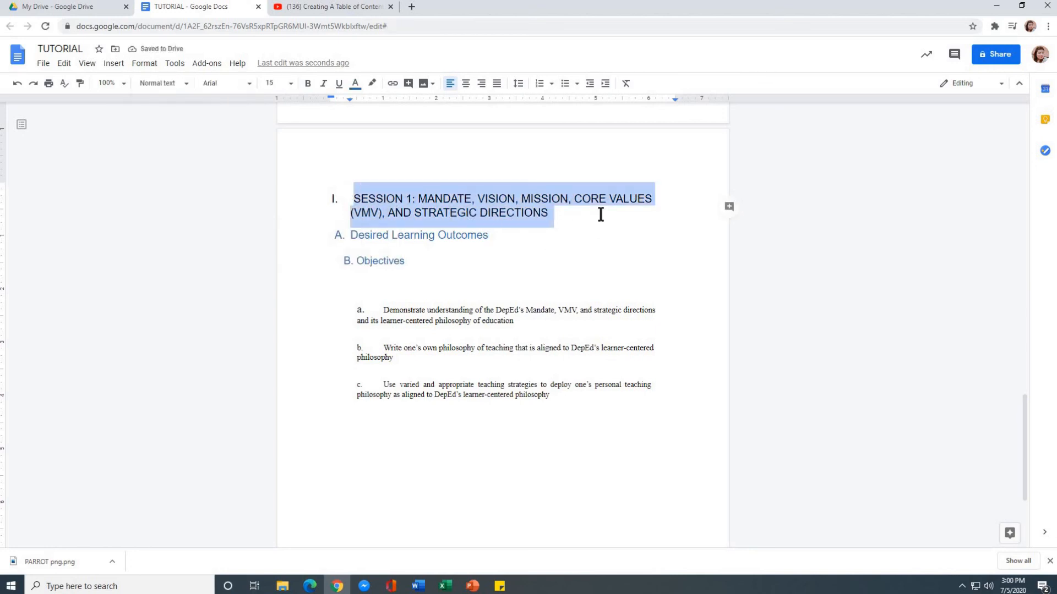
click(355, 83)
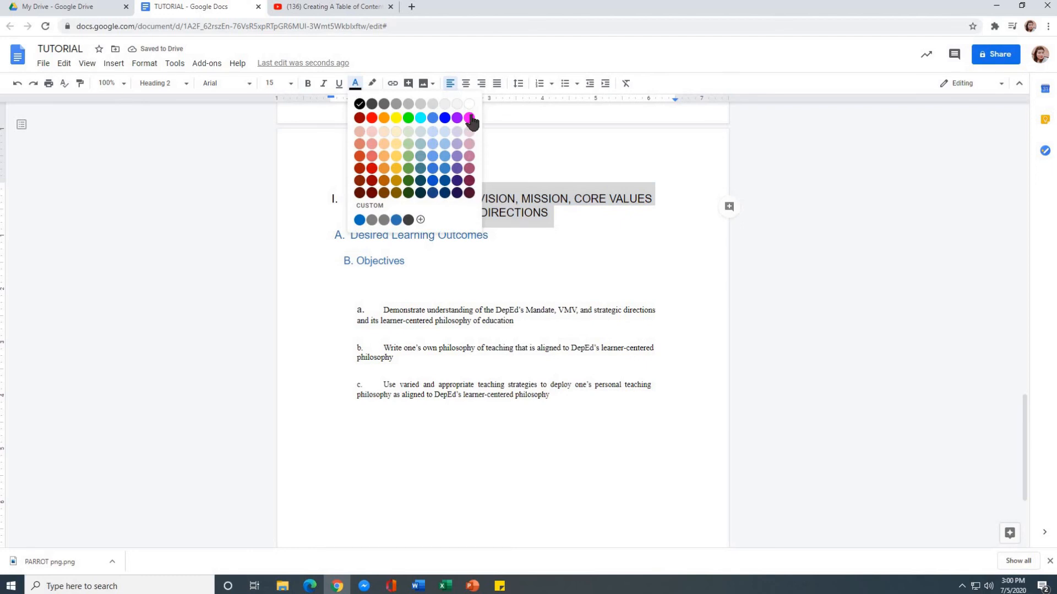
click(436, 160)
click(581, 242)
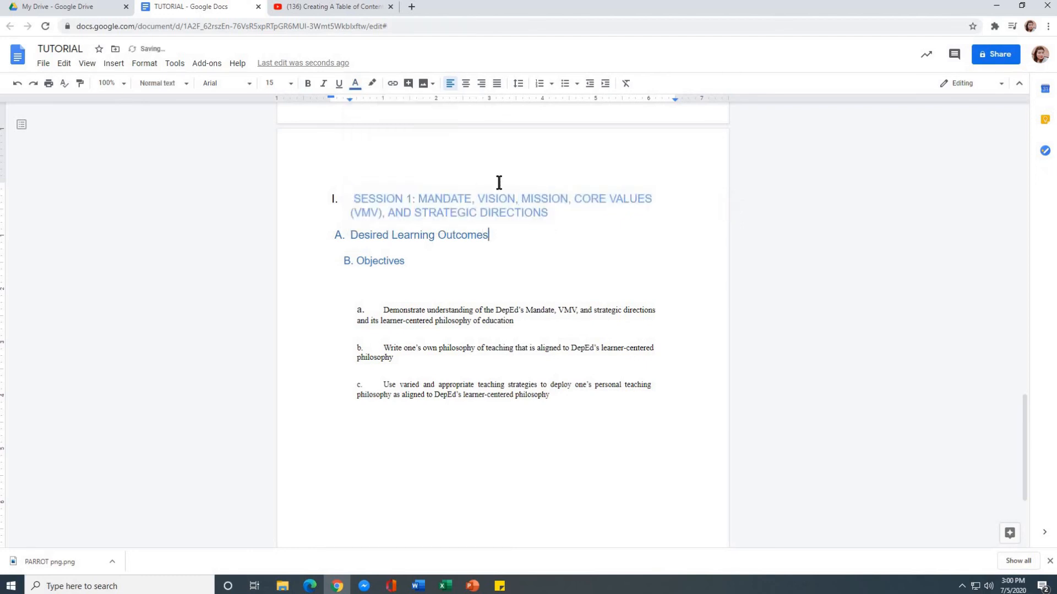
On the line below the TABLE OF CONTENTS title, set the font size to 15 and insert a table of contents with page numbers.
scroll(605, 193, up, 3)
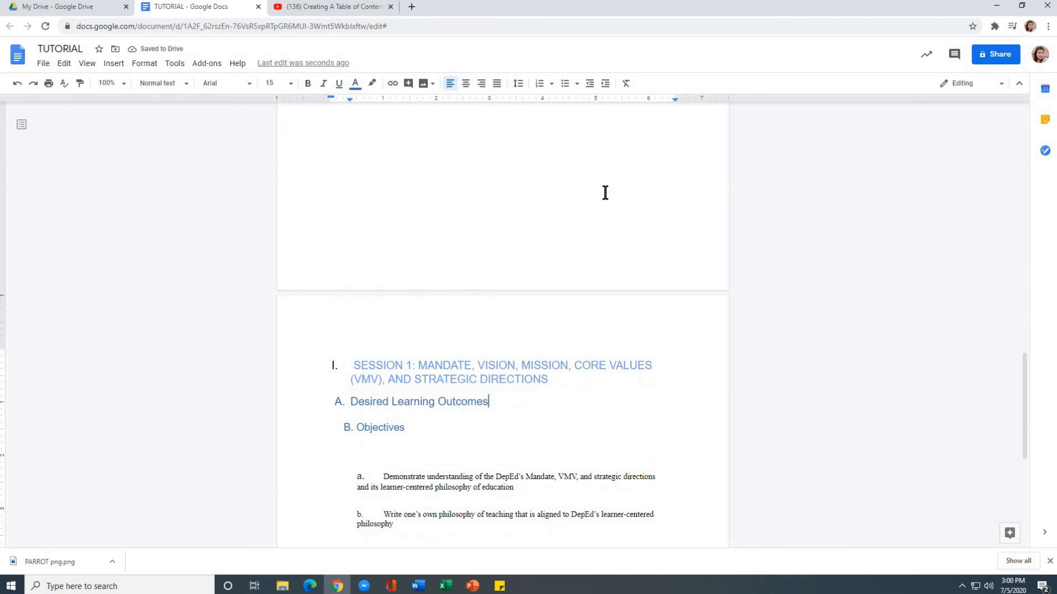
scroll(611, 192, up, 15)
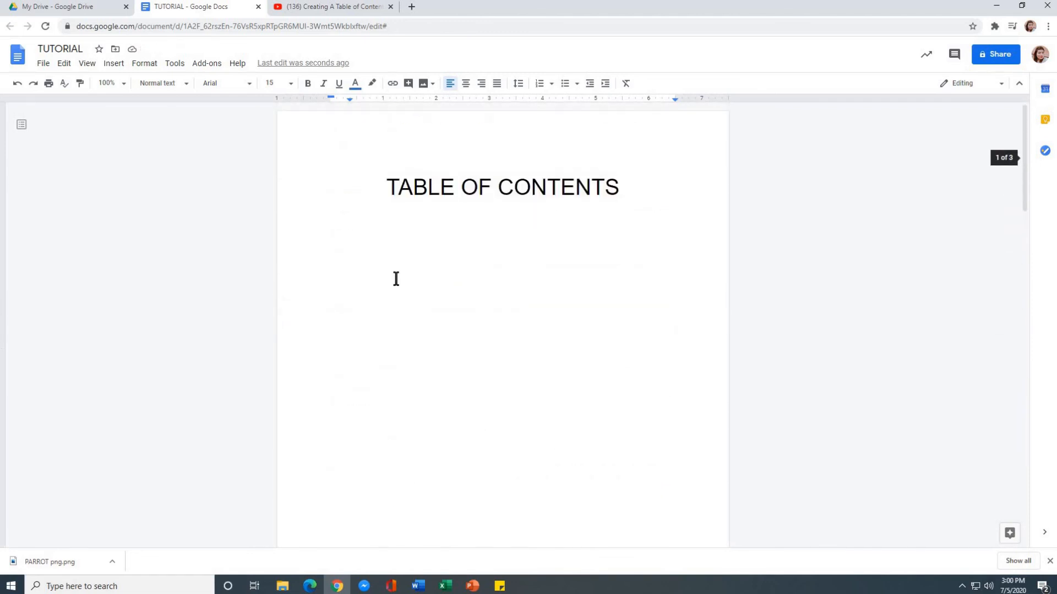
click(418, 238)
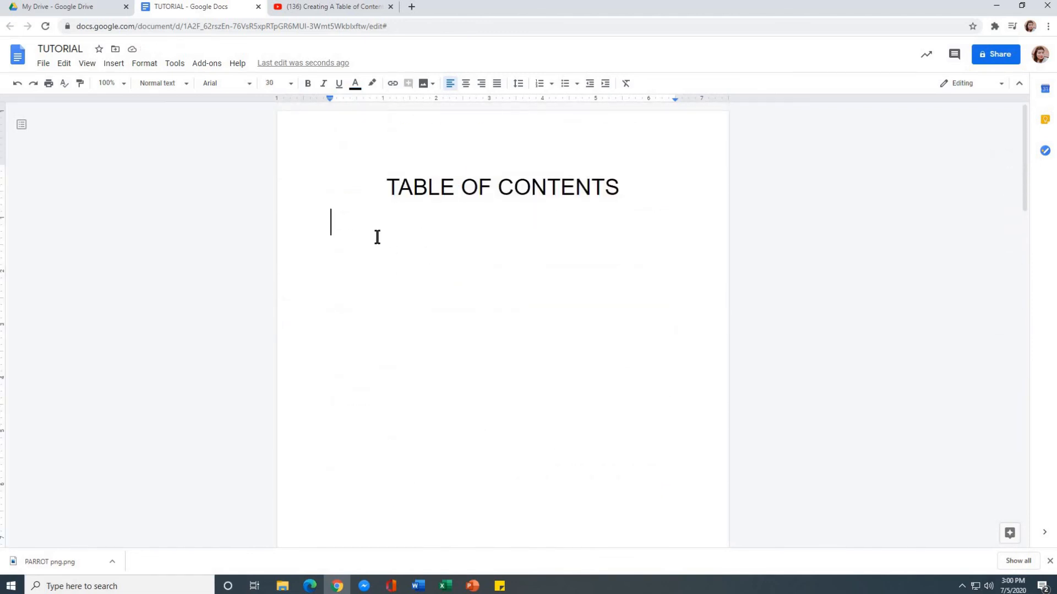
click(270, 82)
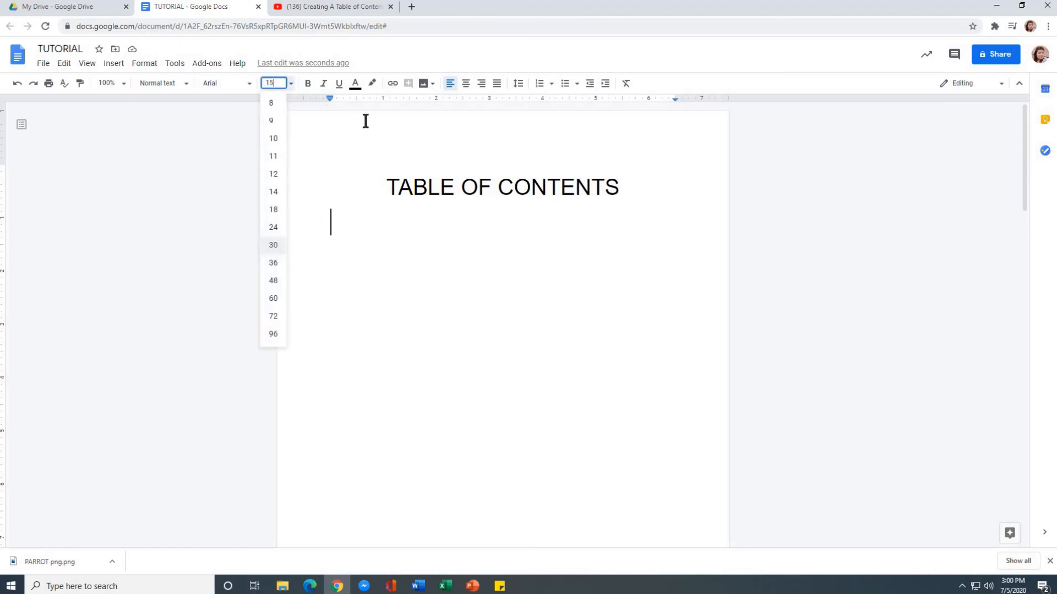
key(Return)
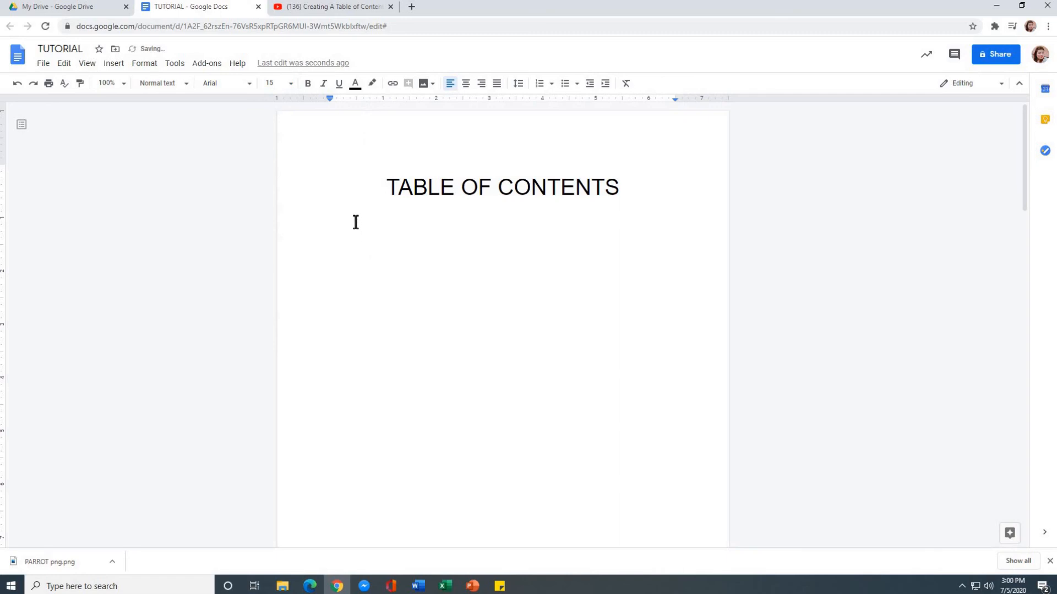
click(113, 63)
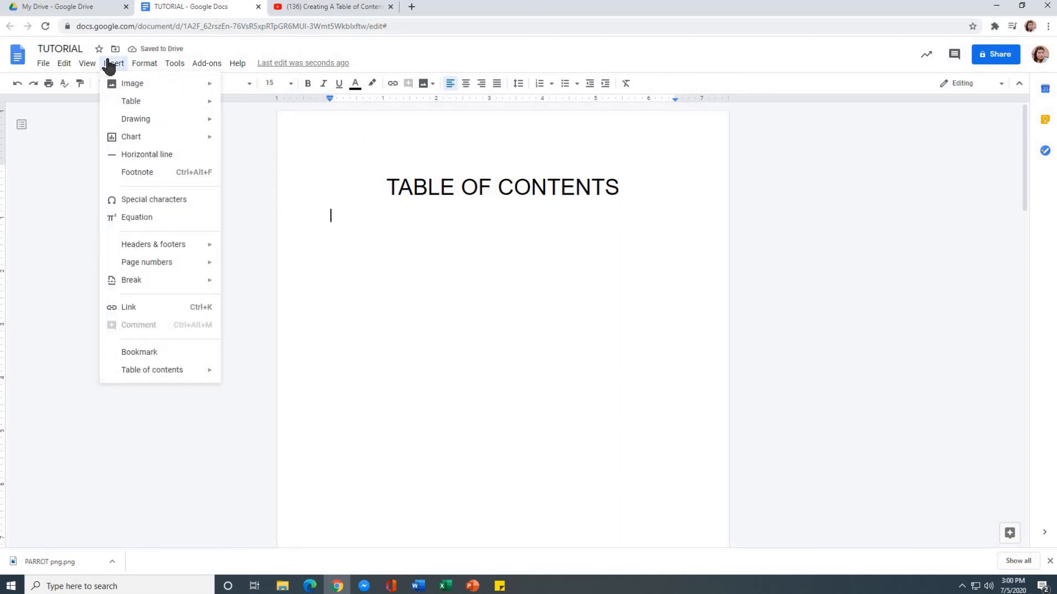
mouse_move(148, 375)
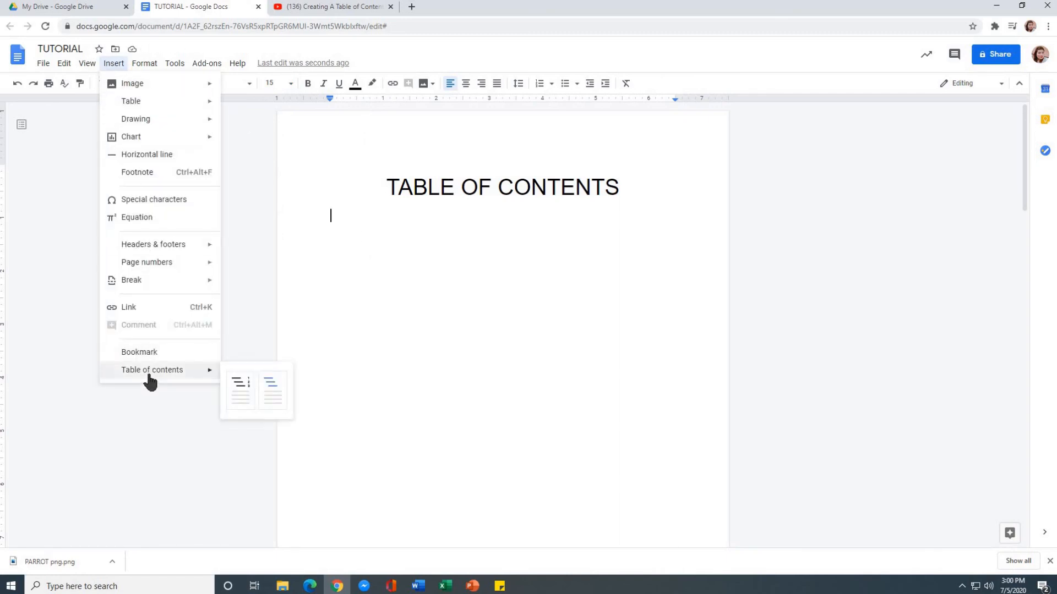
click(242, 392)
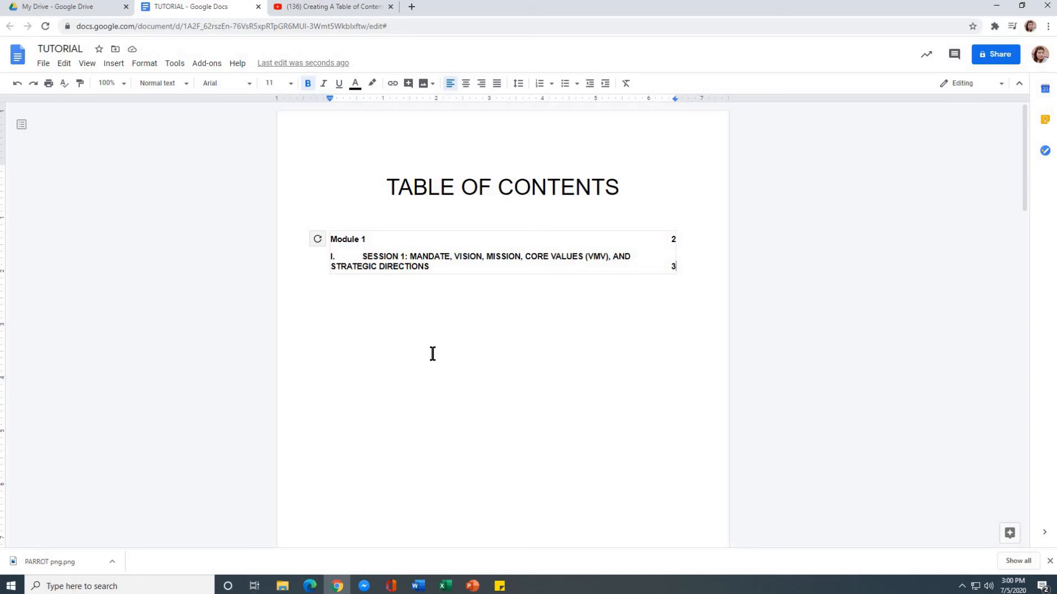
Check which paragraph style is applied to the Module 1 heading and to the SESSION 1 heading.
scroll(433, 352, down, 10)
click(368, 176)
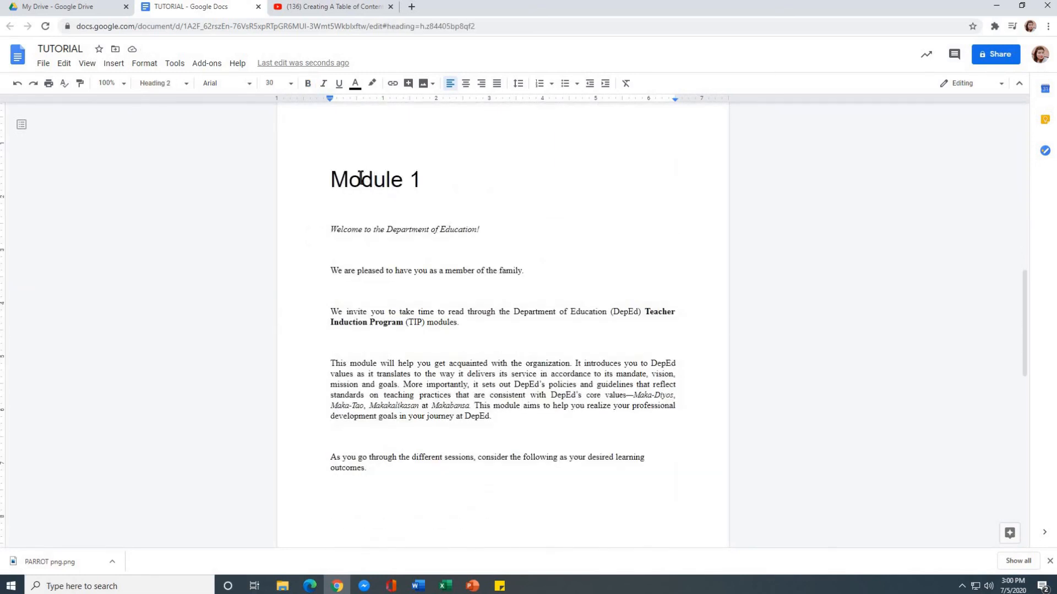
drag(422, 178, 330, 178)
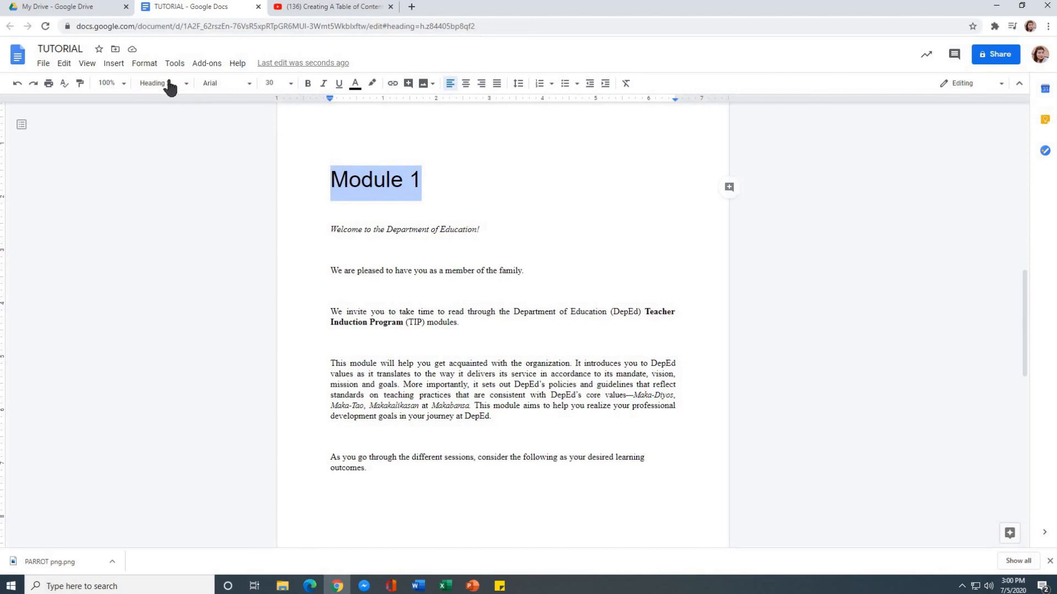
scroll(540, 255, down, 10)
scroll(484, 243, up, 4)
drag(341, 304, 573, 314)
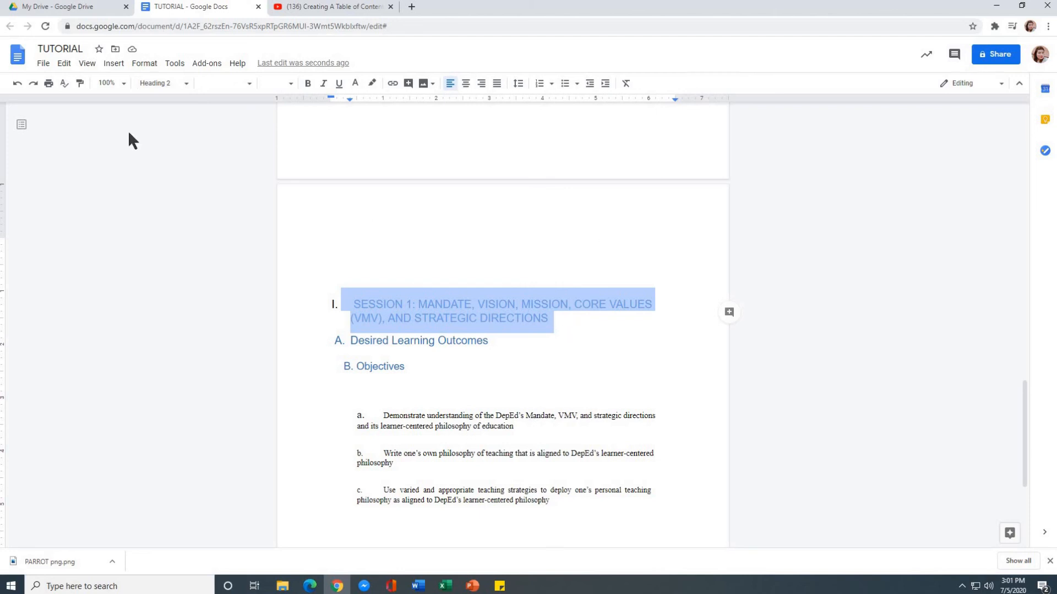
Delete the blank lines above the Module 1 heading on the second page.
scroll(630, 288, up, 15)
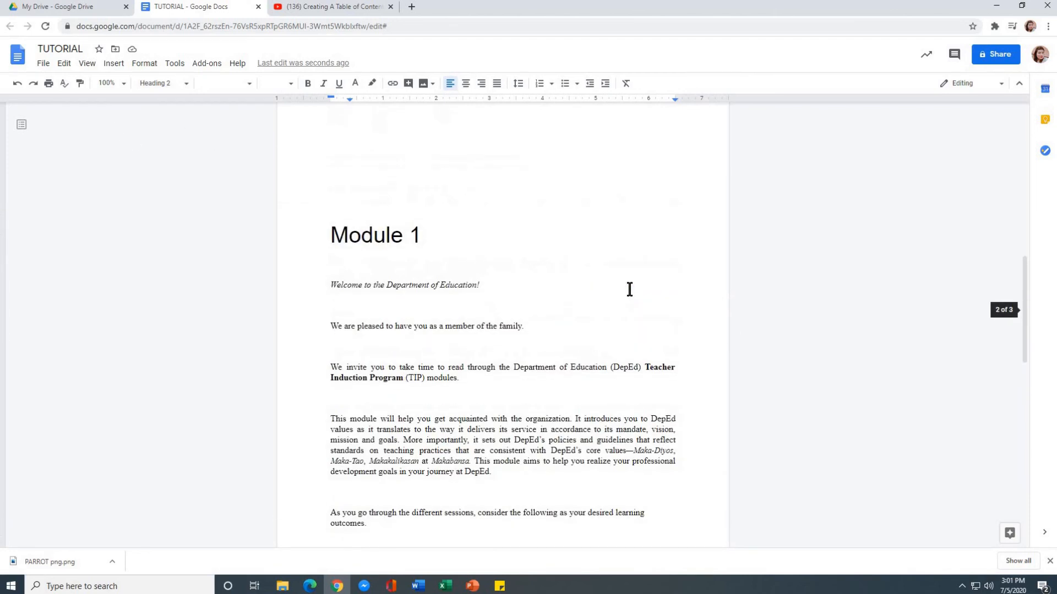
scroll(441, 178, up, 1)
click(458, 178)
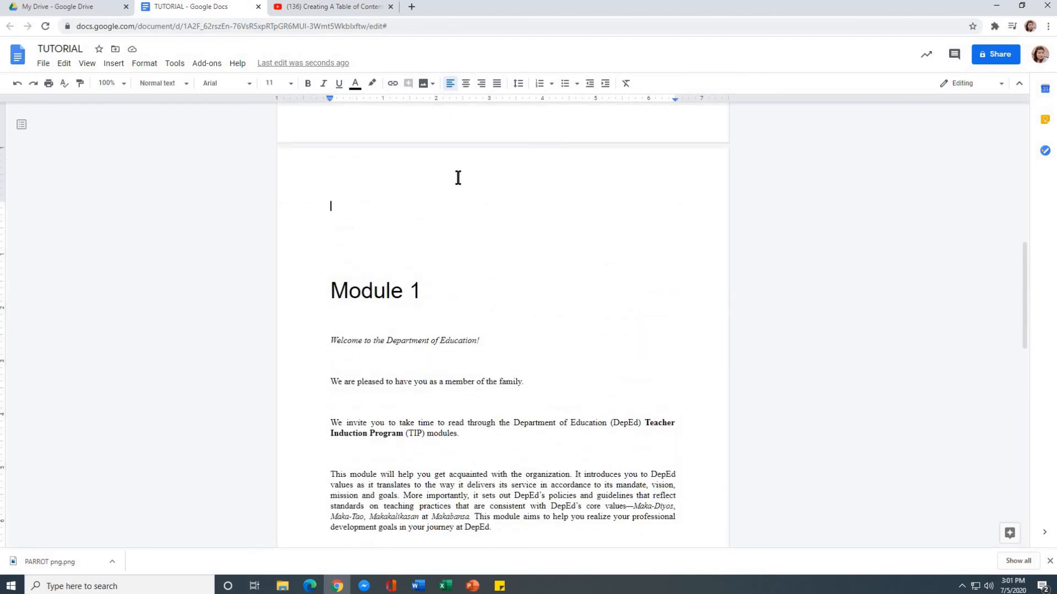
key(Delete)
key(Delete)
key(Delete)
key(Delete)
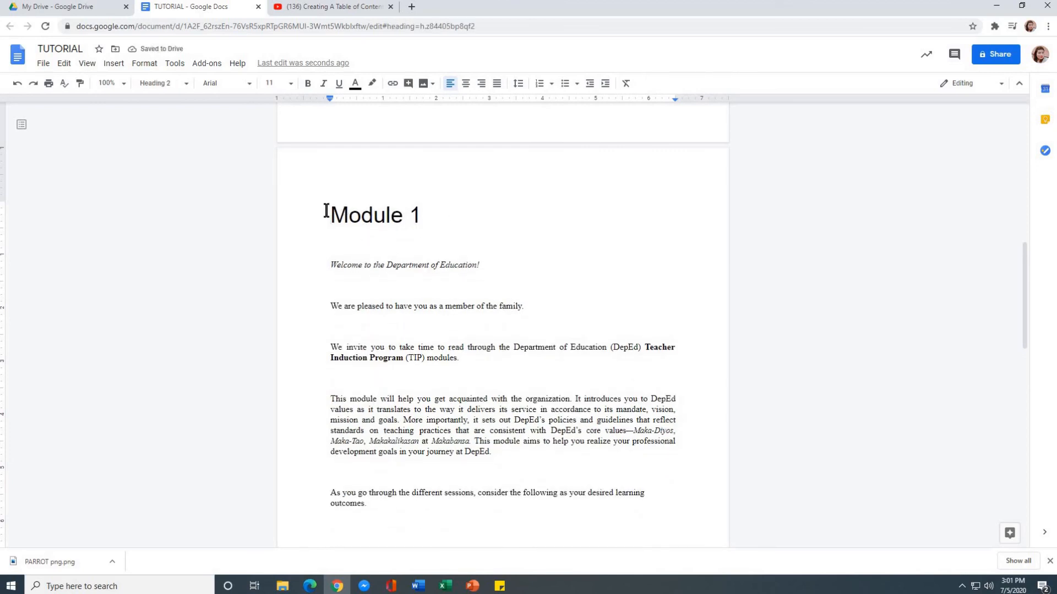
Compare the table of contents entries with the Module 1 and SESSION 1 headings on their pages.
drag(399, 214, 442, 226)
scroll(504, 244, down, 9)
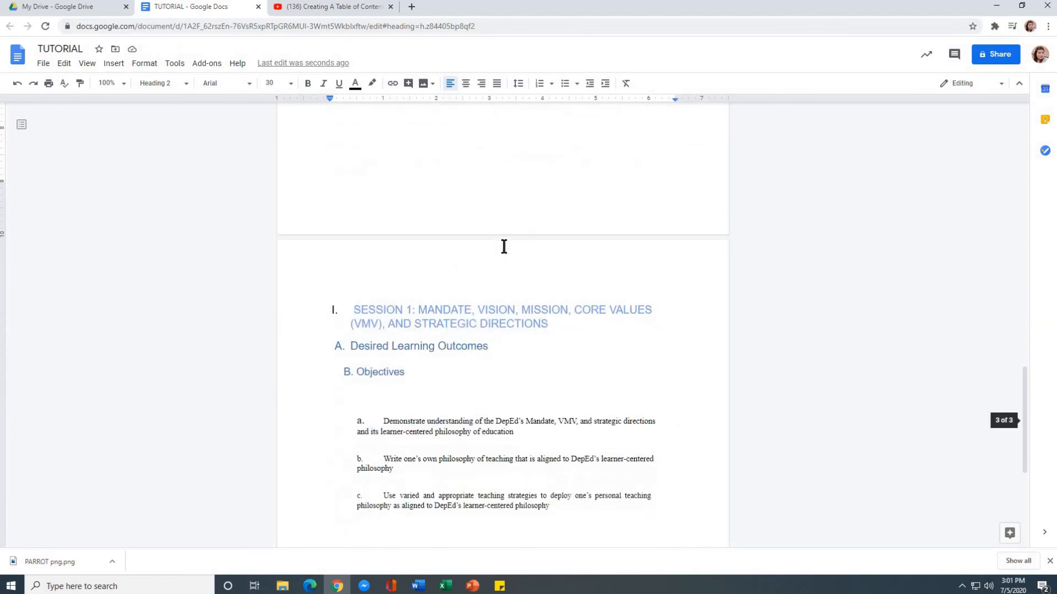
scroll(545, 281, up, 18)
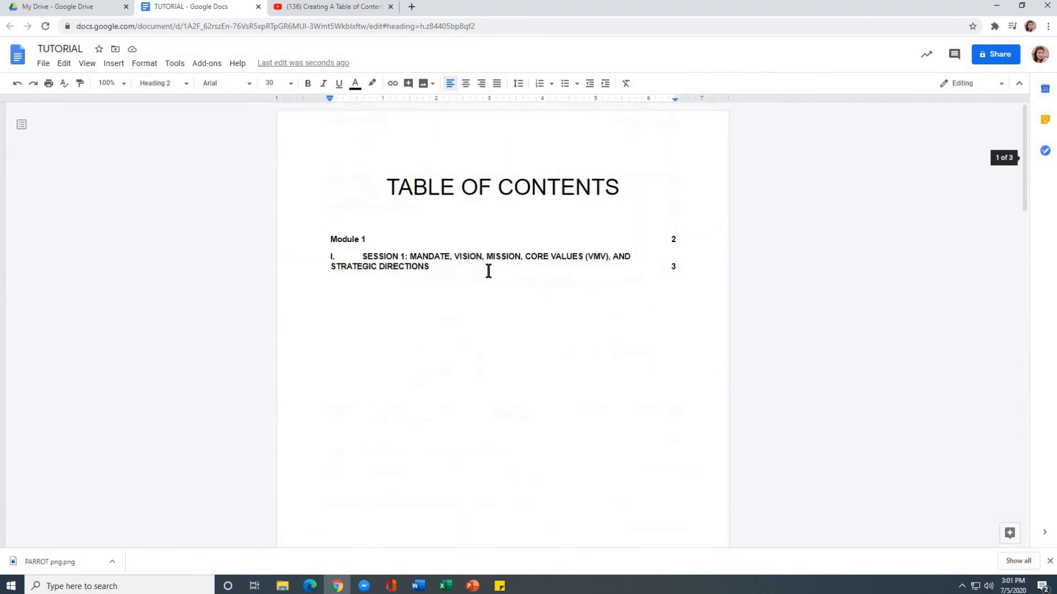
click(362, 244)
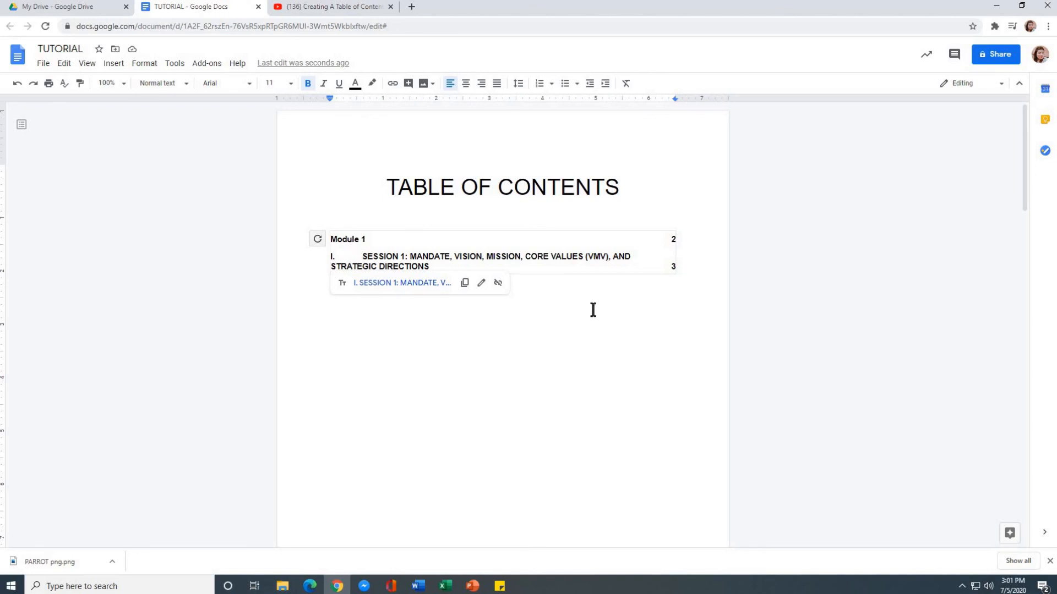
scroll(609, 319, down, 2)
scroll(448, 448, down, 6)
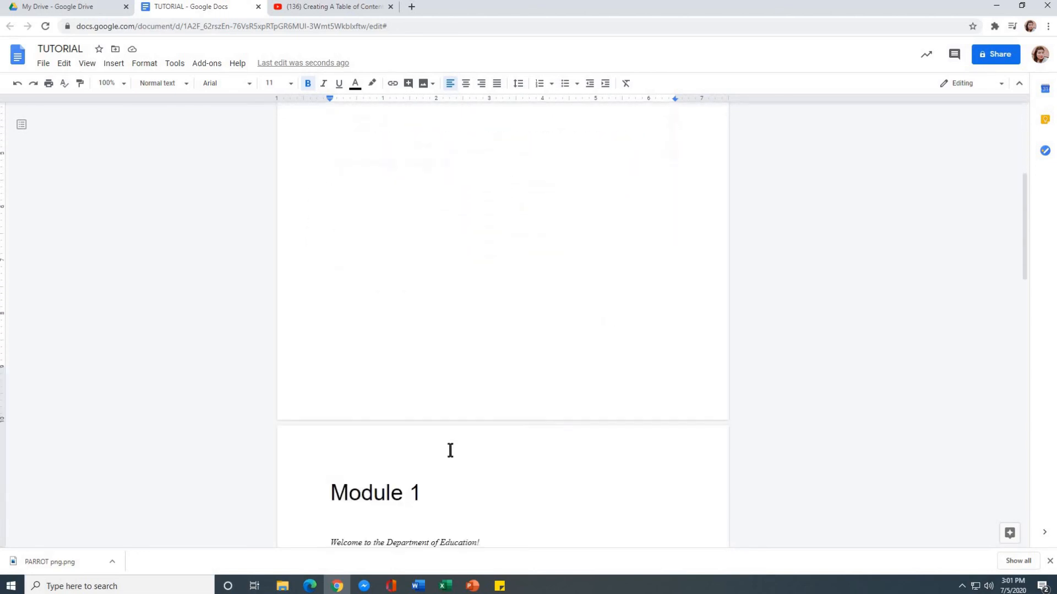
scroll(501, 392, up, 8)
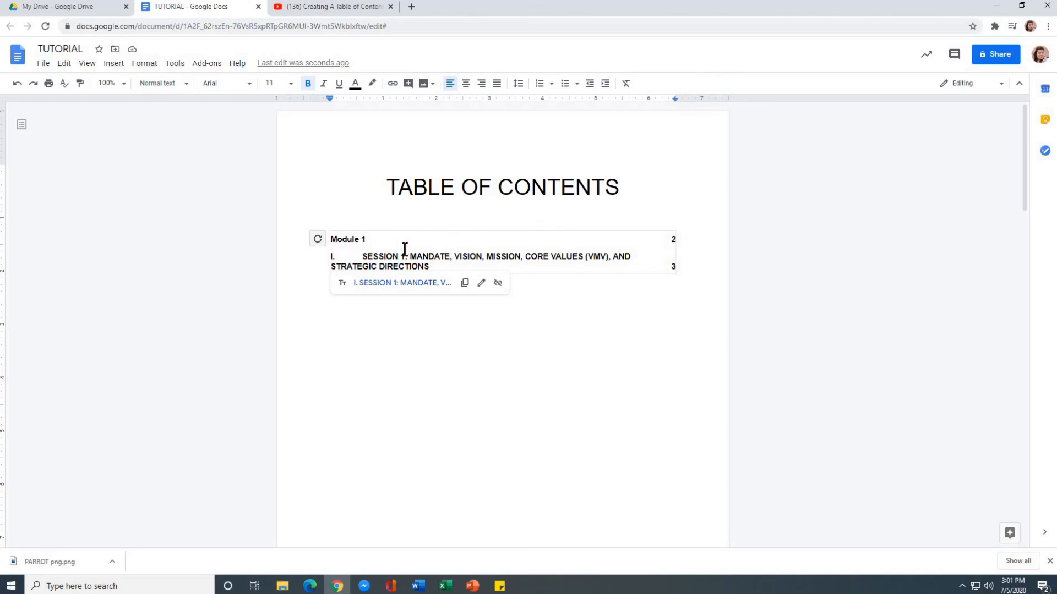
Show the heading links attached to the Module 1 and SESSION 1 entries in the table of contents.
click(596, 345)
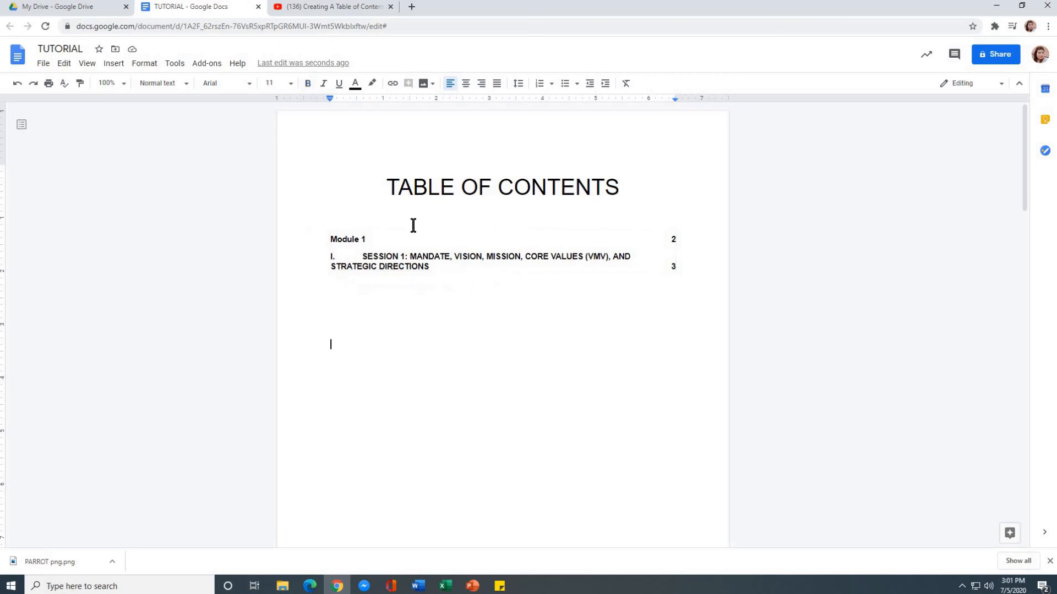
click(350, 240)
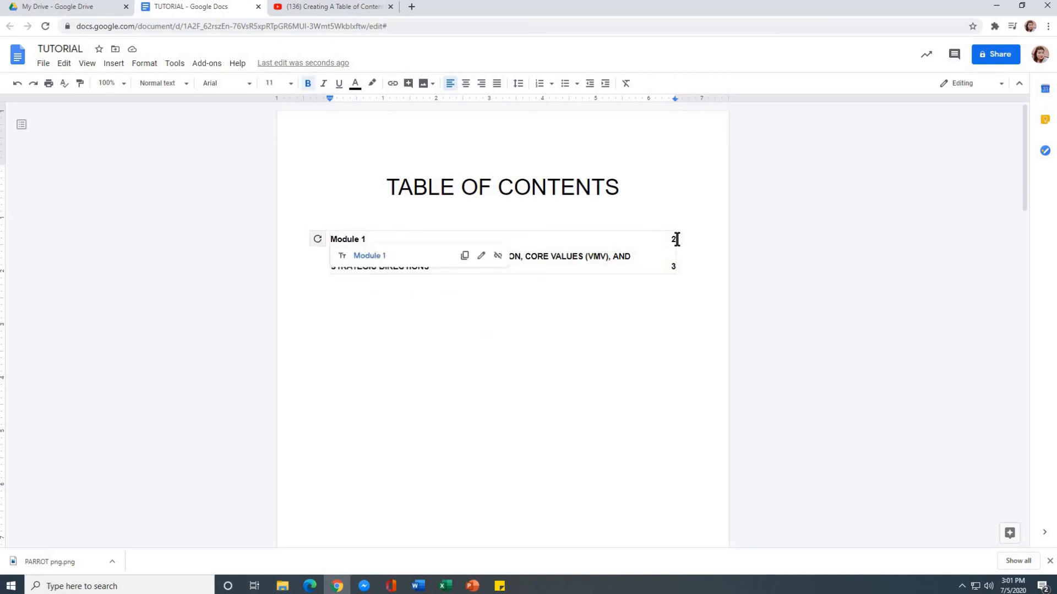
click(598, 319)
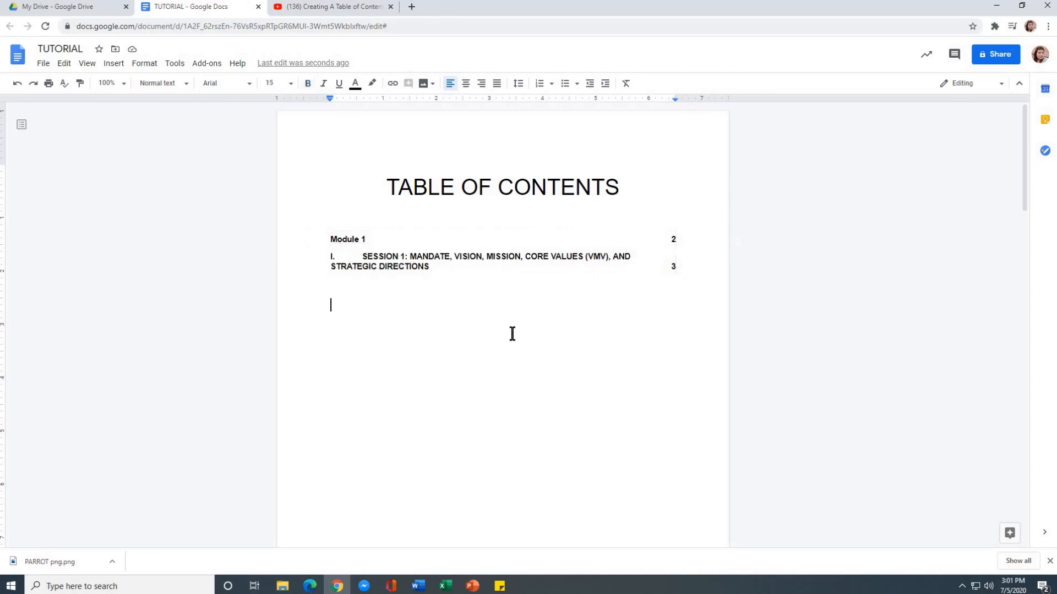
click(372, 256)
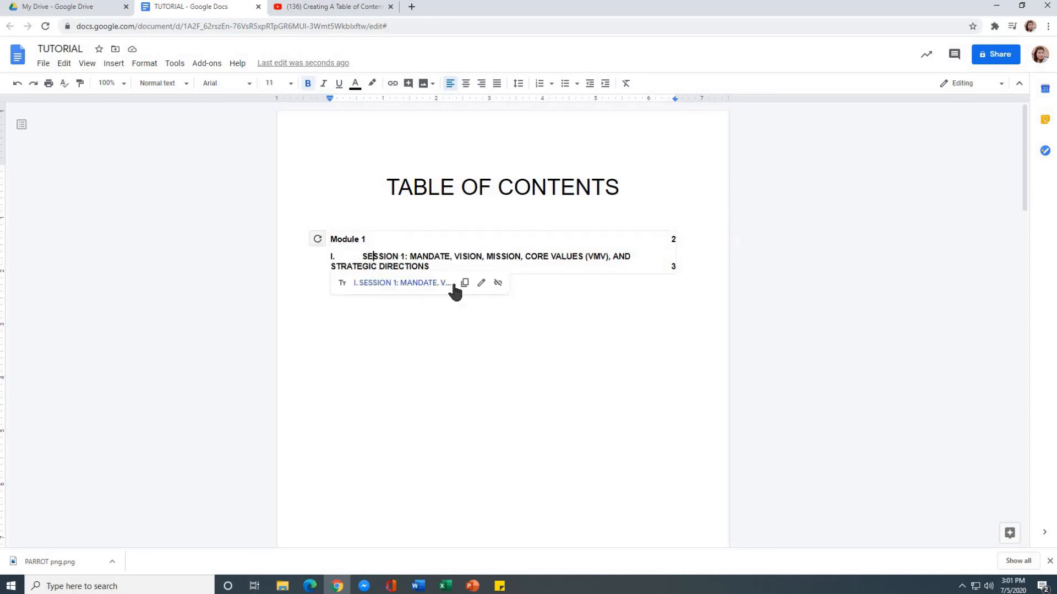
click(667, 342)
click(352, 239)
click(475, 338)
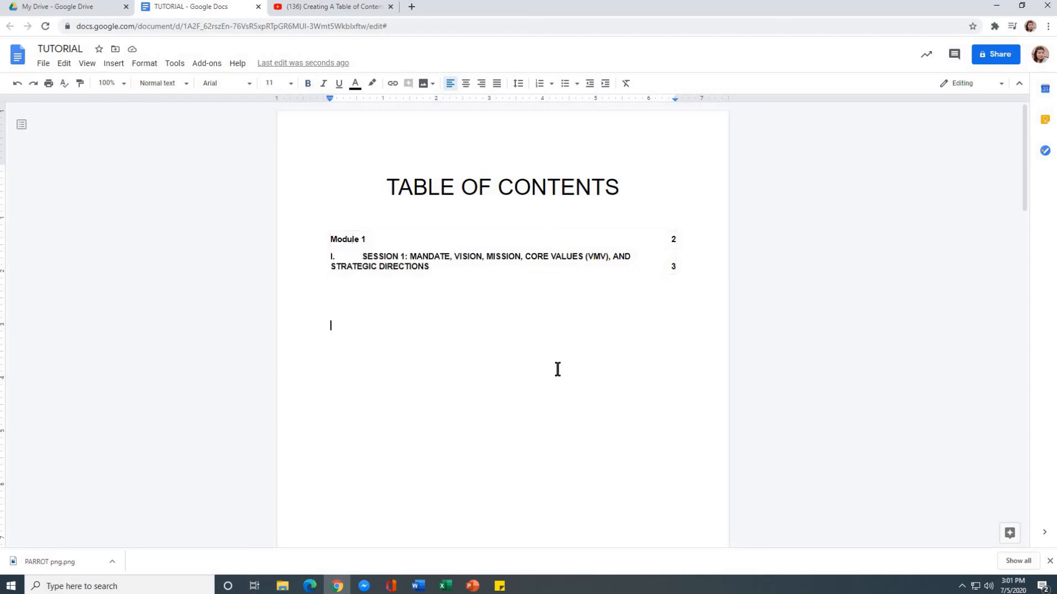
click(355, 239)
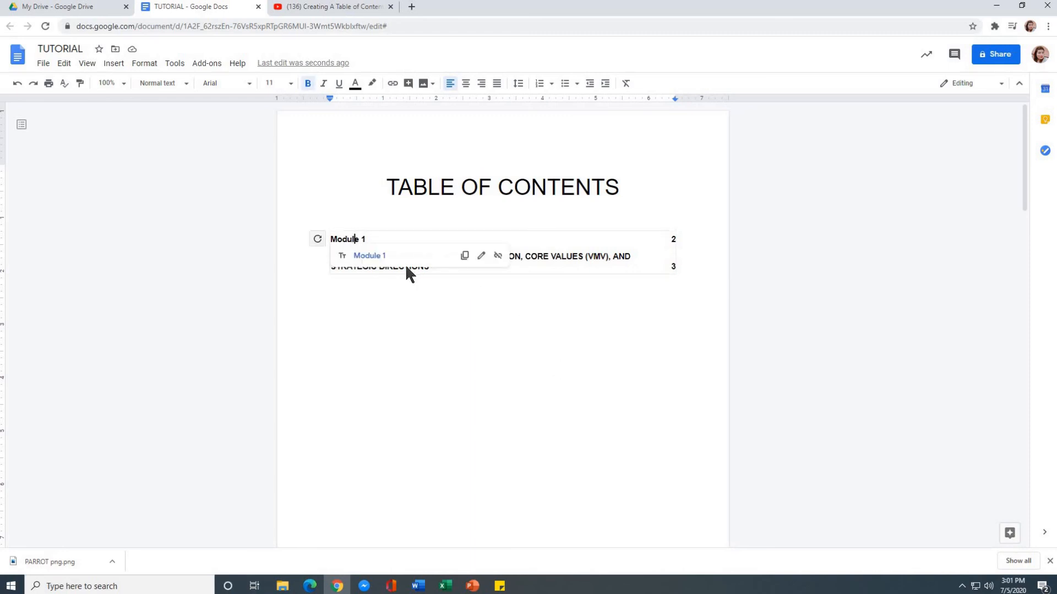
click(511, 307)
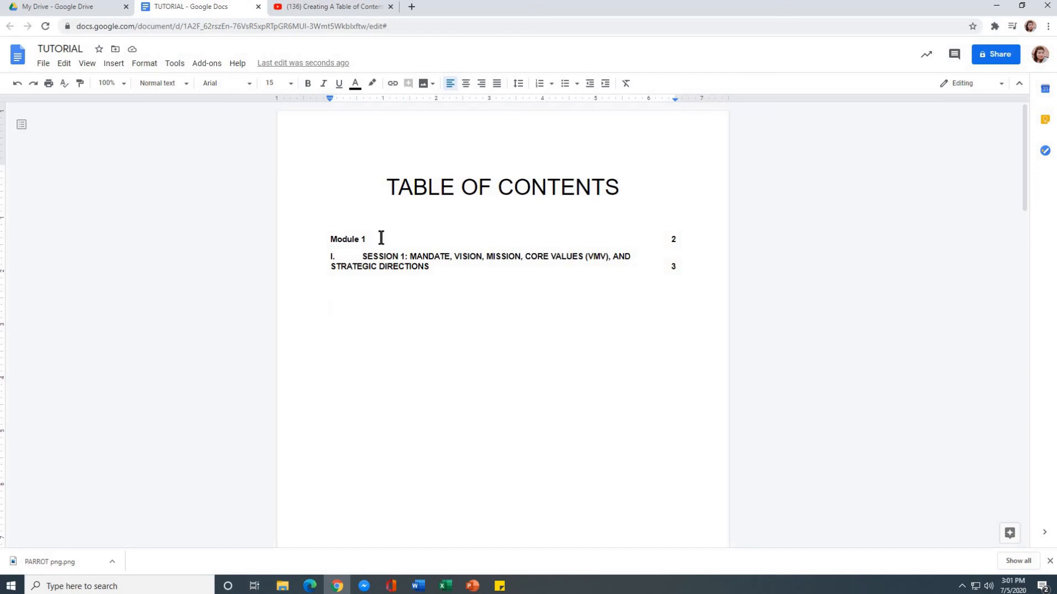
Remove the links from the Module 1 and SESSION 1 entries in the table of contents.
click(353, 239)
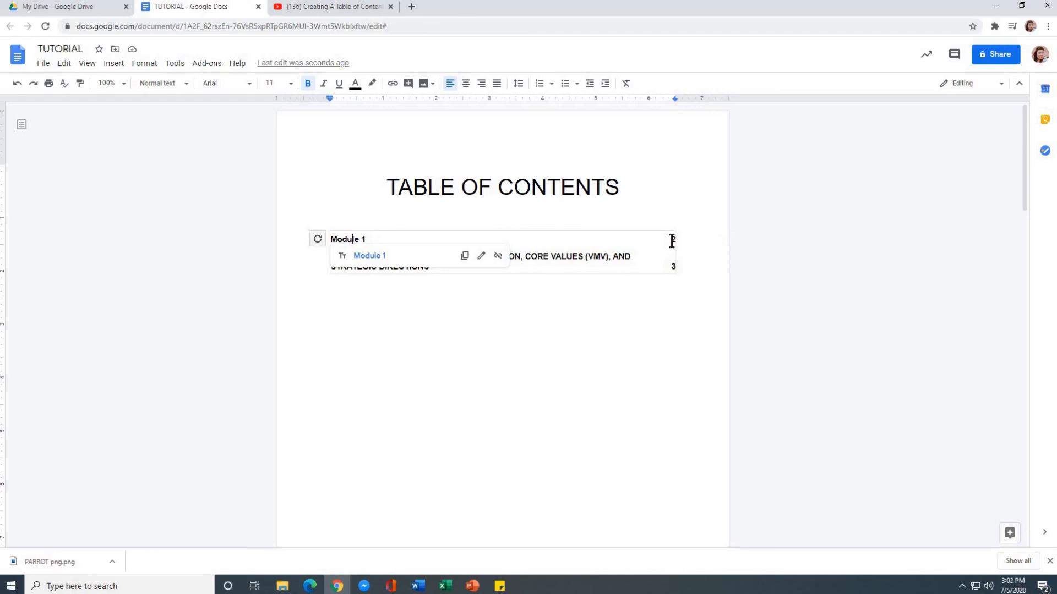
click(497, 255)
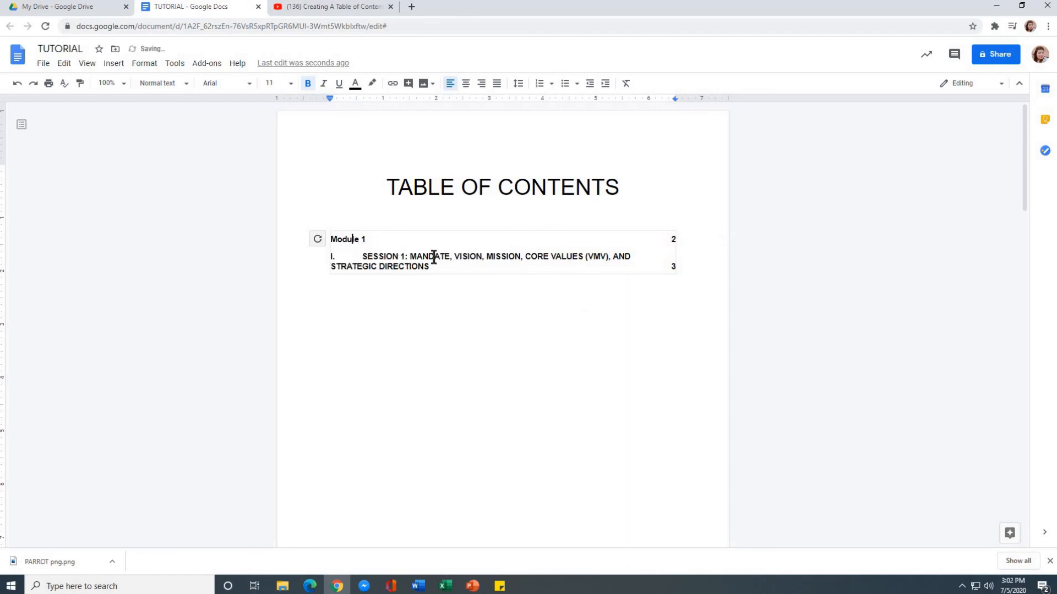
click(393, 257)
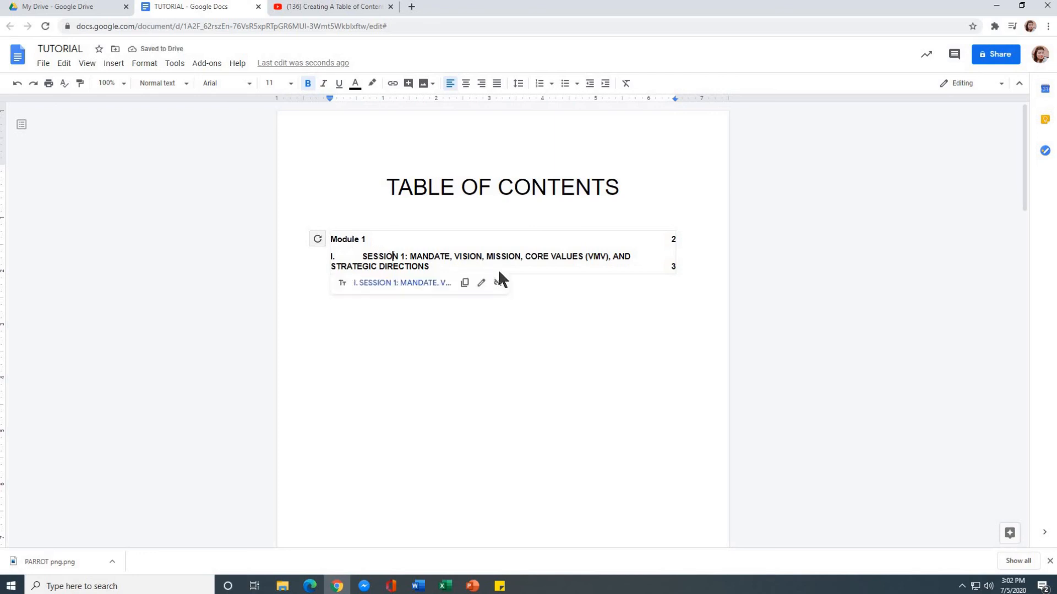
click(498, 283)
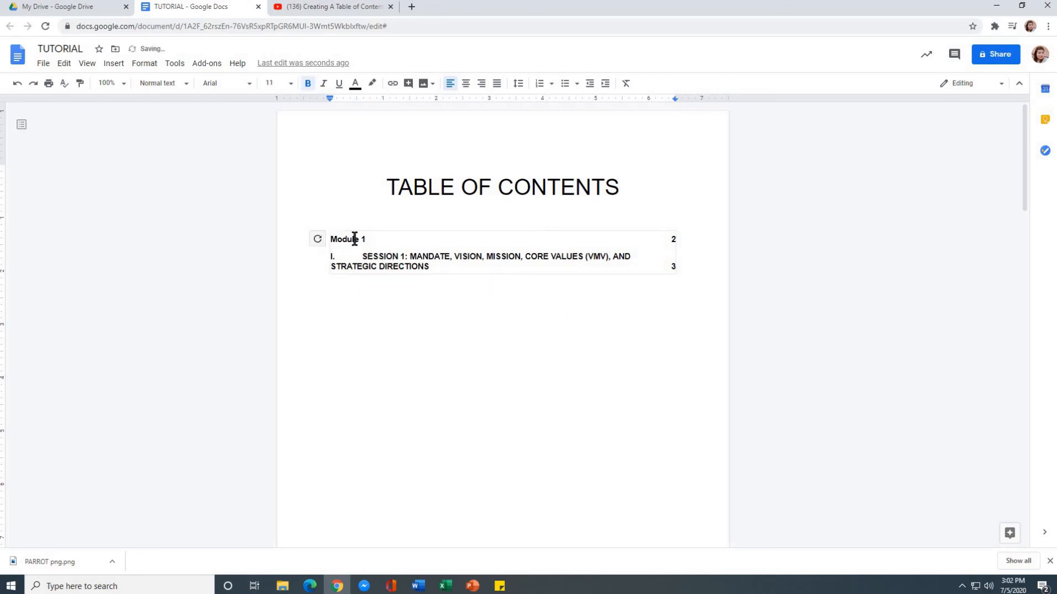
click(585, 349)
Check the SESSION 1 table of contents entry for a link and look through the pages that the table lists.
scroll(587, 346, down, 15)
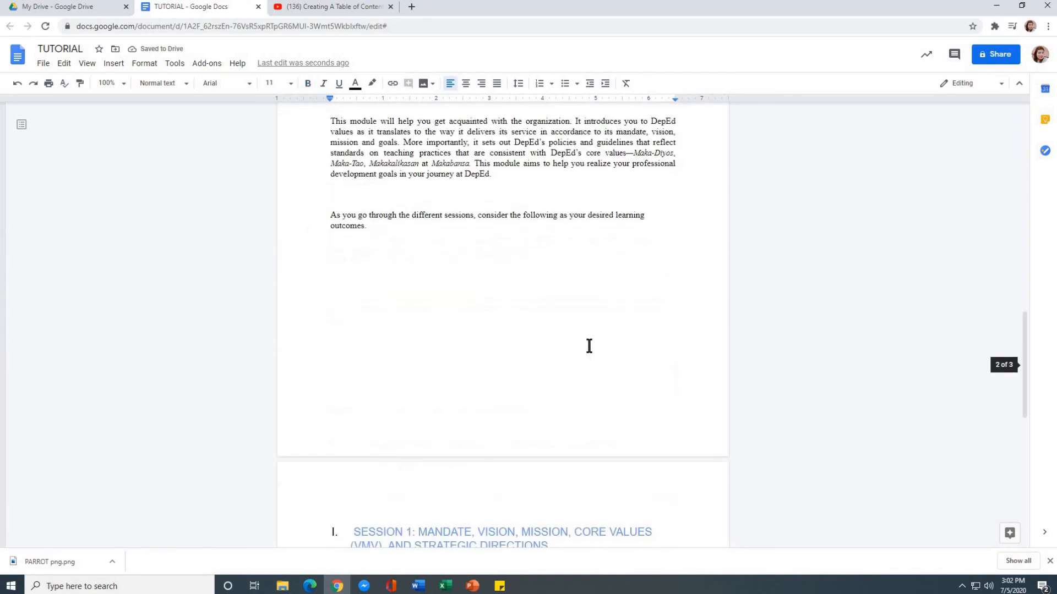
scroll(589, 346, up, 15)
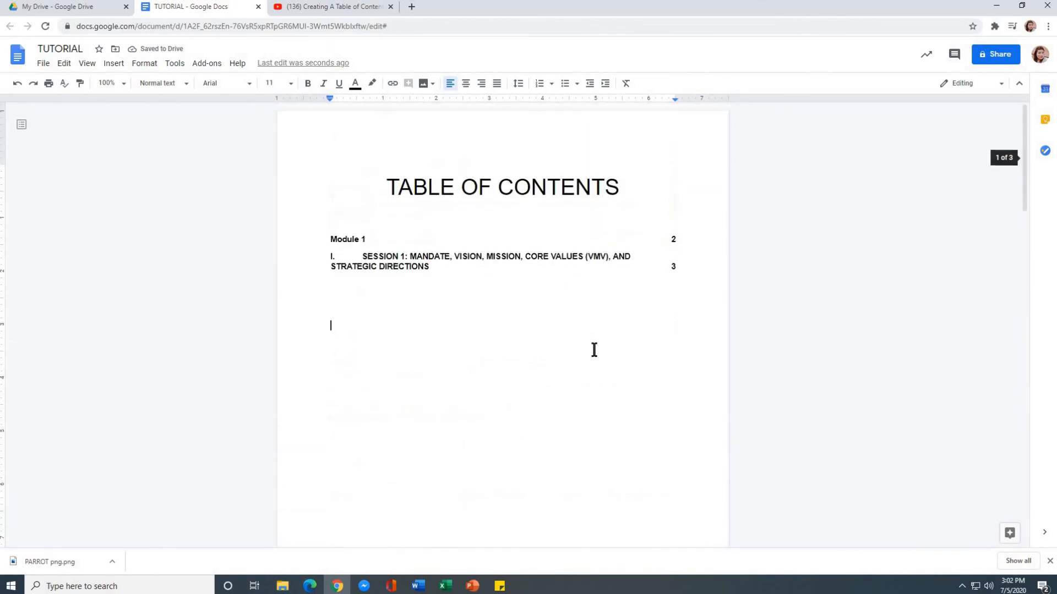
click(417, 257)
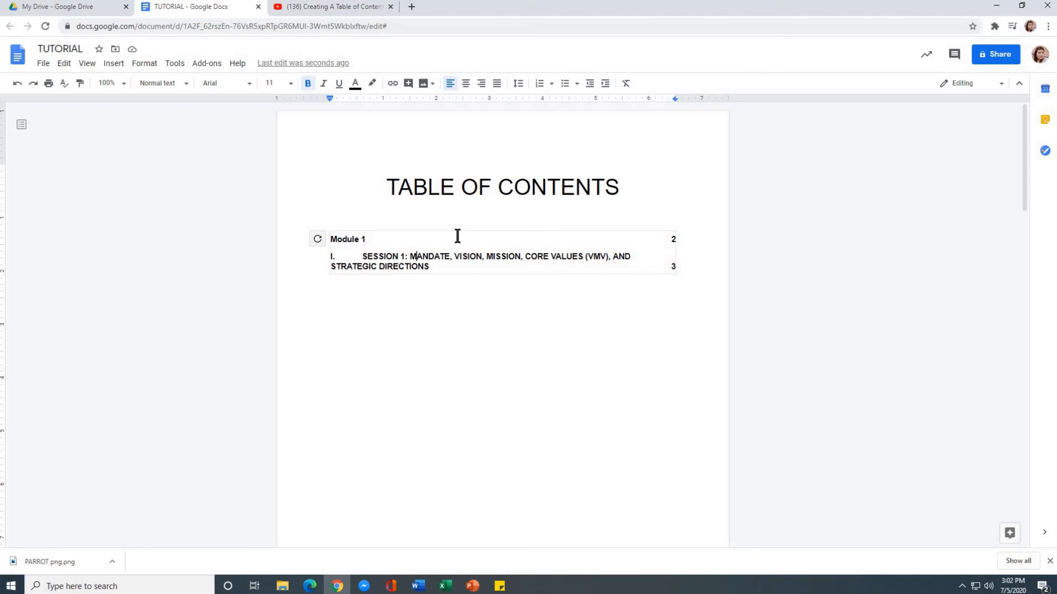
scroll(450, 241, down, 12)
scroll(578, 307, up, 4)
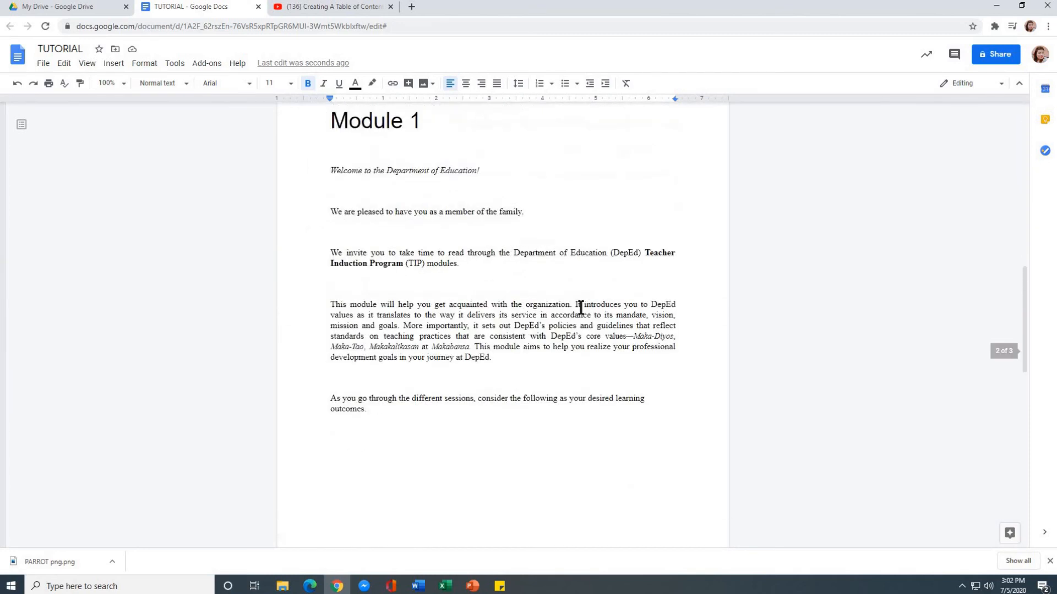
scroll(577, 314, down, 6)
scroll(575, 309, up, 11)
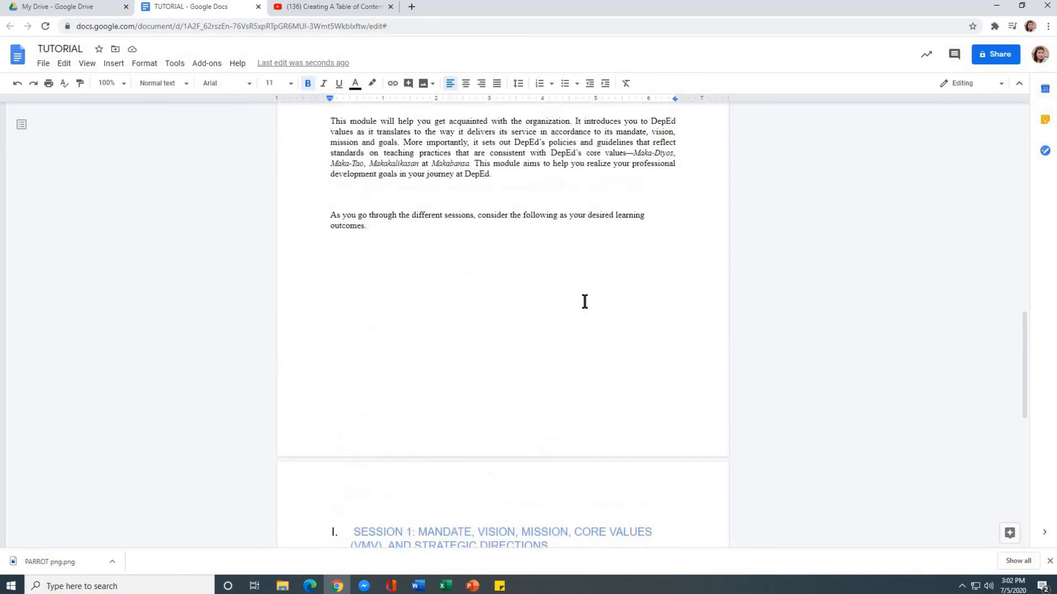
scroll(614, 318, up, 5)
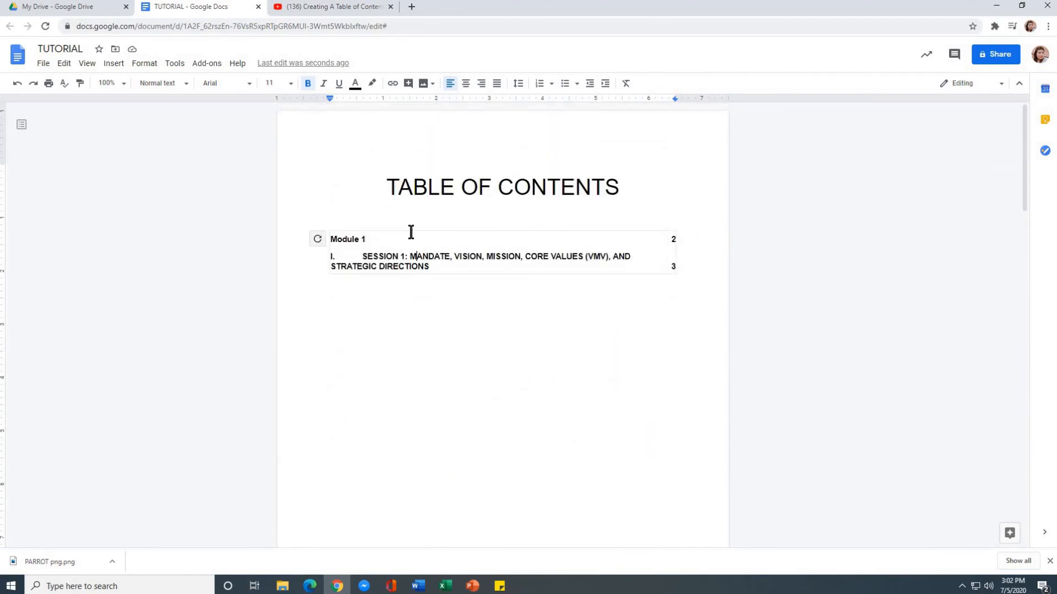
scroll(710, 309, down, 16)
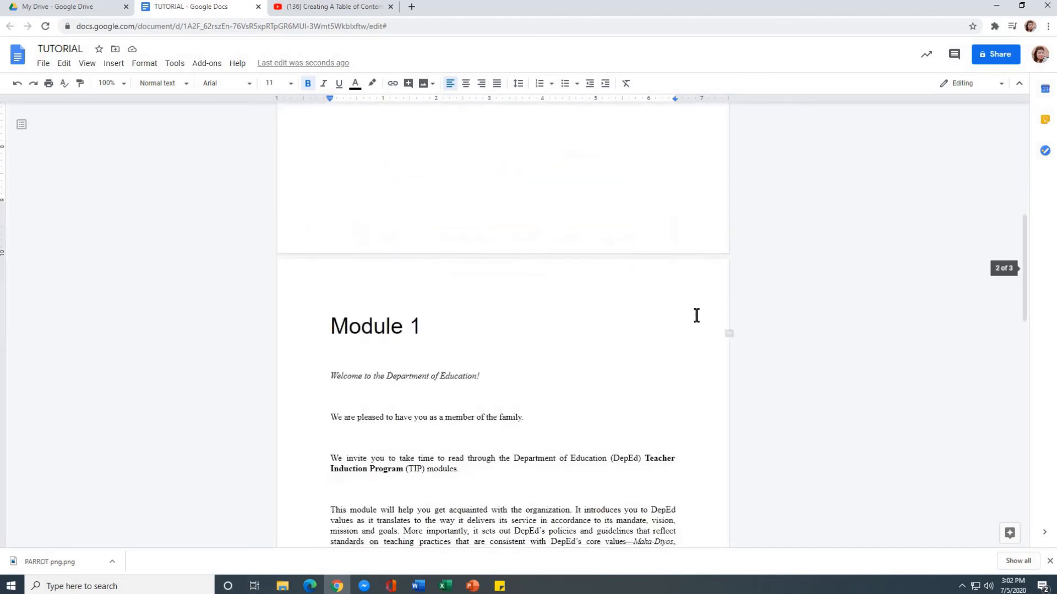
Review the Module 1 and SESSION 1 headings in the body text and the subheadings under SESSION 1.
drag(356, 200, 618, 194)
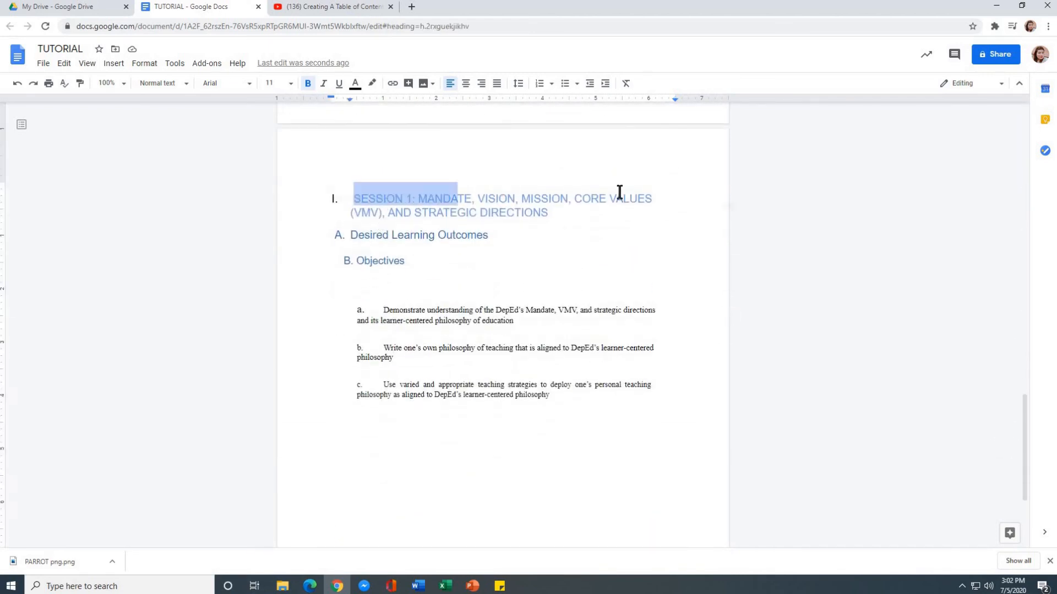
click(626, 276)
scroll(627, 275, down, 2)
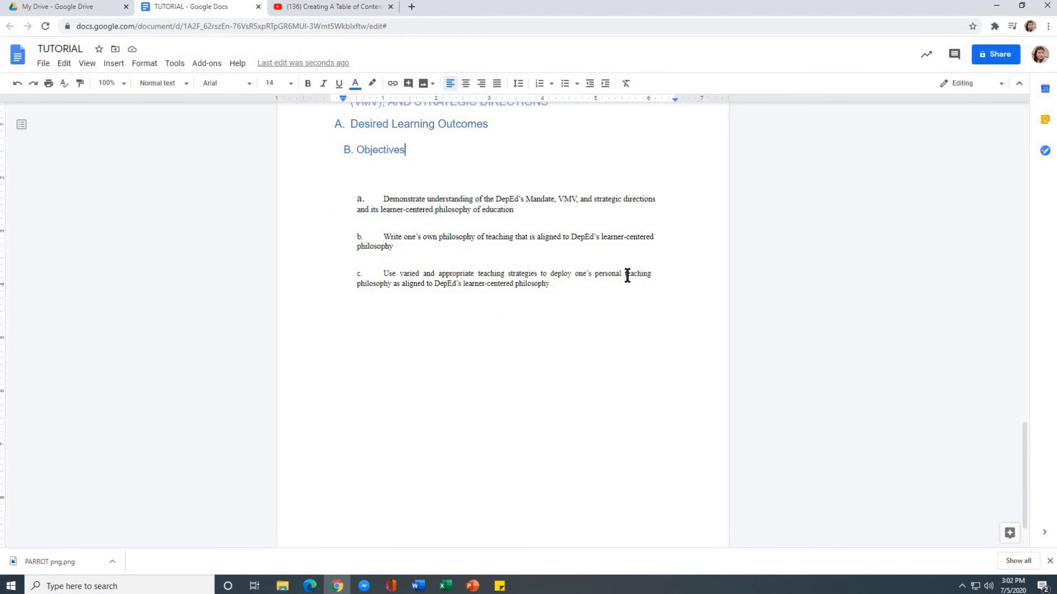
scroll(626, 276, down, 2)
scroll(672, 295, up, 8)
scroll(672, 293, up, 10)
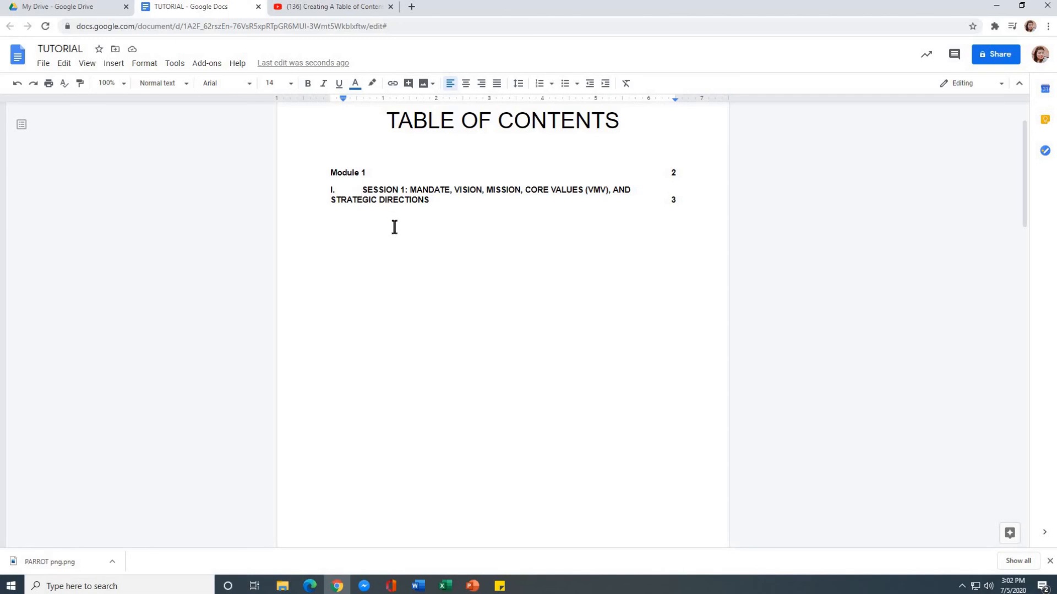
scroll(411, 229, down, 9)
drag(337, 198, 477, 239)
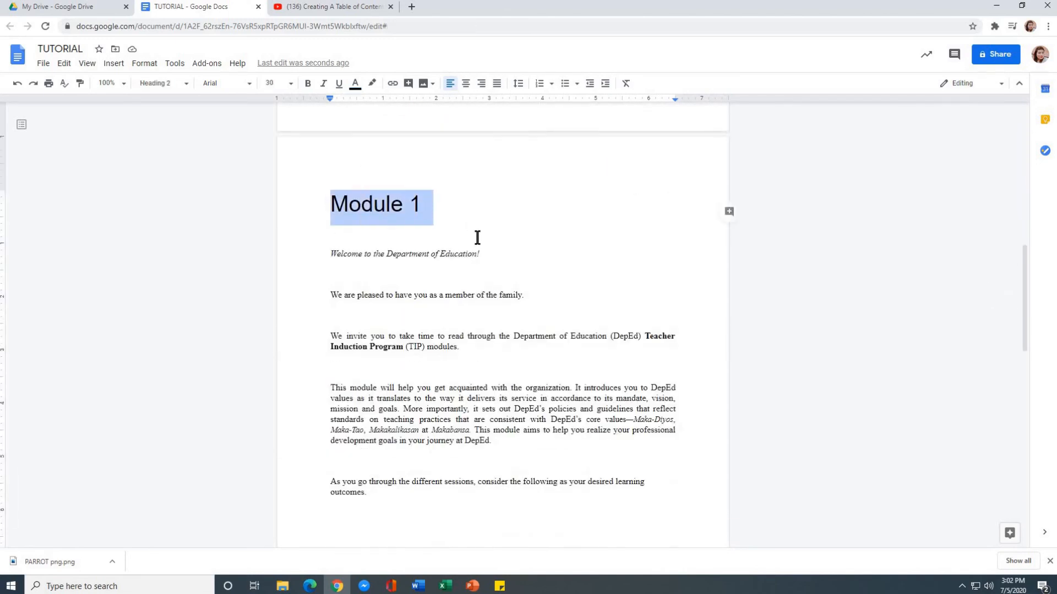
scroll(424, 323, down, 5)
drag(365, 512, 566, 519)
scroll(567, 519, down, 1)
click(532, 289)
scroll(550, 283, up, 10)
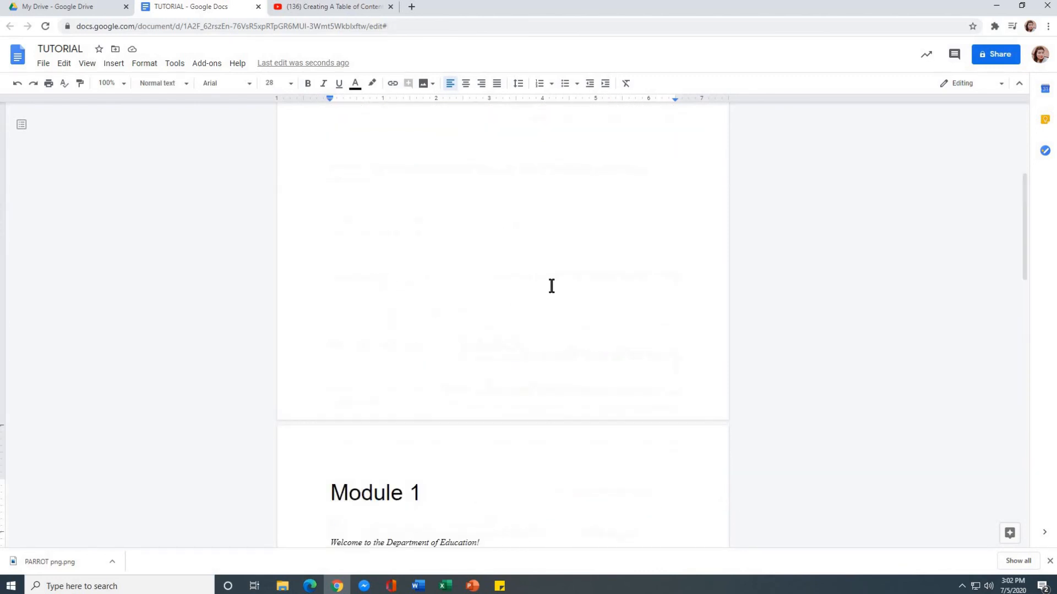
View the available paragraph styles, including Heading 1, Heading 2 and Heading 3, without applying any.
click(163, 84)
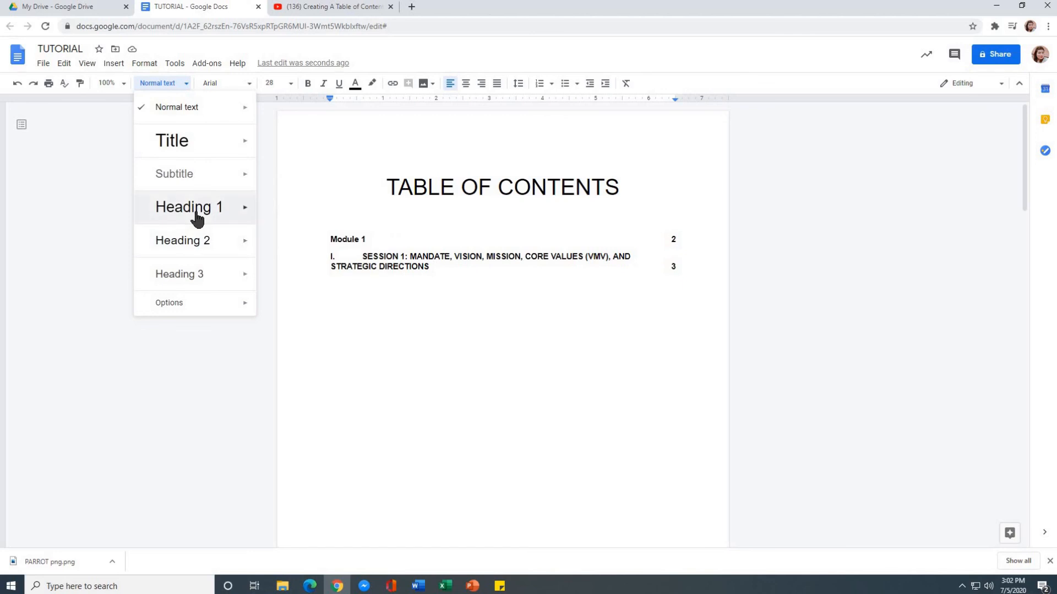
mouse_move(193, 285)
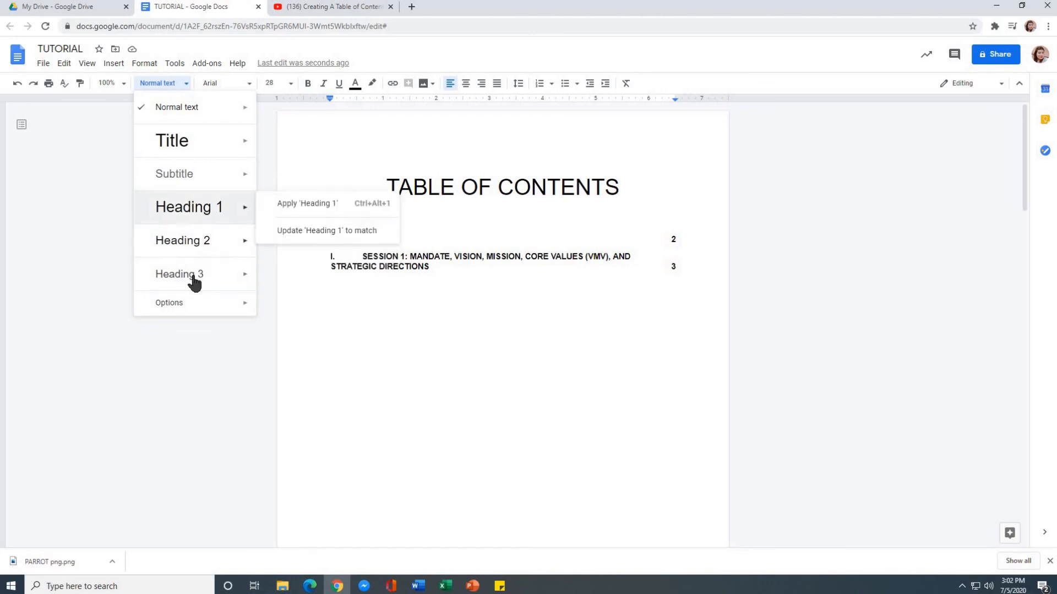
click(424, 314)
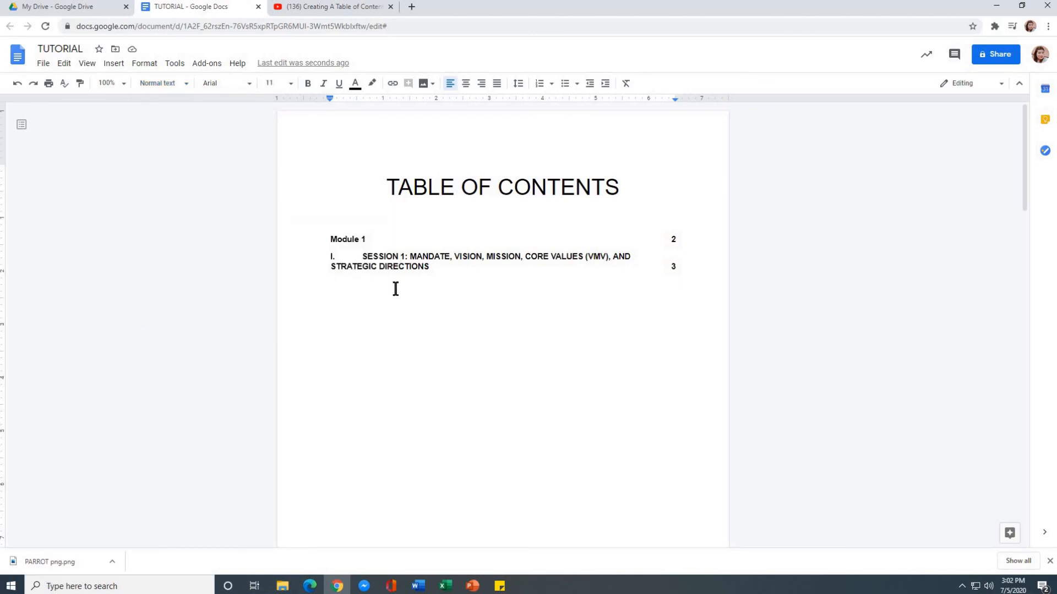
Highlight the Module 1 entry and the SESSION 1 entry of the table of contents in turn, and clear the selection.
click(357, 239)
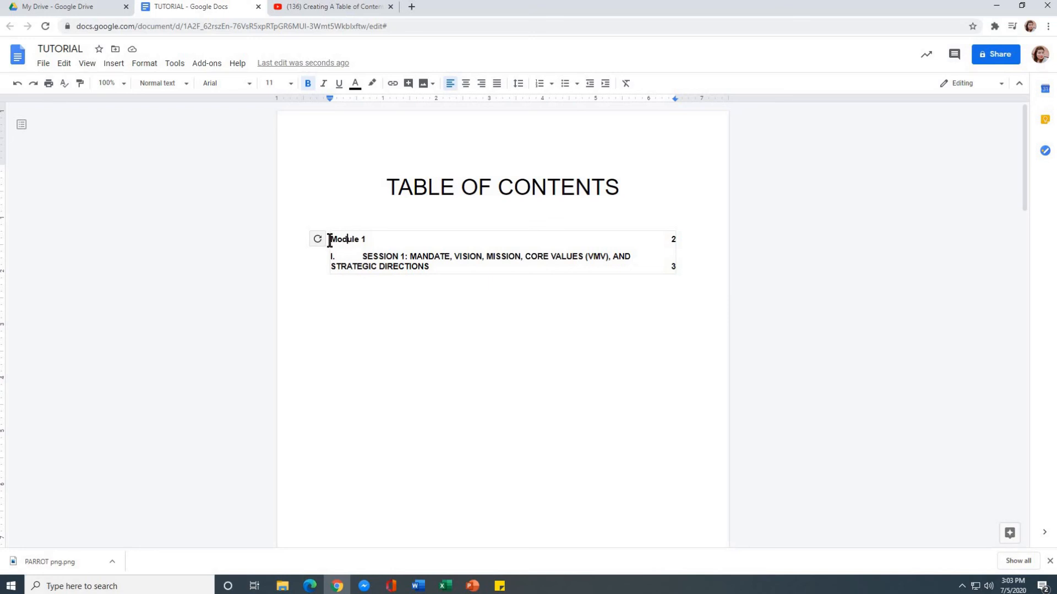
drag(330, 240, 372, 244)
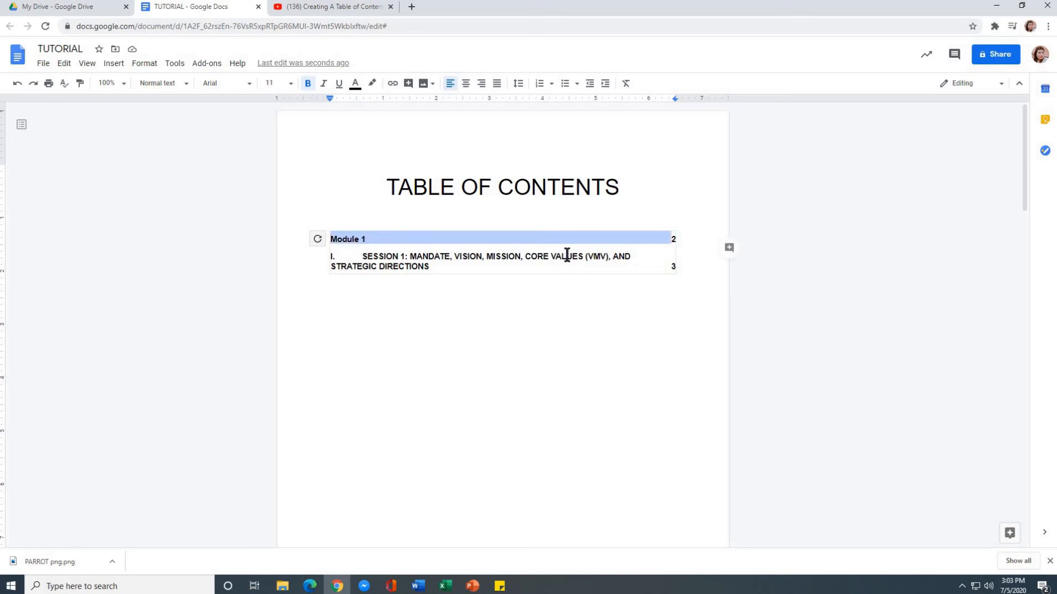
drag(352, 256, 673, 268)
click(510, 365)
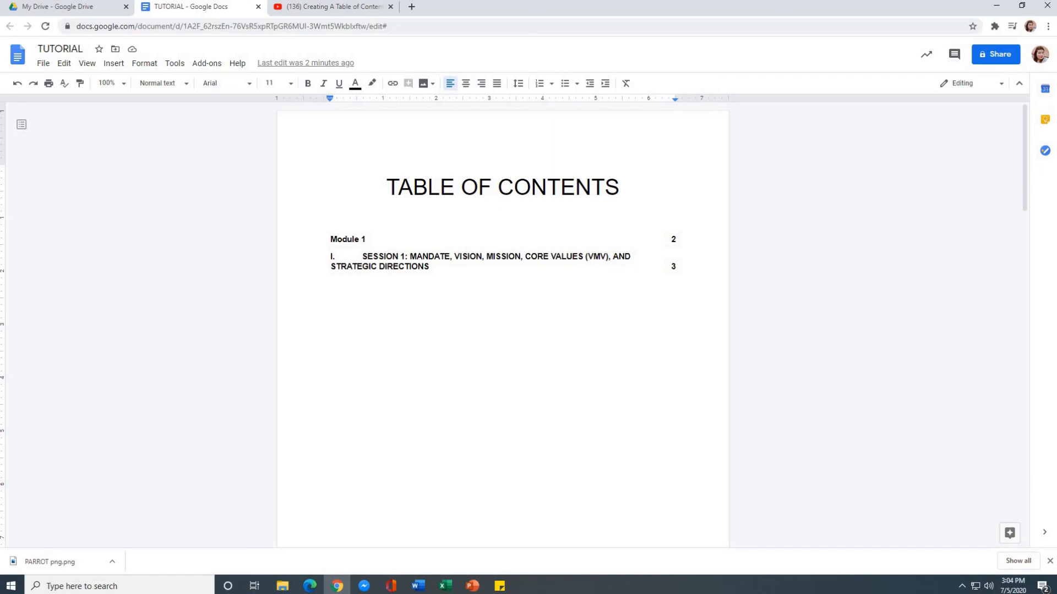
Minimize the browser and Word windows to show the desktop, and return to the TUTORIAL document in Chrome.
click(996, 7)
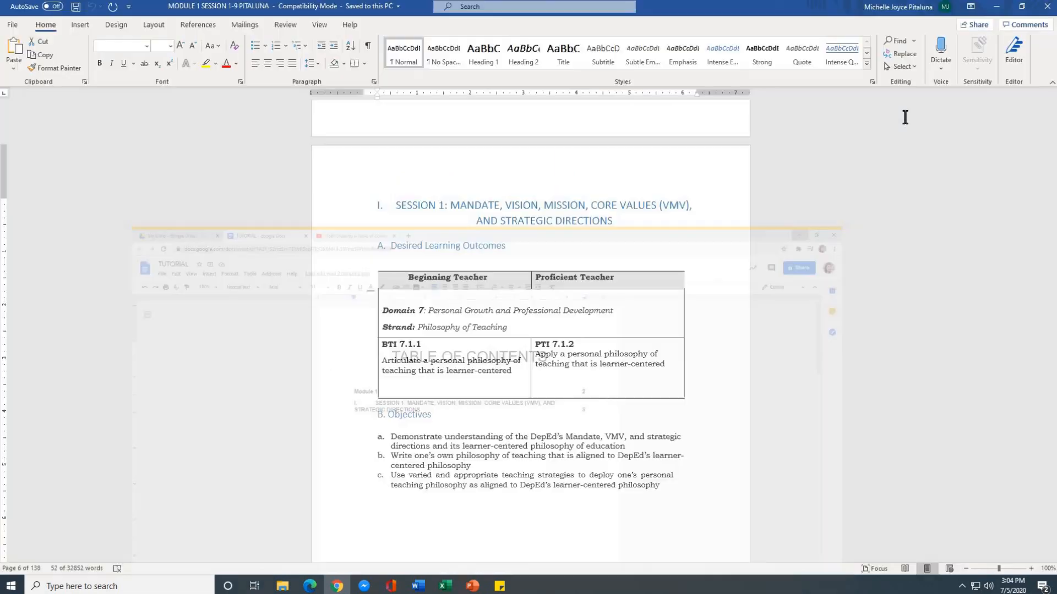
click(997, 7)
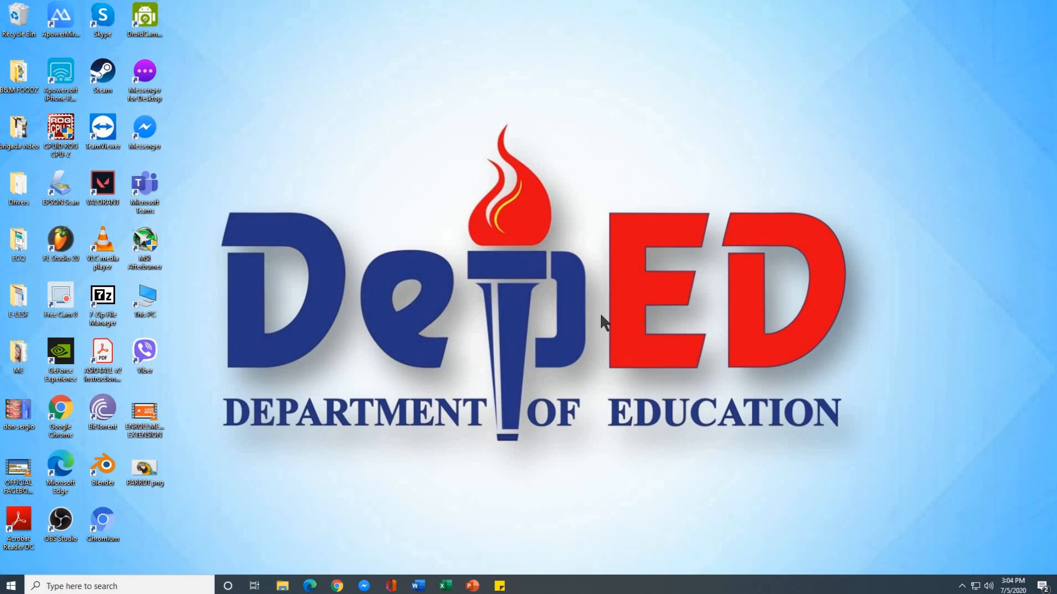
click(336, 587)
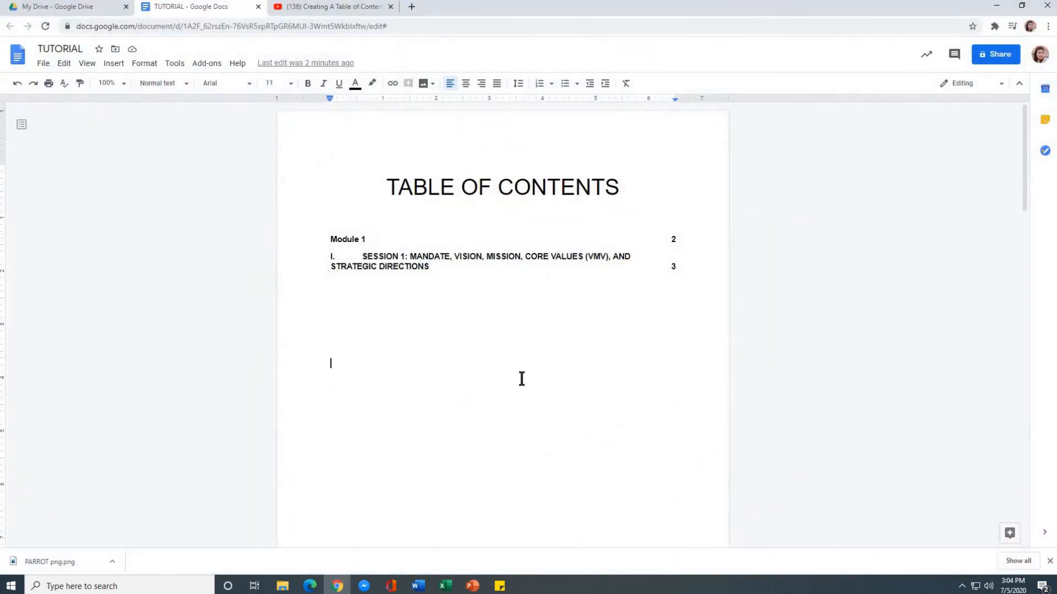